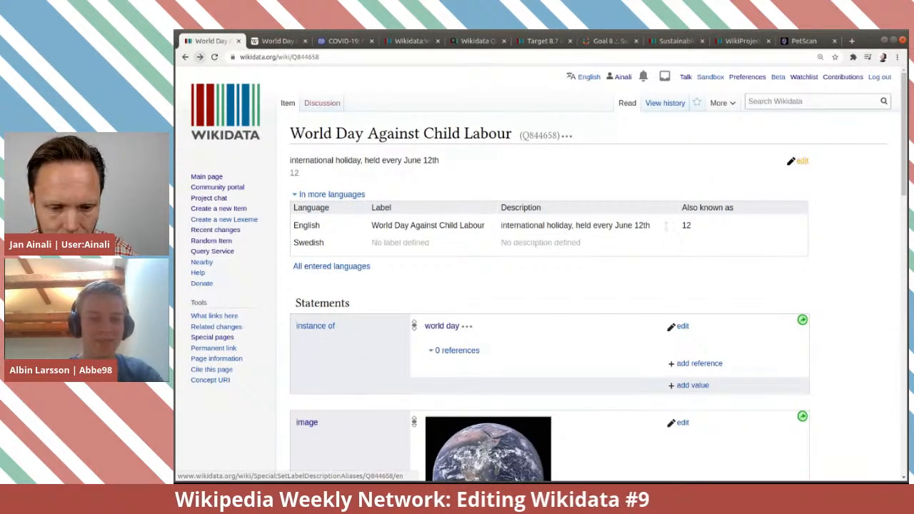
Enter "världsdagen mot barnarbete" as the Swedish label of the World Day Against Child Labour item.
click(802, 163)
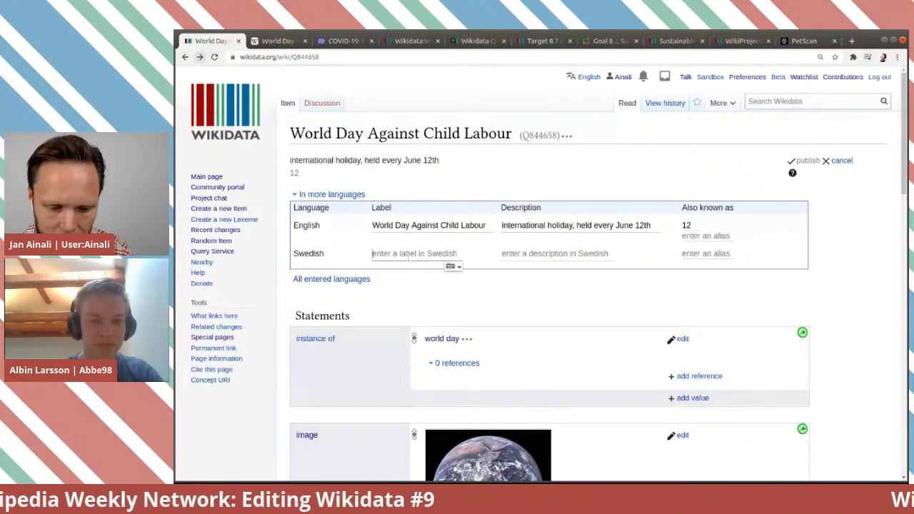
text(världs)
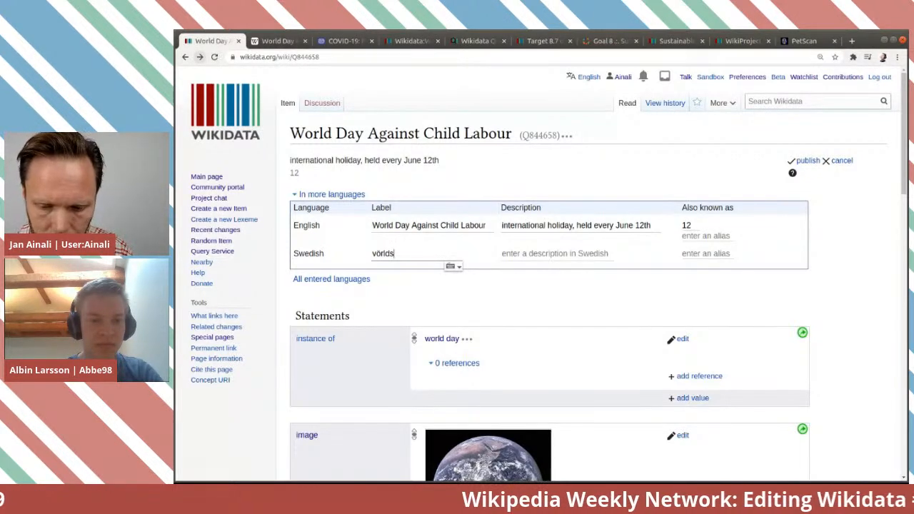
key(BackSpace)
key(BackSpace)
key(BackSpace)
key(BackSpace)
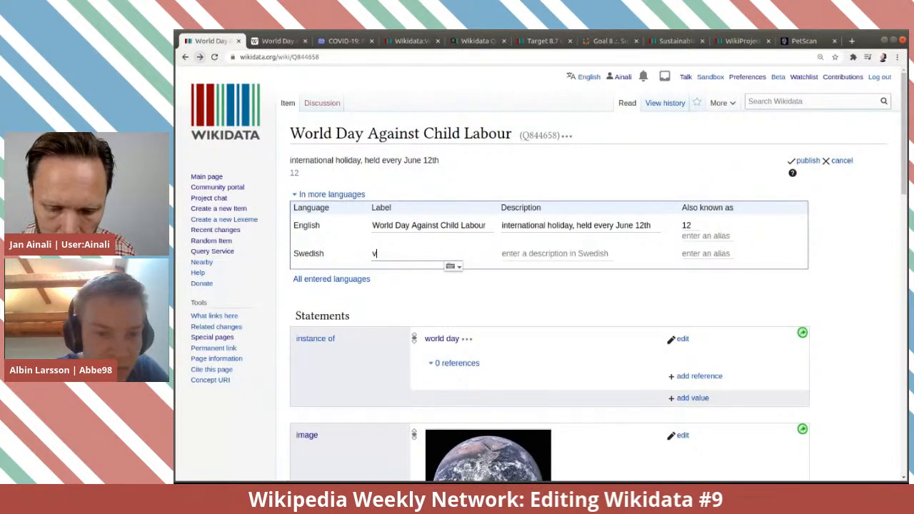
text(ärld)
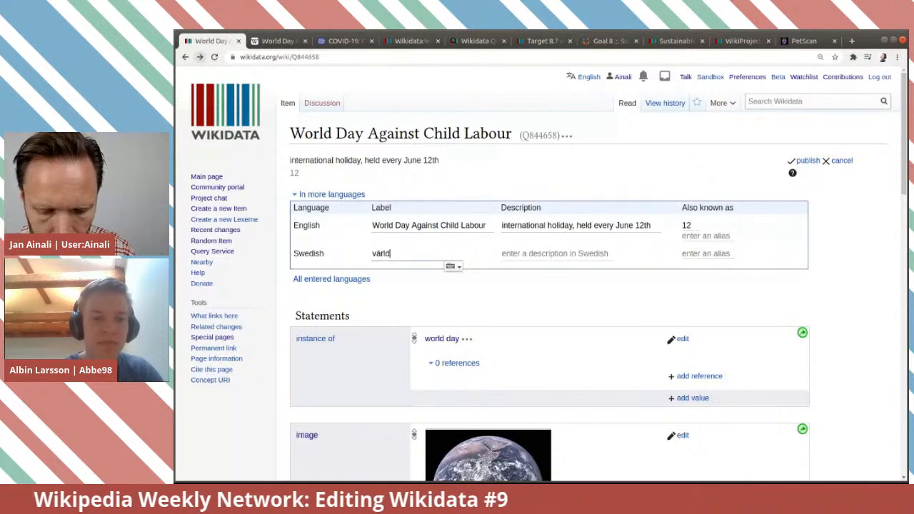
text(sdagen)
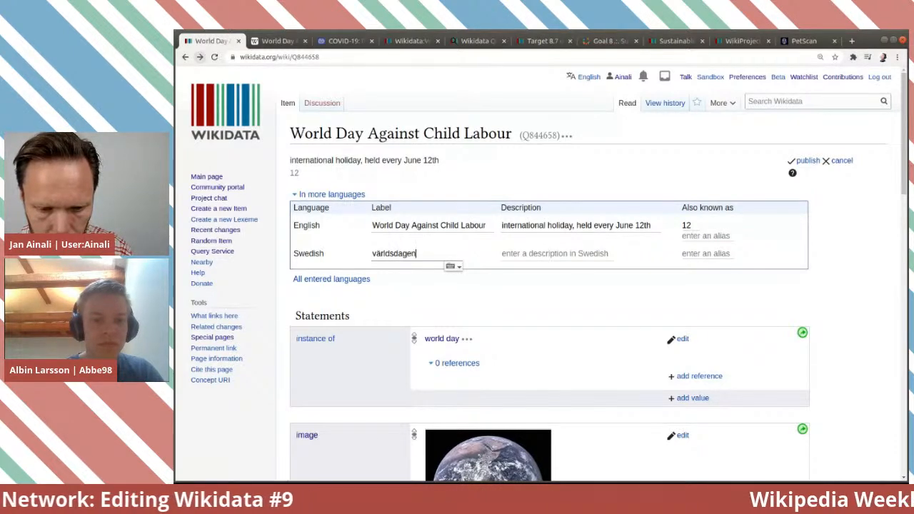
text( mot)
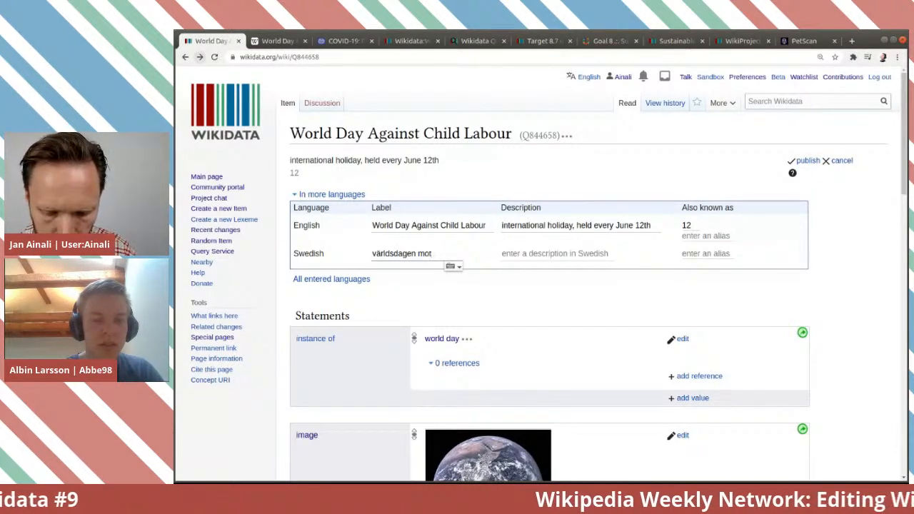
text( barnarbet)
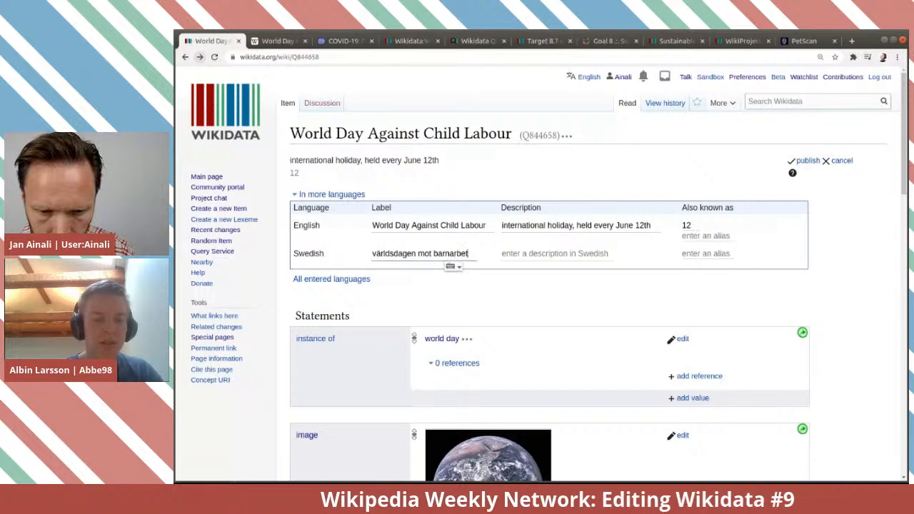
text(e)
key(Tab)
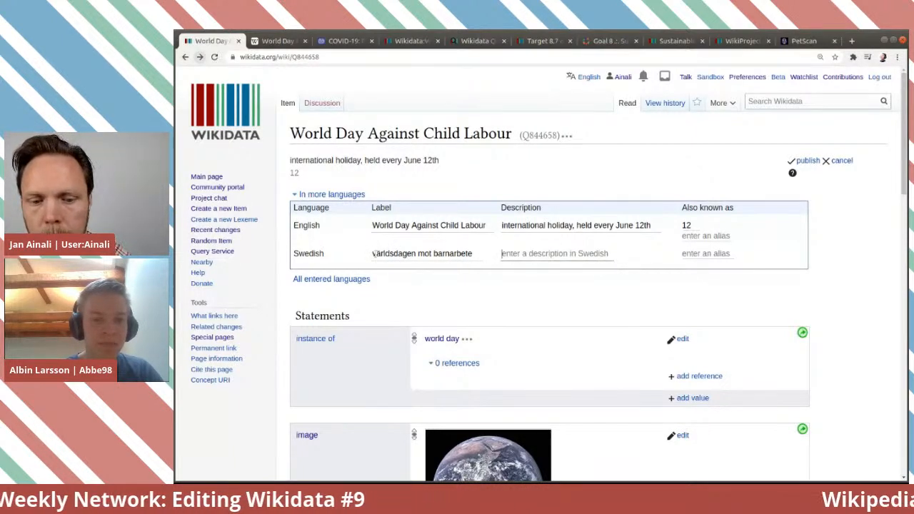
Capitalise the first letter of the Swedish label so it reads "Världsdagen mot barnarbete".
click(374, 254)
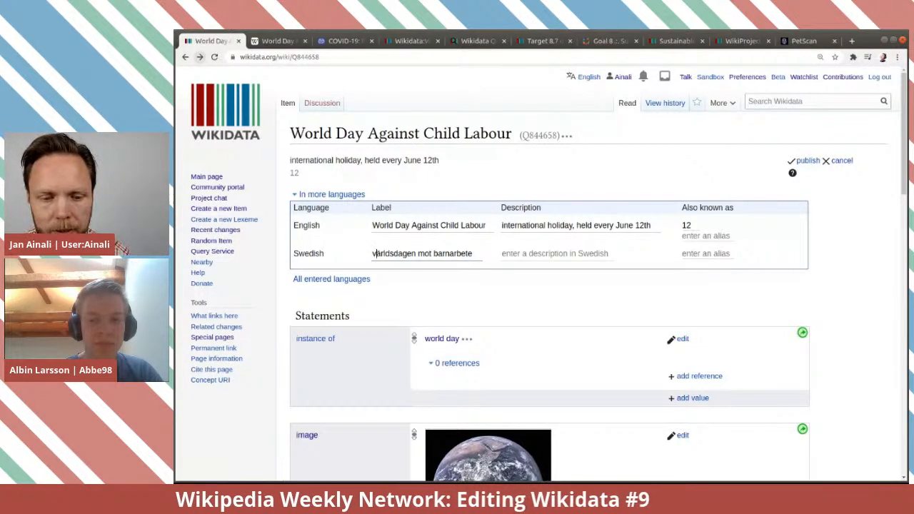
text(ä)
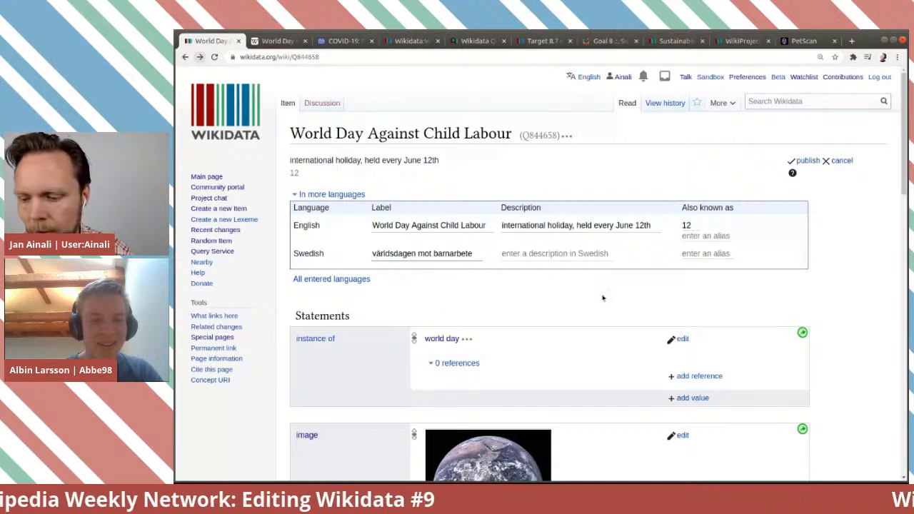
key(BackSpace)
text(V)
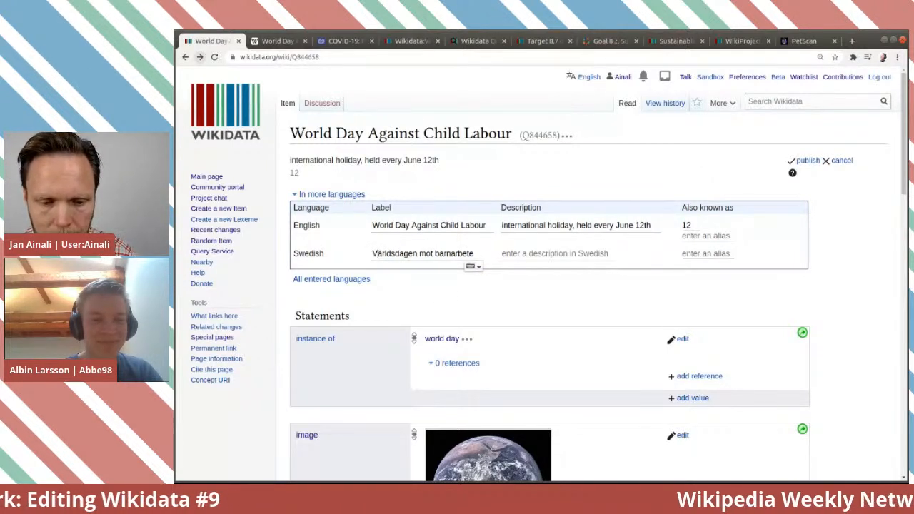
Enter the Swedish description "internationell dag som hålls 12 juni varje år".
click(586, 254)
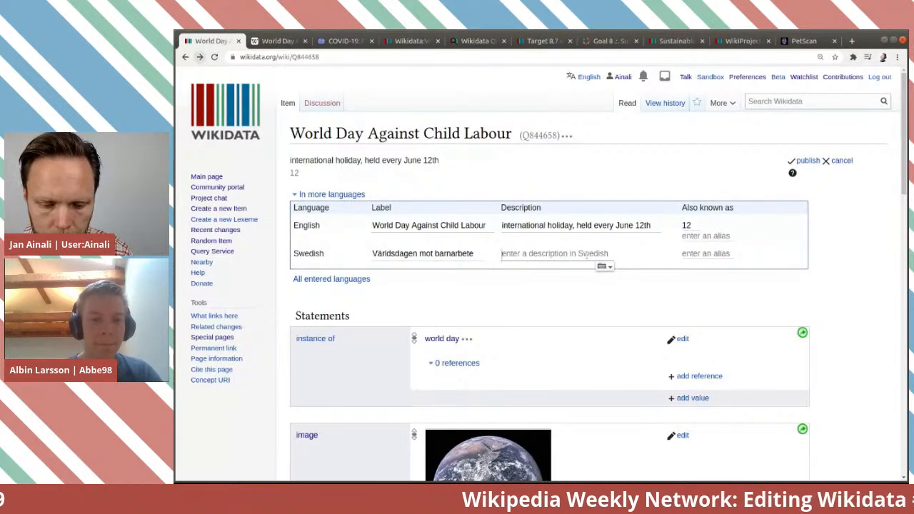
text(internat)
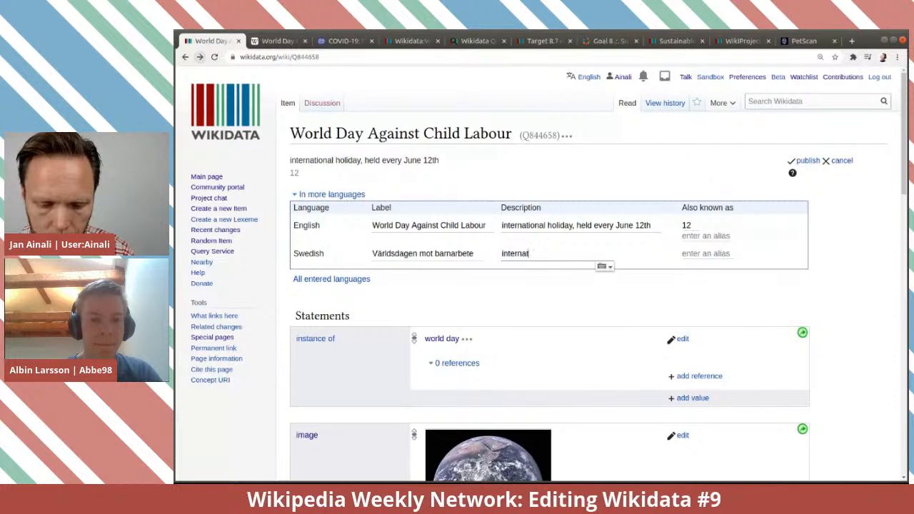
text(ionell dag)
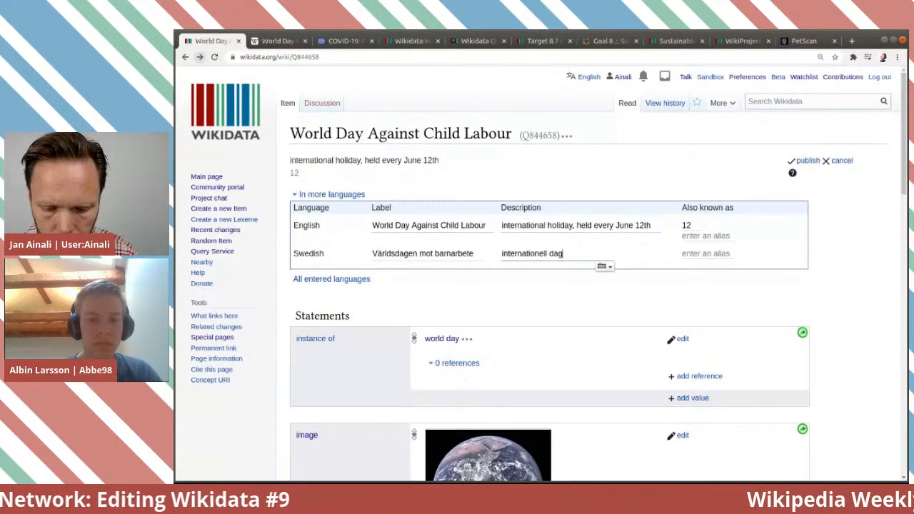
text( som hå)
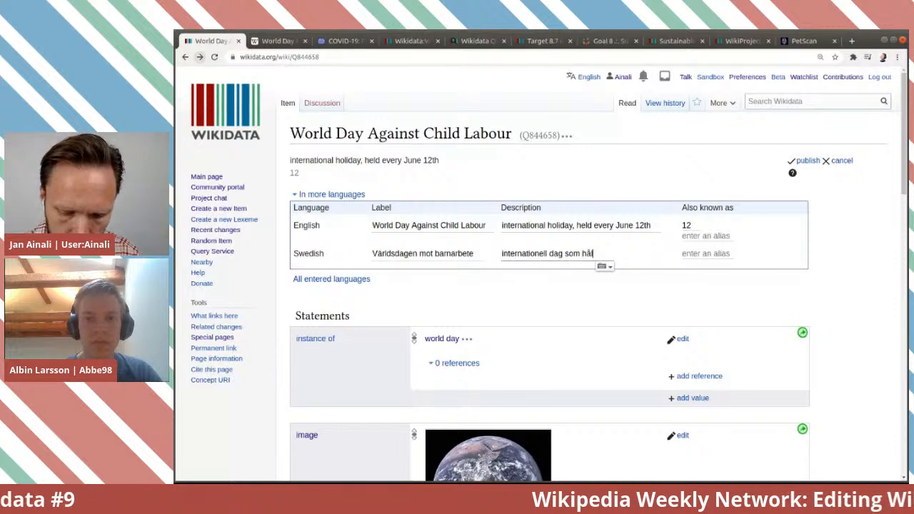
text(lls 1)
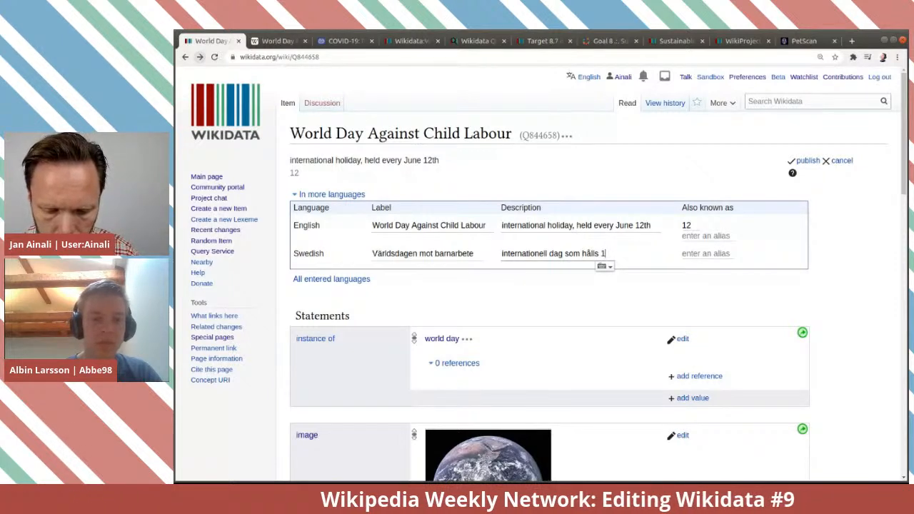
text(2 juni varje)
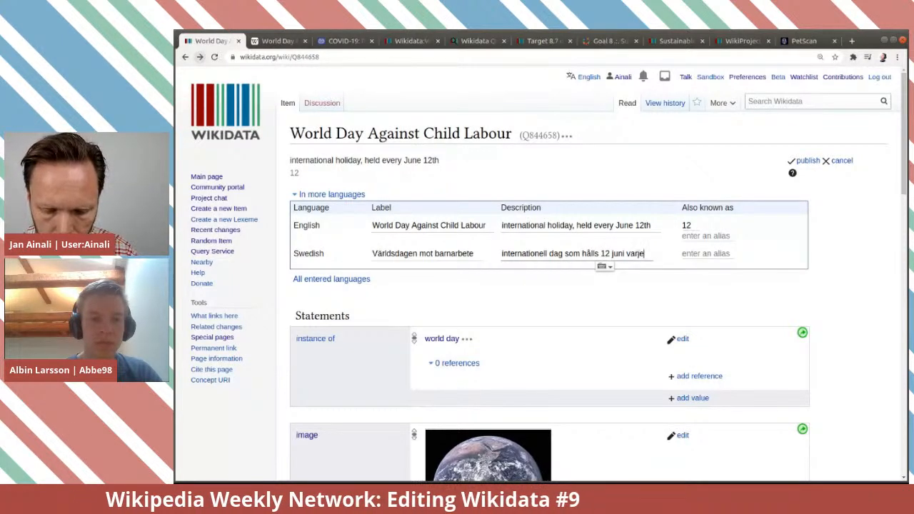
text( år)
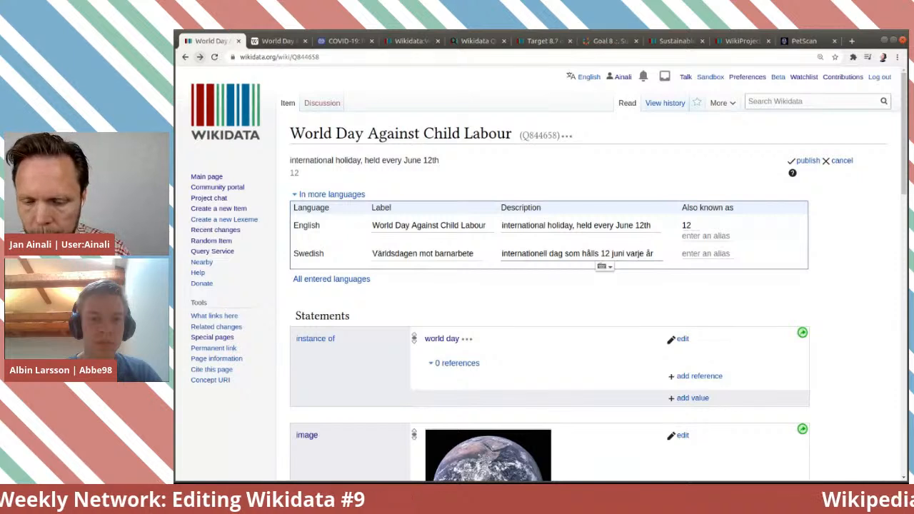
Delete the English alias "12" and publish the label, description and alias changes.
double_click(686, 225)
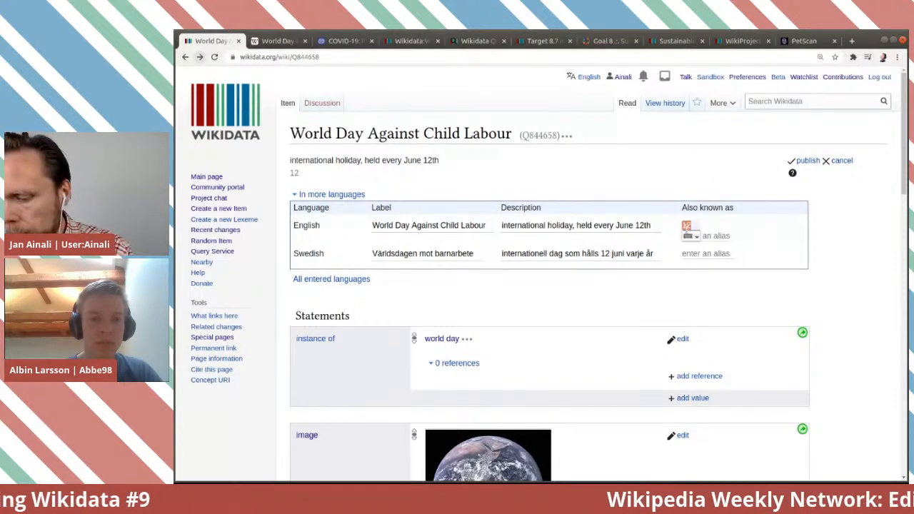
key(BackSpace)
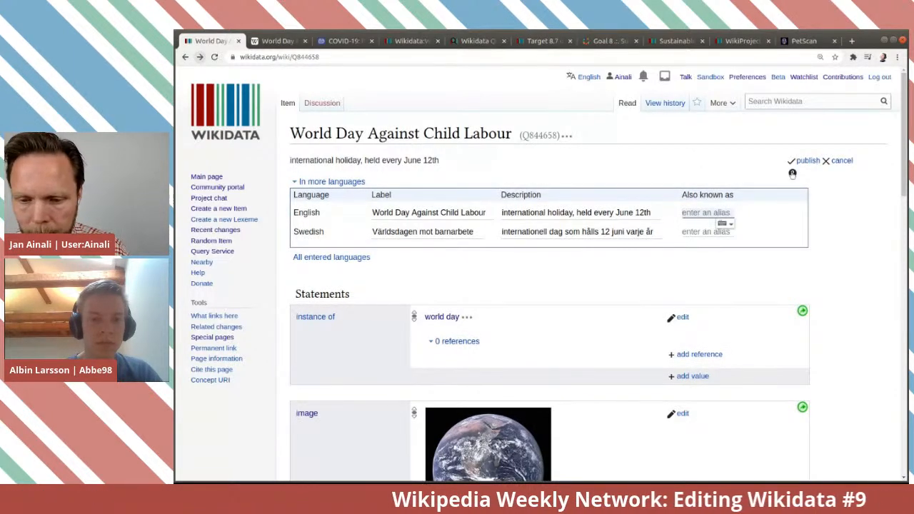
click(808, 160)
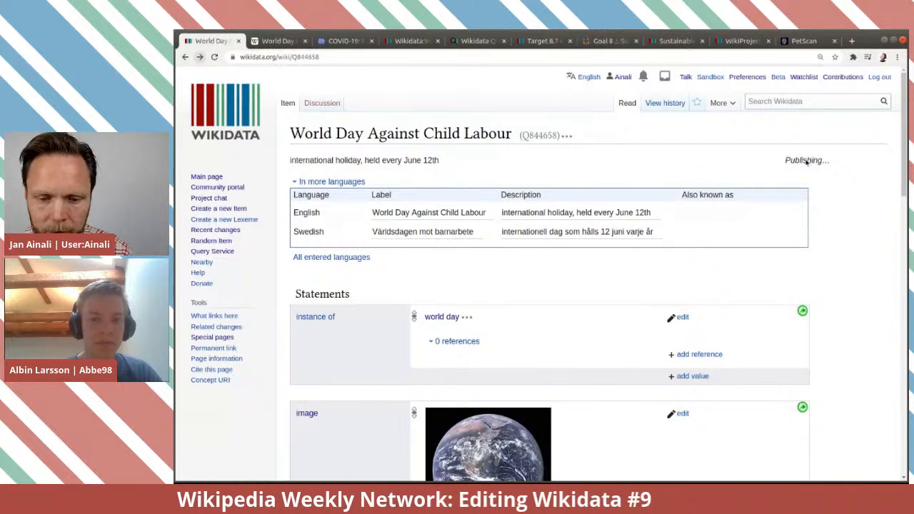
Check the reference of the image statement "The Earth seen from Apollo 17.jpg" and remove that statement from the item.
scroll(539, 280, down, 3)
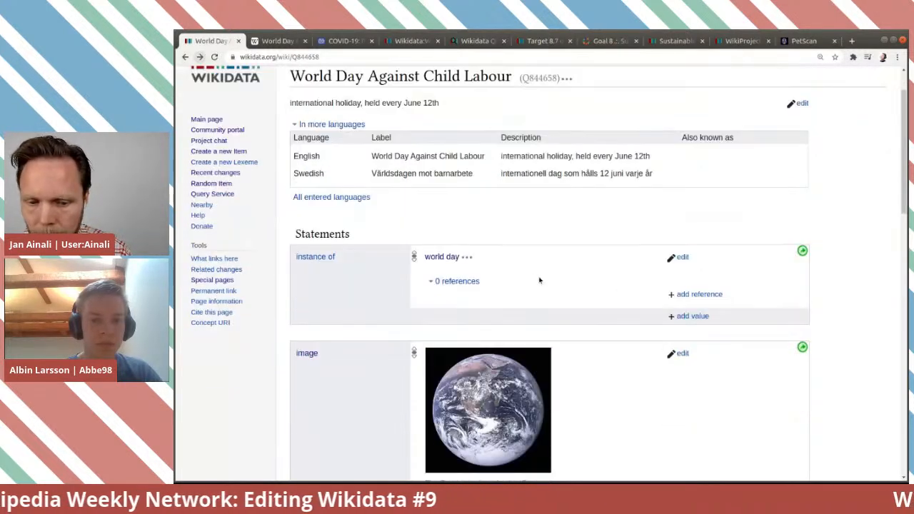
scroll(540, 282, down, 1)
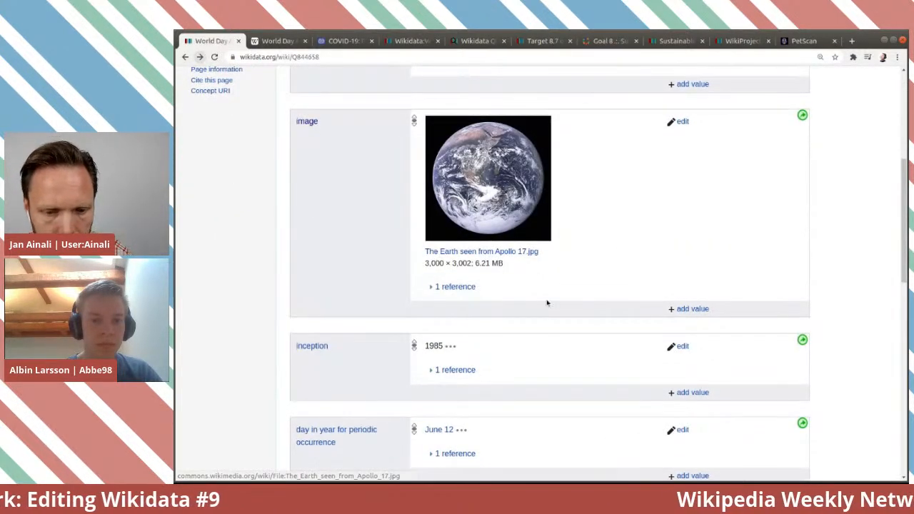
scroll(547, 303, up, 1)
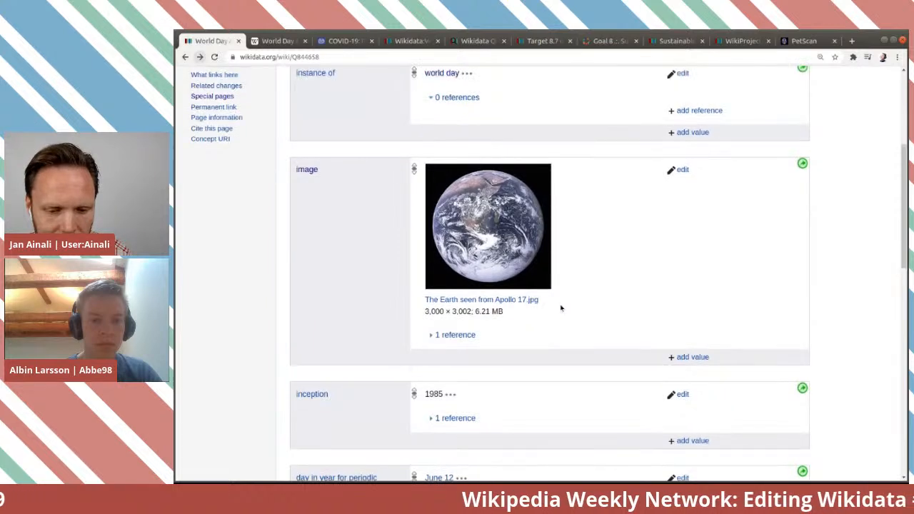
scroll(604, 349, up, 1)
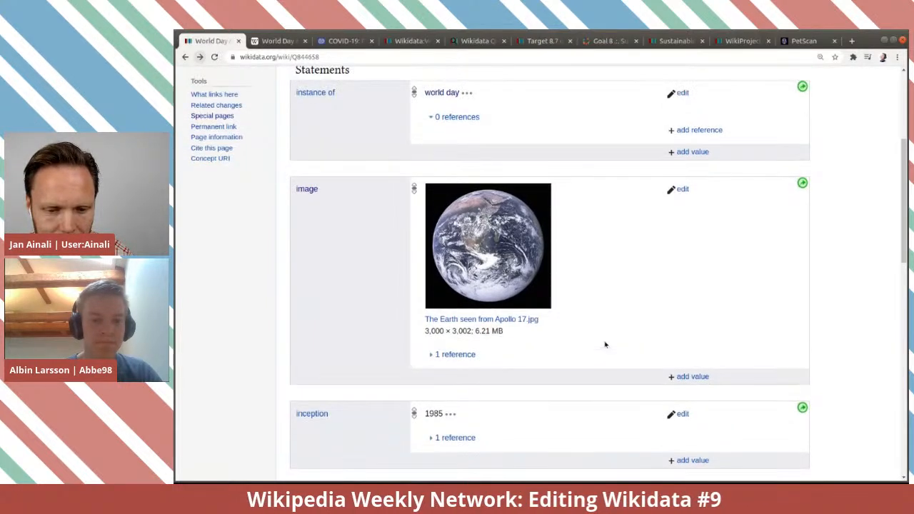
click(454, 359)
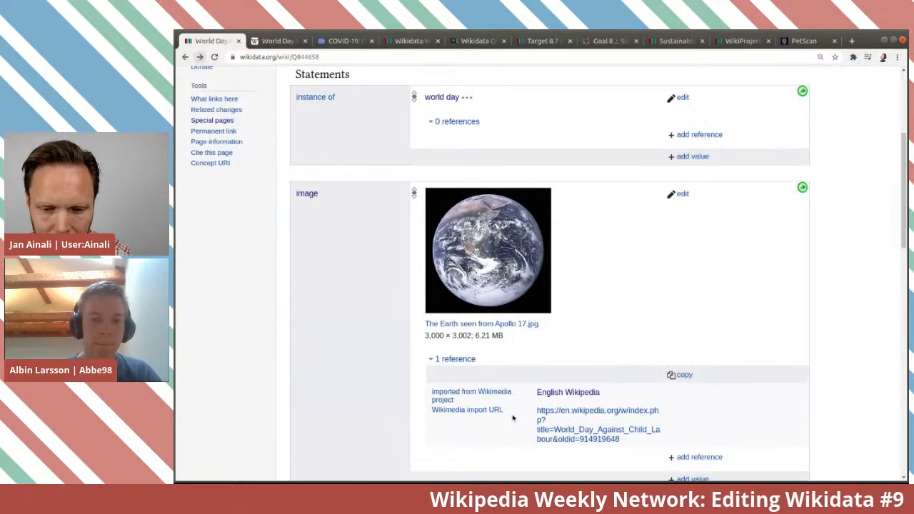
click(683, 195)
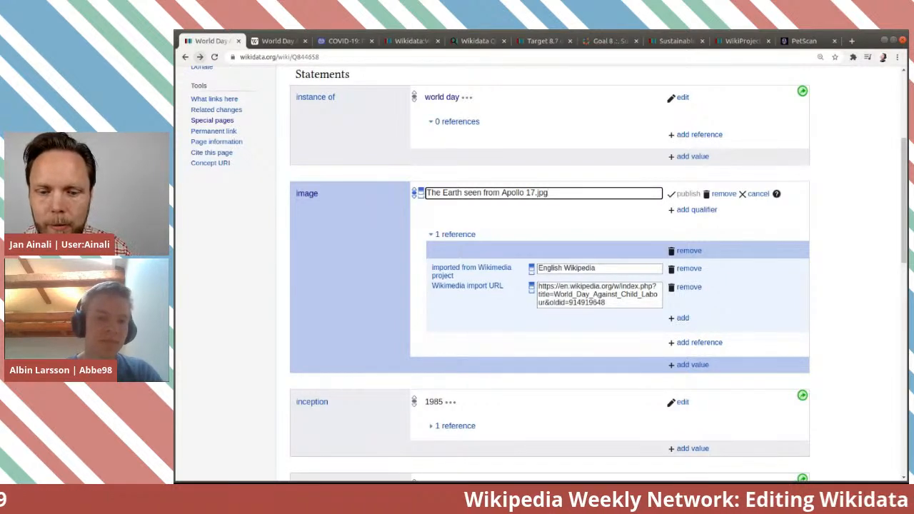
click(726, 195)
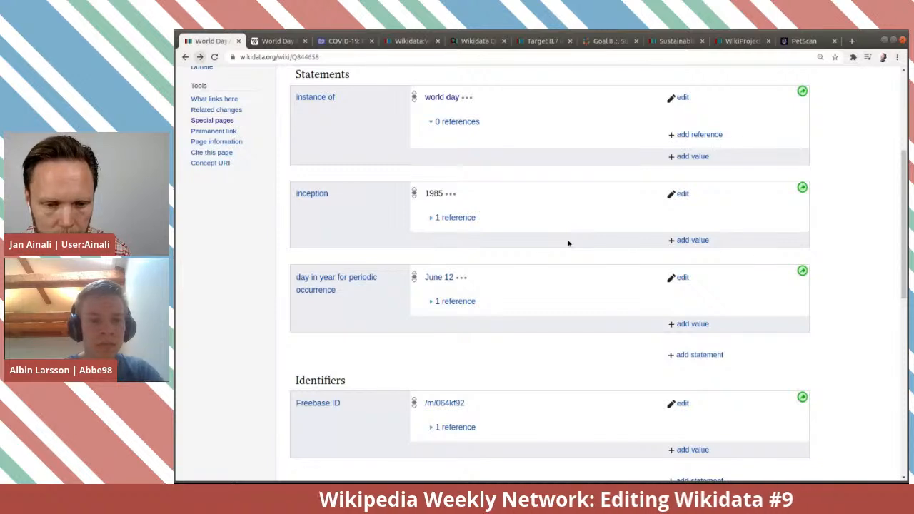
Consult the Wikipedia article for the founder and start a "founded by" statement on the Wikidata item with the value International Labour Organization.
scroll(569, 244, up, 1)
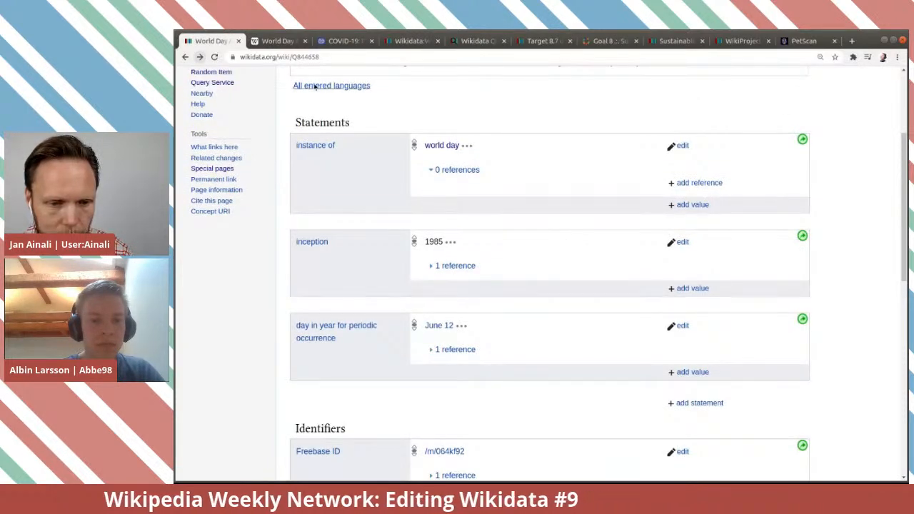
click(272, 43)
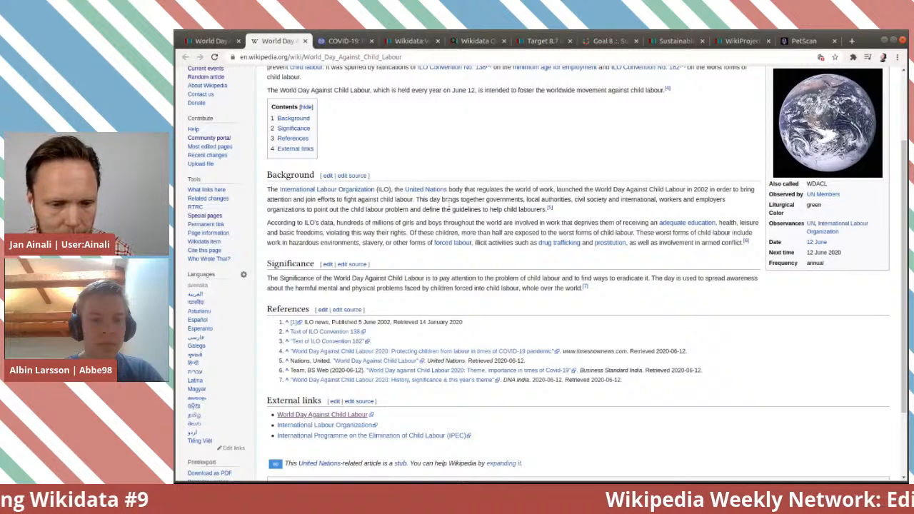
scroll(450, 207, up, 2)
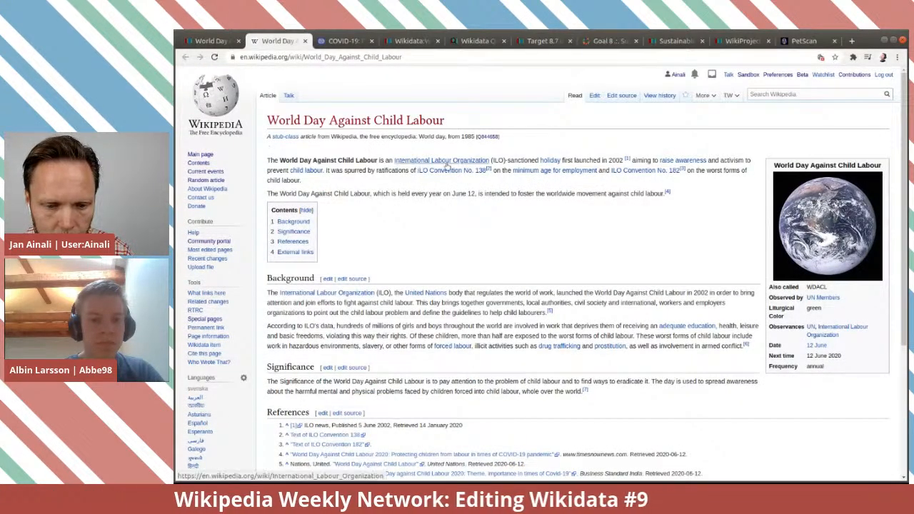
key(ctrl+Page_Up)
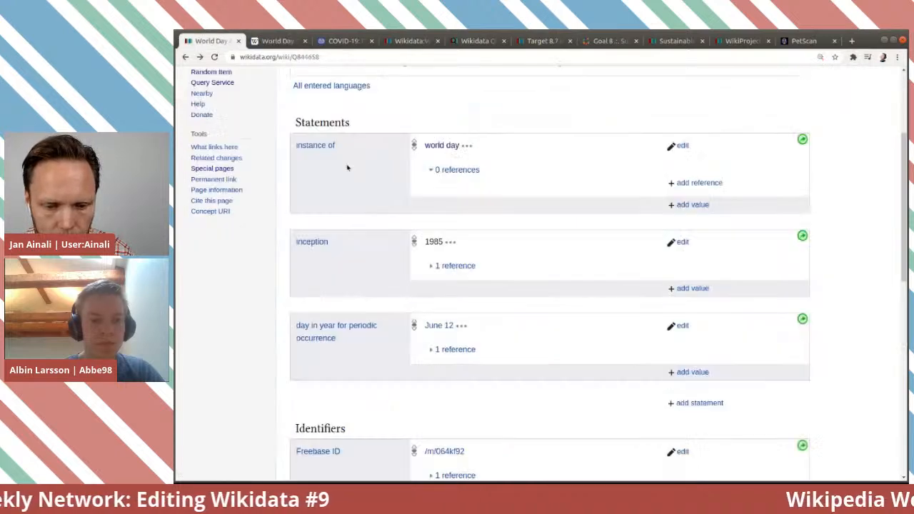
click(698, 404)
text(found)
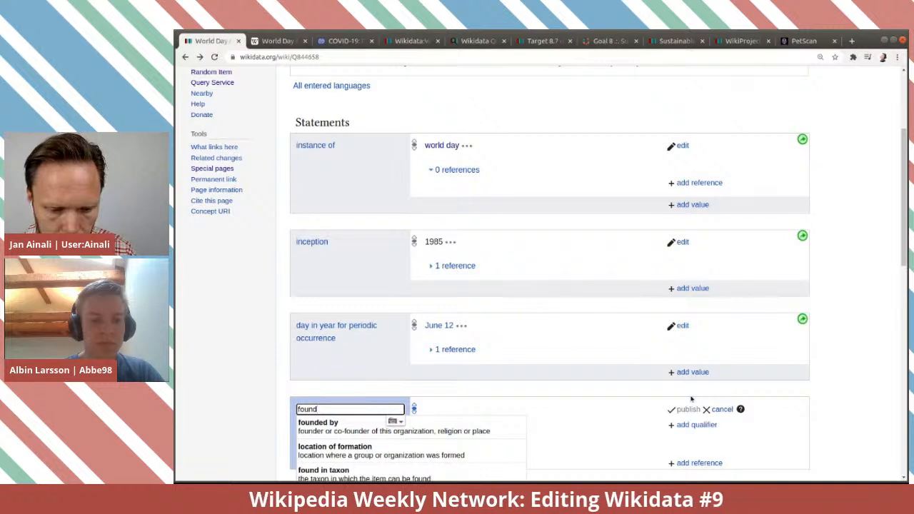
click(502, 425)
text(International)
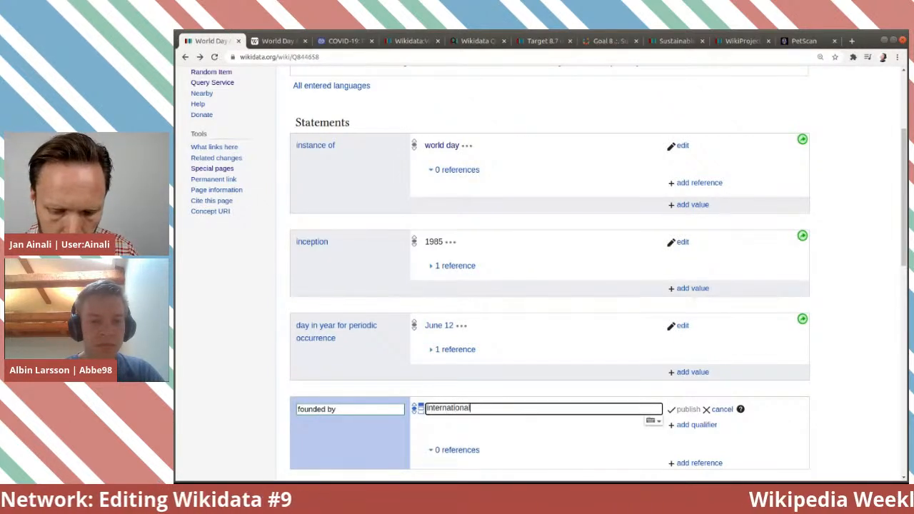
text( lab)
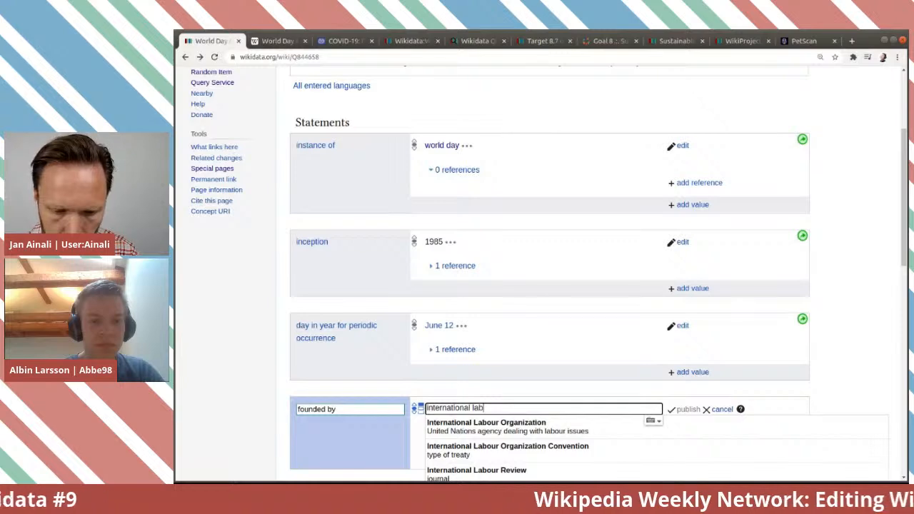
click(534, 425)
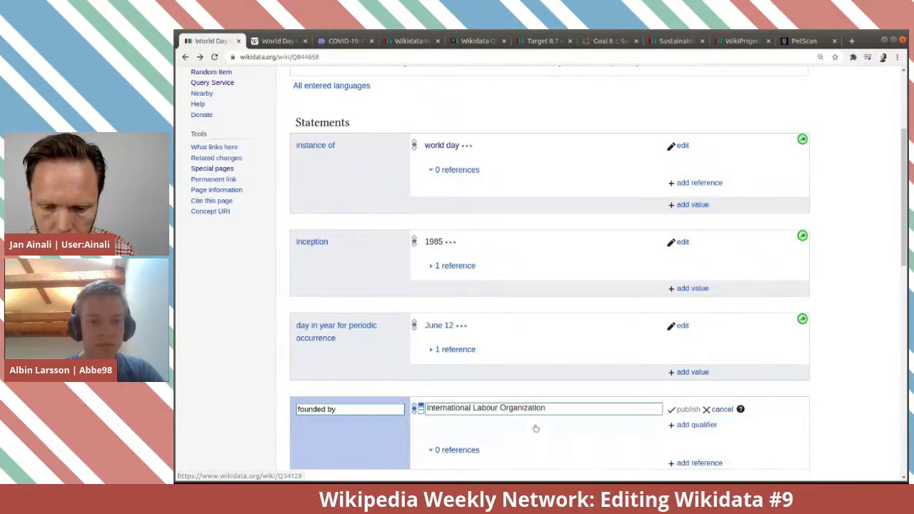
Expand the reference of the inception statement and compare that statement with the launch year in the Wikipedia article.
key(ctrl+Tab)
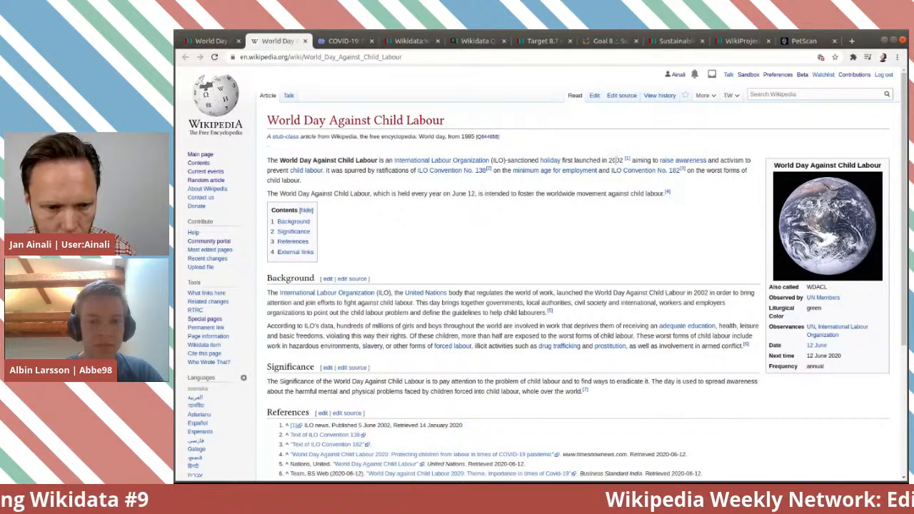
key(ctrl+shift+Tab)
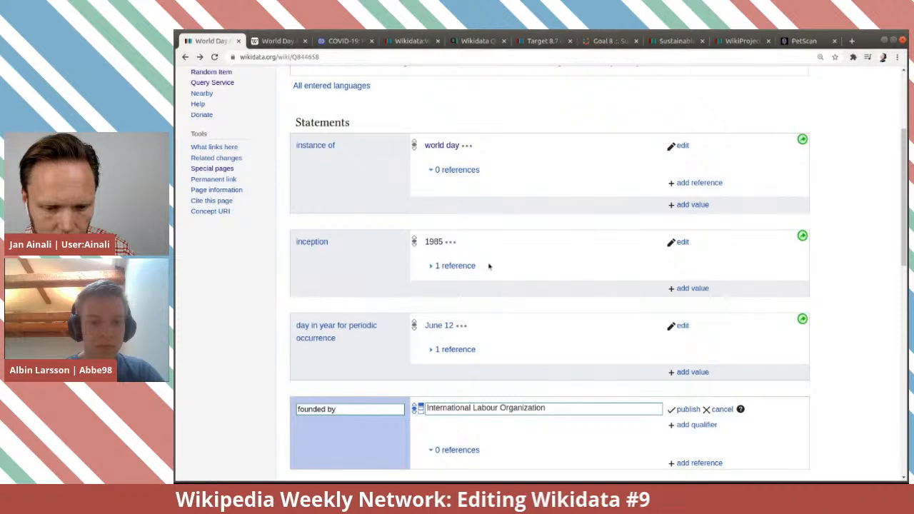
click(454, 266)
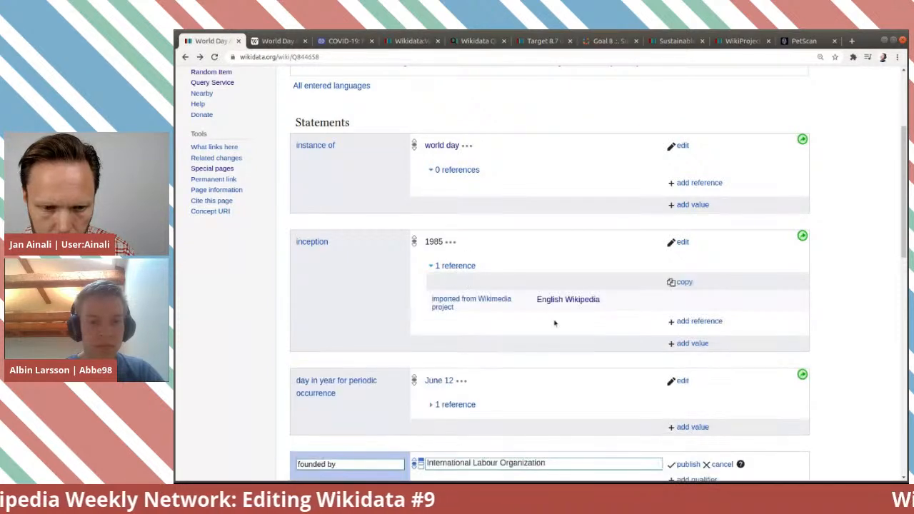
key(ctrl+Tab)
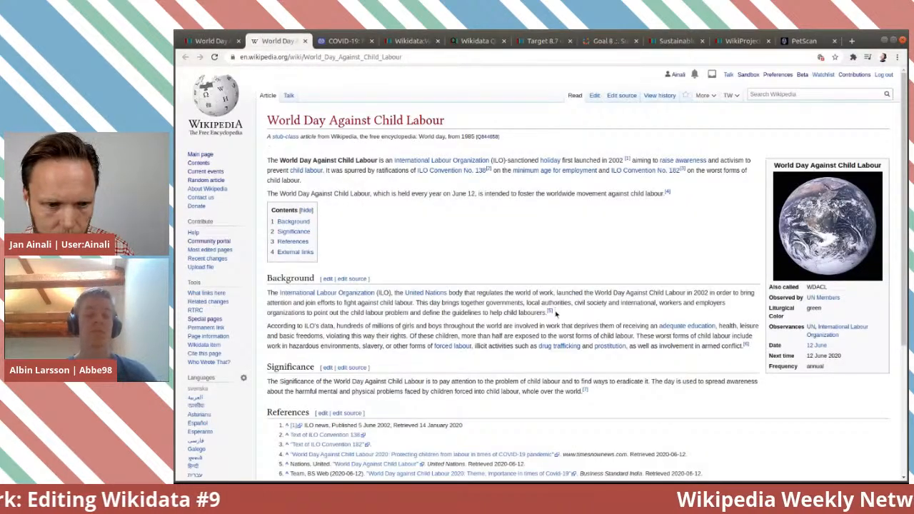
key(ctrl+shift+Tab)
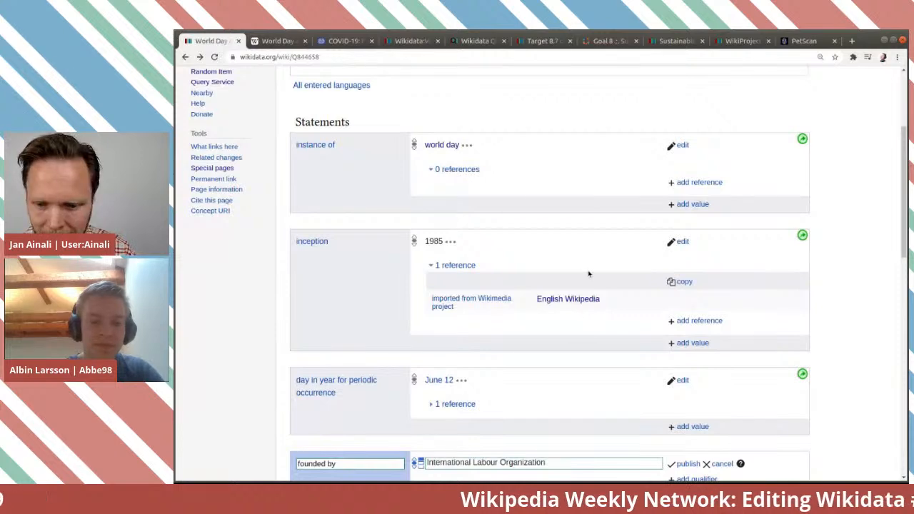
Open the ILO news source cited in the Wikipedia article's first footnote in a new tab and copy its address.
key(ctrl+Tab)
click(628, 162)
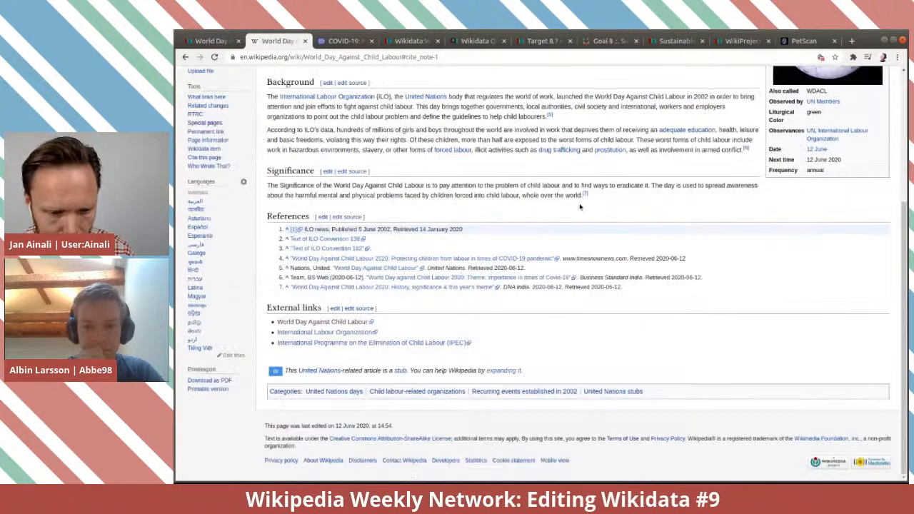
middle_click(295, 230)
key(ctrl+Tab)
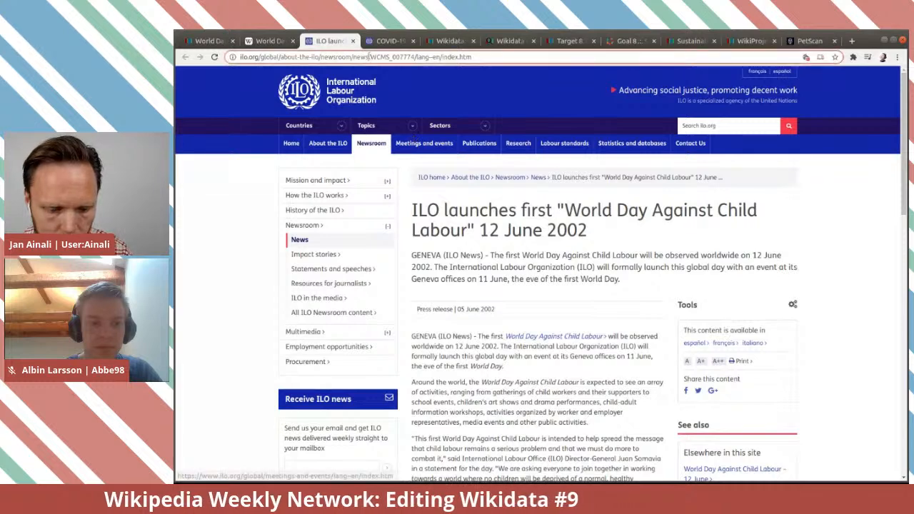
key(ctrl+l)
Add a reference to the "founded by" statement on Wikidata, with the copied ILO press release address as its reference URL.
click(197, 41)
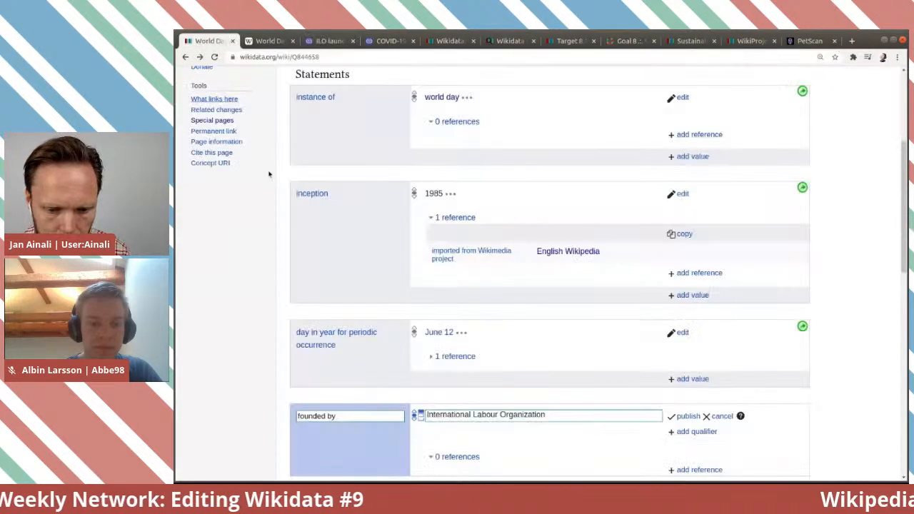
scroll(449, 294, down, 2)
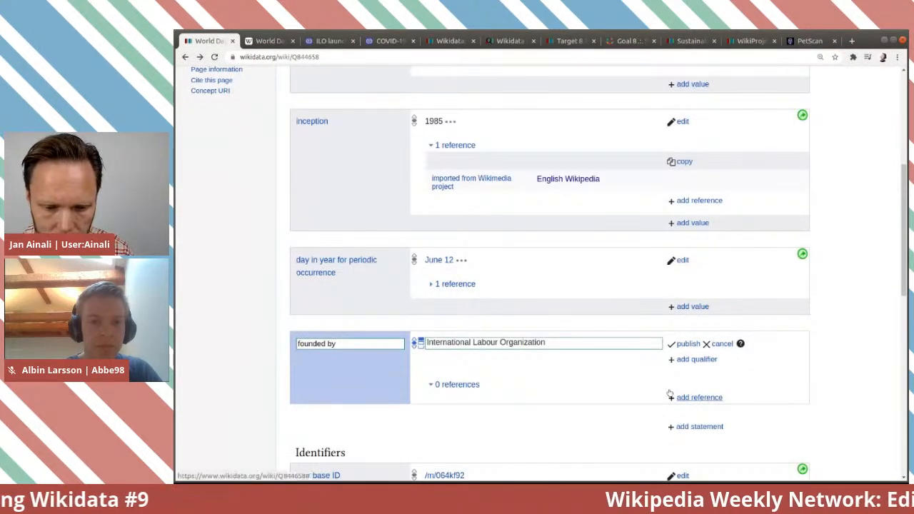
click(672, 398)
scroll(496, 341, down, 2)
text(ref)
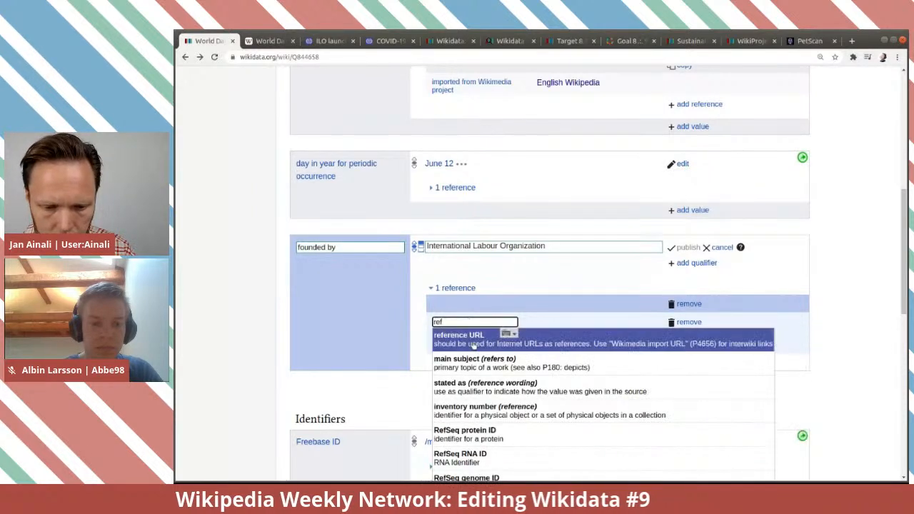
click(475, 346)
key(ctrl+v)
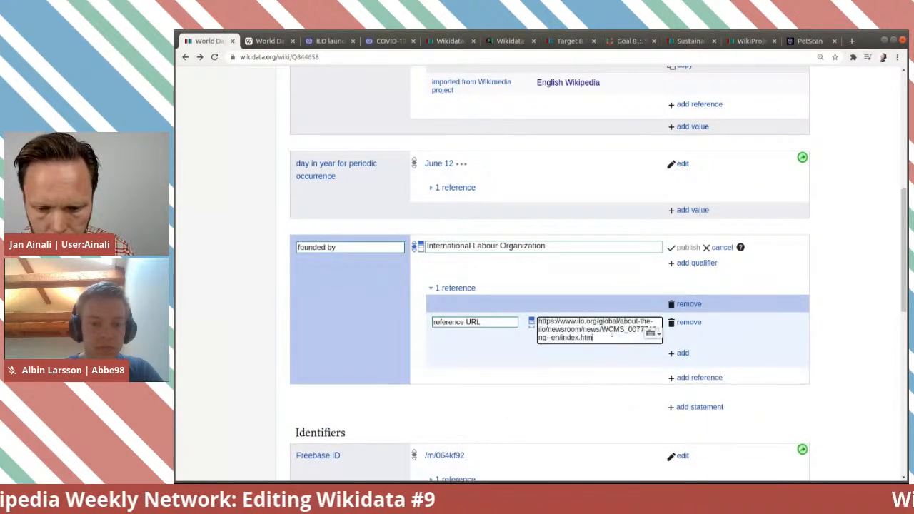
Add a retrieved date of 2020-06-12 to the reference of the "founded by" statement.
click(682, 353)
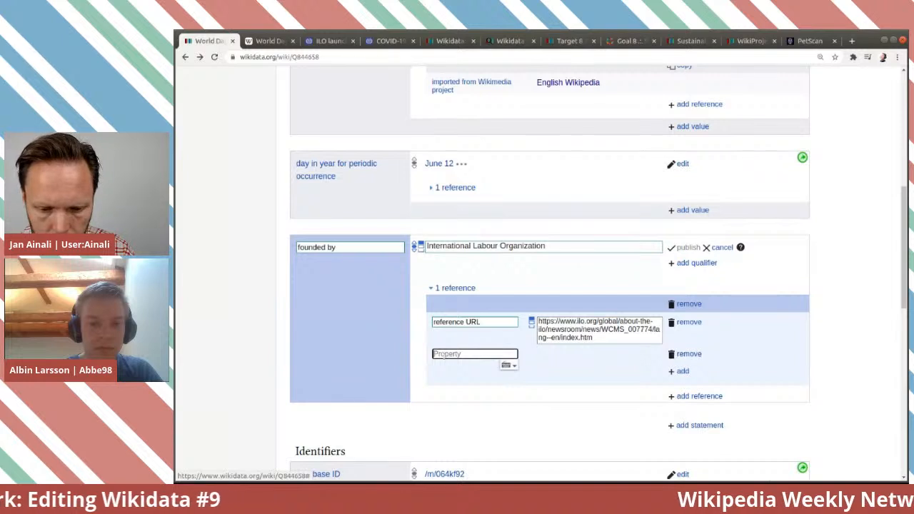
text(retr)
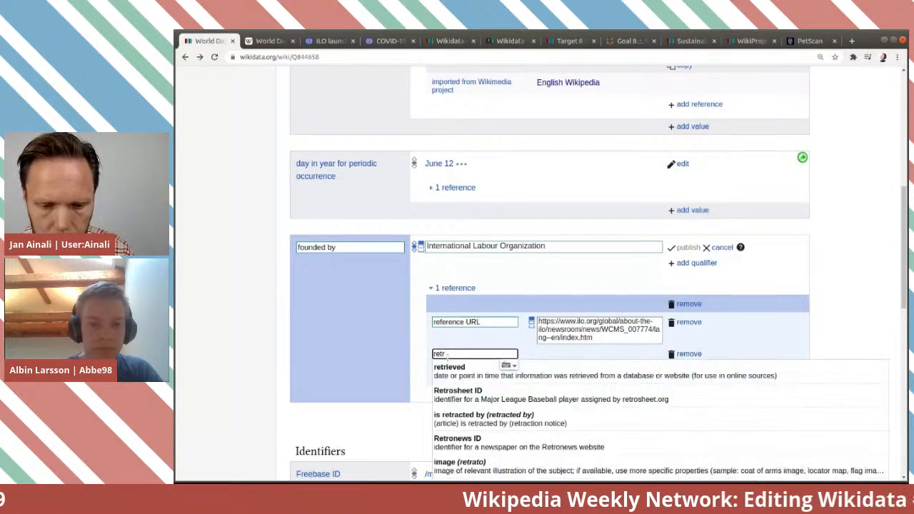
click(454, 369)
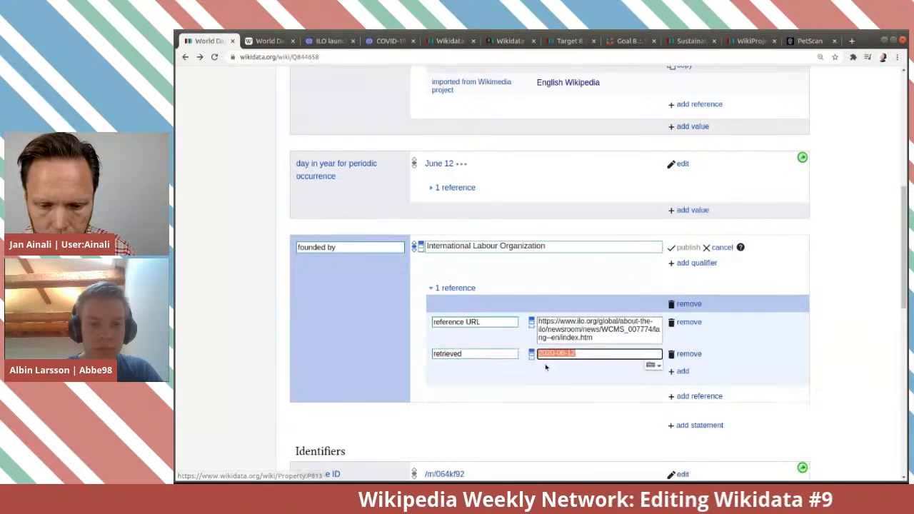
Add another empty property to the reference and copy the headline of the ILO press release.
click(683, 372)
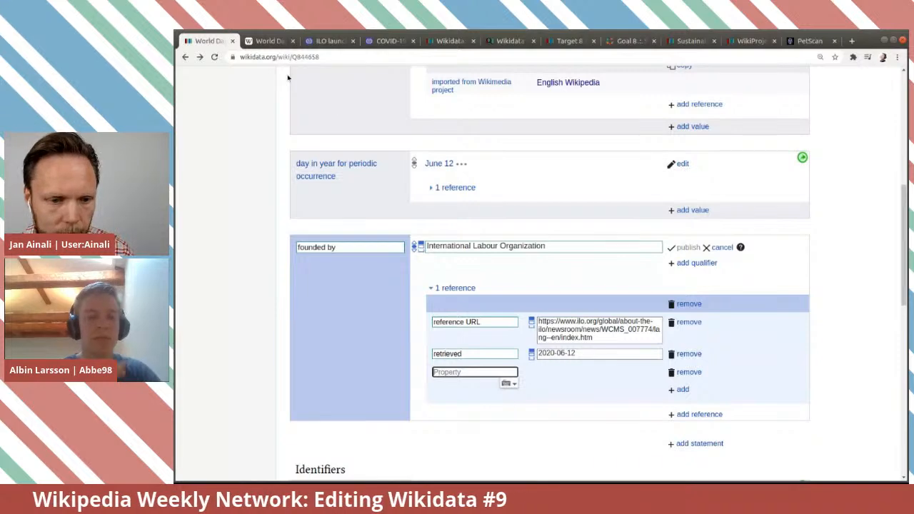
click(325, 41)
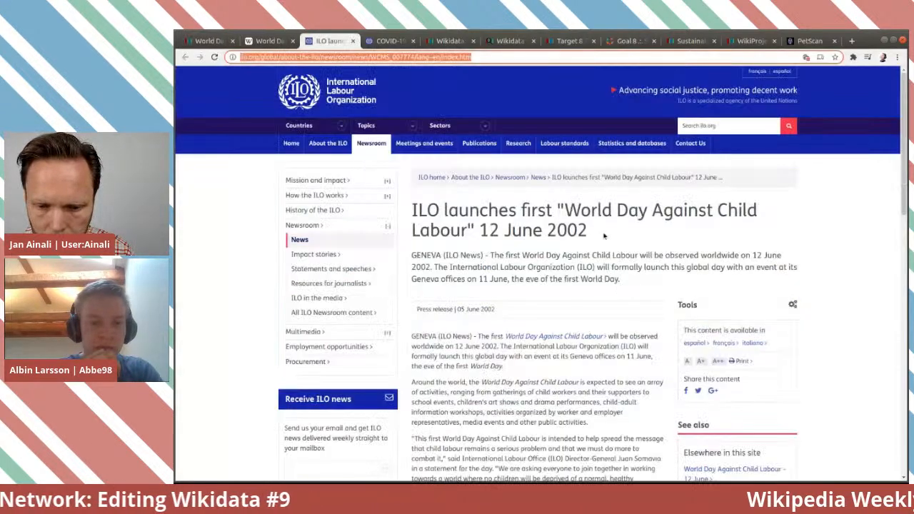
drag(427, 210, 587, 230)
drag(427, 211, 411, 211)
key(ctrl+c)
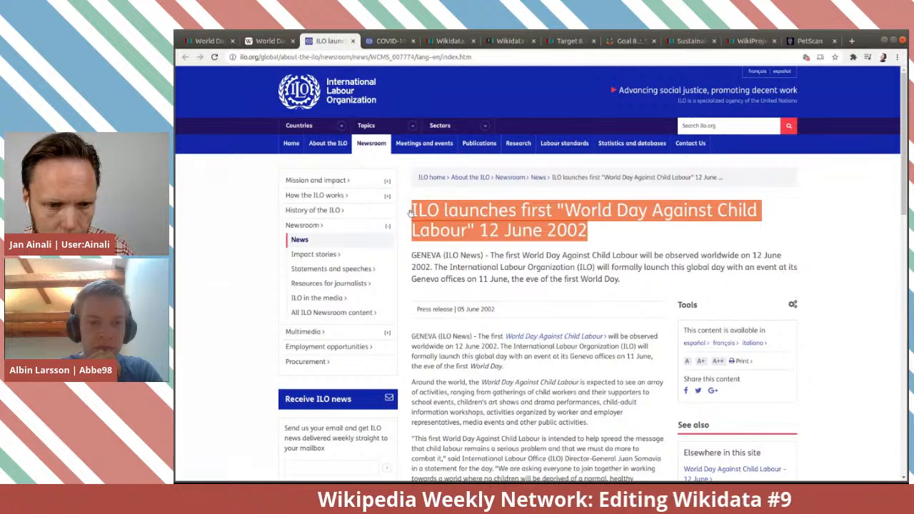
Set the new reference property on Wikidata to title, paste the headline "ILO launches first "World Day Against Child Labour" 12 June 2002" and set its language to en.
click(208, 40)
text(ti)
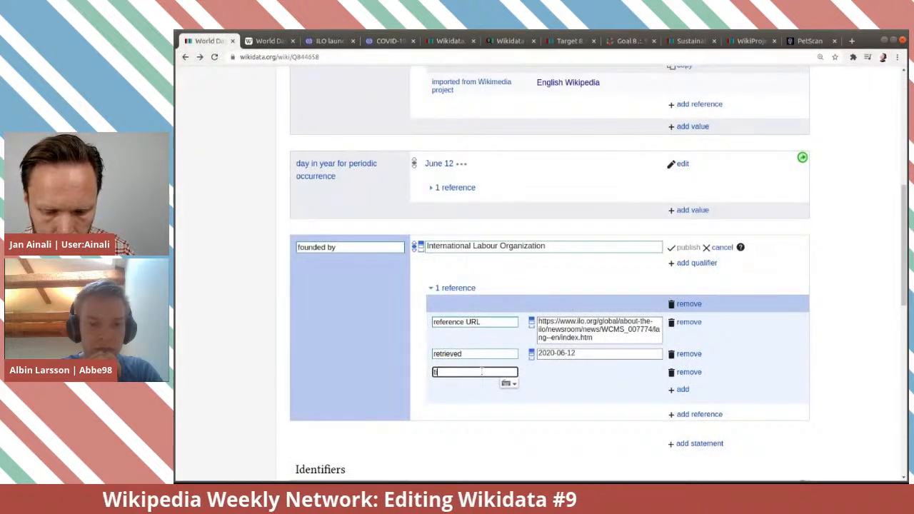
text(t)
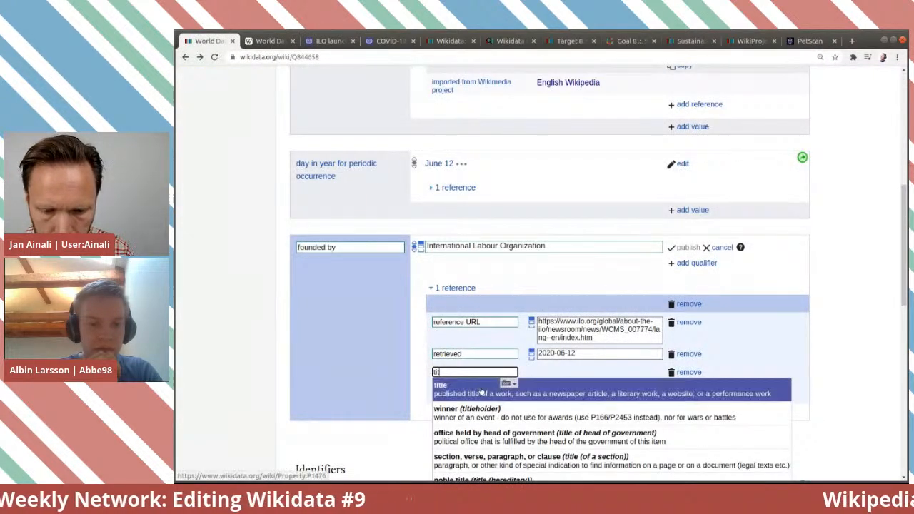
click(482, 392)
key(ctrl+v)
click(661, 391)
text(e)
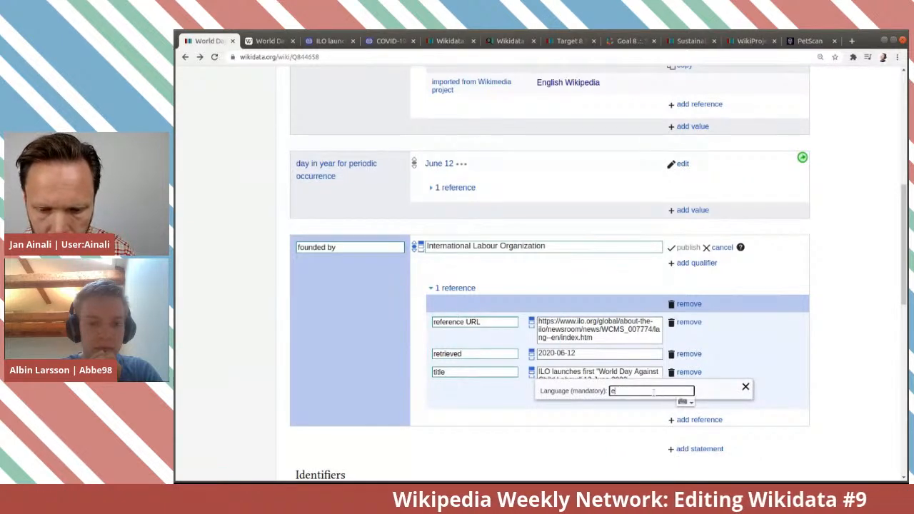
text(n)
click(679, 395)
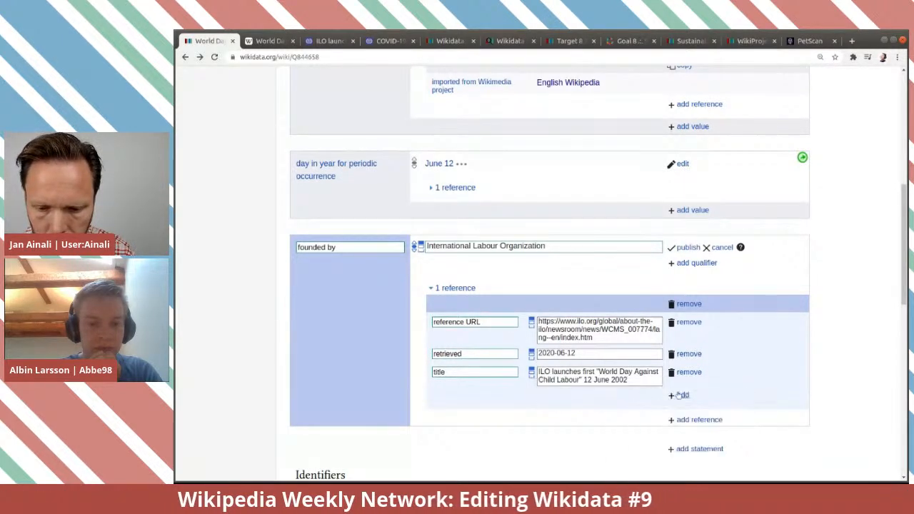
Add an archive URL property to the reference of the "founded by" statement.
click(679, 395)
text(arch)
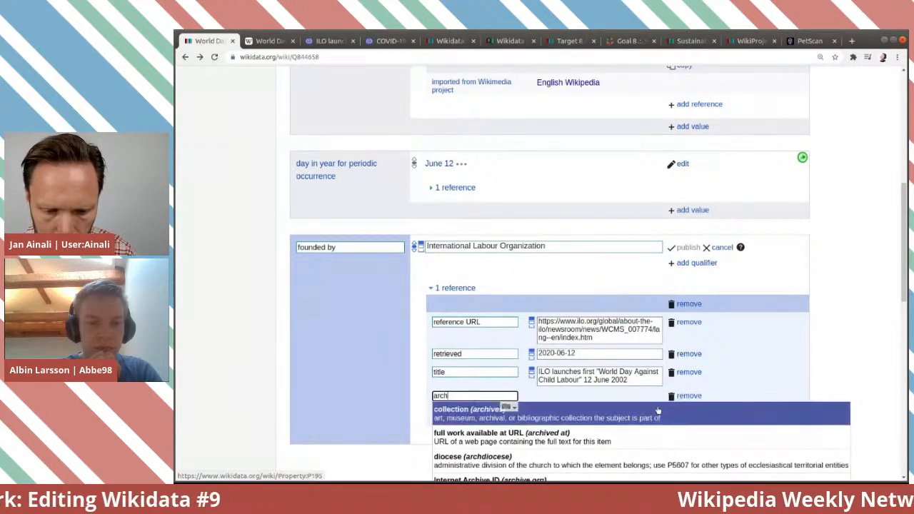
scroll(656, 407, down, 3)
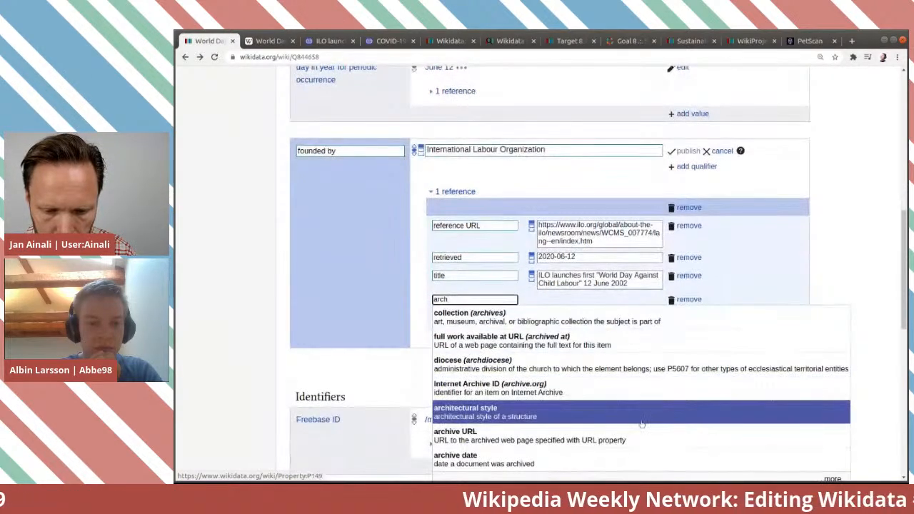
click(641, 435)
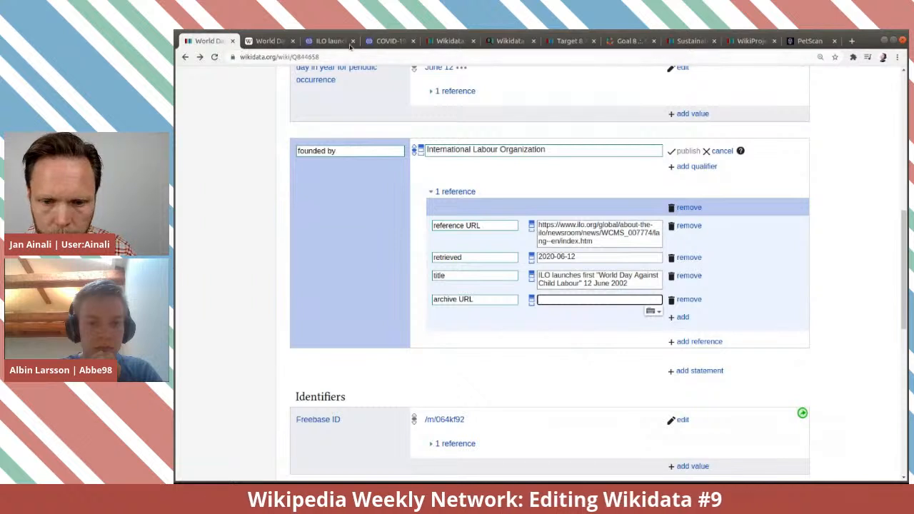
Open web.archive.org in a new browser tab and copy the address of the ILO press release page for archiving.
click(852, 42)
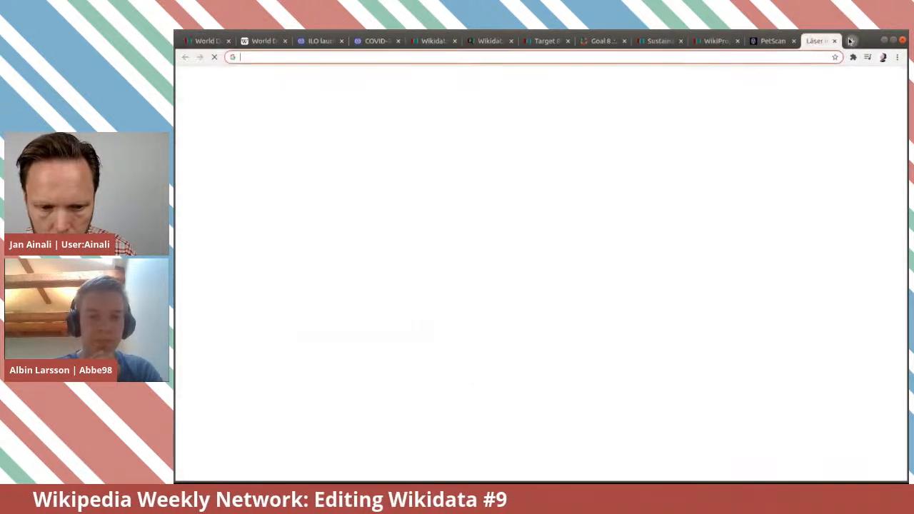
text(web)
key(Return)
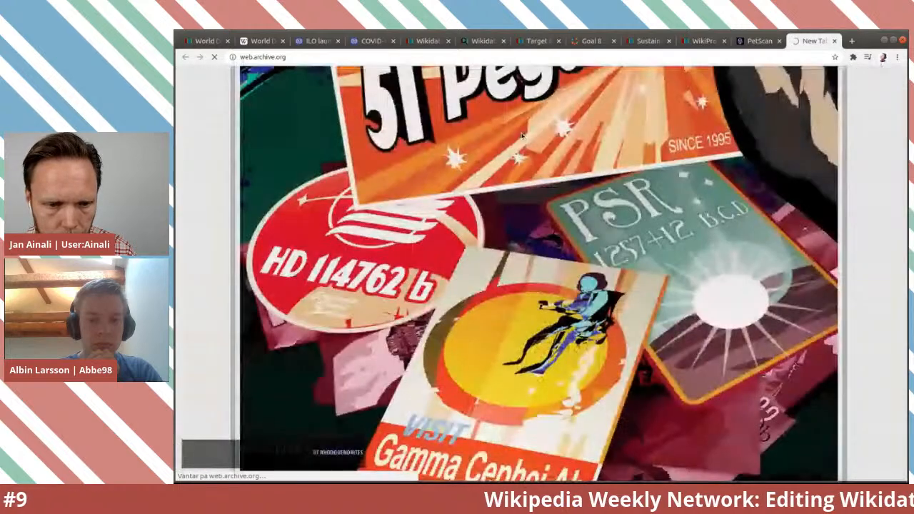
click(314, 41)
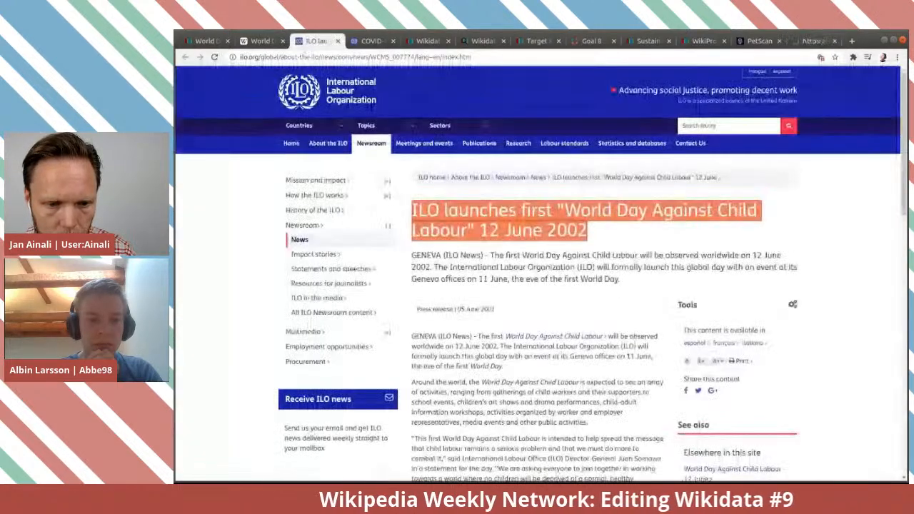
click(812, 41)
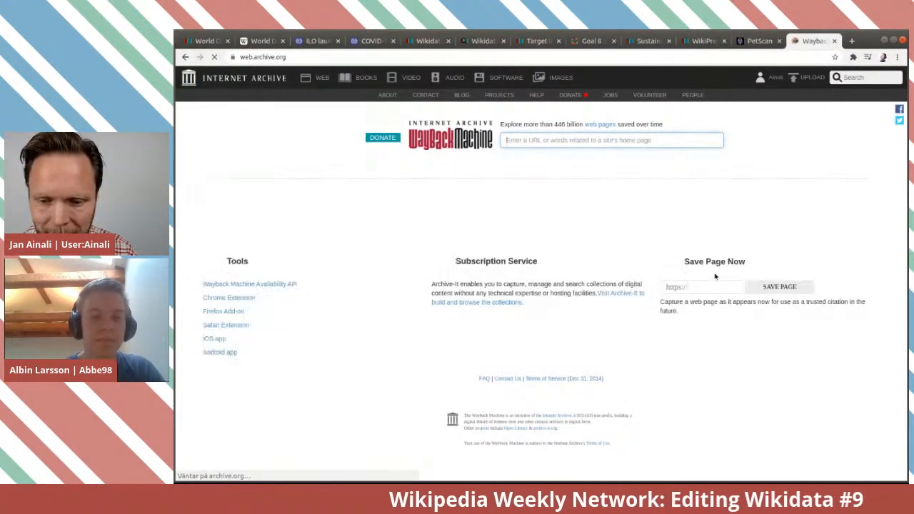
click(695, 288)
key(ctrl+v)
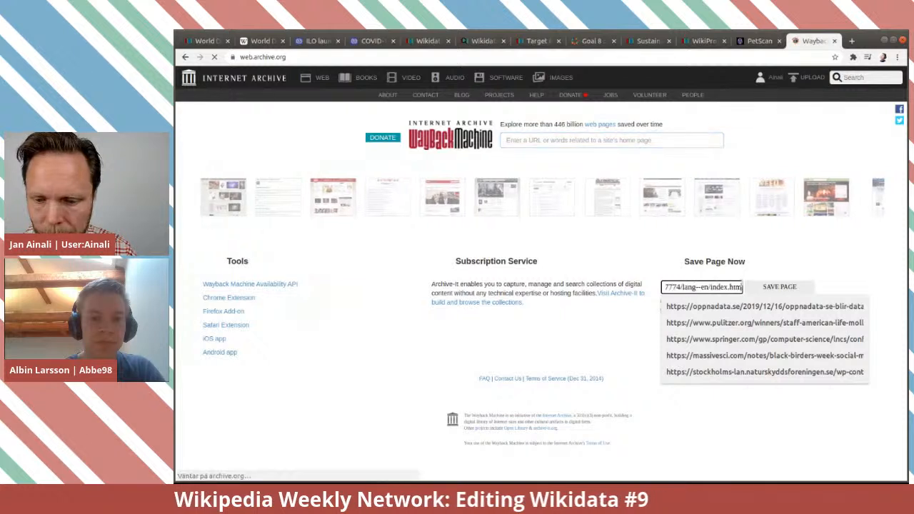
click(774, 288)
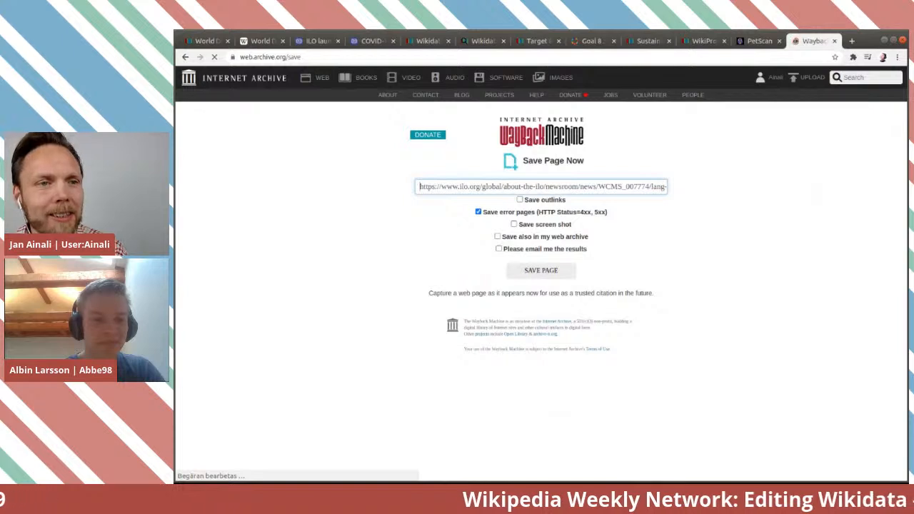
triple_click(643, 187)
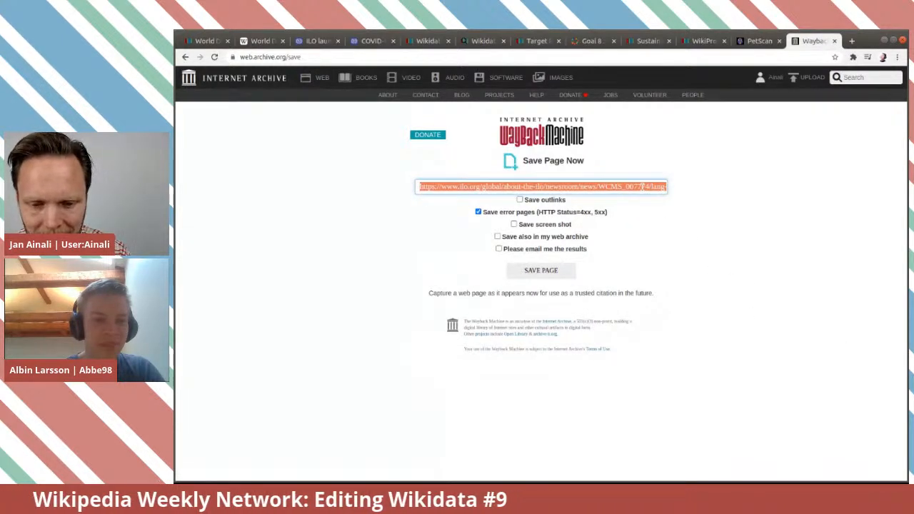
key(End)
click(557, 273)
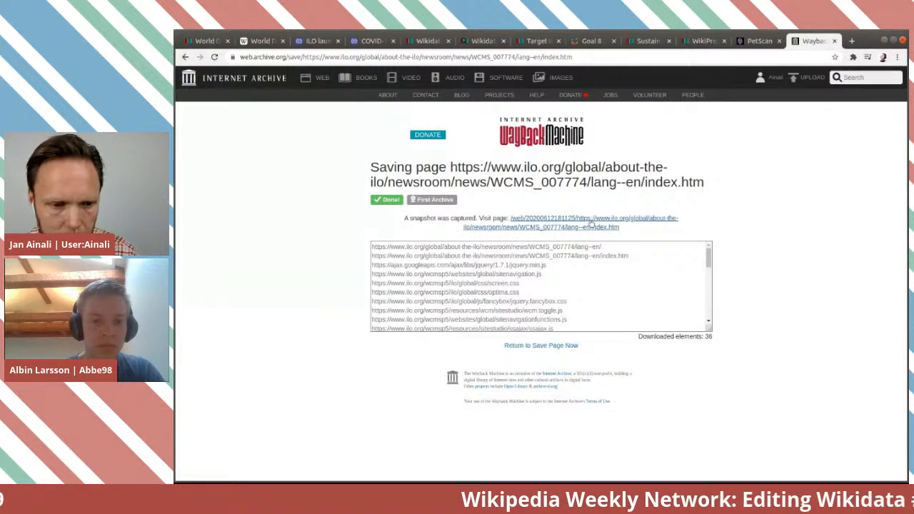
Paste the Wayback Machine snapshot link of the ILO press release as archive URL on Wikidata and publish the "founded by" statement.
click(204, 42)
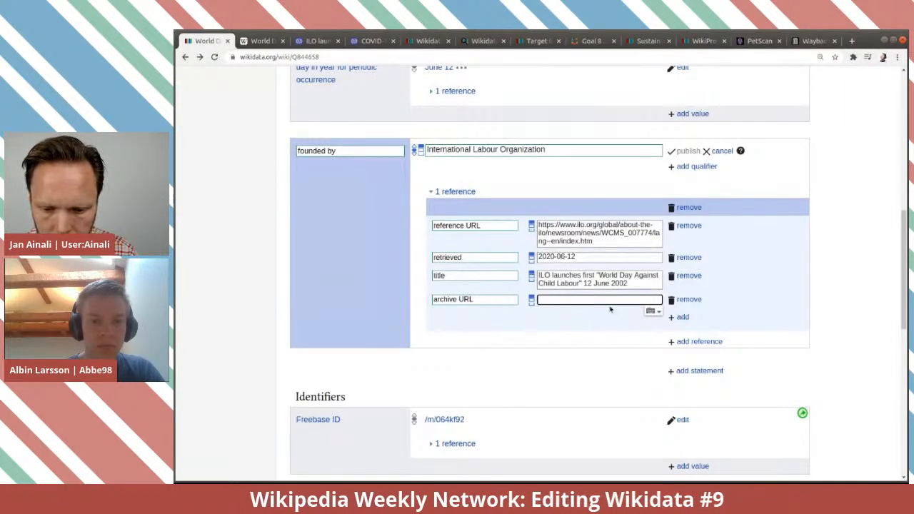
key(ctrl+v)
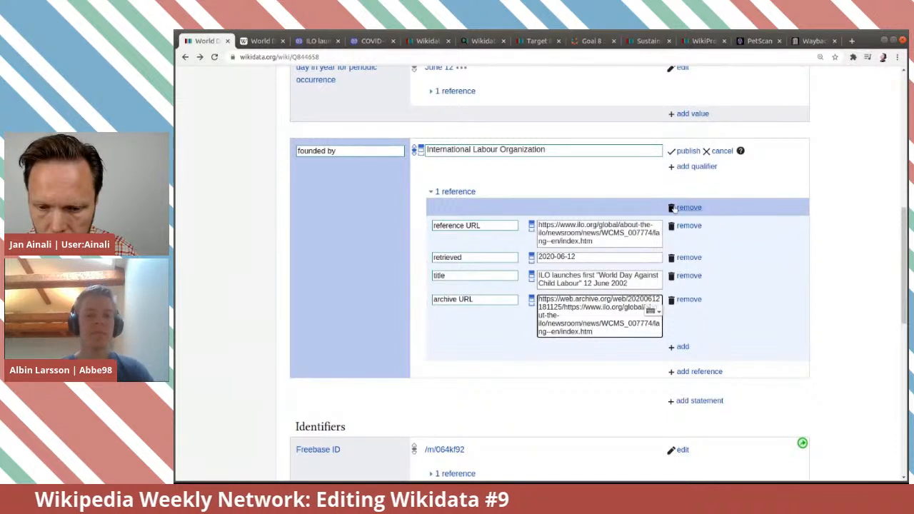
click(687, 152)
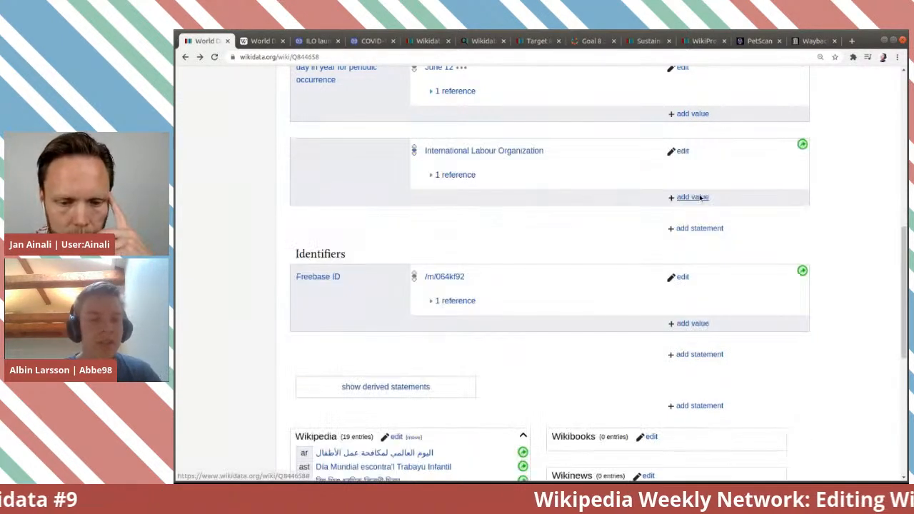
Open the revision history of the World Day Against Child Labour item and look through its edits.
scroll(654, 239, up, 7)
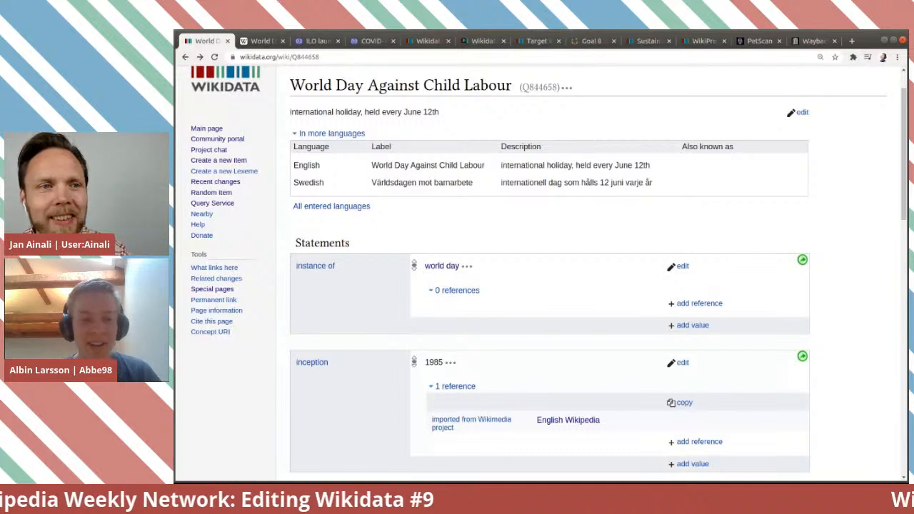
scroll(583, 163, up, 1)
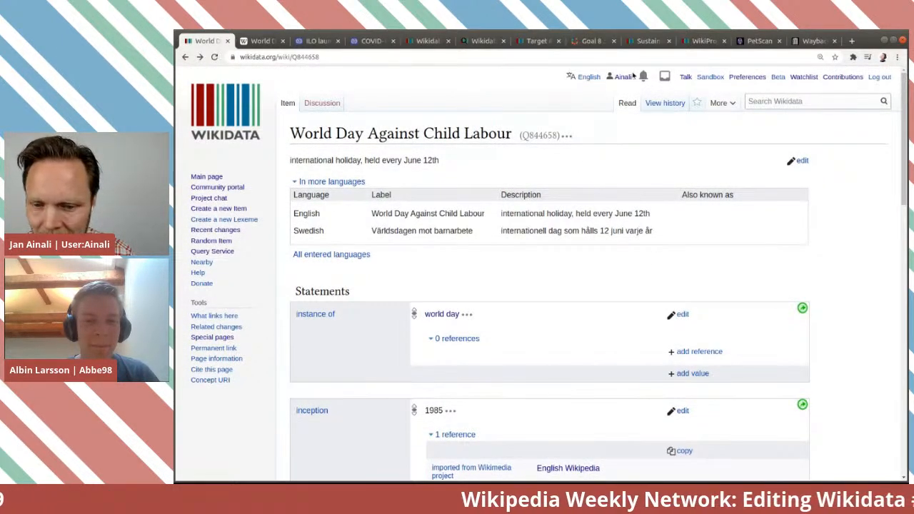
click(659, 104)
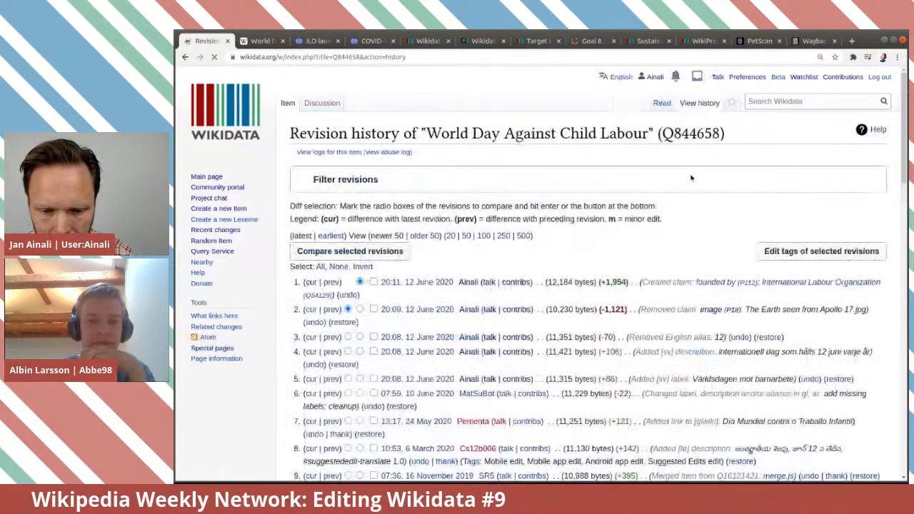
scroll(691, 178, down, 4)
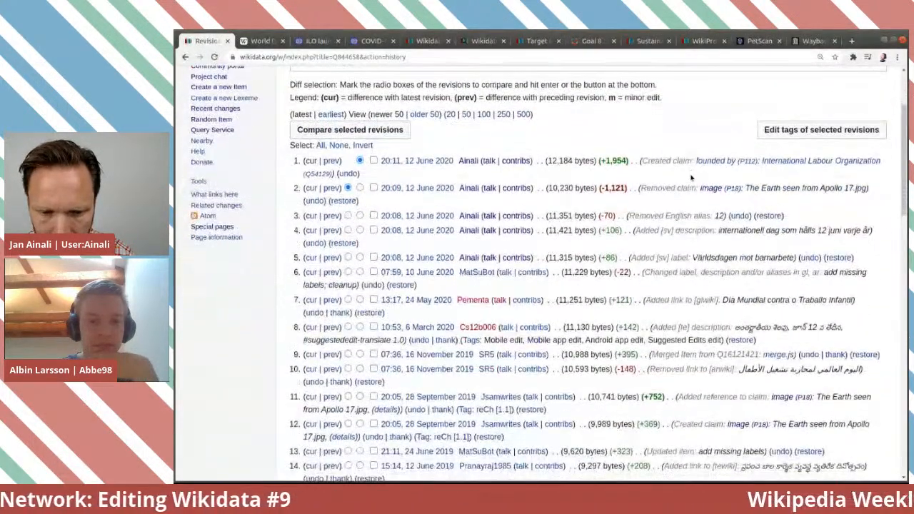
scroll(691, 178, down, 3)
scroll(691, 178, up, 3)
scroll(690, 175, up, 4)
Search the revision history for 1985 and open the difference view of the 11 June 2017 change to inception.
key(ctrl+f)
text(1985)
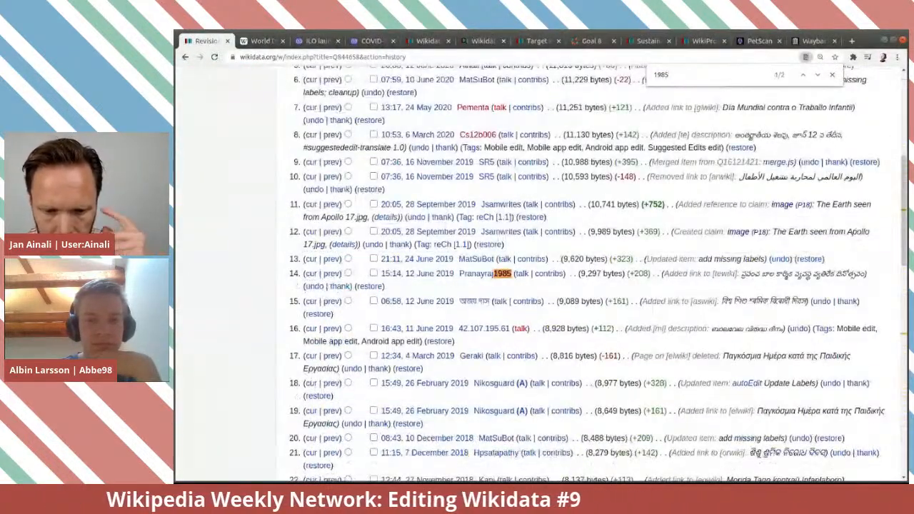
click(819, 75)
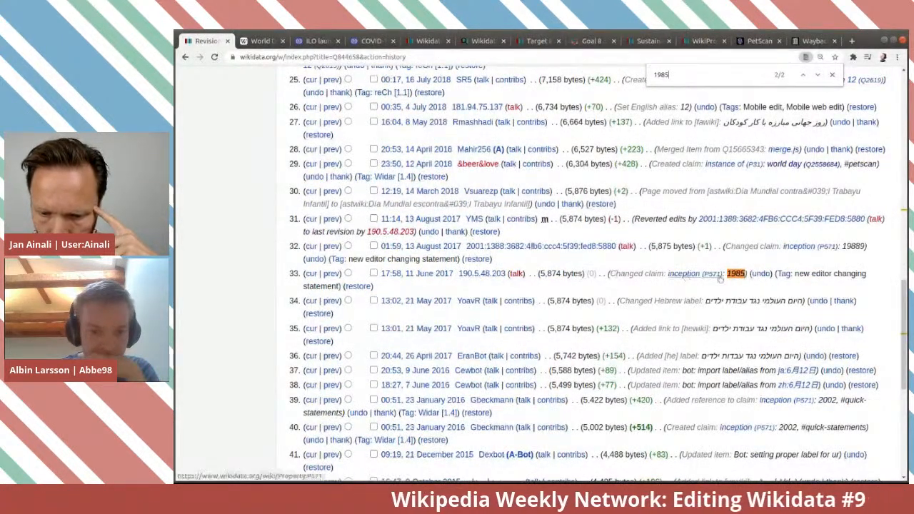
scroll(720, 278, down, 2)
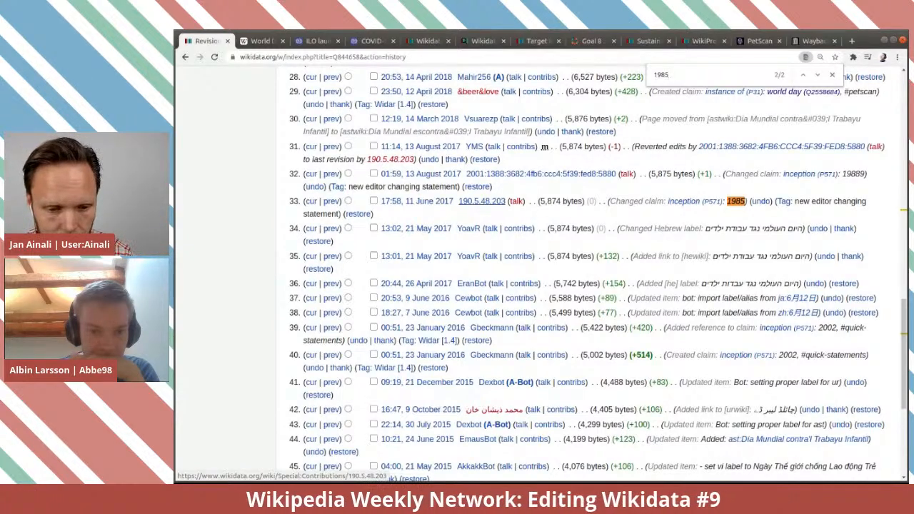
click(332, 202)
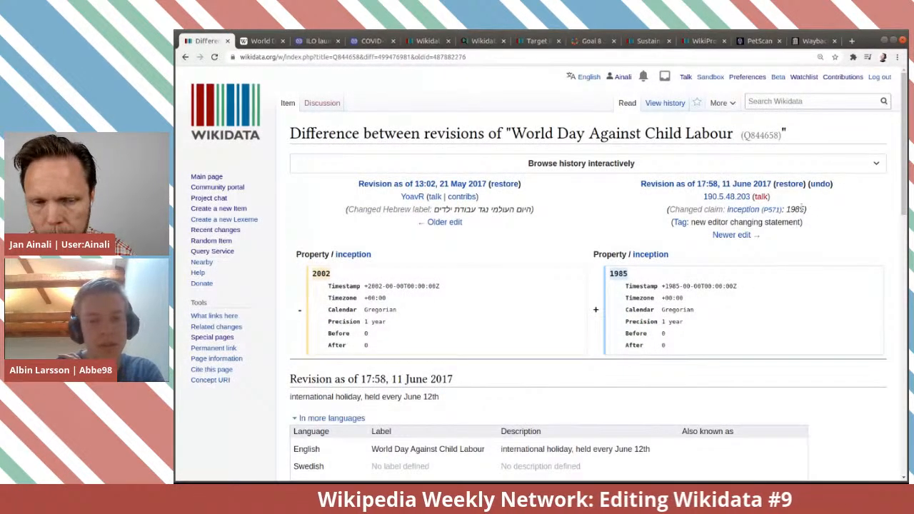
click(789, 184)
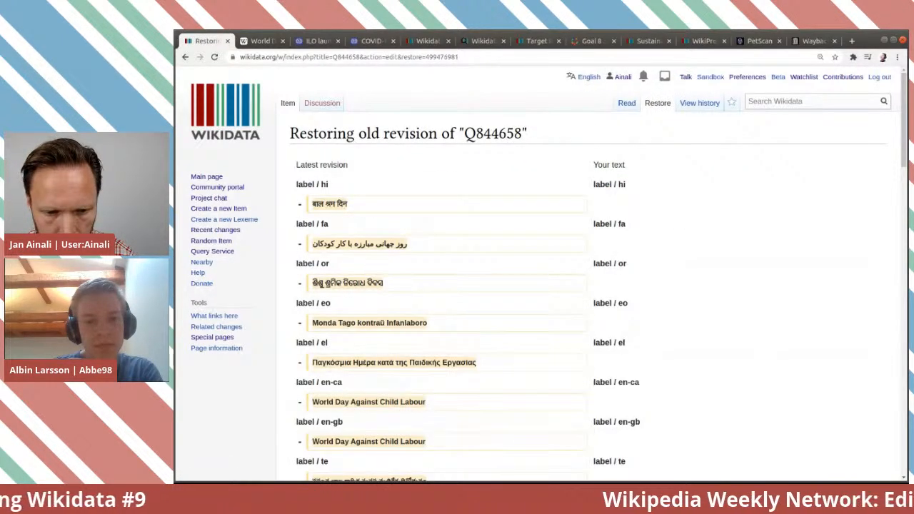
scroll(770, 347, down, 5)
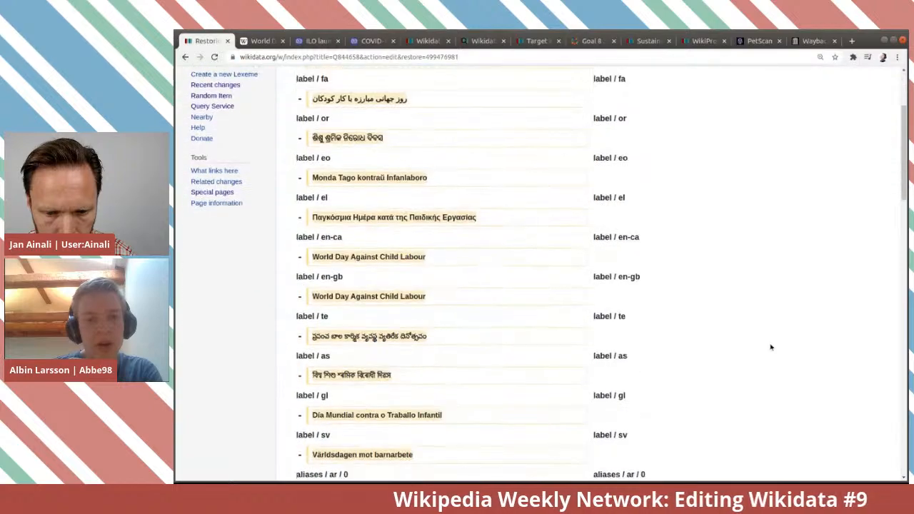
scroll(771, 348, down, 9)
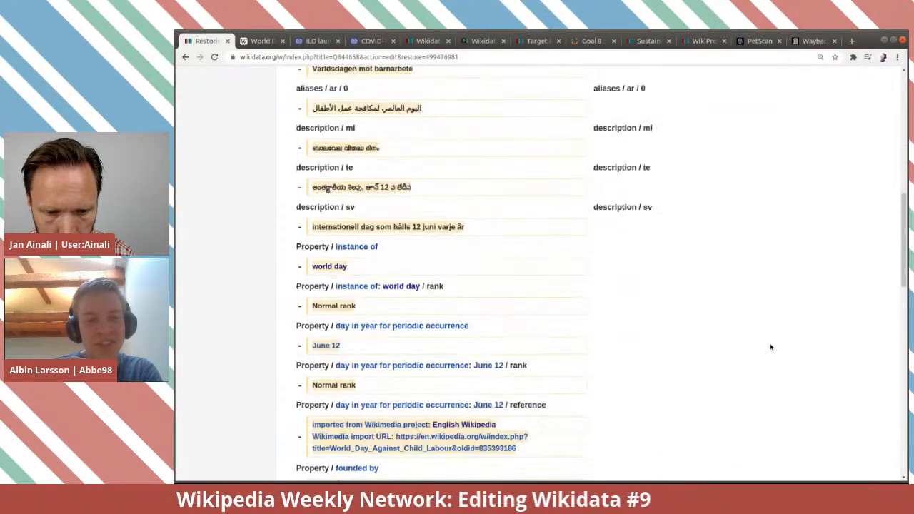
scroll(771, 347, down, 15)
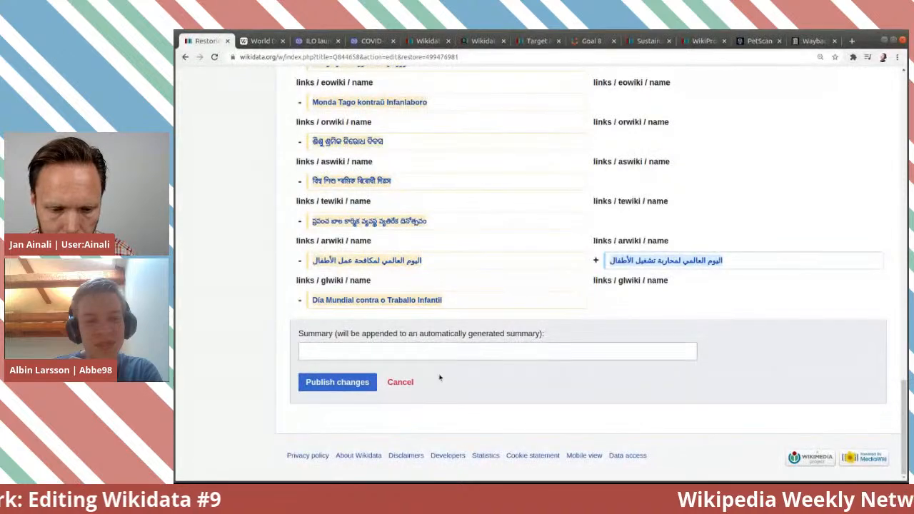
click(186, 59)
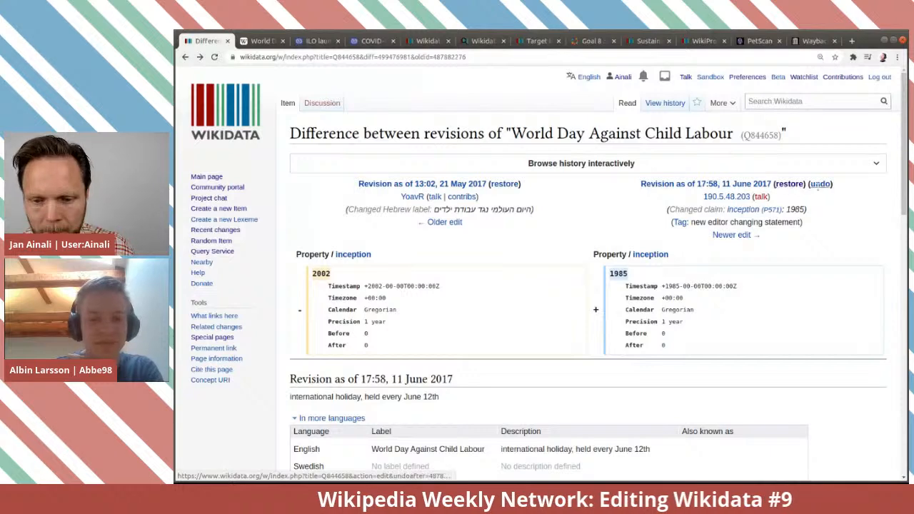
Undo the 11 June 2017 edit to set inception back to 2002, and publish it with the summary "undo vandalism".
click(821, 184)
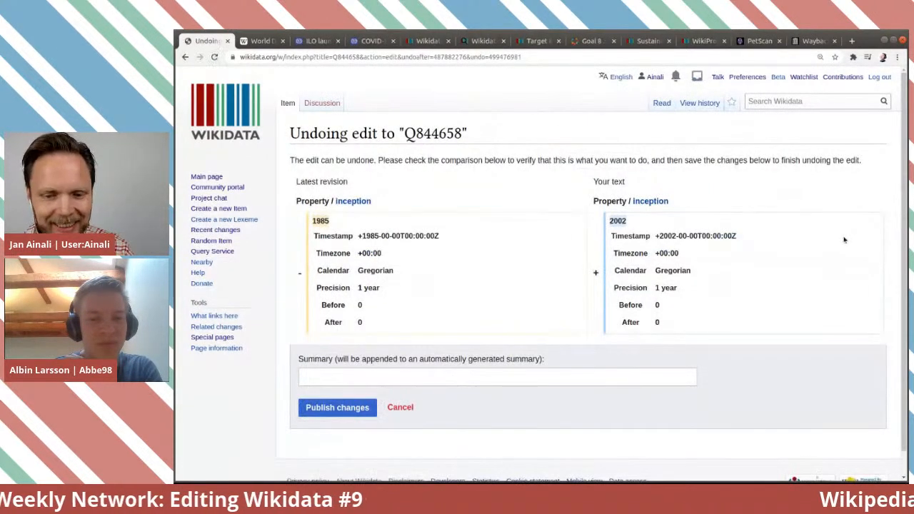
scroll(475, 321, down, 1)
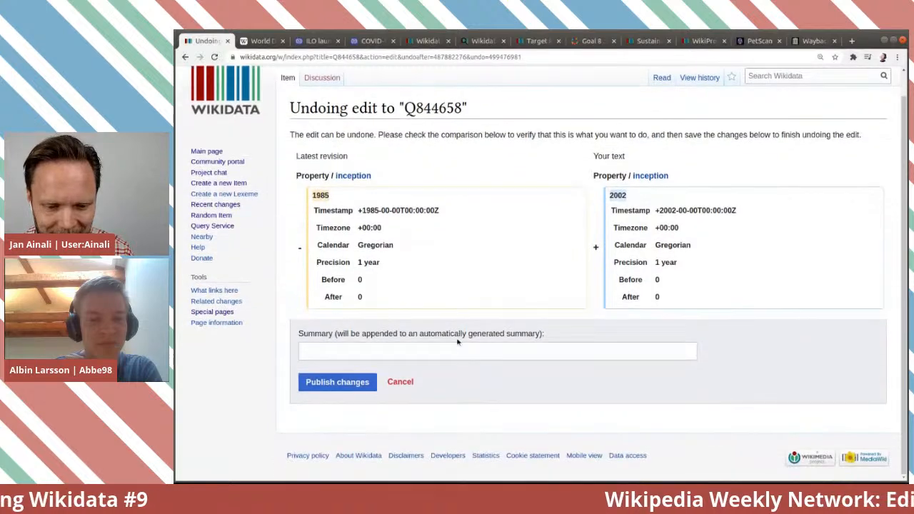
click(332, 383)
click(338, 352)
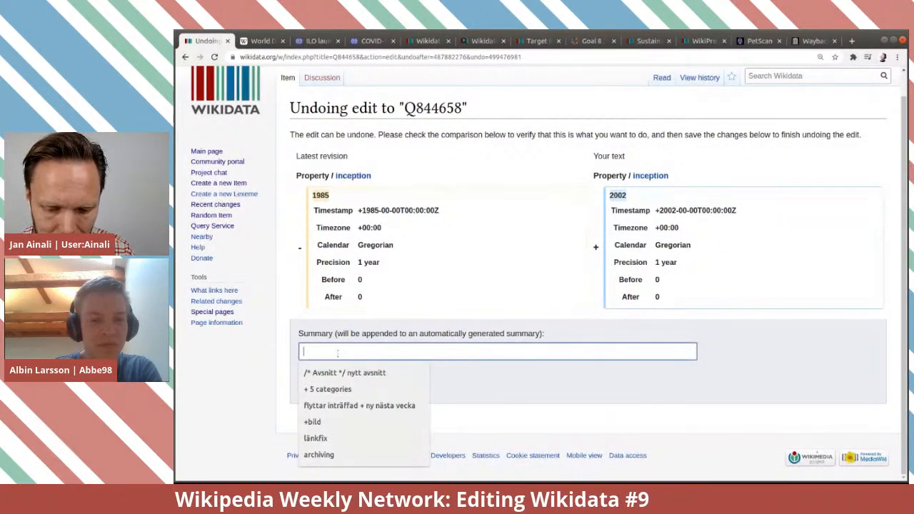
text(undo)
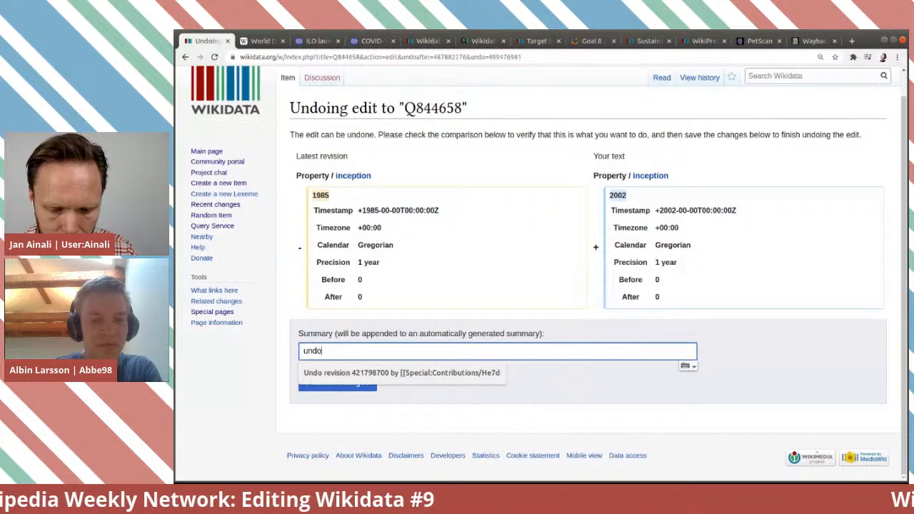
text( vand)
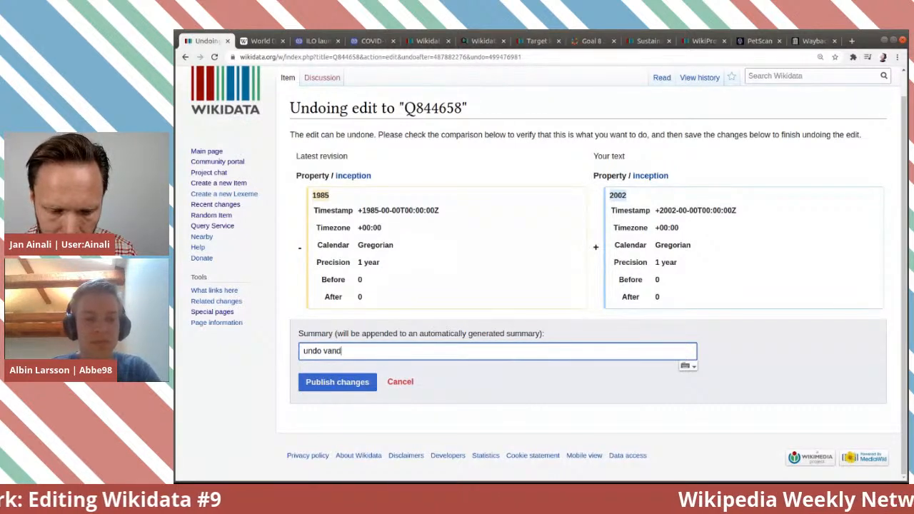
text(al)
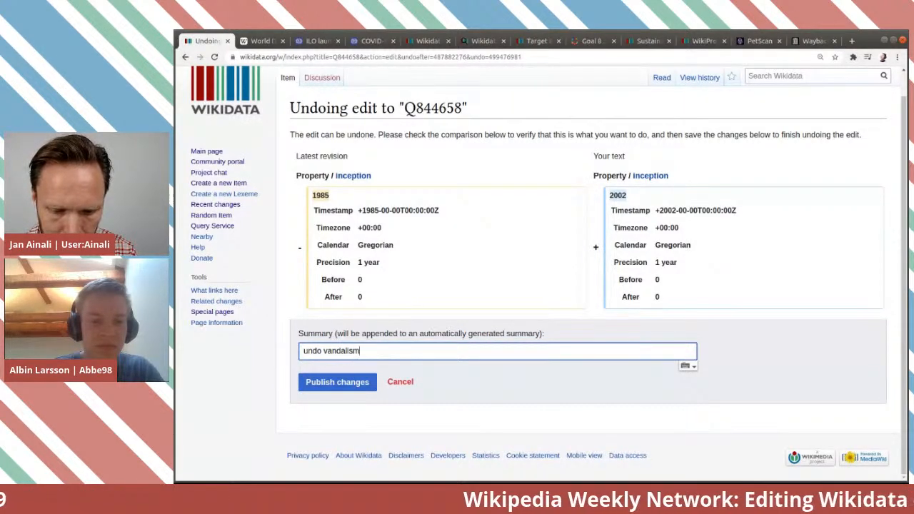
text(ism)
click(340, 384)
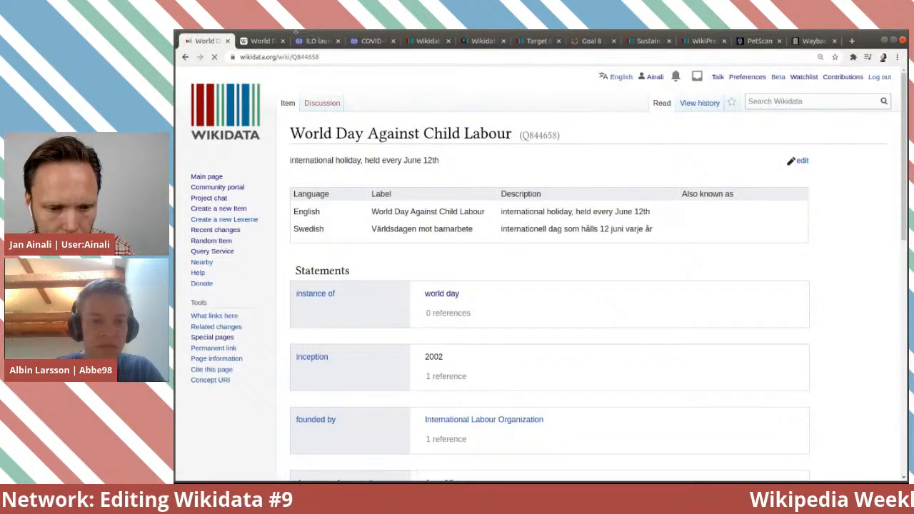
Look through the item's statements and examine the reference of the "day in year for periodic occurrence" statement.
scroll(433, 253, down, 2)
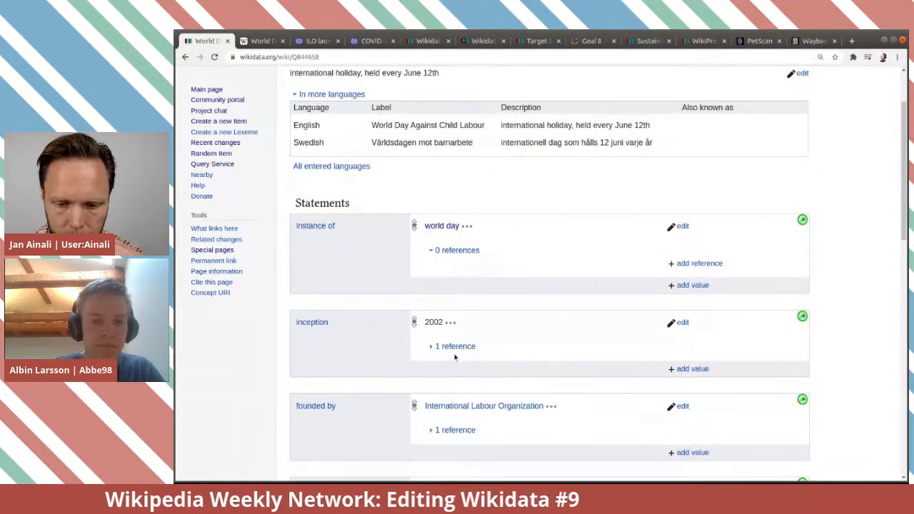
scroll(590, 364, down, 2)
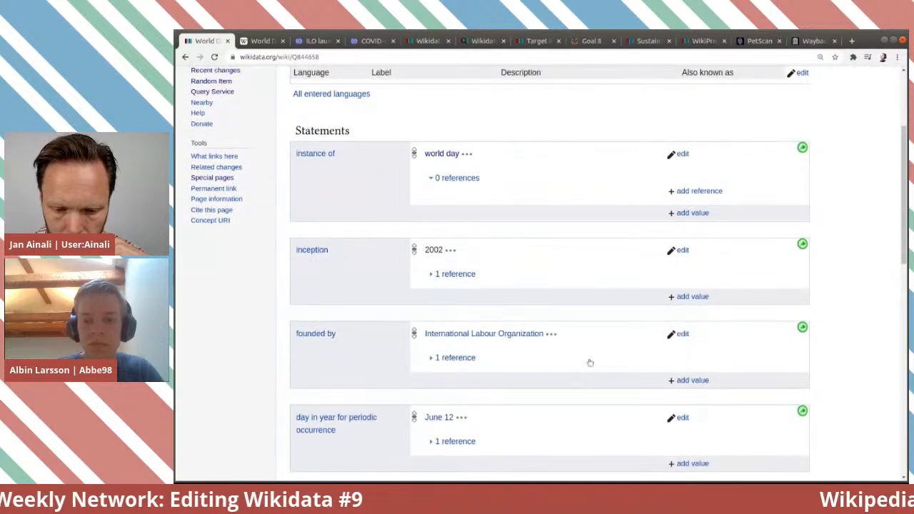
scroll(581, 343, down, 2)
click(442, 369)
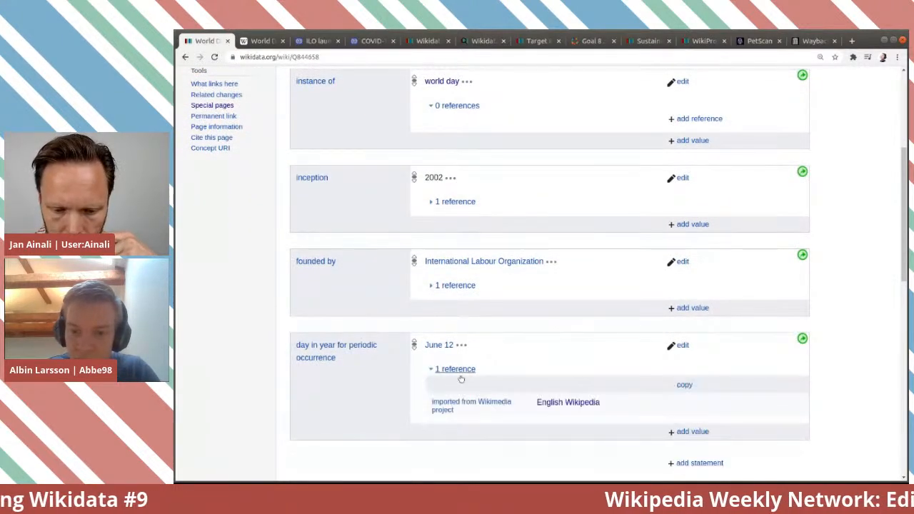
click(461, 372)
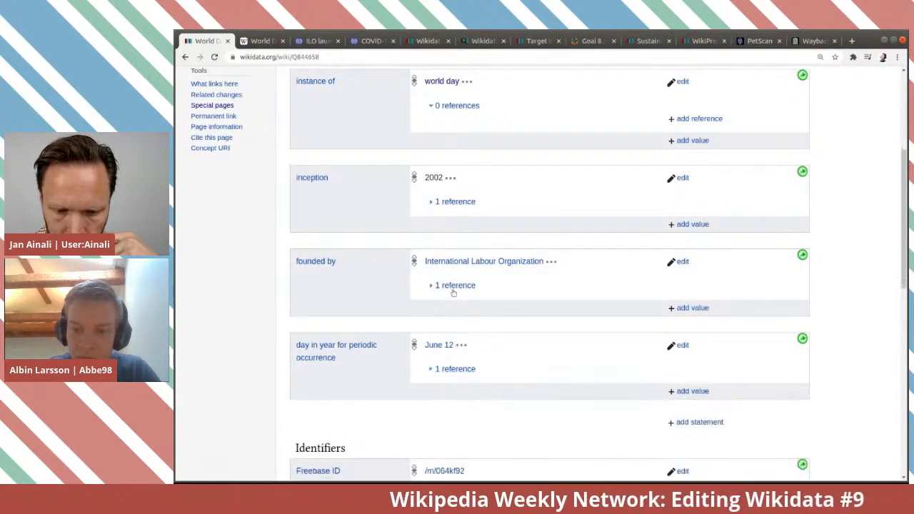
Copy the ILO reference from the founded by statement and insert it into the inception statement.
click(455, 286)
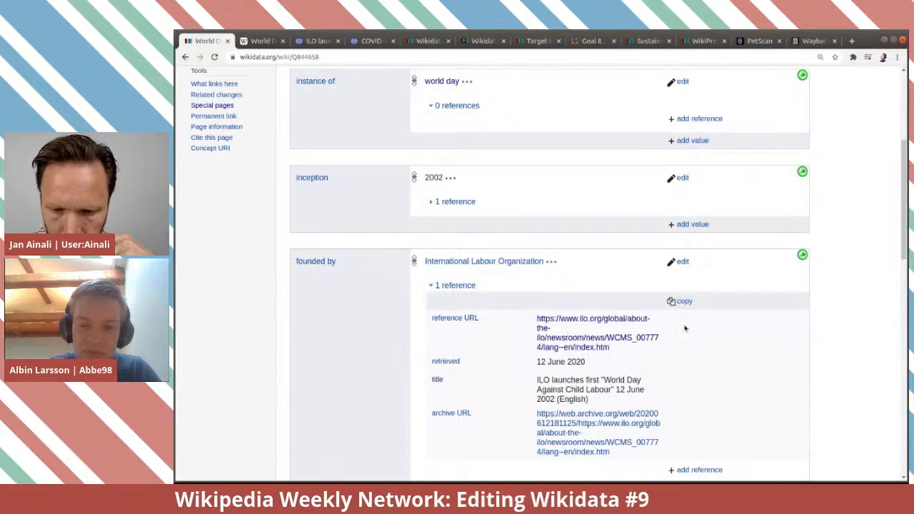
click(682, 302)
scroll(665, 328, up, 2)
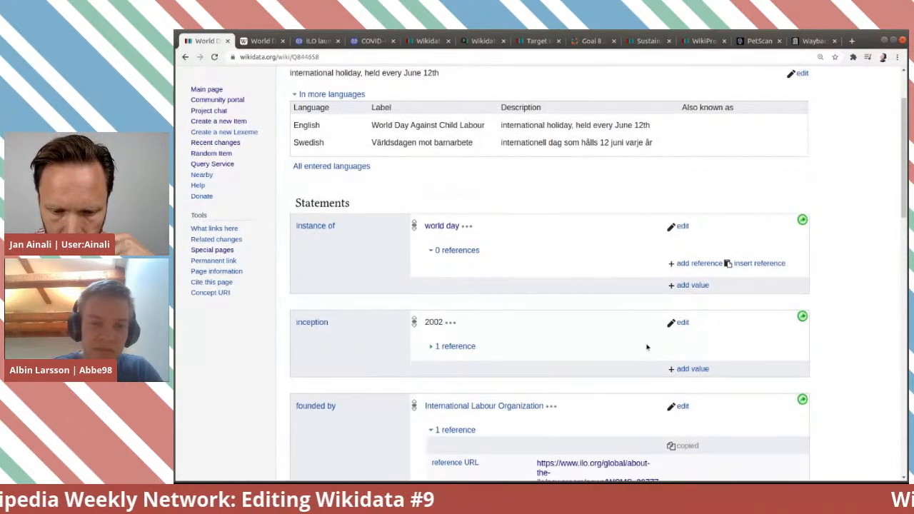
click(461, 347)
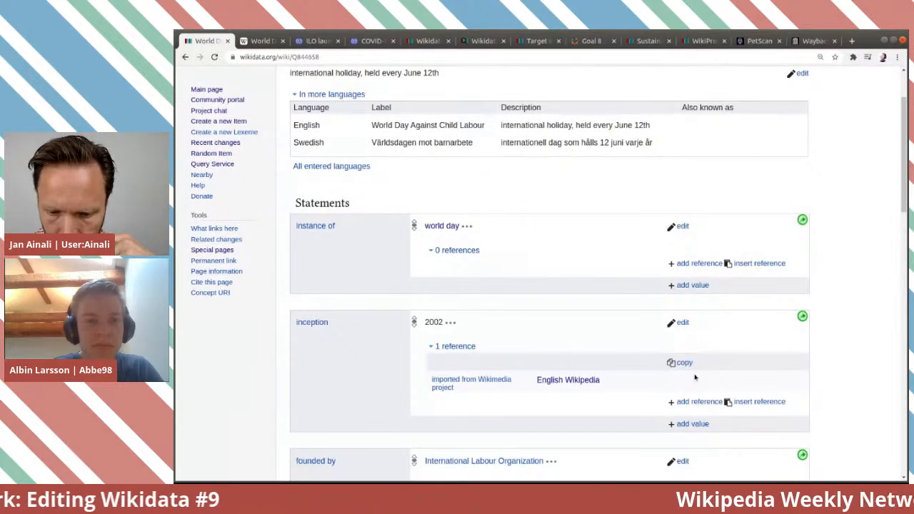
click(760, 402)
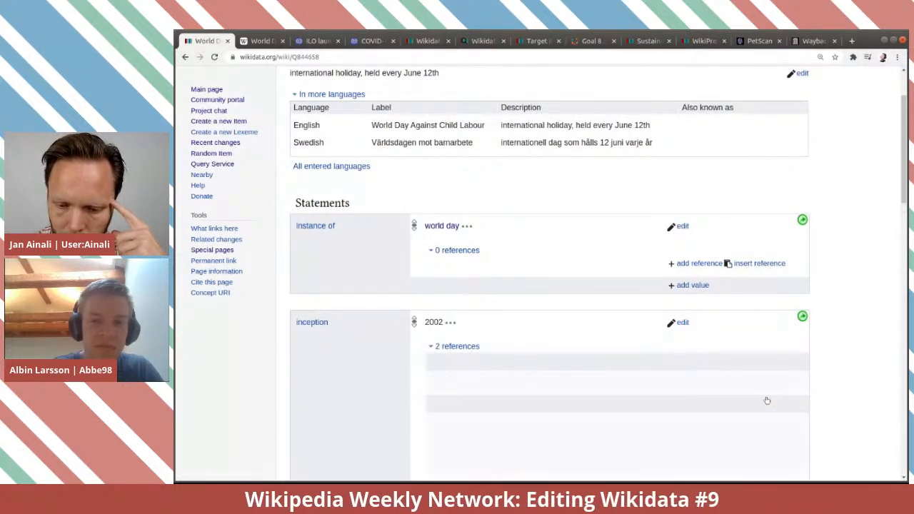
scroll(723, 370, down, 2)
scroll(723, 370, down, 1)
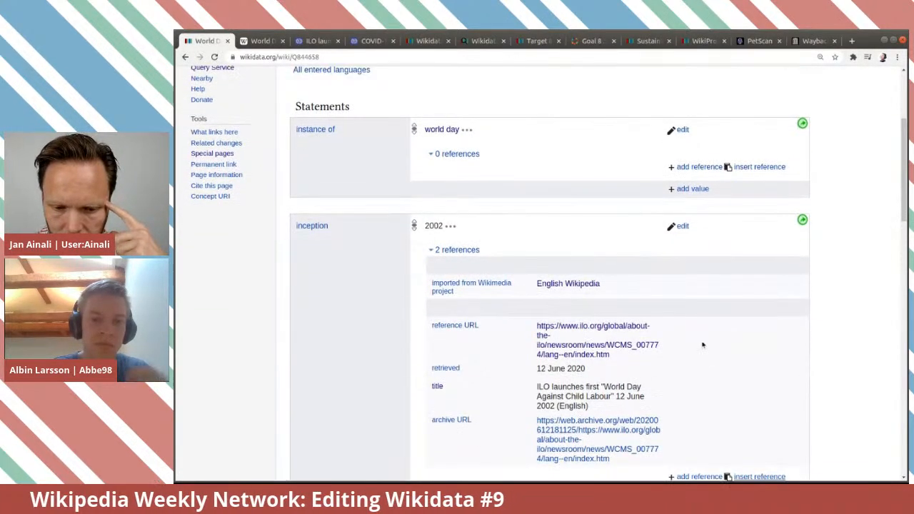
Remove the "imported from Wikimedia project: English Wikipedia" reference from the inception statement and publish the edit.
click(680, 227)
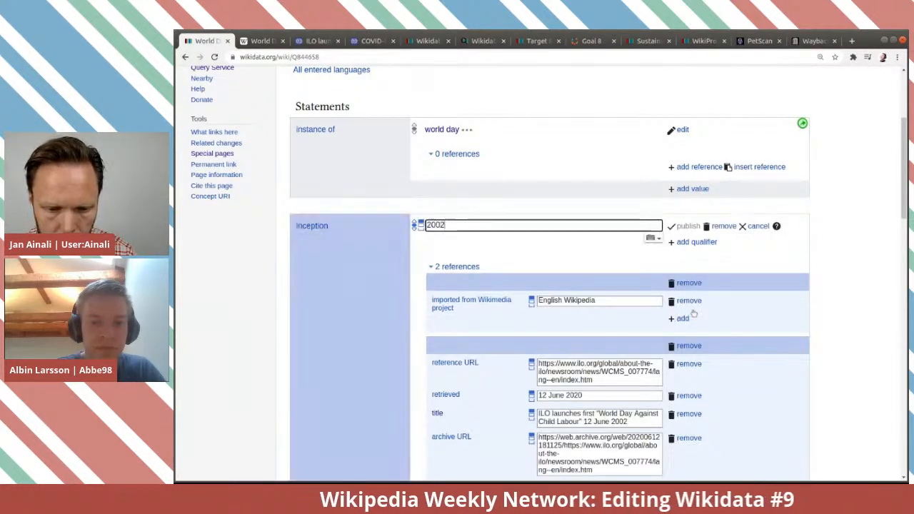
click(777, 311)
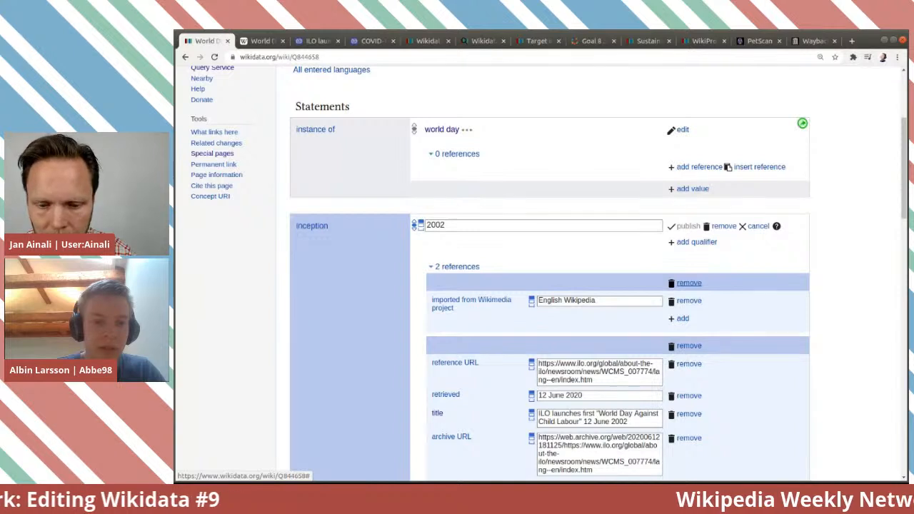
click(685, 302)
click(687, 228)
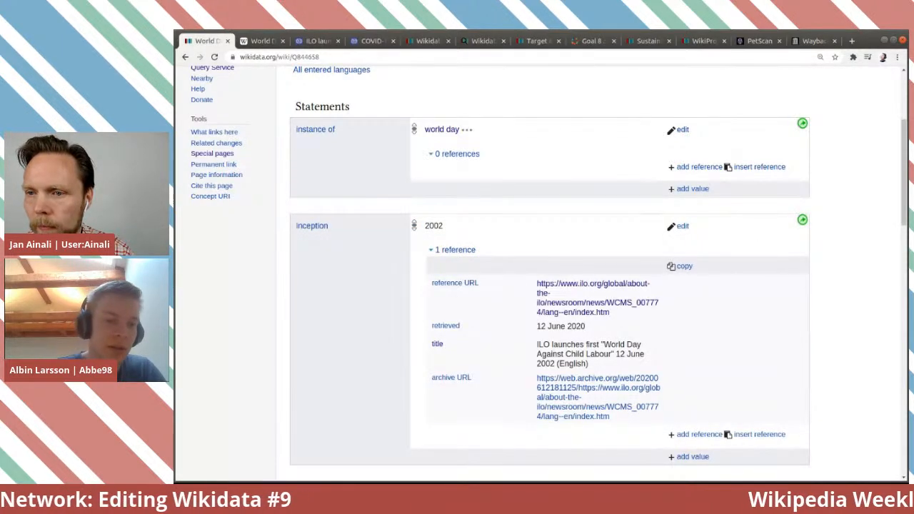
Add a main subject statement with the value child labour to the item and publish it.
key(alt+Tab)
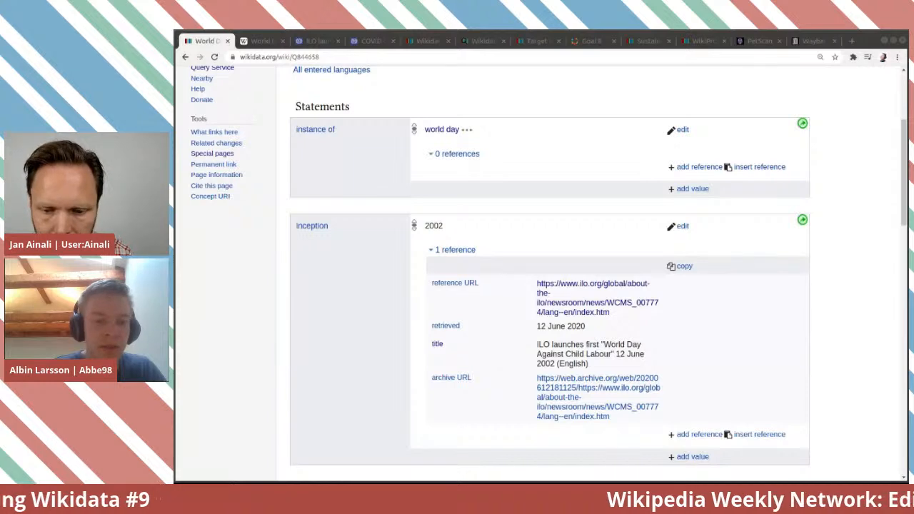
scroll(863, 214, down, 4)
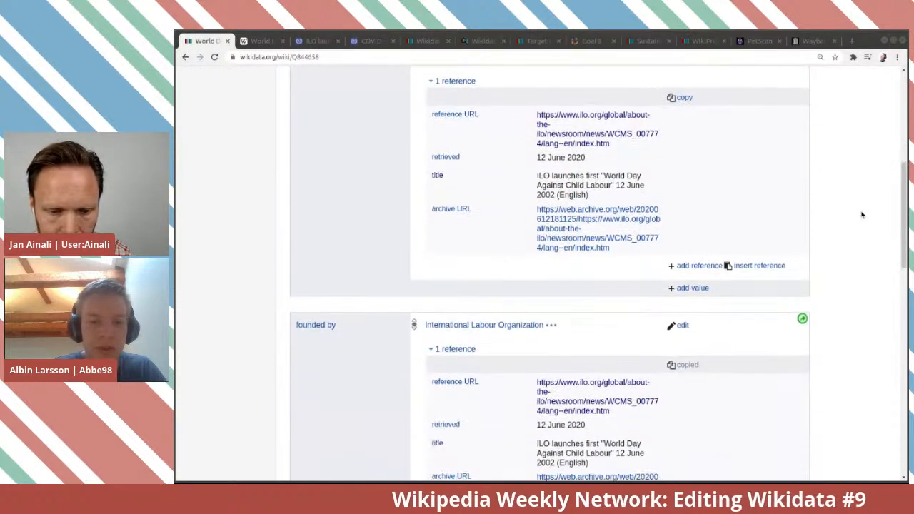
scroll(862, 215, down, 3)
scroll(863, 214, up, 4)
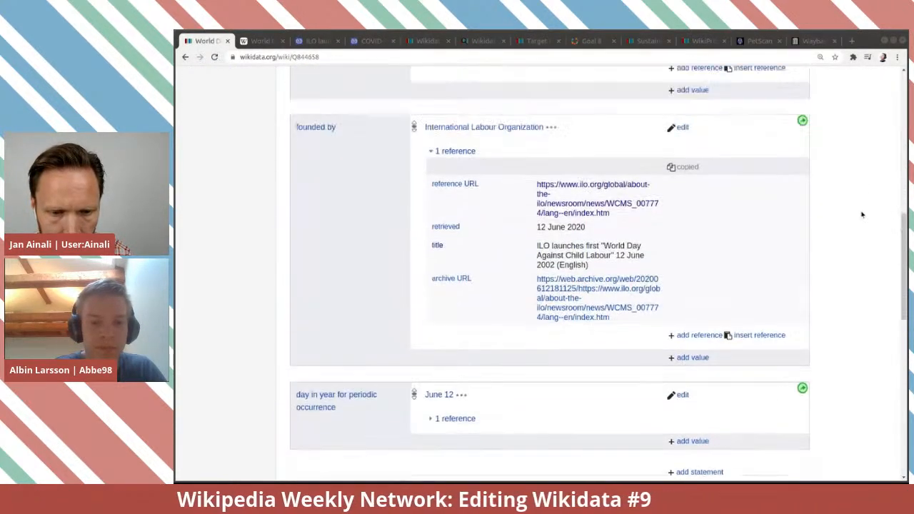
scroll(862, 214, up, 4)
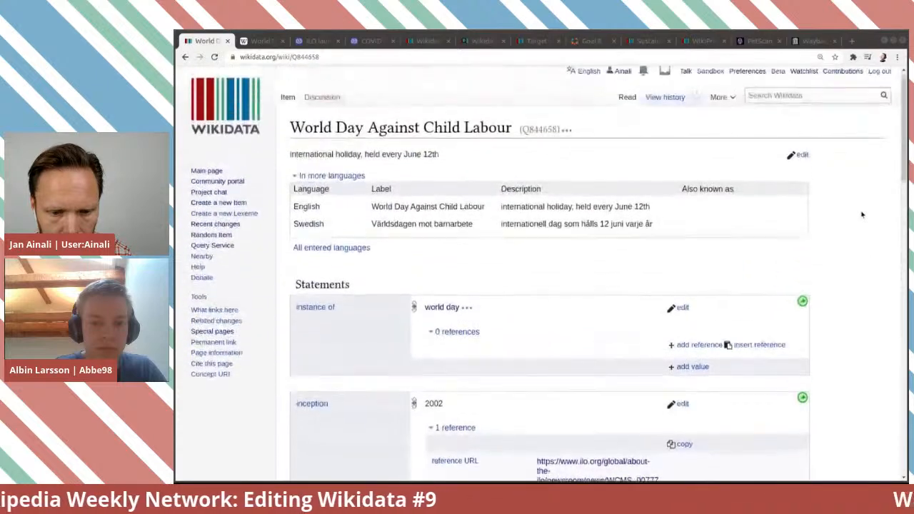
scroll(863, 214, down, 8)
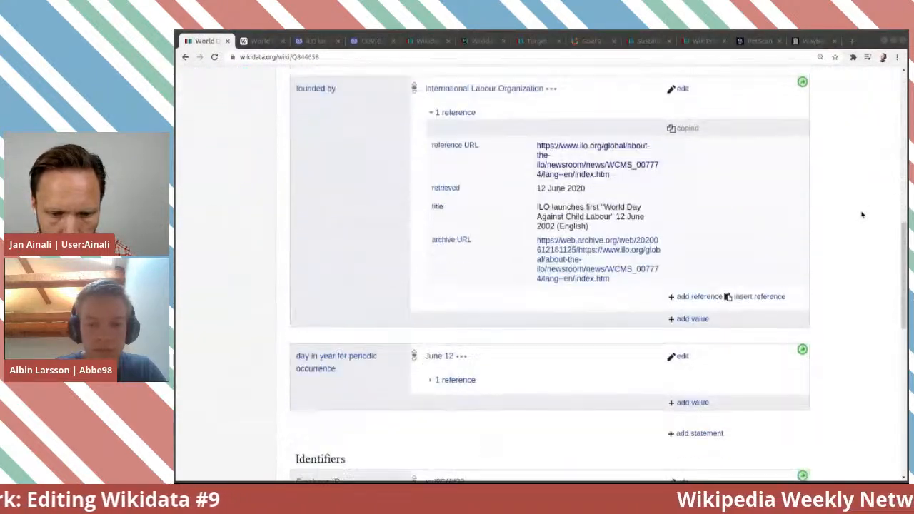
click(713, 397)
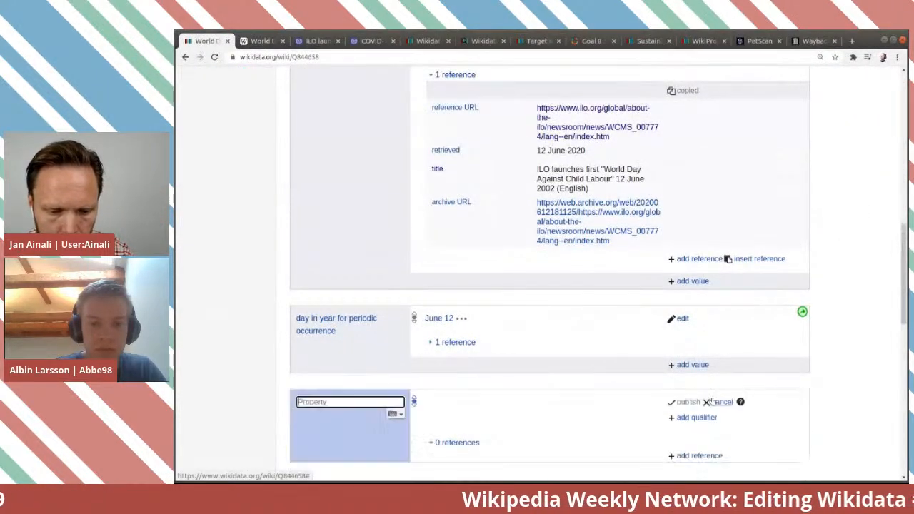
text(mai)
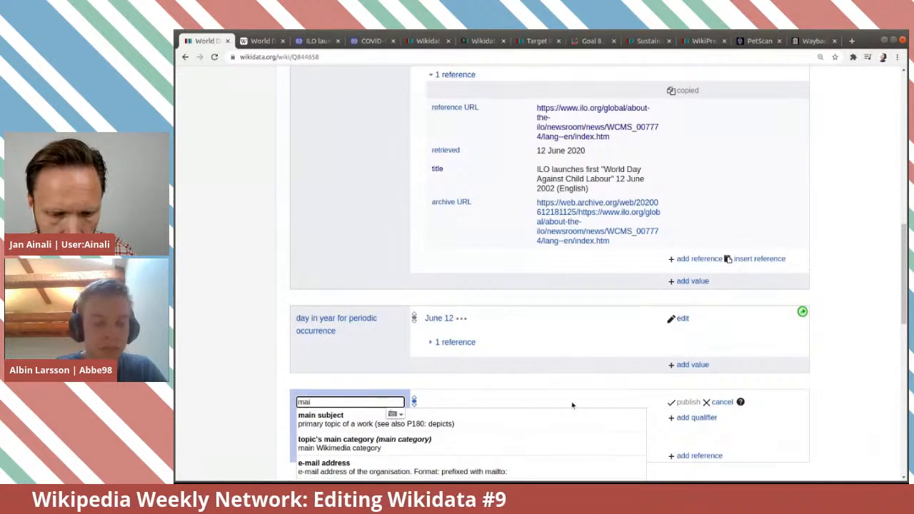
click(573, 423)
scroll(593, 386, down, 2)
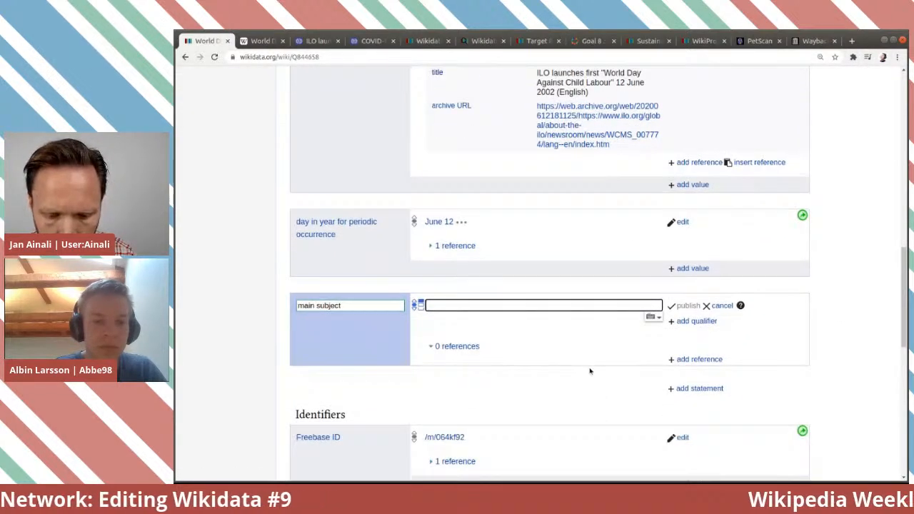
text(child la)
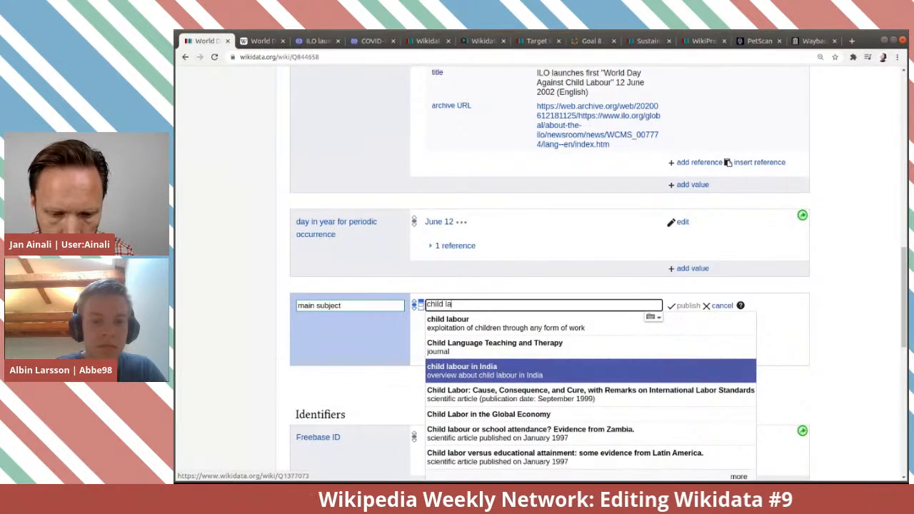
click(568, 321)
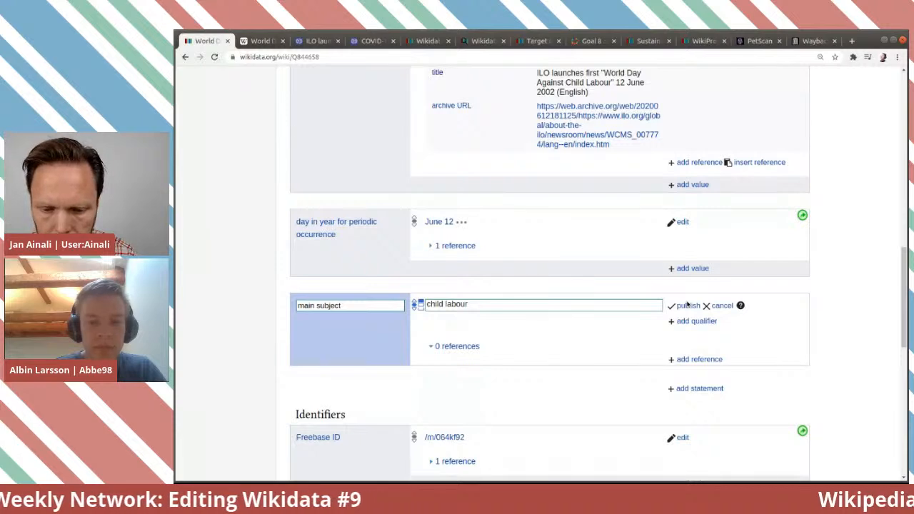
click(683, 306)
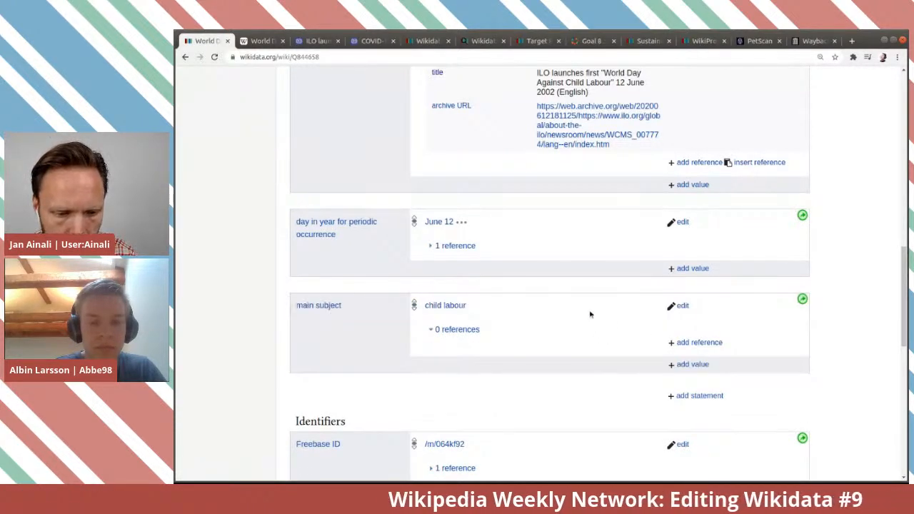
Review the item's labels, descriptions and statements from the top of the page through main subject.
scroll(592, 313, up, 2)
scroll(592, 313, up, 5)
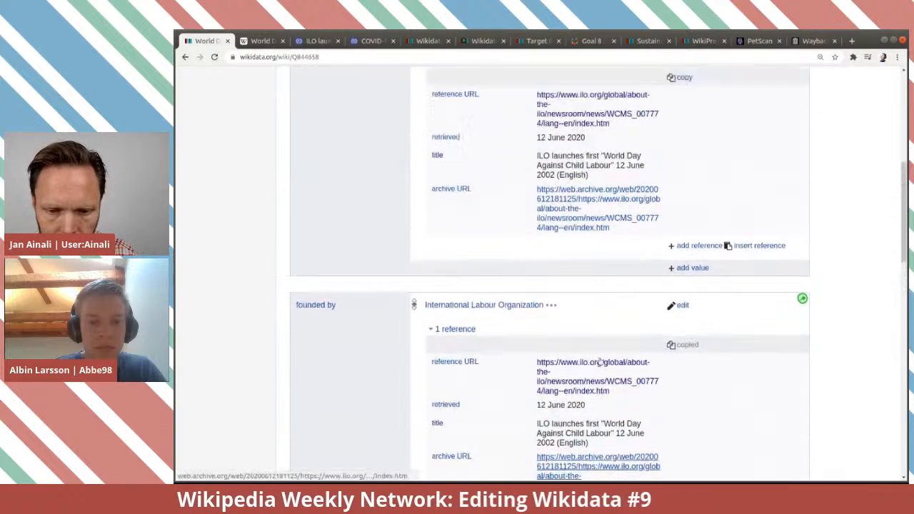
scroll(600, 362, up, 6)
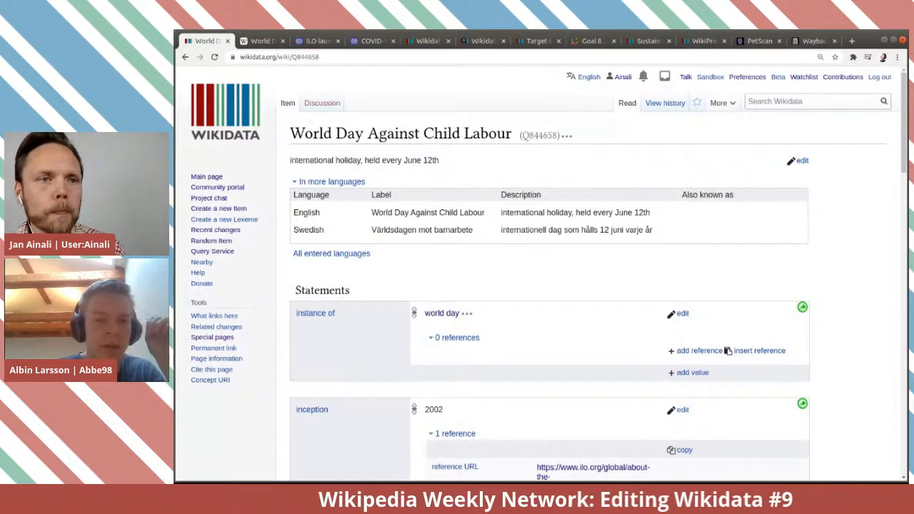
scroll(644, 280, down, 3)
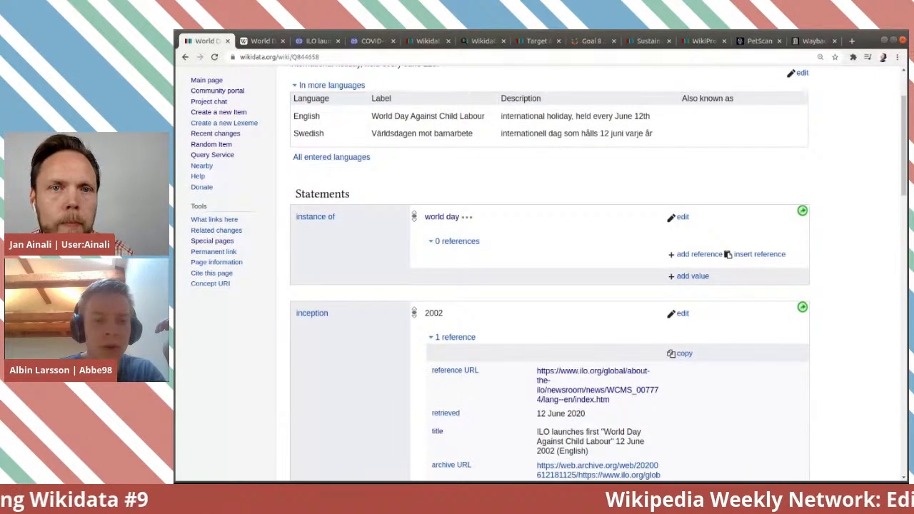
scroll(645, 280, down, 9)
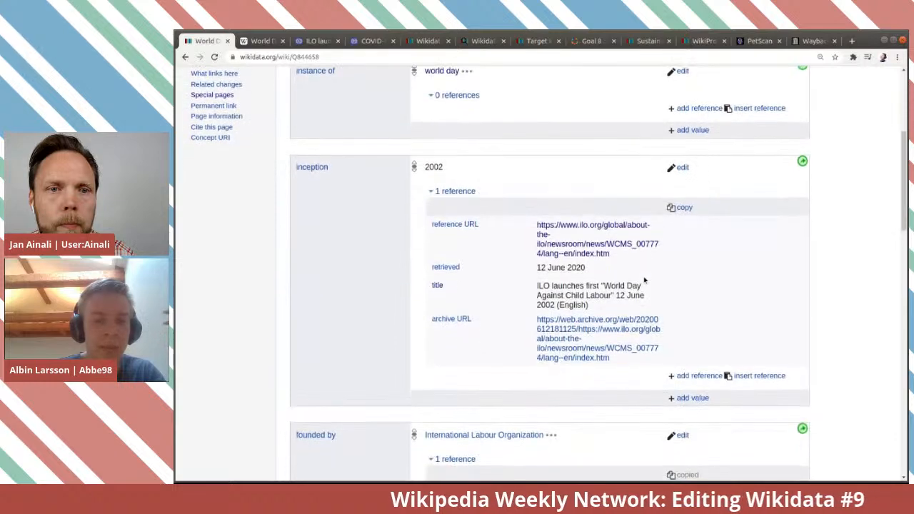
scroll(644, 280, down, 6)
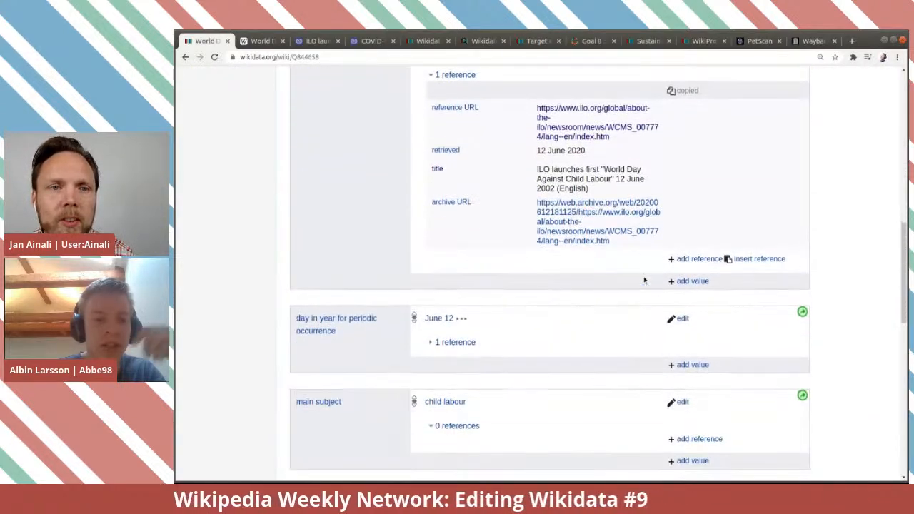
Add a "time period of periodically occurring event" statement with the amount 1 and the unit year, and publish it.
scroll(606, 299, down, 1)
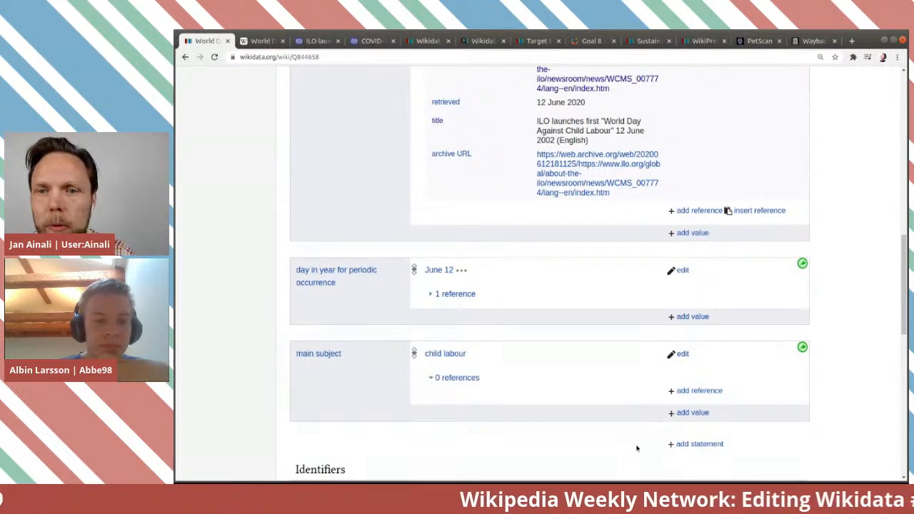
click(697, 445)
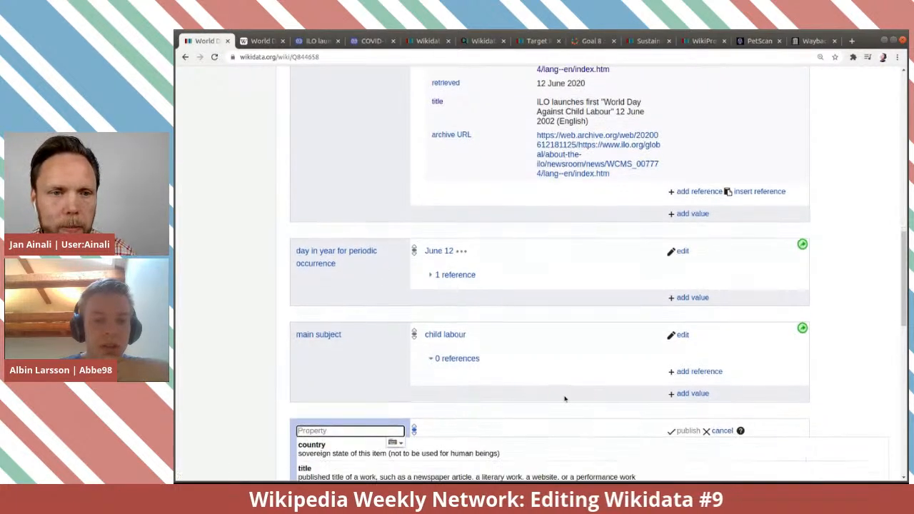
scroll(564, 400, down, 1)
text(perio)
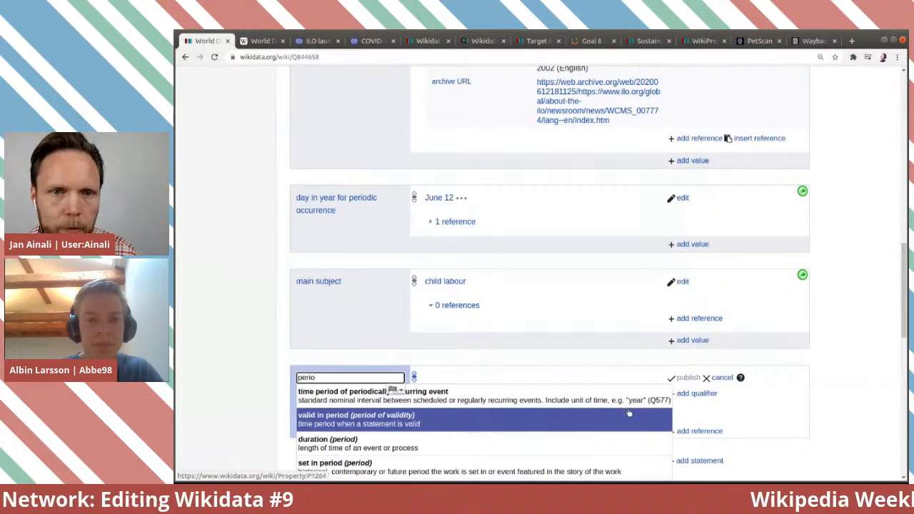
click(579, 402)
text(y)
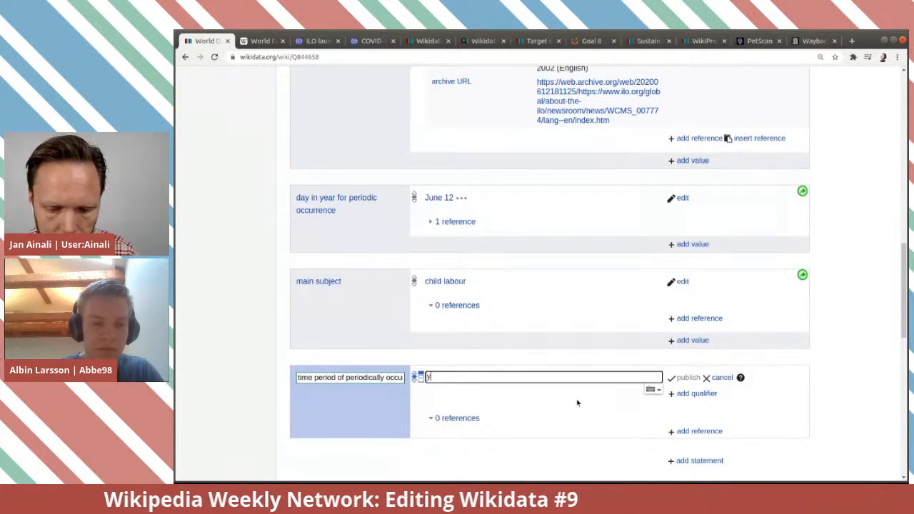
text(ear)
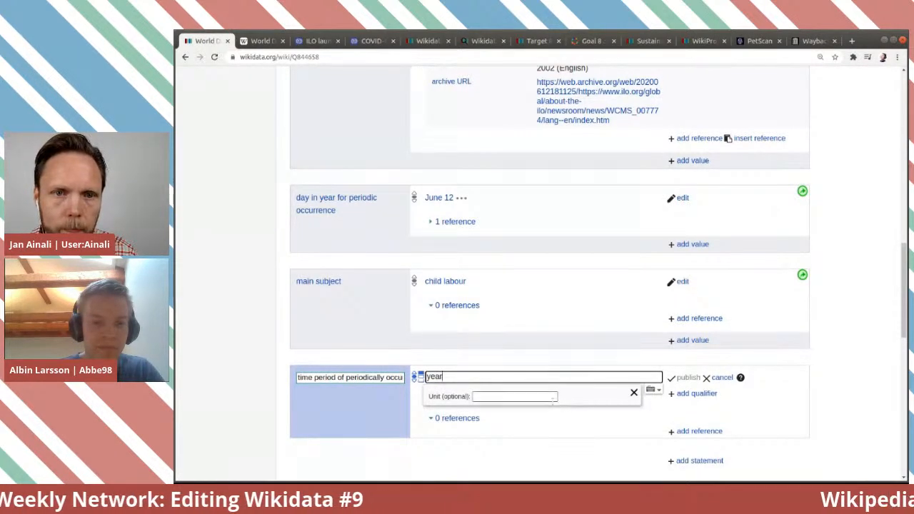
drag(493, 376, 403, 375)
text(12)
key(BackSpace)
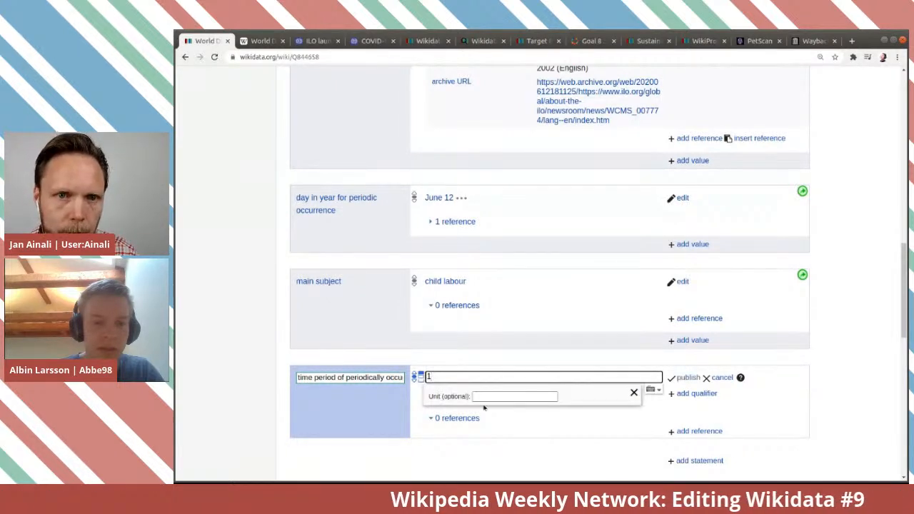
click(497, 396)
text(year)
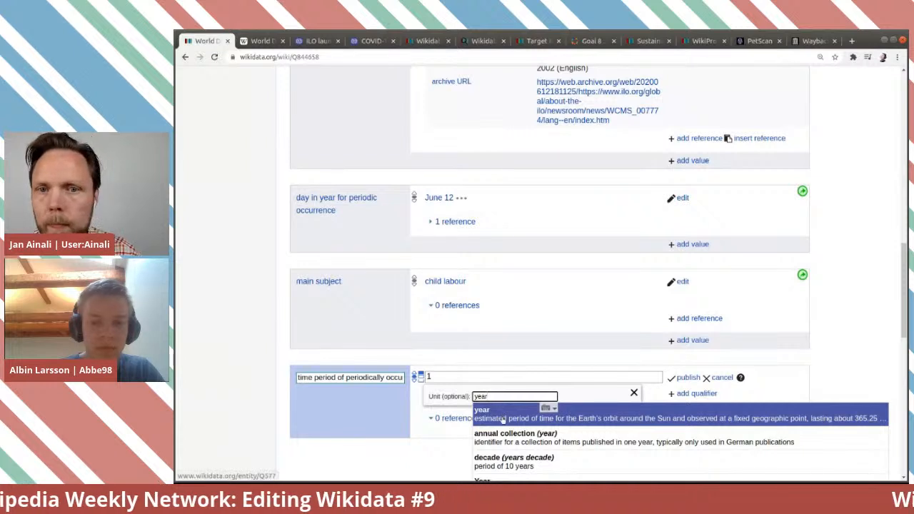
click(499, 418)
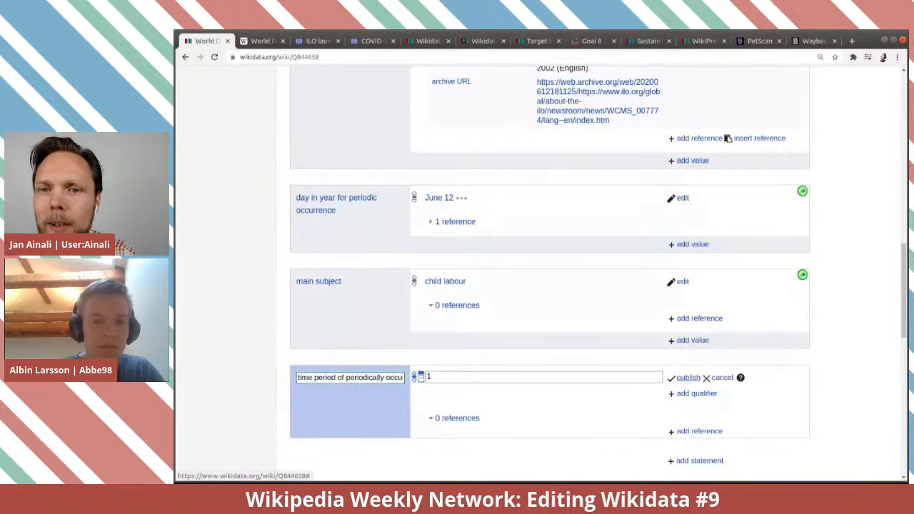
click(687, 378)
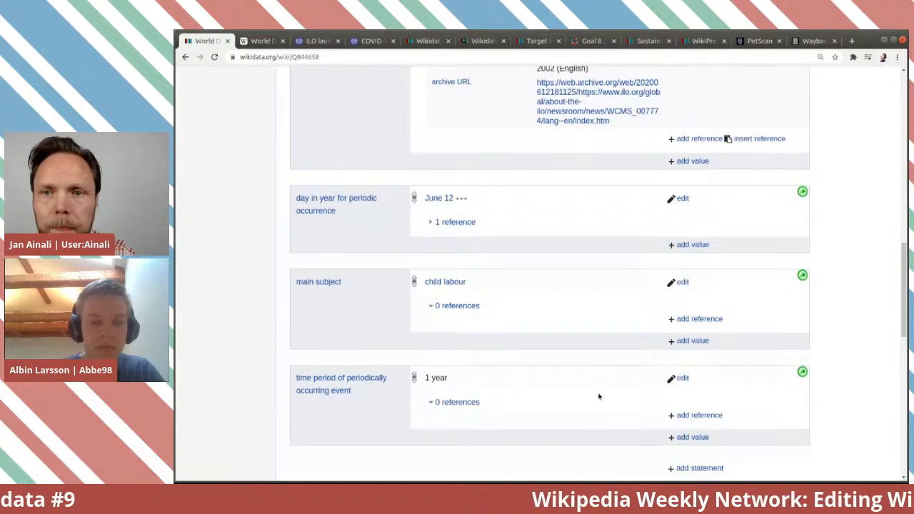
scroll(599, 396, up, 5)
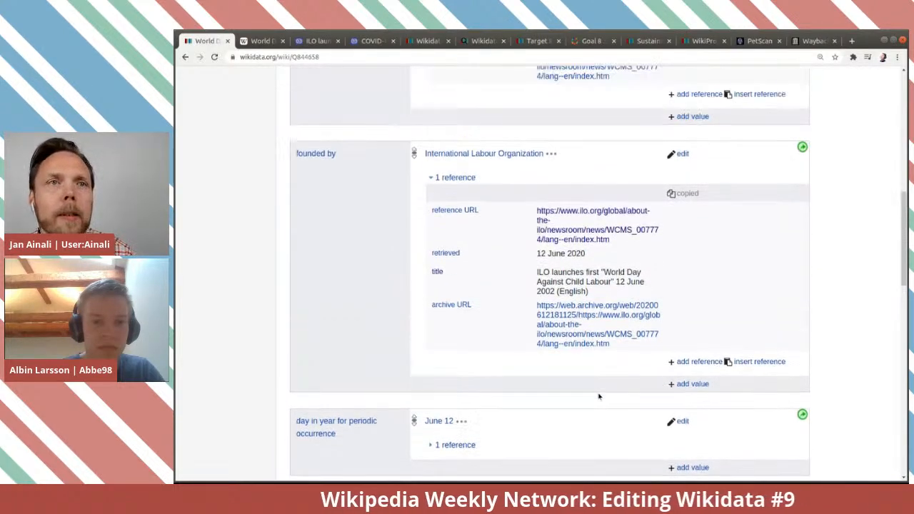
scroll(600, 396, up, 1)
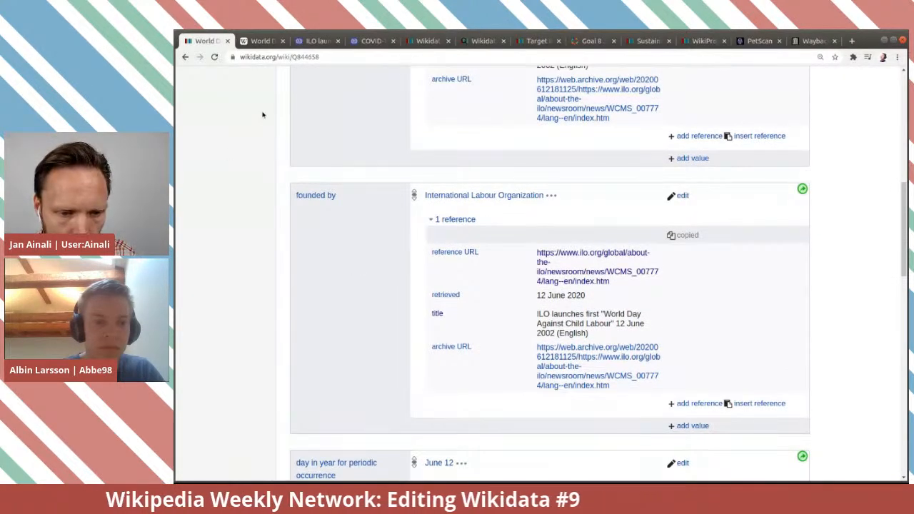
Close the browser tabs with the Wikipedia article, the ILO launch article and the COVID page.
click(283, 41)
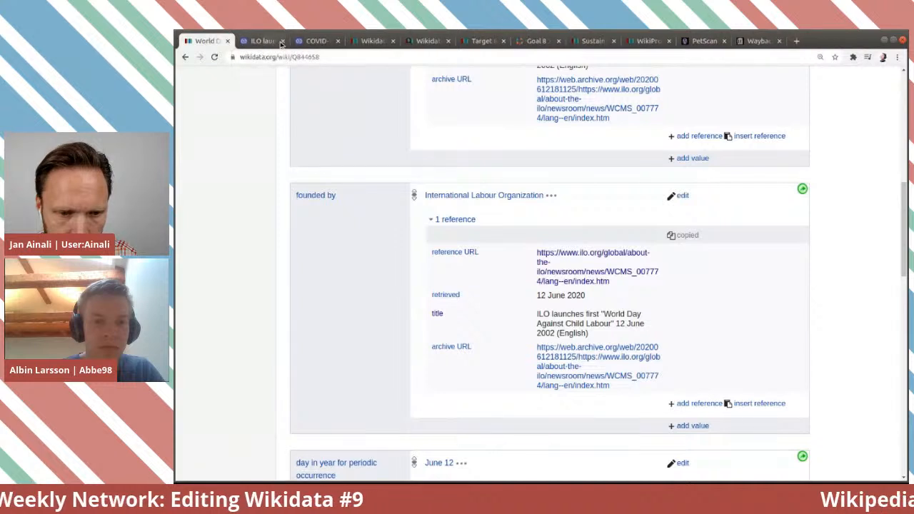
click(282, 42)
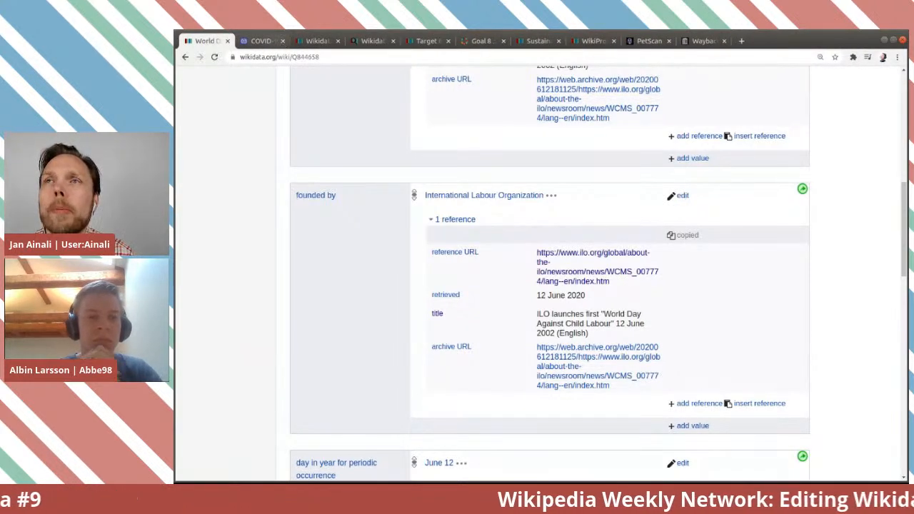
click(283, 41)
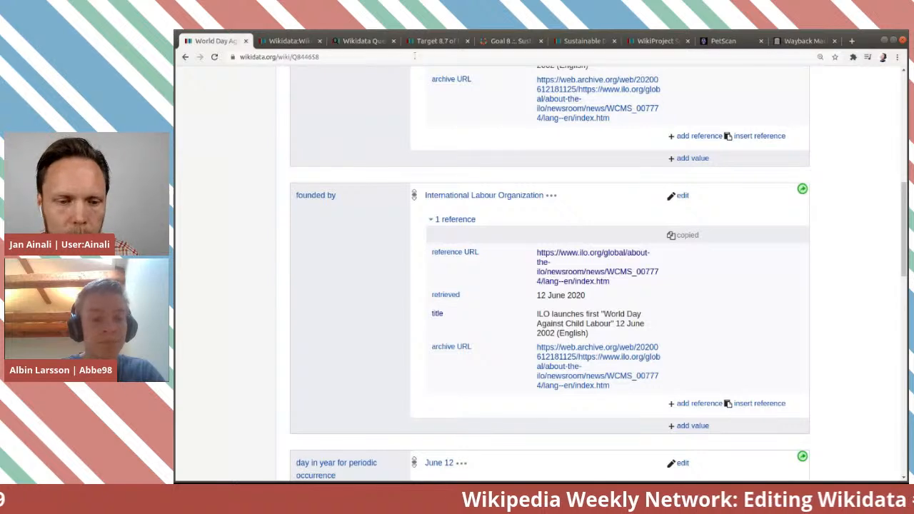
Switch to the WikiProject Sustainable Development page and review its contents, About, Items and Properties sections.
click(282, 41)
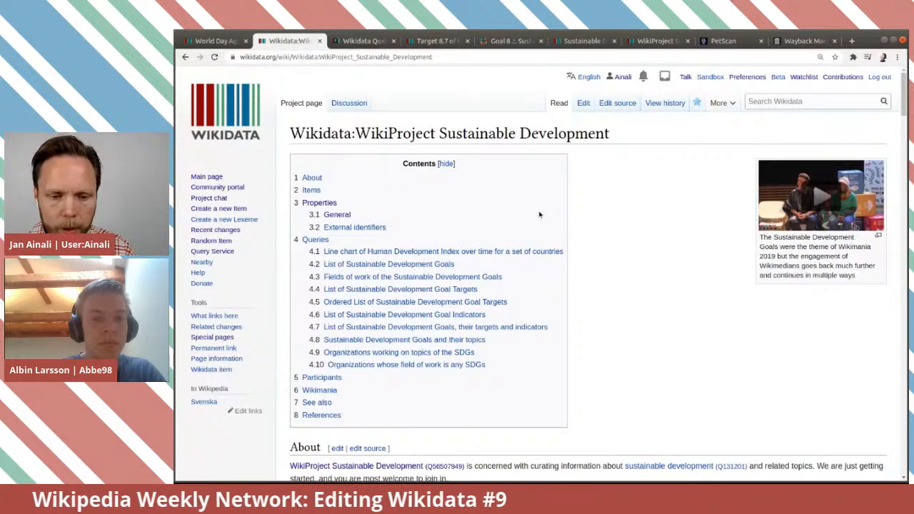
scroll(539, 215, down, 1)
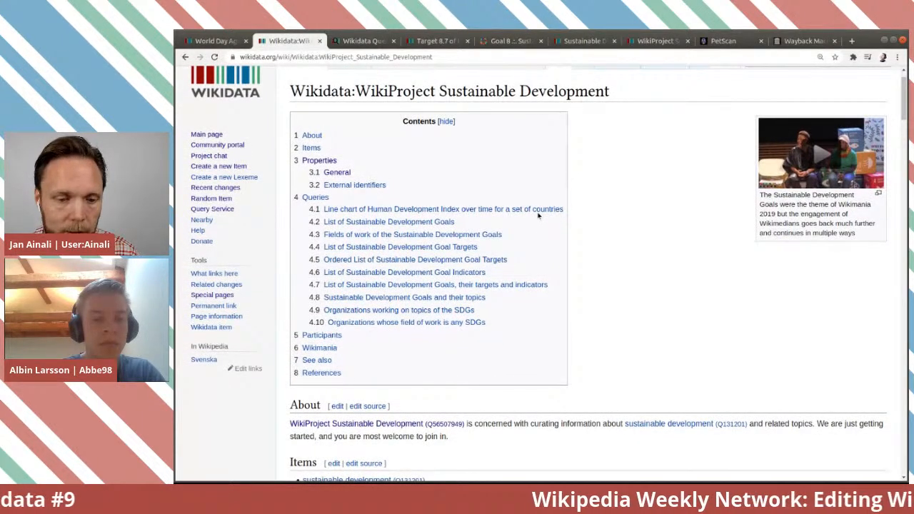
scroll(539, 215, up, 1)
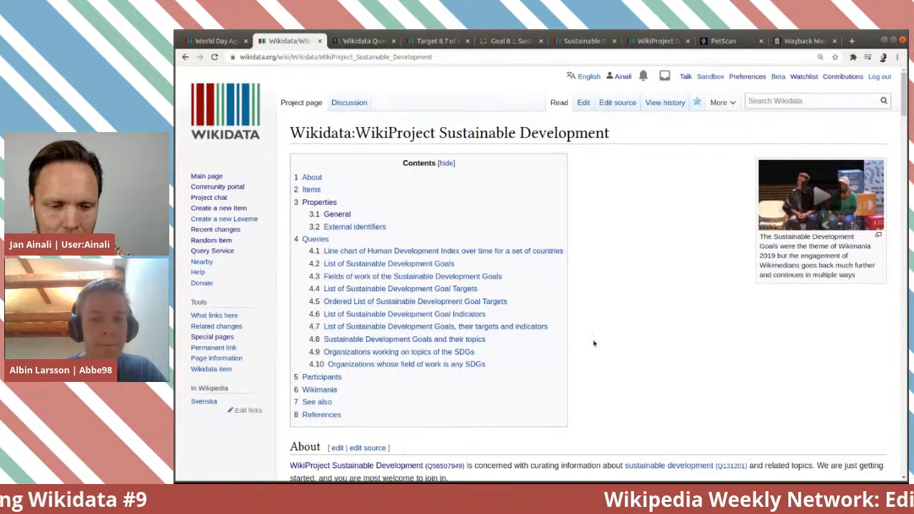
scroll(593, 343, down, 2)
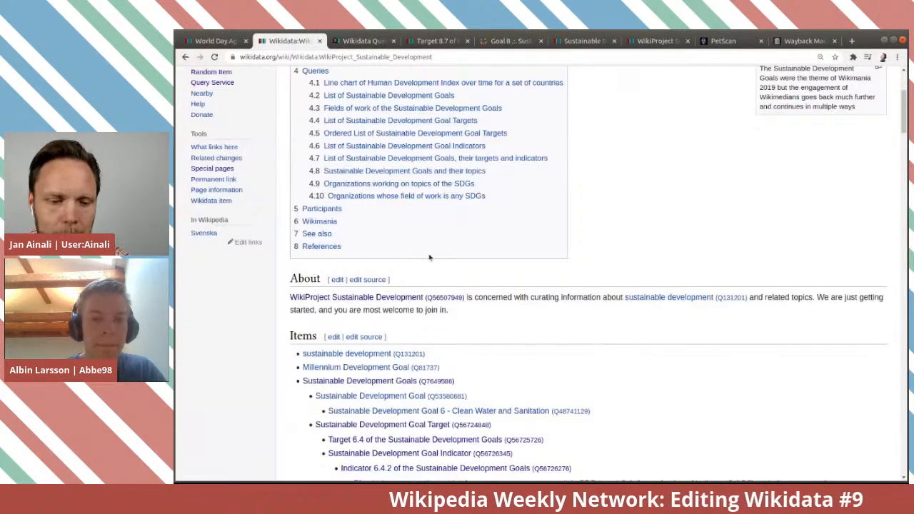
scroll(686, 304, down, 2)
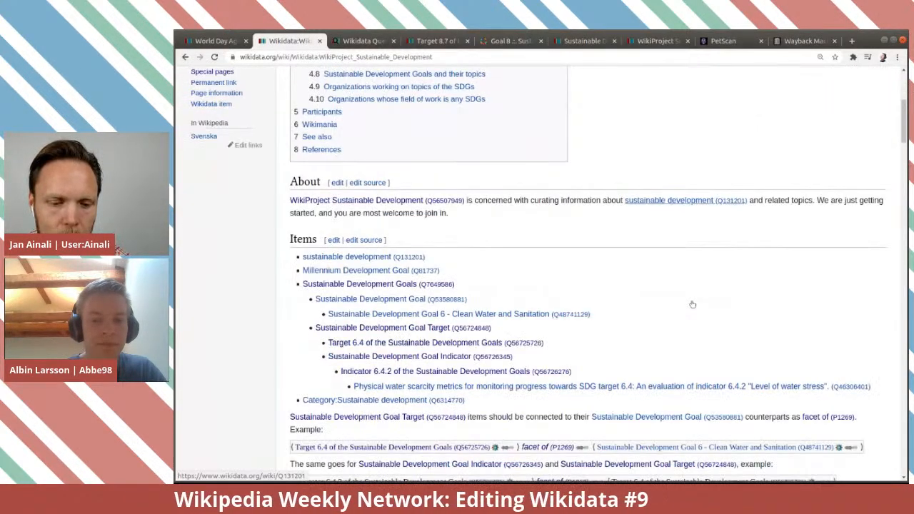
scroll(670, 286, down, 1)
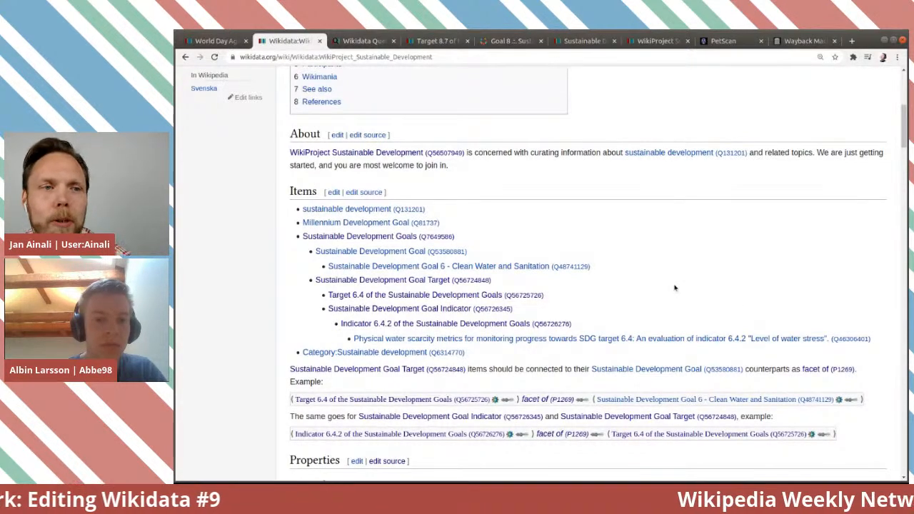
scroll(675, 287, down, 2)
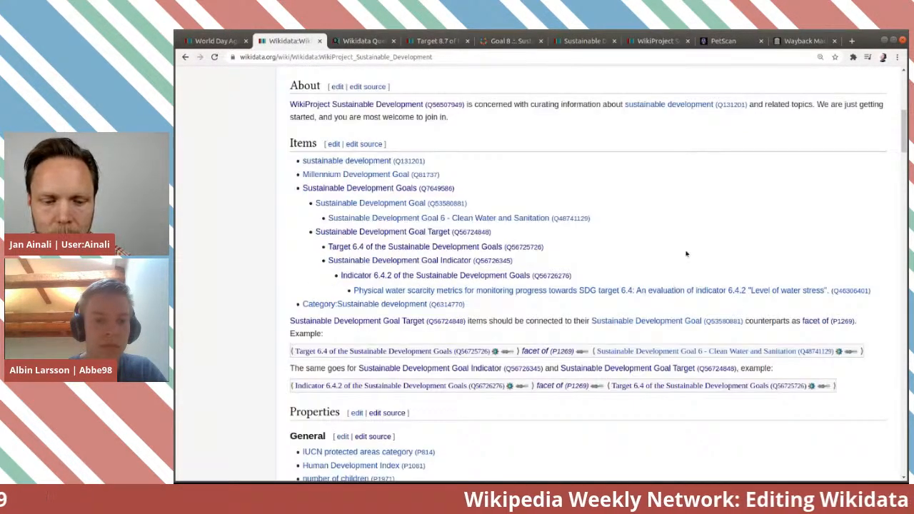
scroll(686, 253, down, 10)
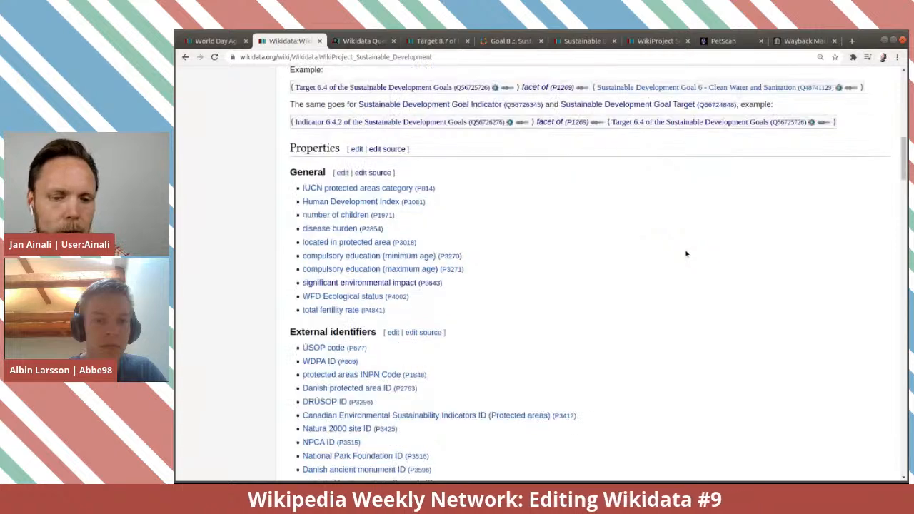
scroll(686, 254, down, 1)
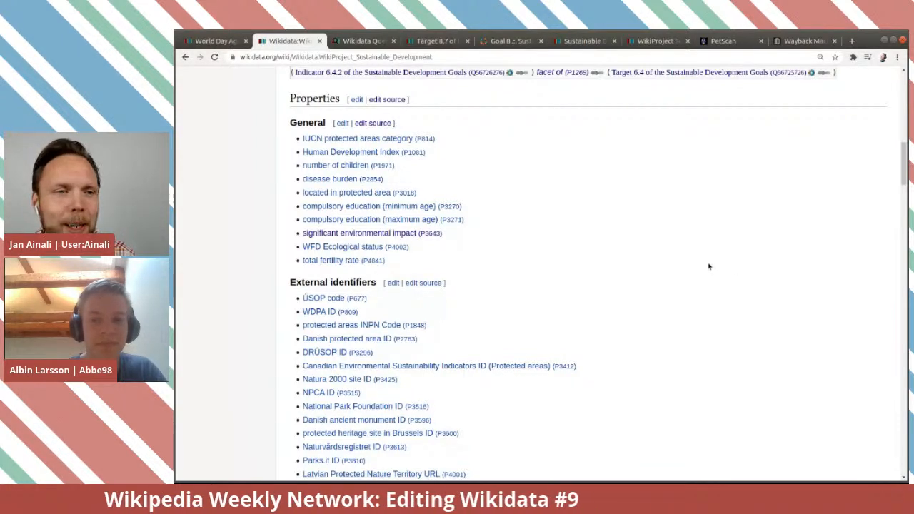
Examine the project's example queries listing the Sustainable Development Goals, their targets and indicators.
scroll(743, 259, down, 1)
scroll(743, 259, down, 5)
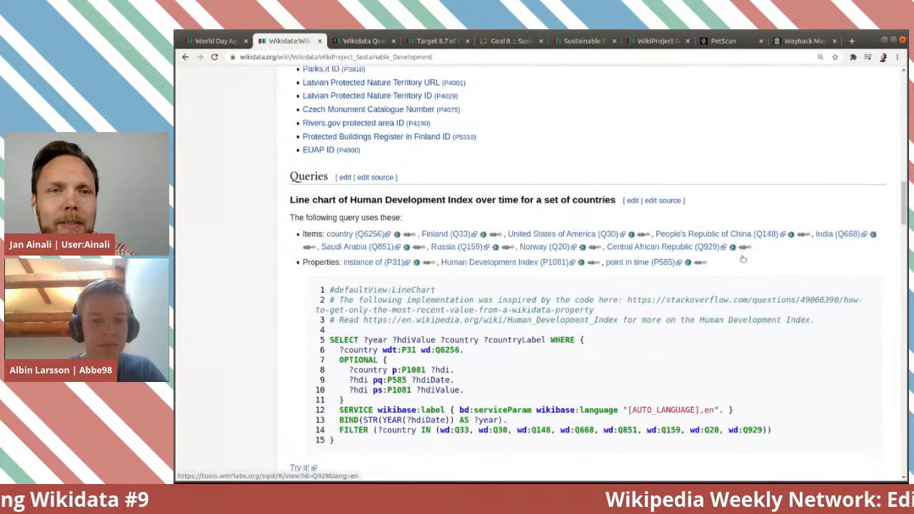
scroll(743, 259, down, 1)
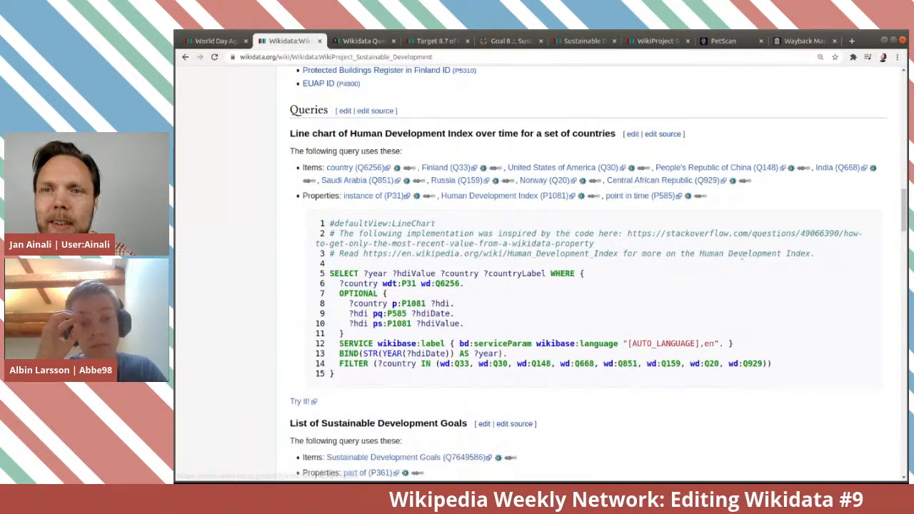
scroll(743, 258, down, 3)
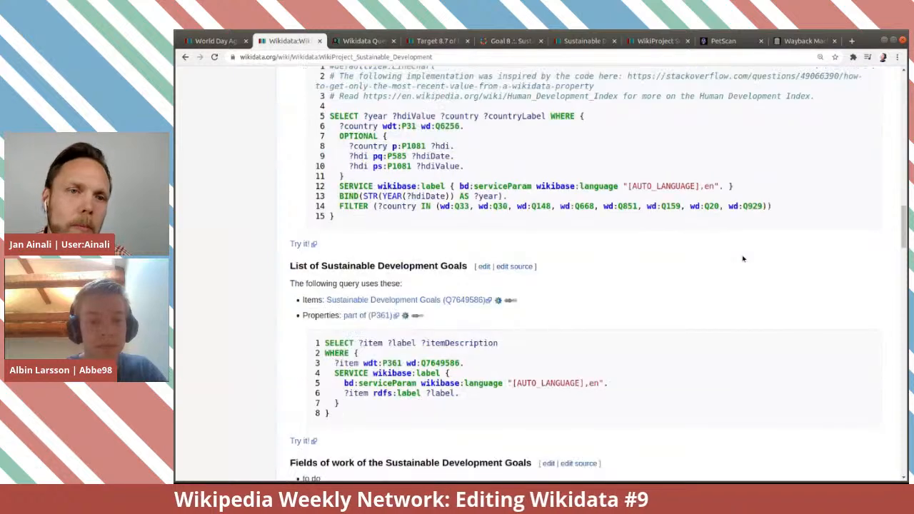
scroll(743, 258, down, 5)
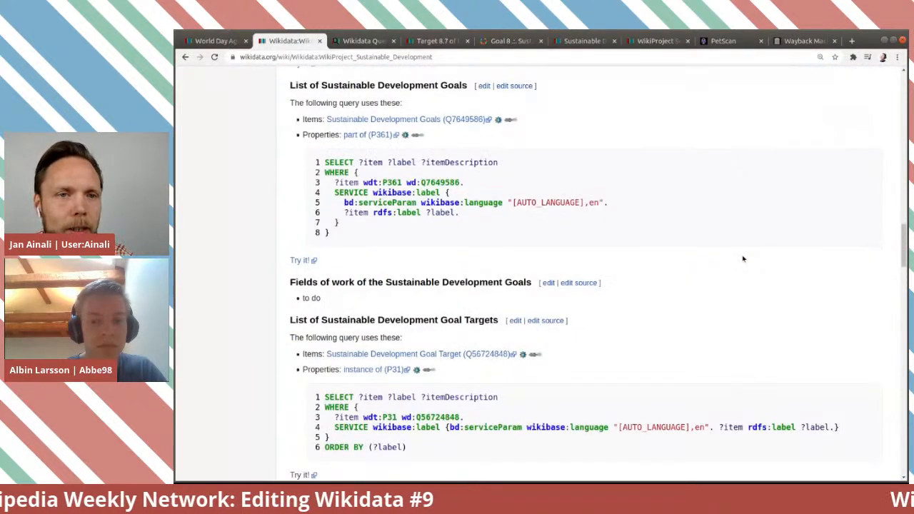
scroll(743, 259, down, 5)
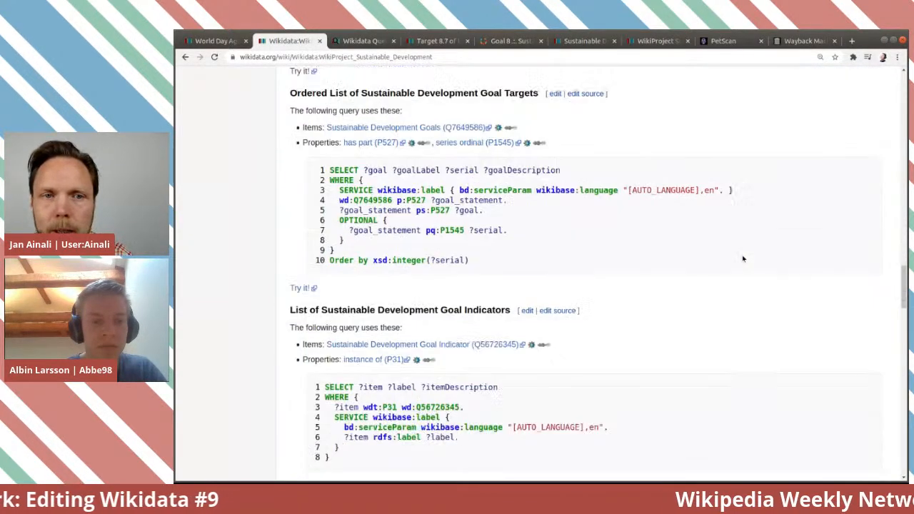
scroll(743, 259, down, 5)
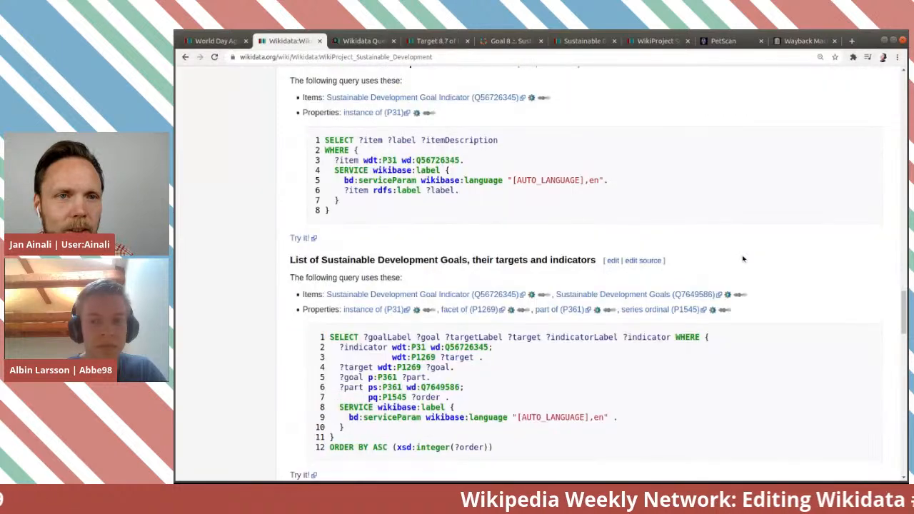
scroll(743, 258, up, 2)
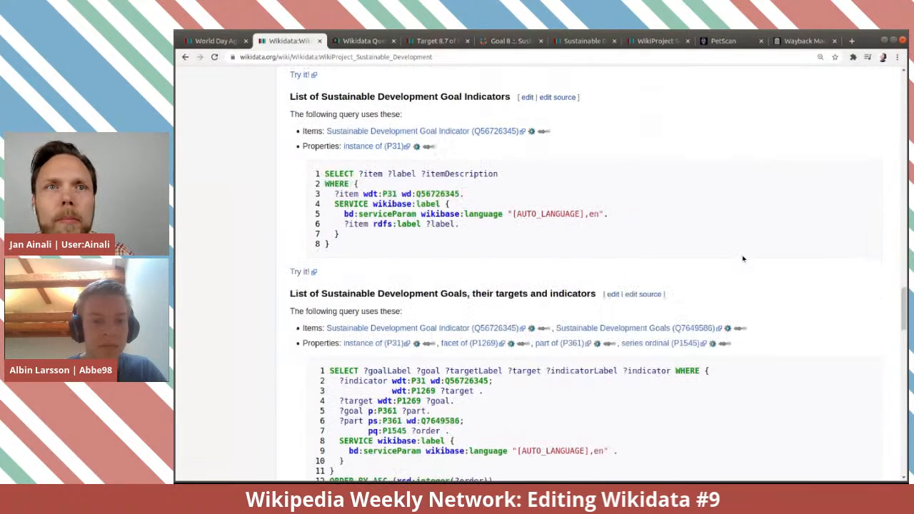
scroll(743, 259, up, 7)
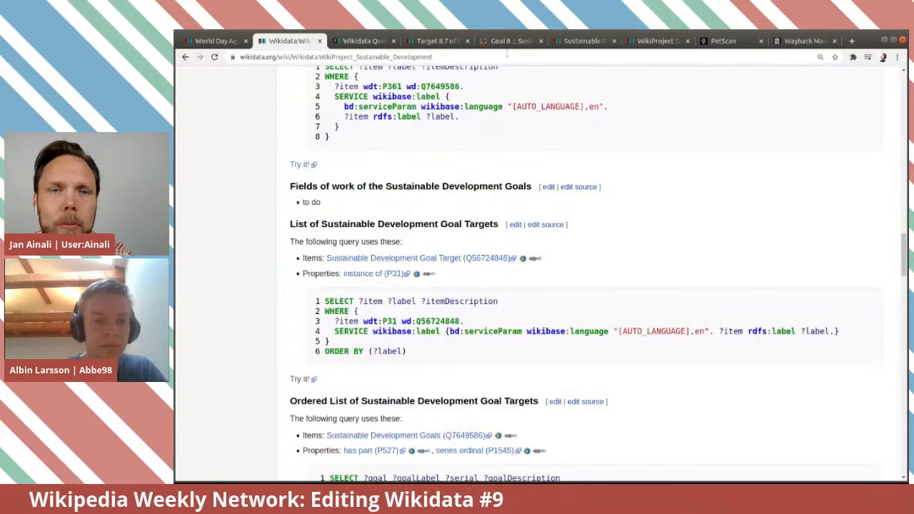
Switch to the Wikidata item for Target 8.7 of the Sustainable Development Goals and check its labels and statements.
click(434, 41)
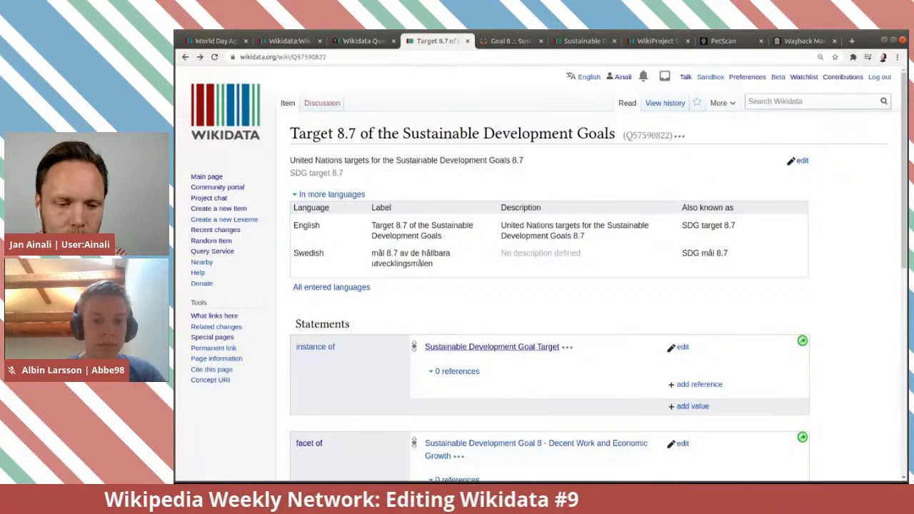
scroll(458, 223, down, 2)
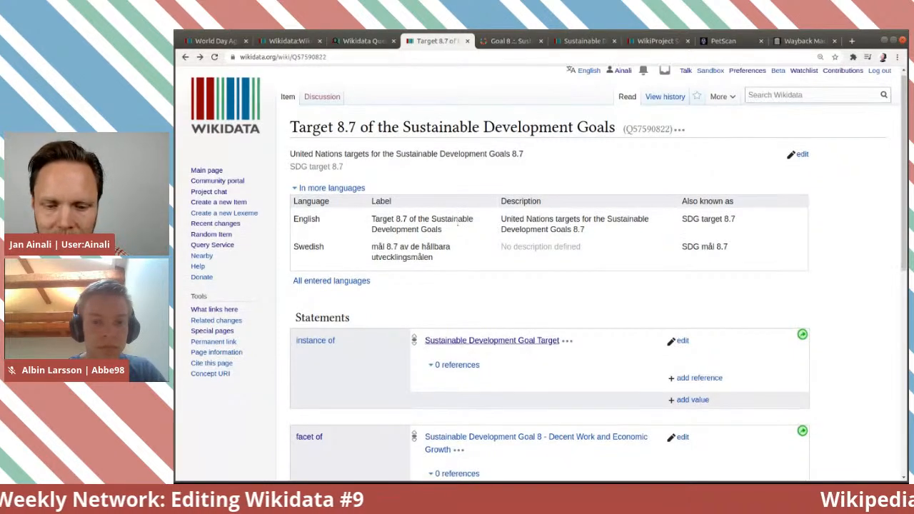
scroll(458, 226, up, 2)
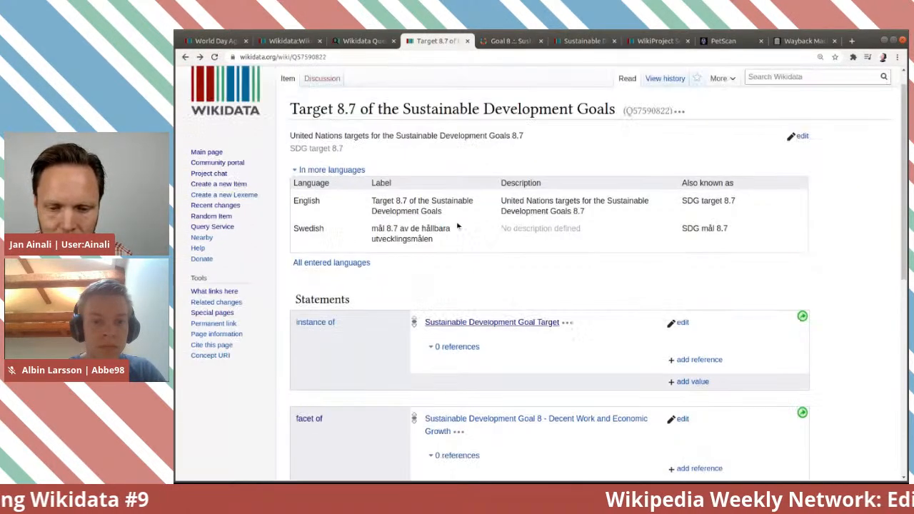
scroll(458, 224, down, 1)
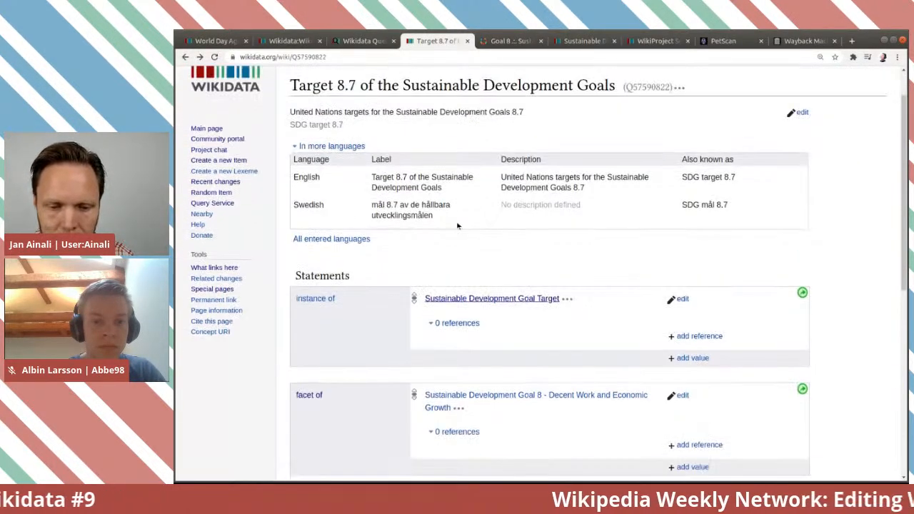
Enlarge the UN's Goal 8 page, find target 8.7 and highlight its full text for reading.
click(510, 40)
key(ctrl+plus)
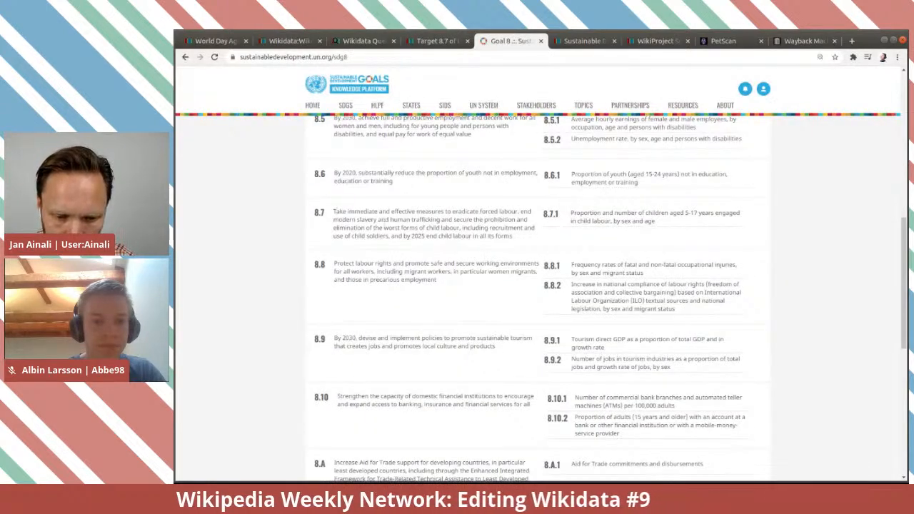
key(ctrl+plus)
key(ctrl+plus)
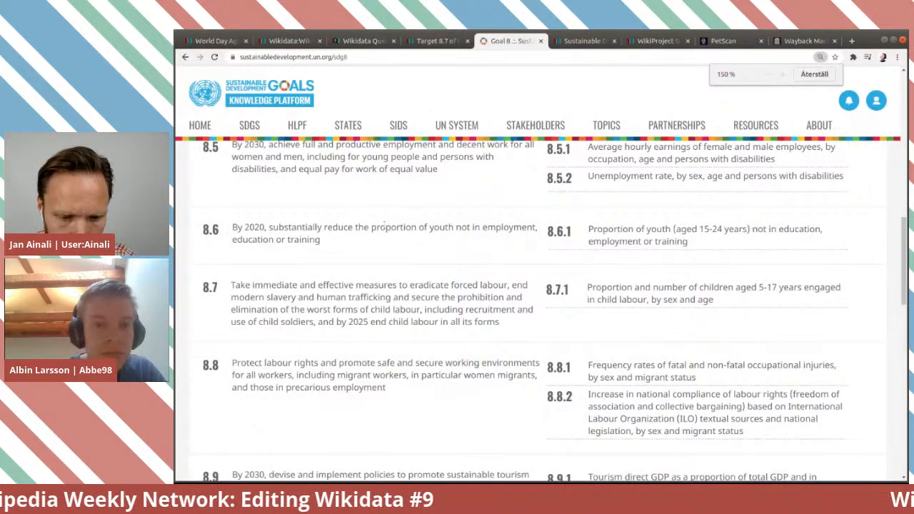
key(ctrl+plus)
scroll(390, 235, down, 3)
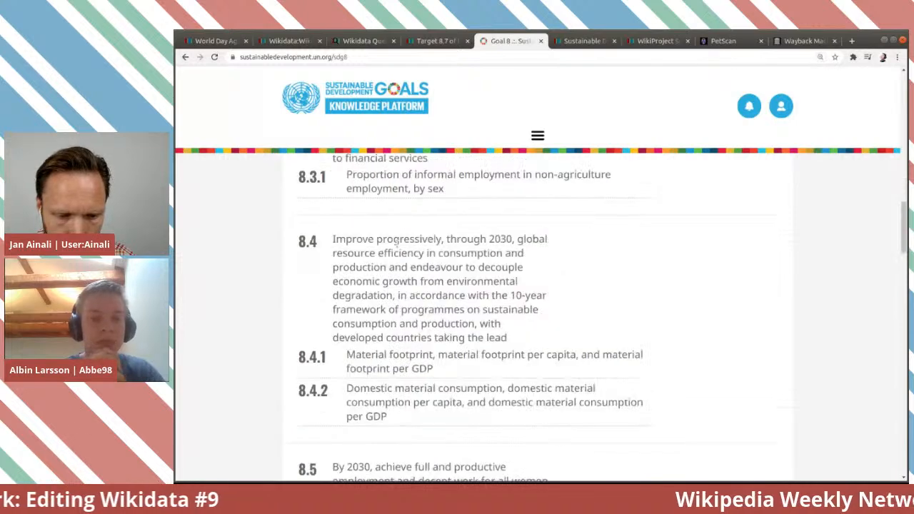
scroll(396, 243, down, 6)
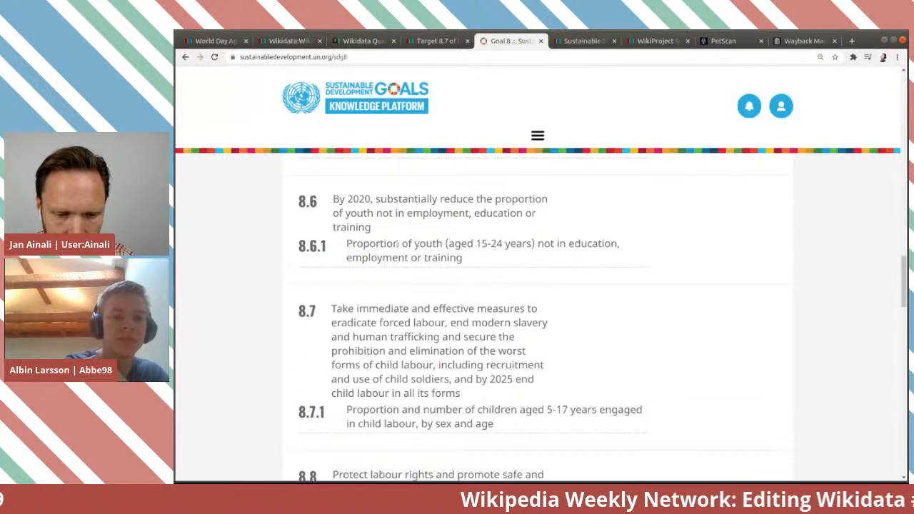
scroll(386, 236, down, 2)
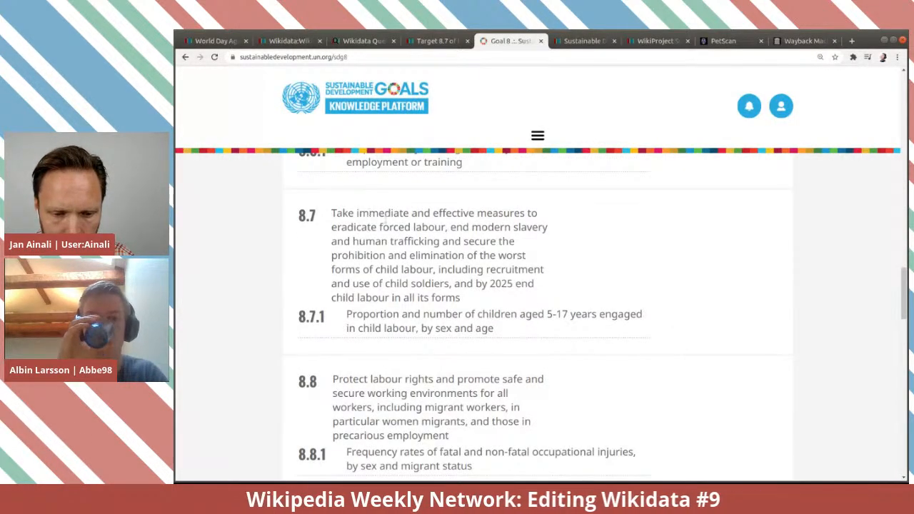
drag(328, 213, 485, 300)
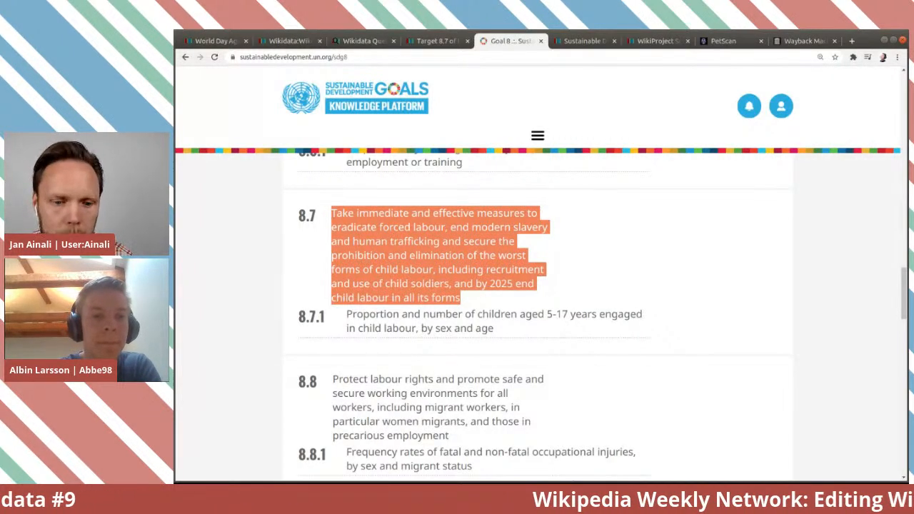
Return to the Wikidata item for Target 8.7 and add a main subject statement with the value child labour.
click(437, 41)
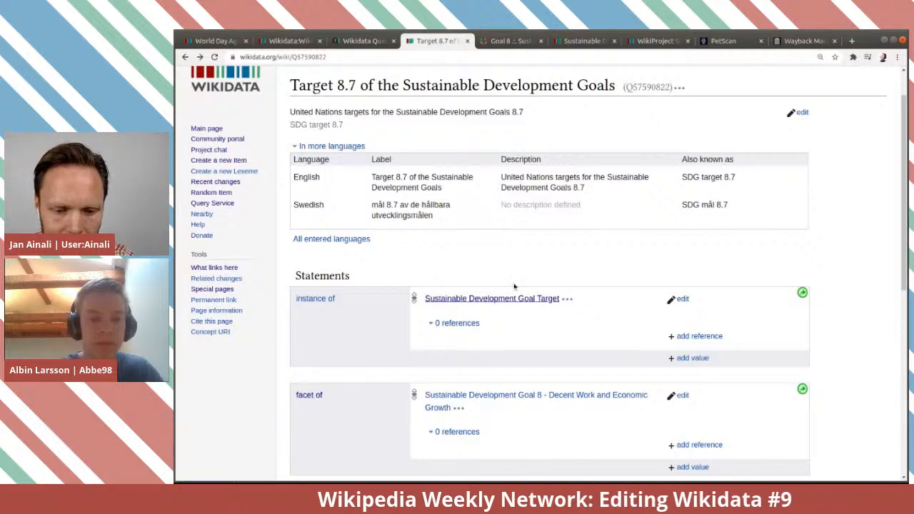
scroll(522, 293, down, 4)
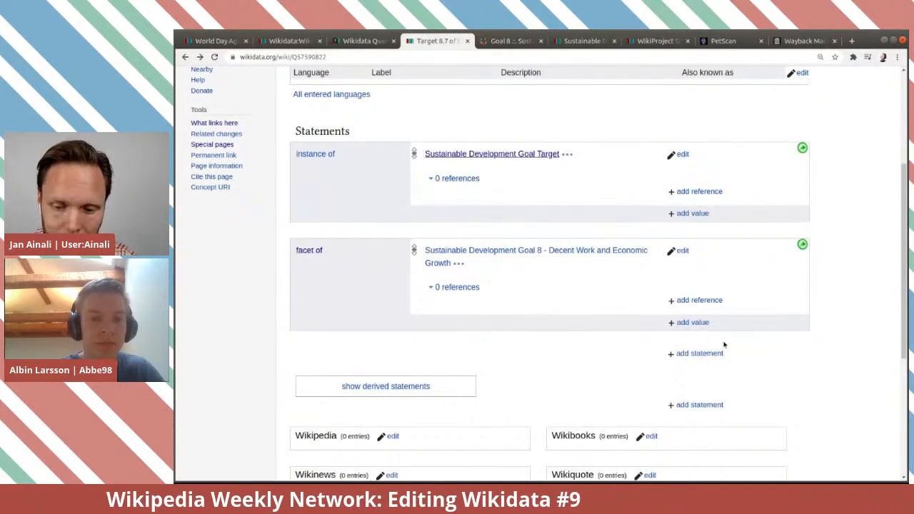
click(694, 355)
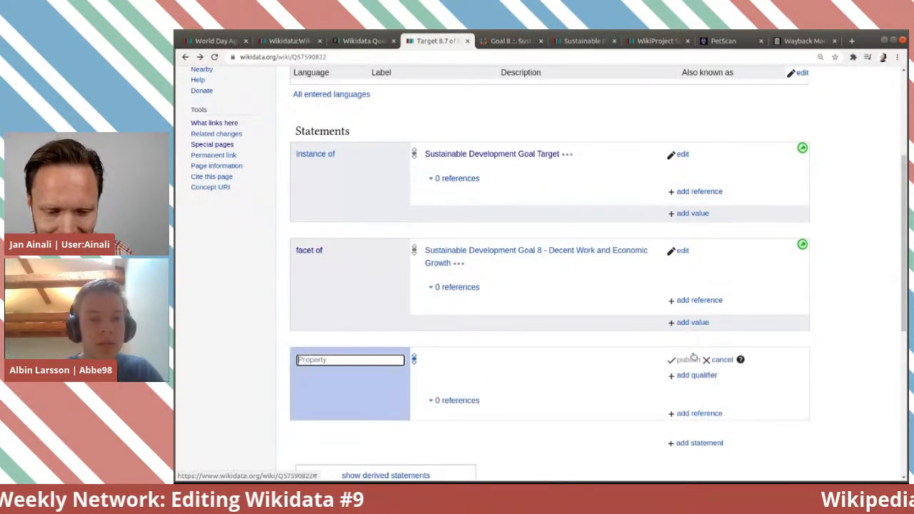
text(main)
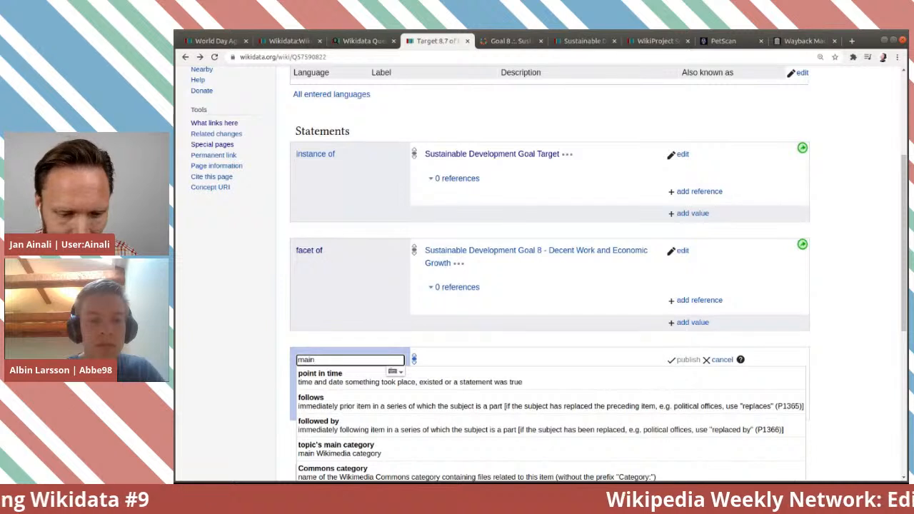
text( su)
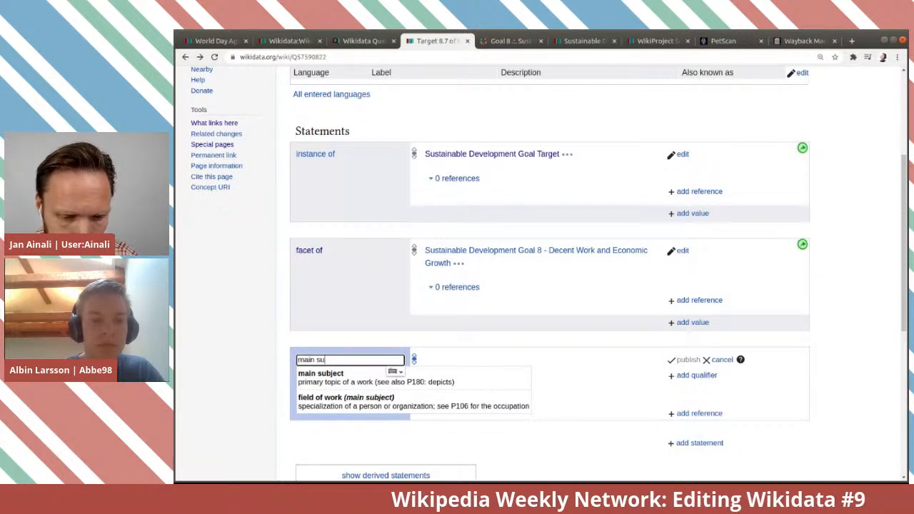
click(499, 379)
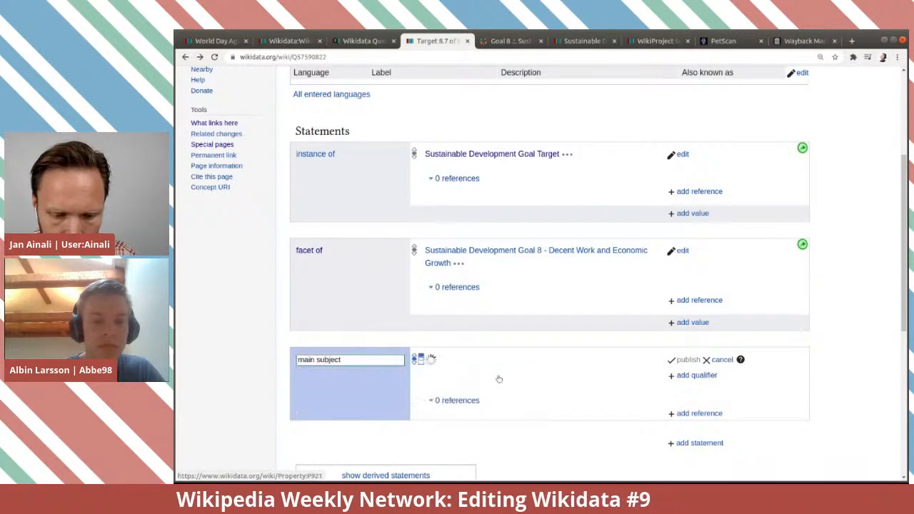
text(child)
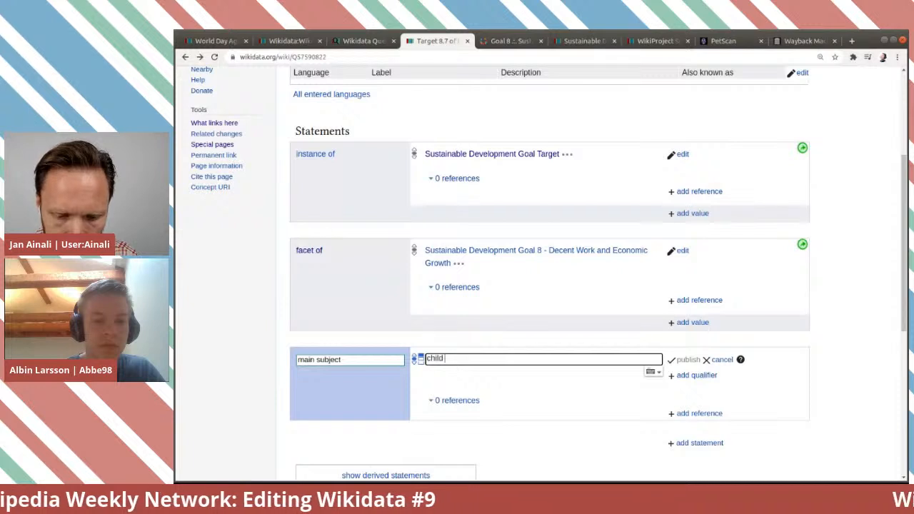
text( la)
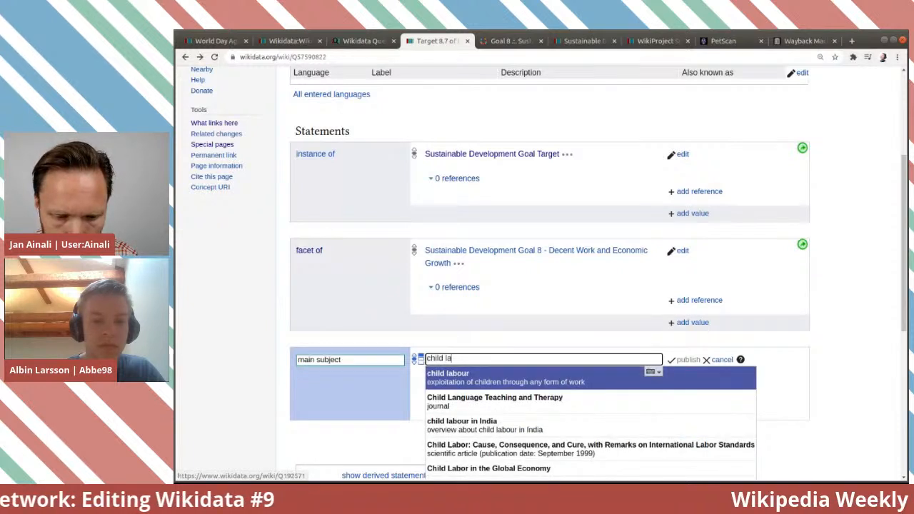
click(499, 379)
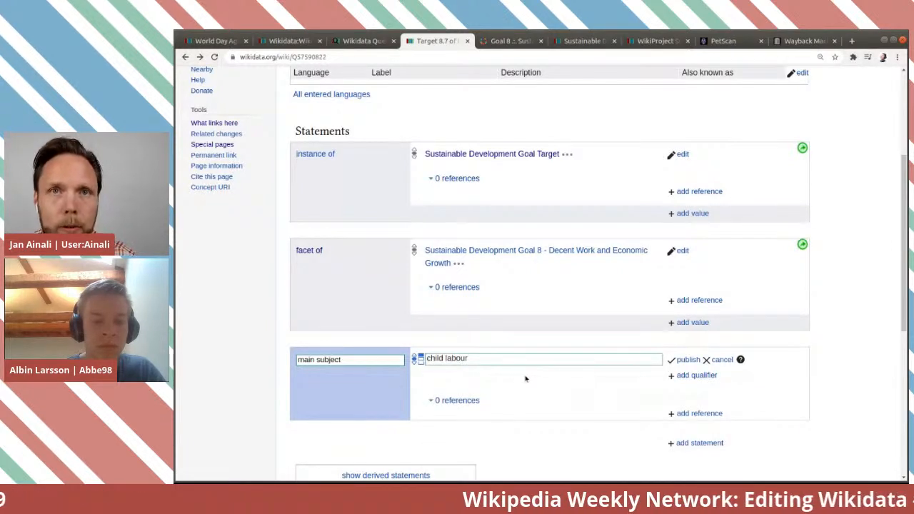
key(ctrl+Tab)
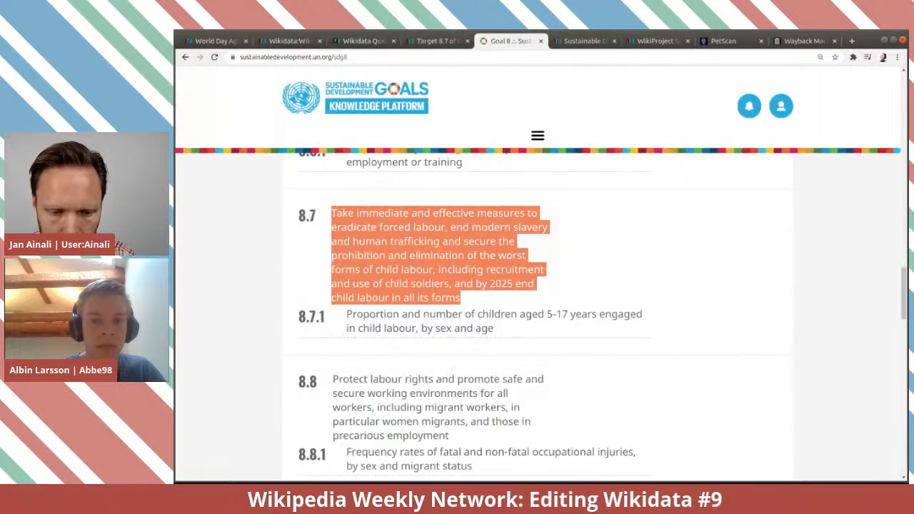
click(478, 253)
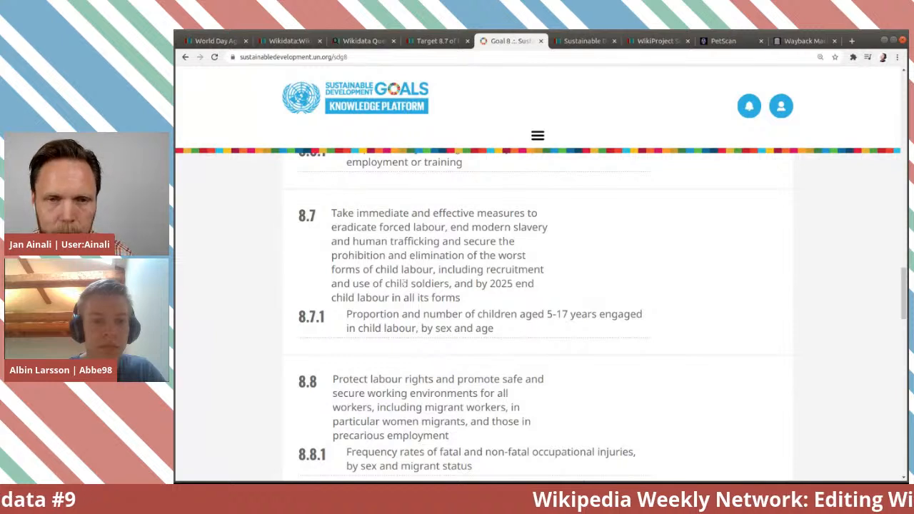
key(ctrl+shift+Tab)
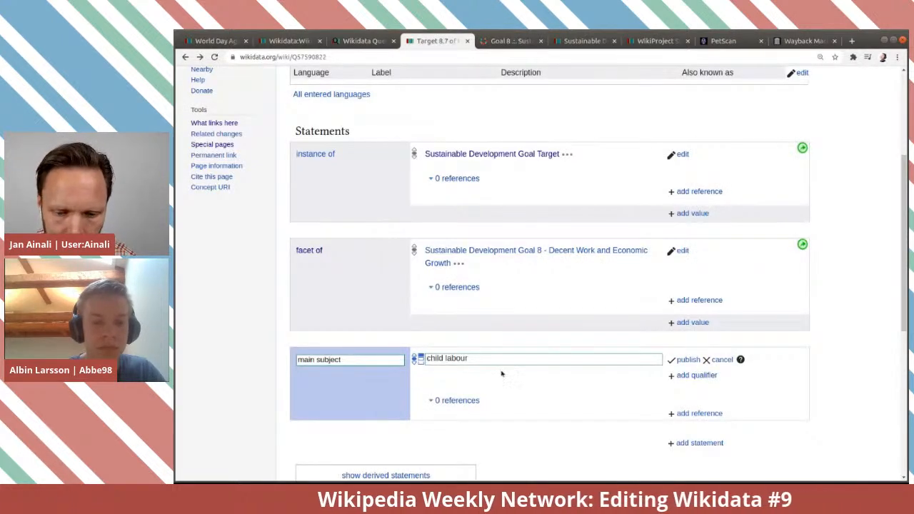
click(686, 413)
scroll(548, 333, down, 2)
text(refe)
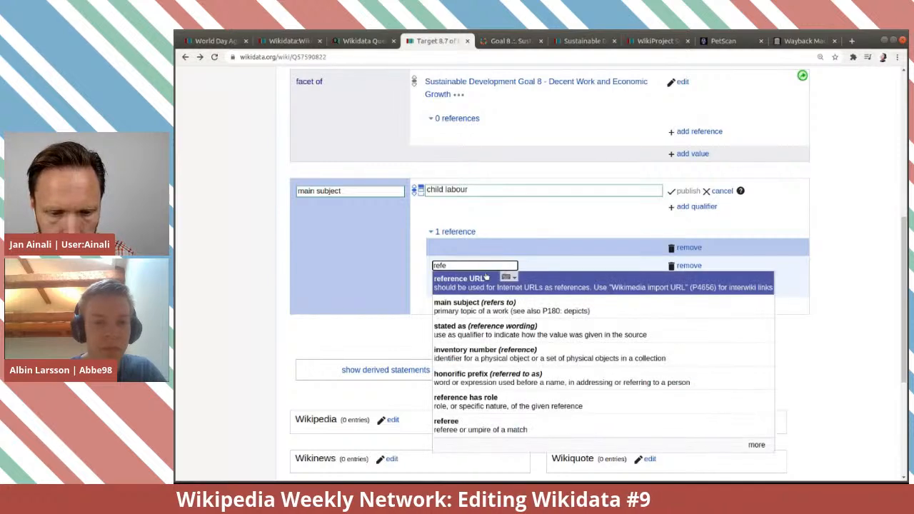
click(485, 281)
key(ctrl+Tab)
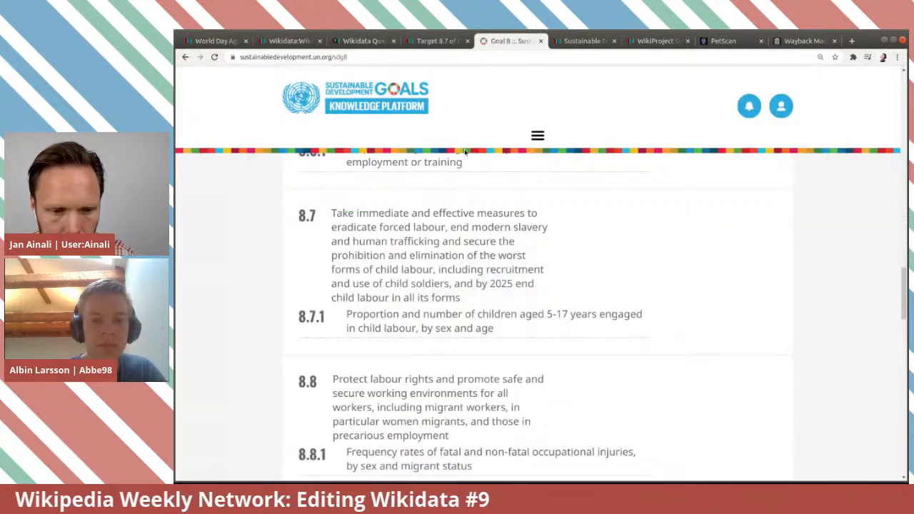
click(358, 60)
key(ctrl+c)
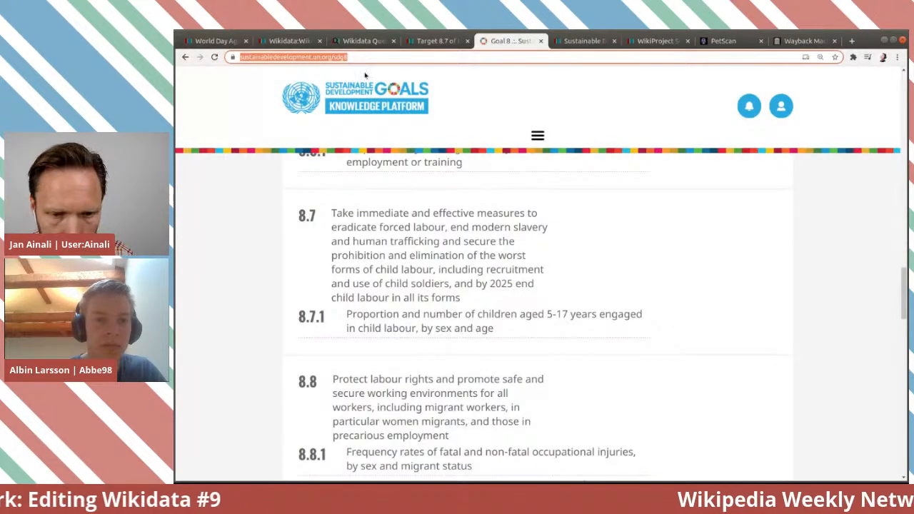
key(ctrl+shift+Tab)
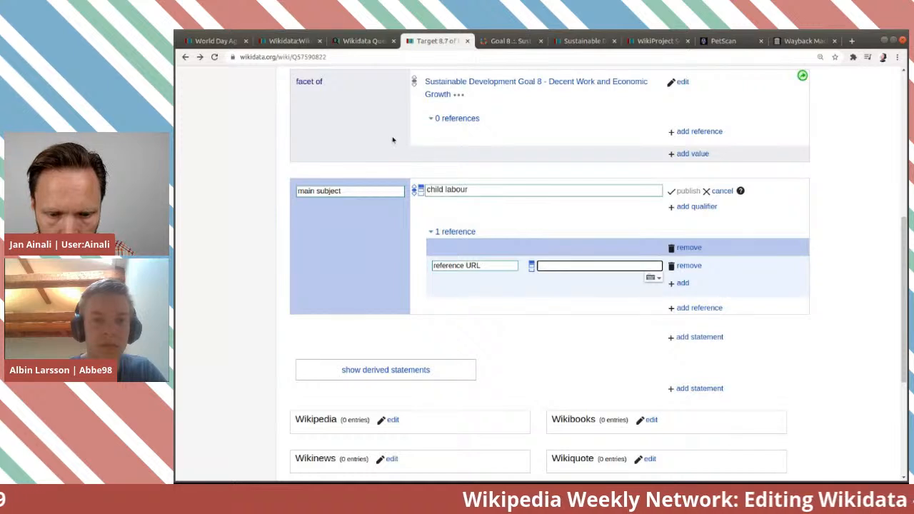
key(ctrl+v)
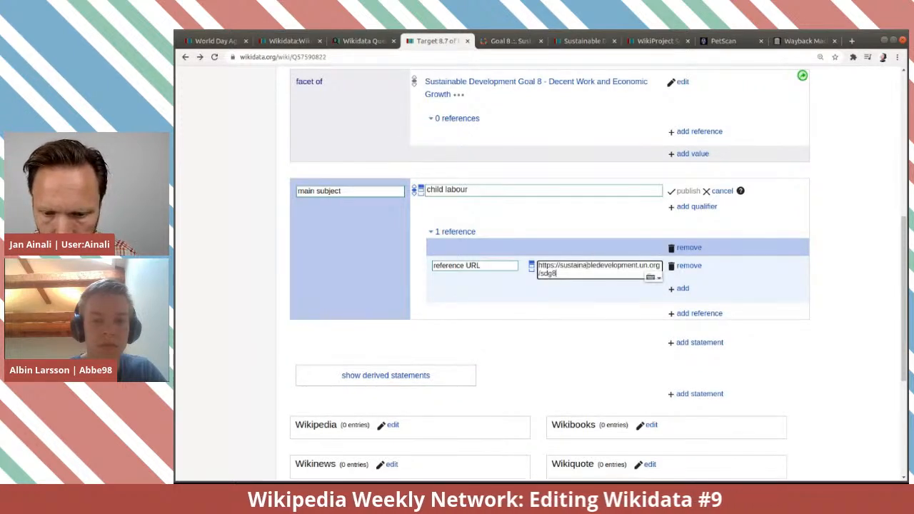
Add a retrieved date of 2020-06-12 to the child labour statement's reference.
click(566, 288)
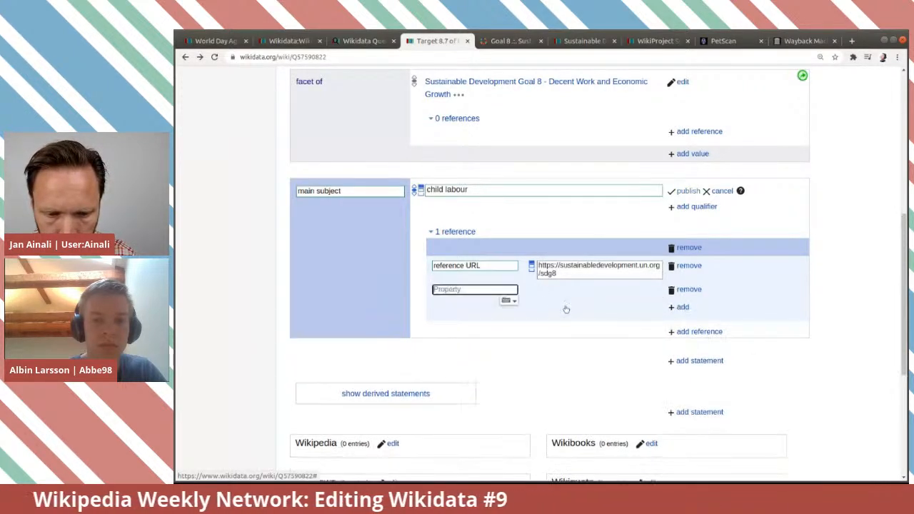
text(retr)
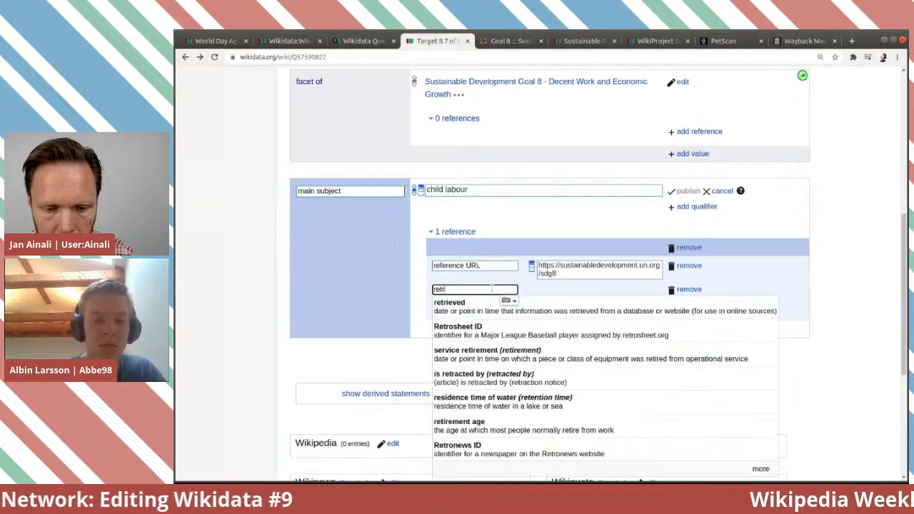
click(457, 306)
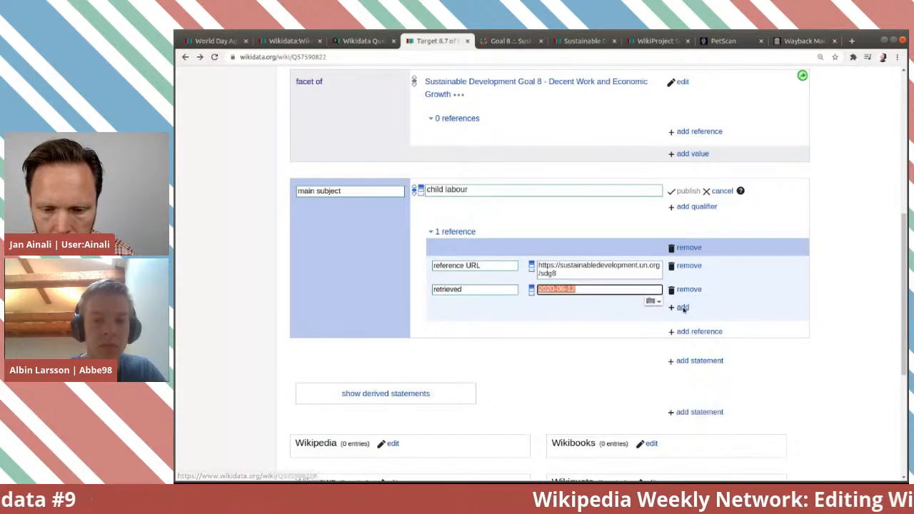
Start another property in the reference and copy the heading "Sustainable Development Goal 8" from the UN page.
click(683, 308)
key(ctrl+Tab)
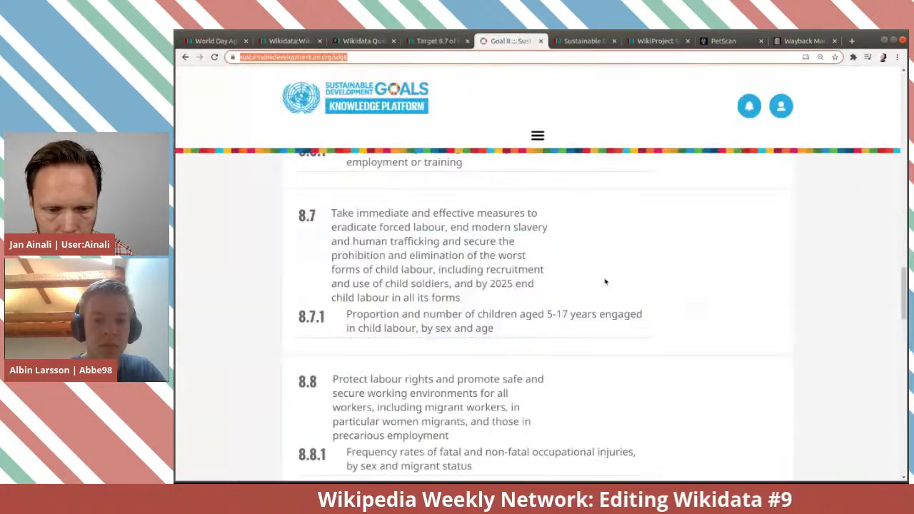
scroll(562, 272, up, 15)
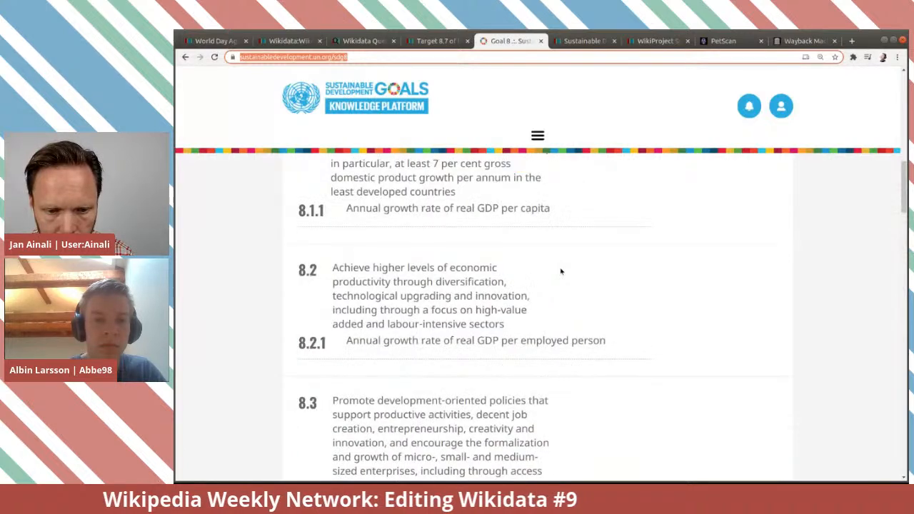
scroll(562, 272, up, 4)
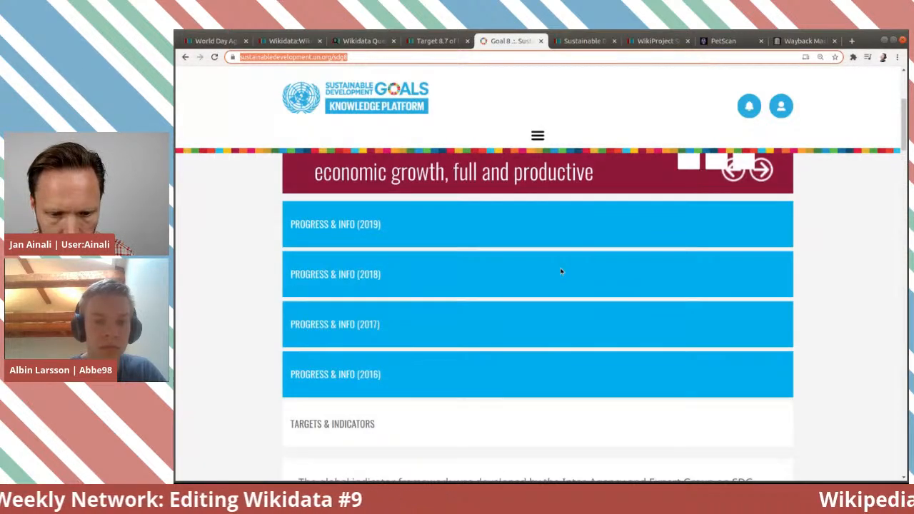
scroll(562, 272, up, 5)
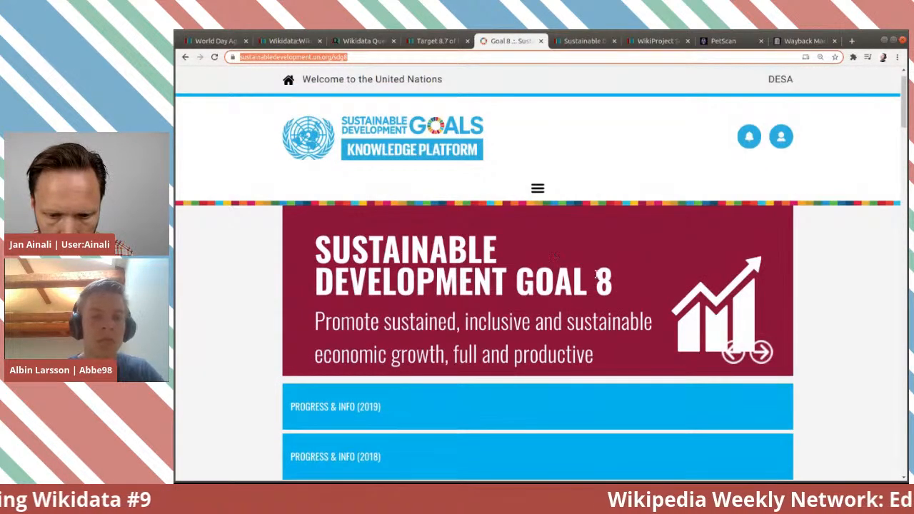
drag(598, 274, 300, 250)
key(ctrl+c)
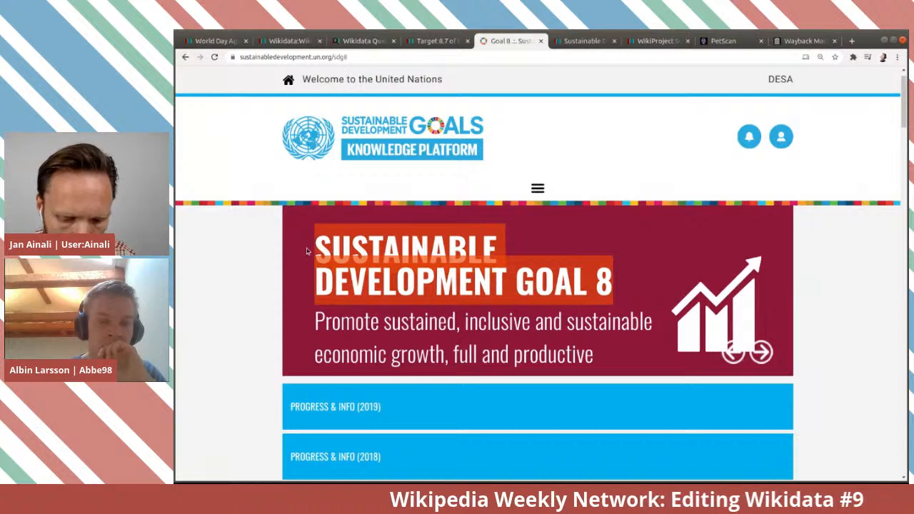
Add the title "SUSTAINABLE DEVELOPMENT GOAL 8" to the reference, using the copied heading, with English (en) as its language.
key(ctrl+Page_Up)
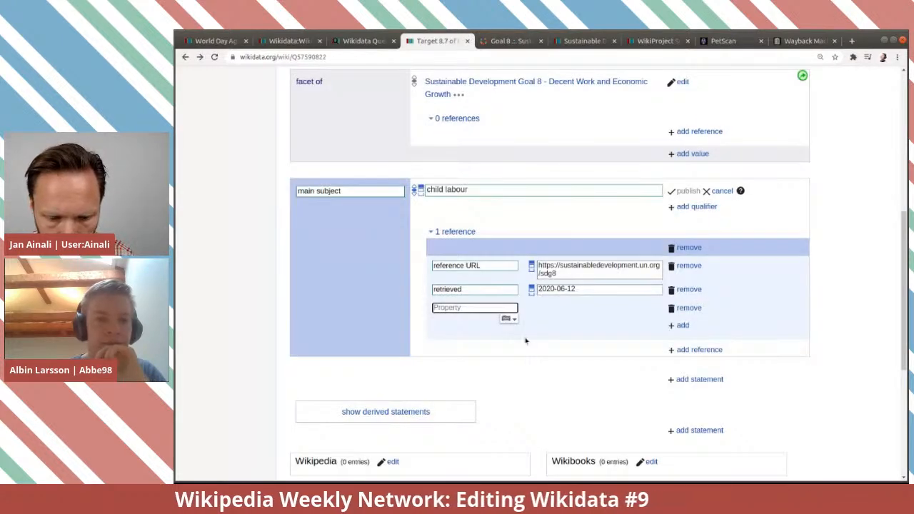
text(tit)
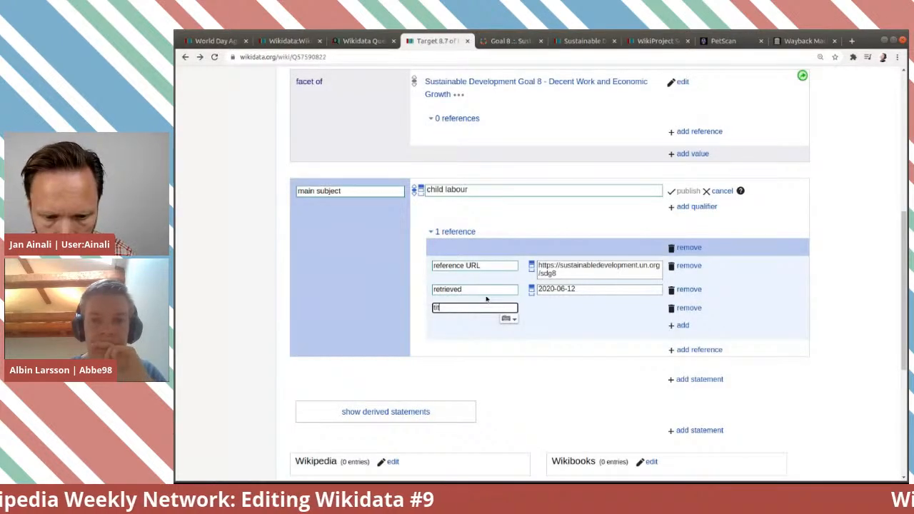
text(le)
click(551, 317)
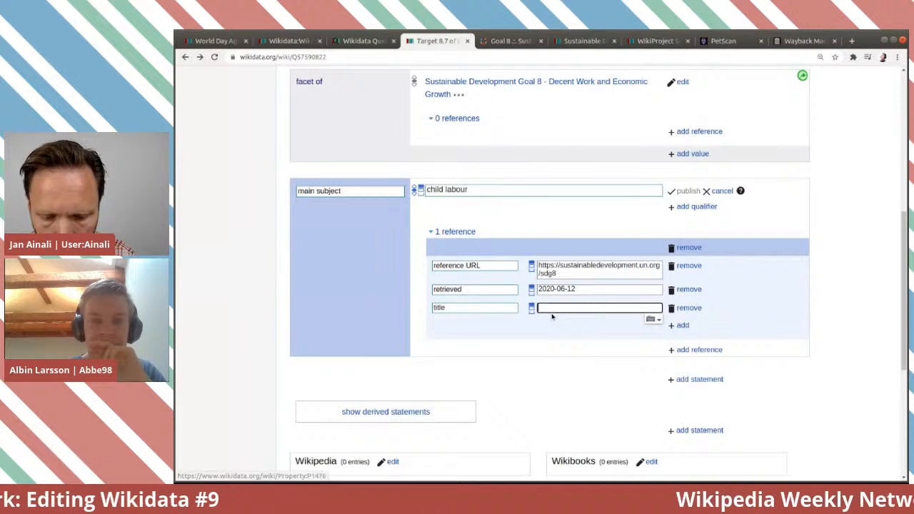
key(ctrl+v)
click(621, 327)
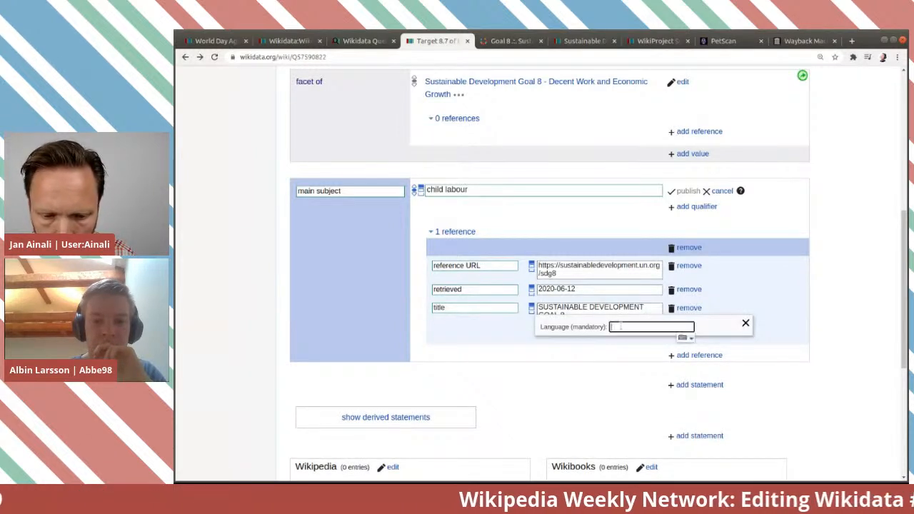
text(en)
click(736, 340)
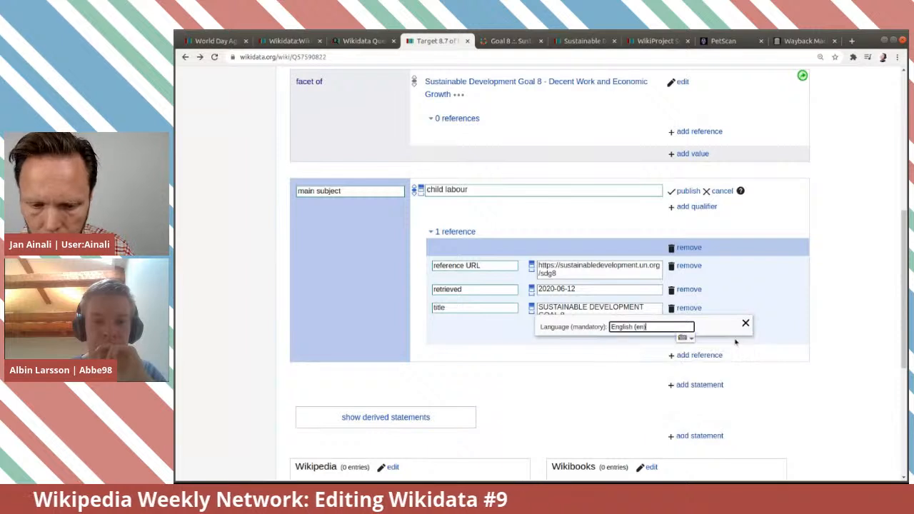
Rewrite the reference title of the child labour statement in title case as "Sustainable Development Goal 8".
click(573, 309)
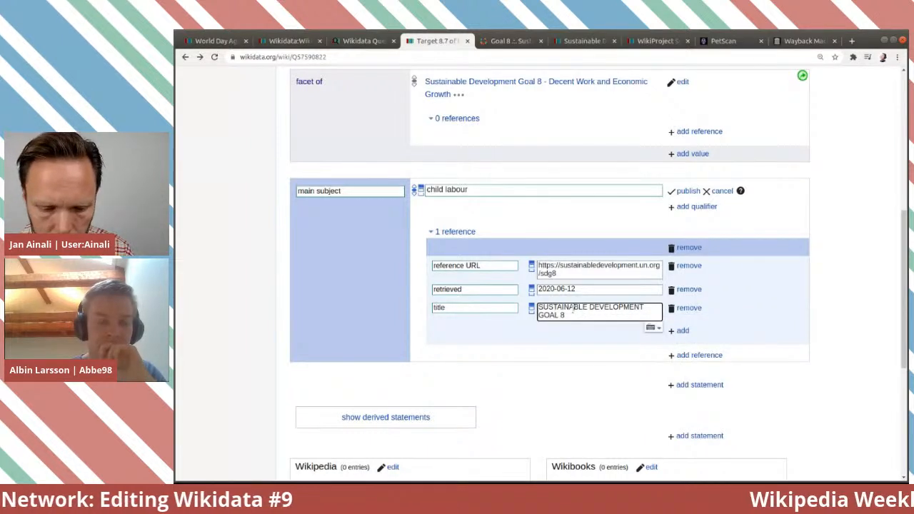
double_click(573, 309)
text(Sust)
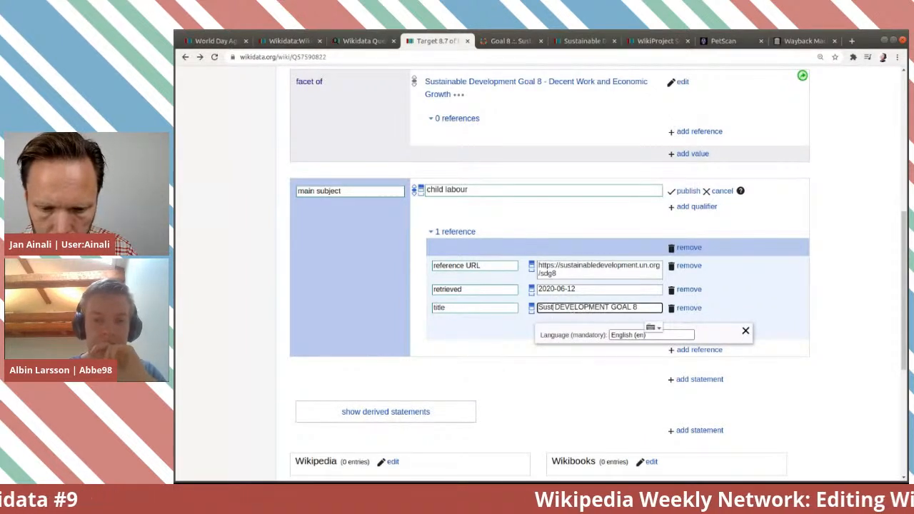
text(aina)
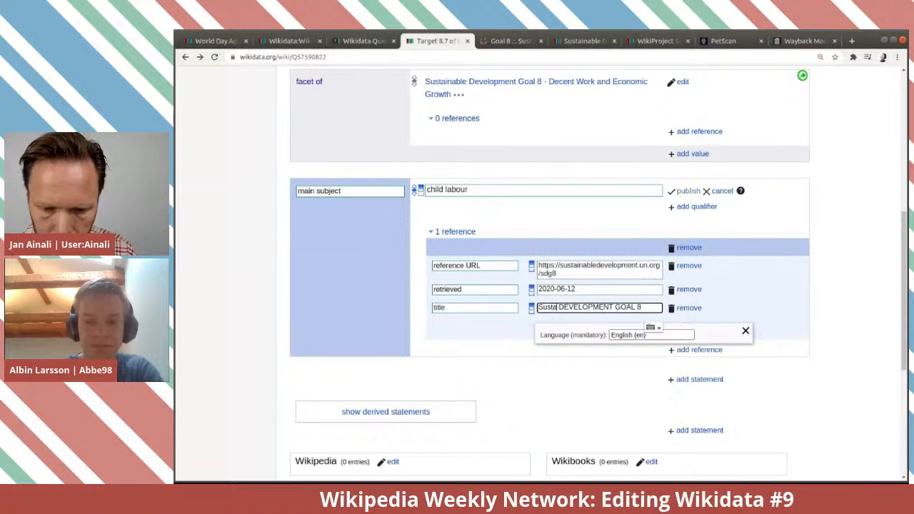
text(ble)
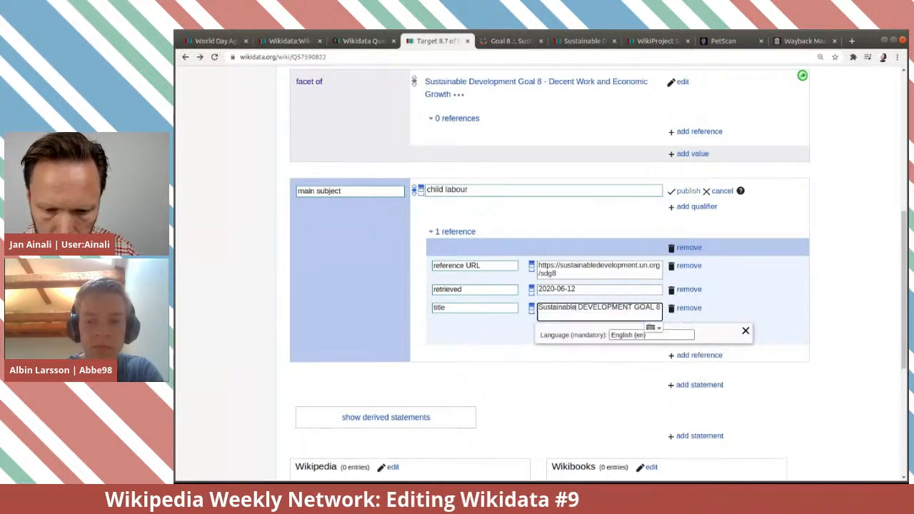
key(ctrl+shift+Right)
key(ctrl+shift+Right)
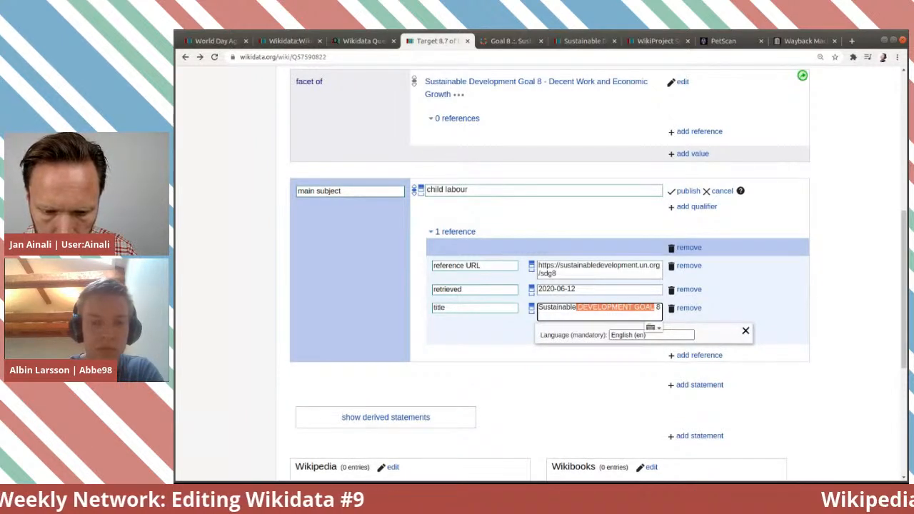
text(Deve)
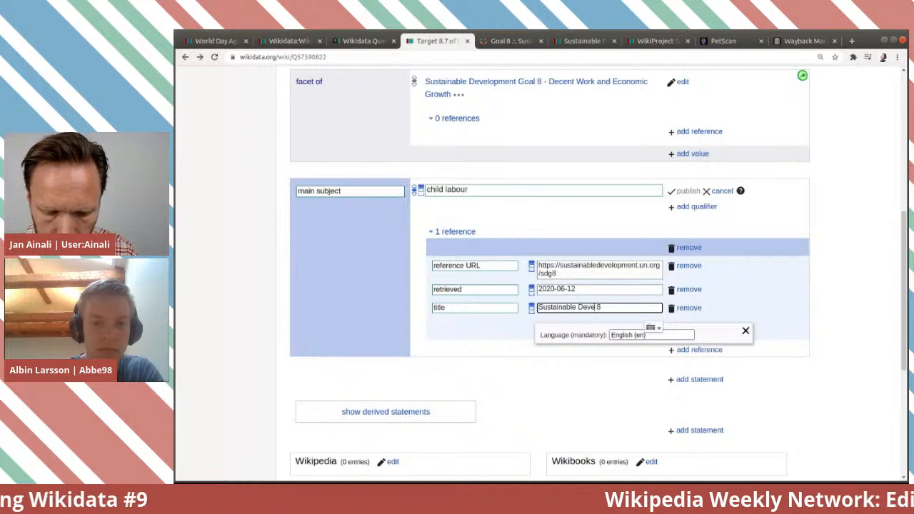
text(lopment Goal)
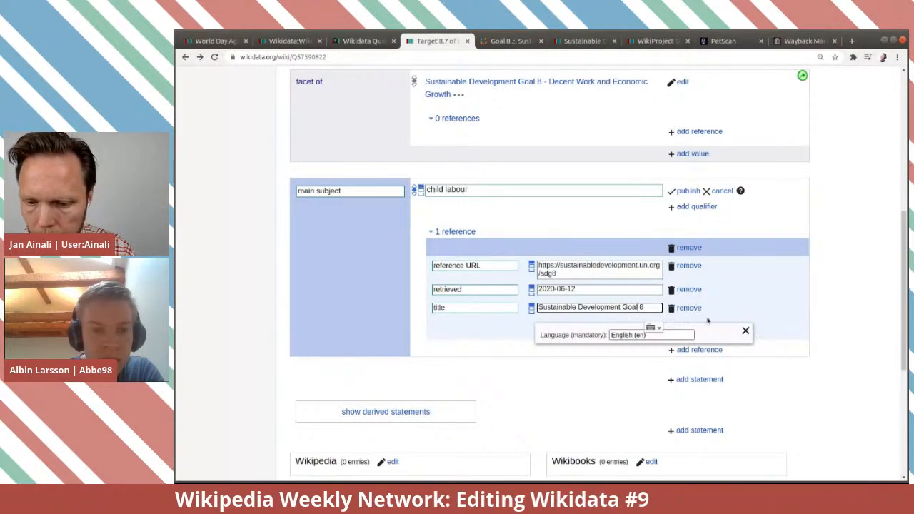
click(820, 328)
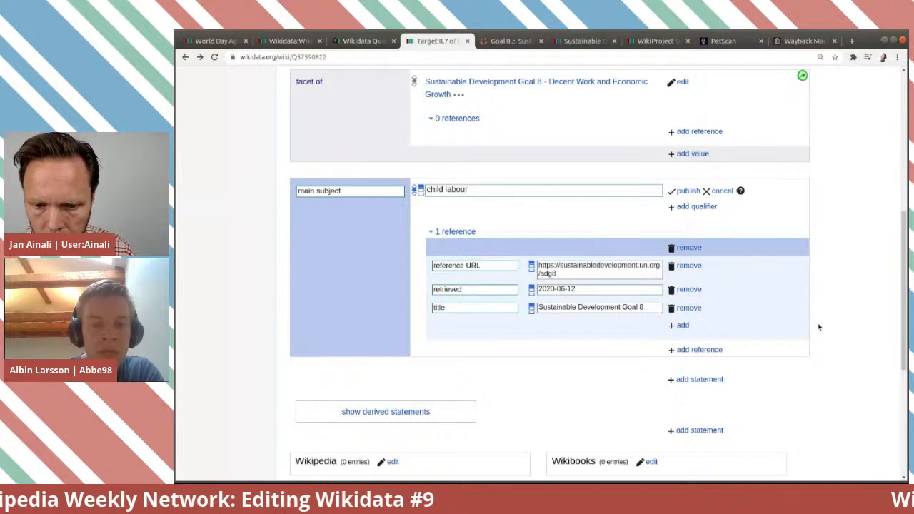
click(509, 41)
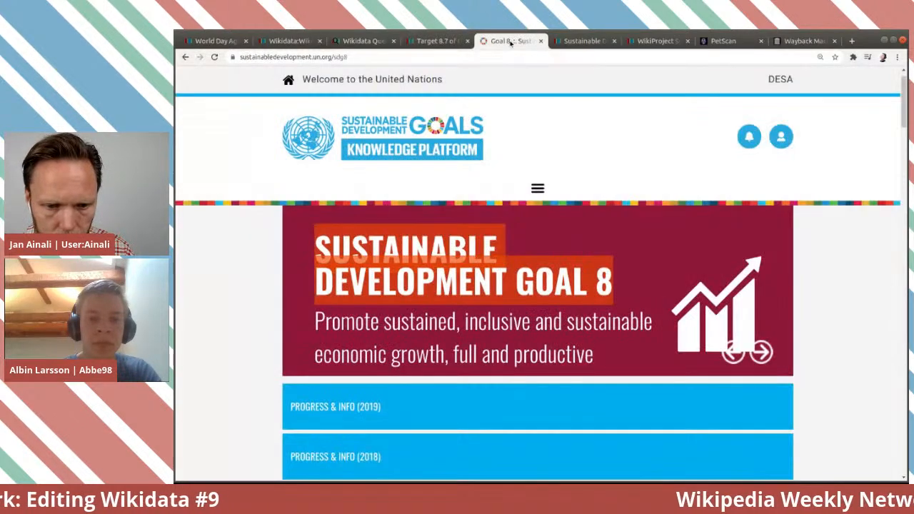
click(806, 41)
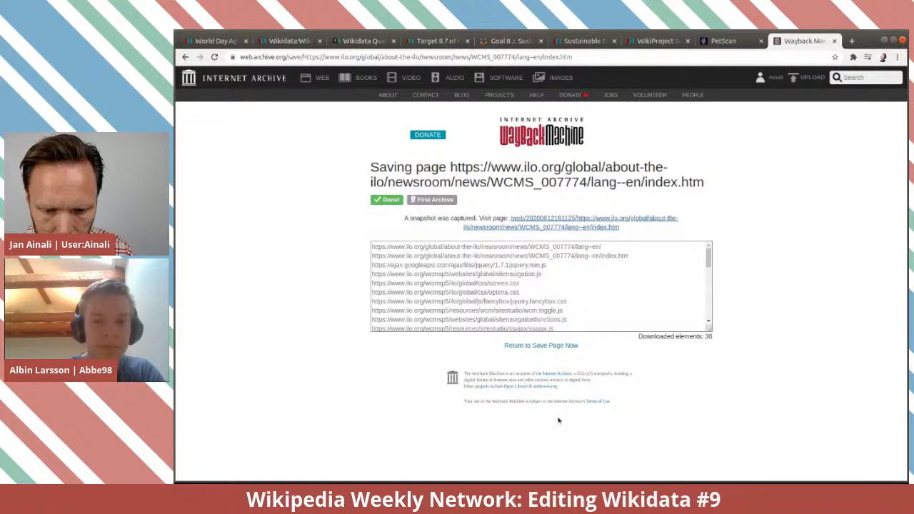
click(566, 347)
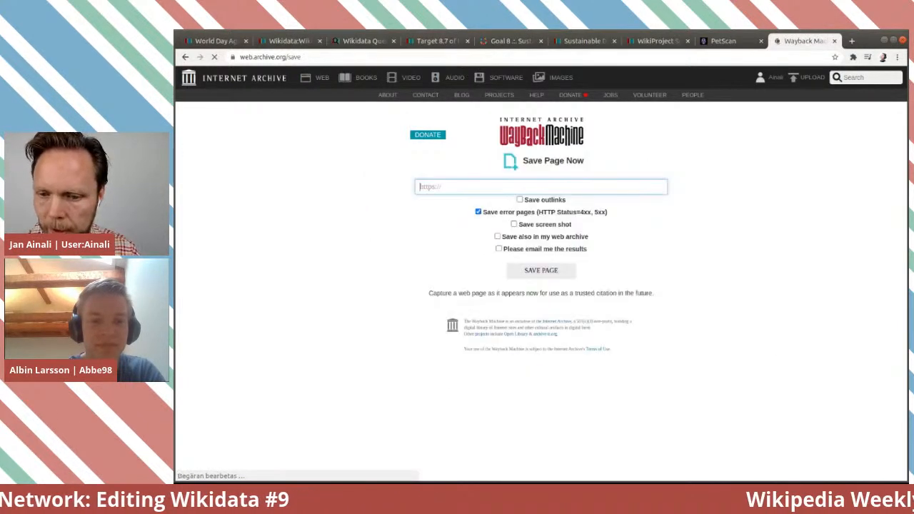
text(https://sustainabledevelopment.un.org/sdg8)
click(715, 206)
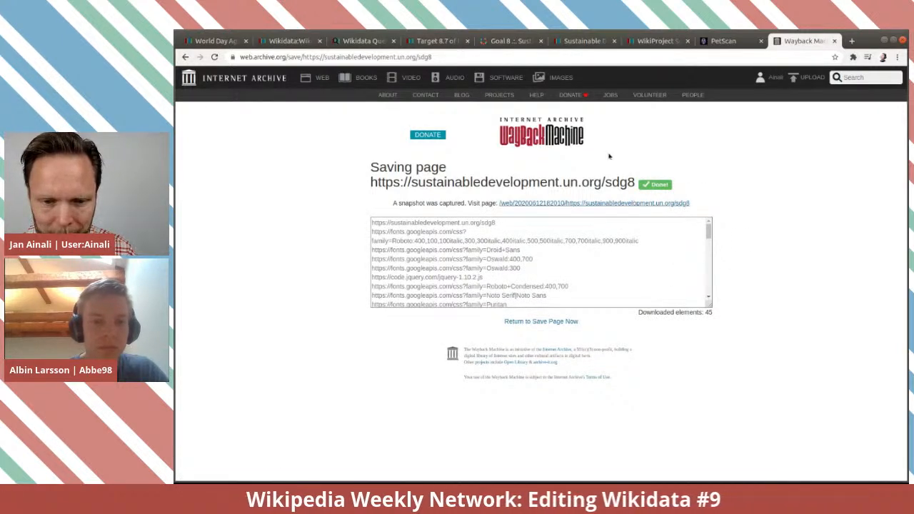
click(441, 43)
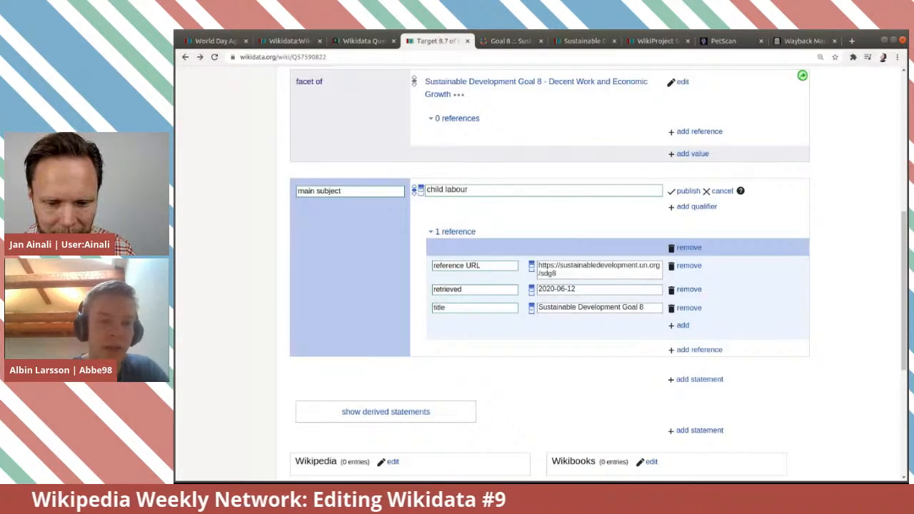
click(681, 325)
text(a)
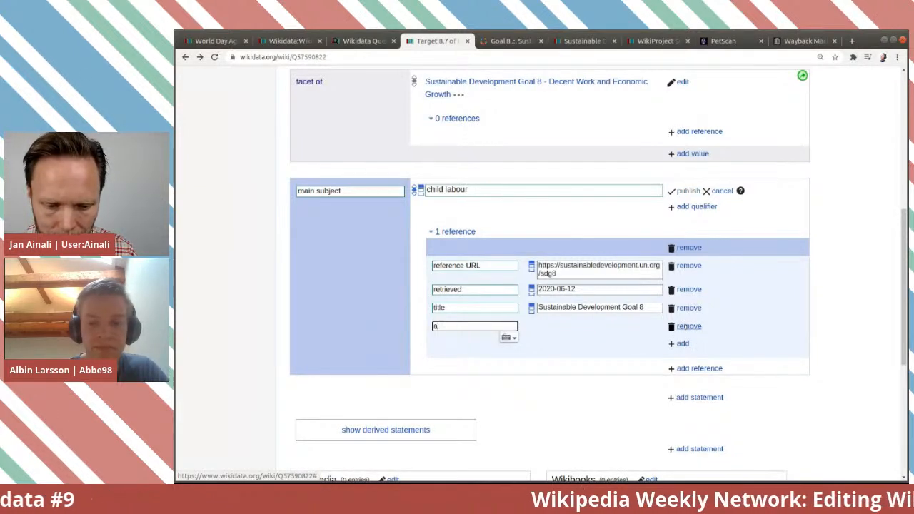
text(rchiv)
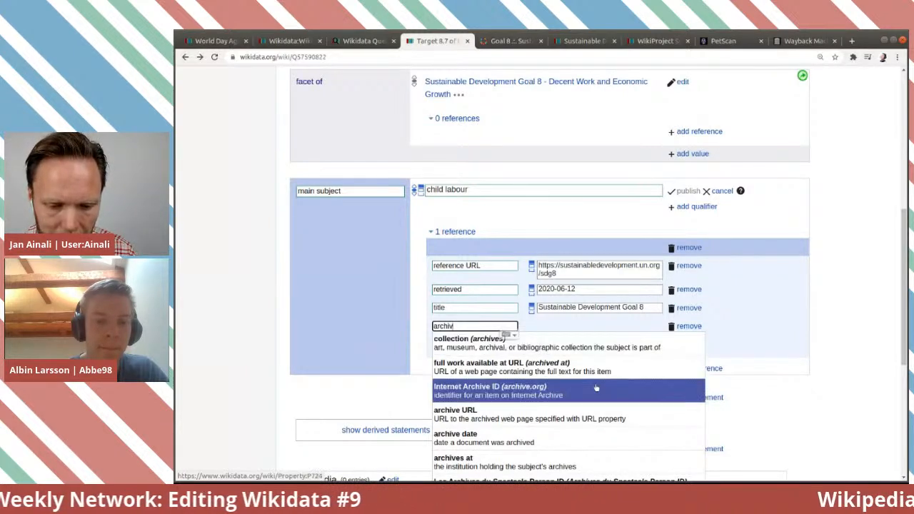
click(595, 415)
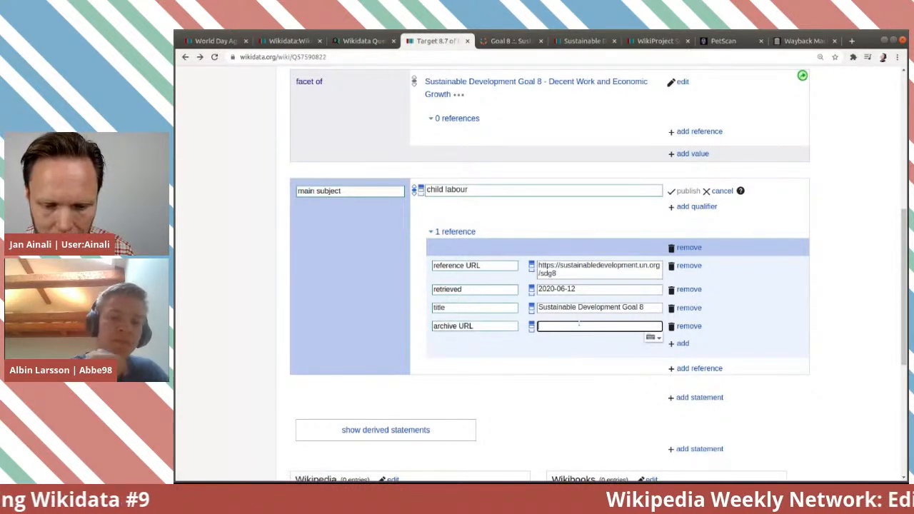
key(ctrl+v)
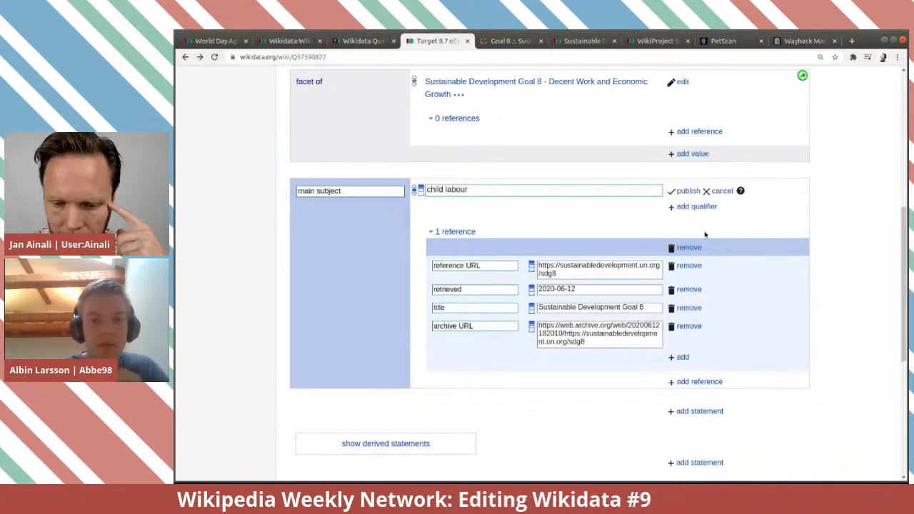
click(683, 192)
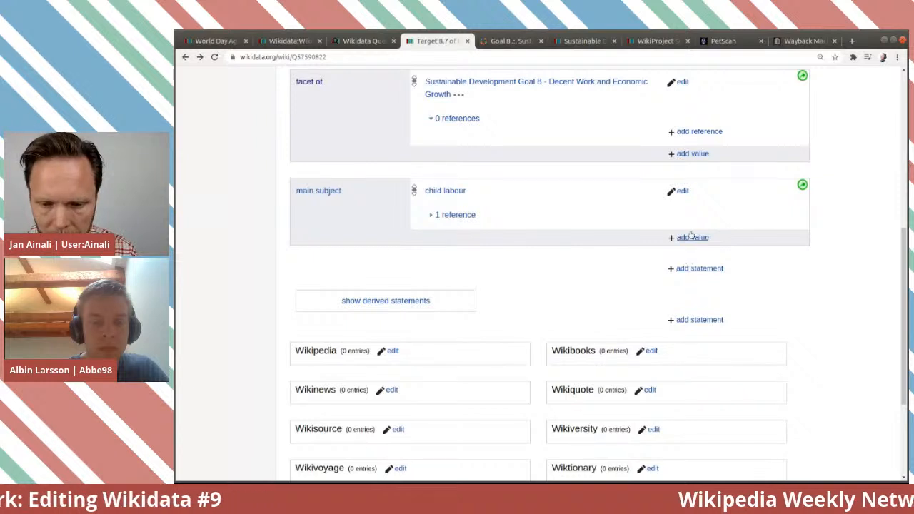
Add unfree labour (forced labor) as another main subject value of Target 8.7 and publish it.
click(690, 237)
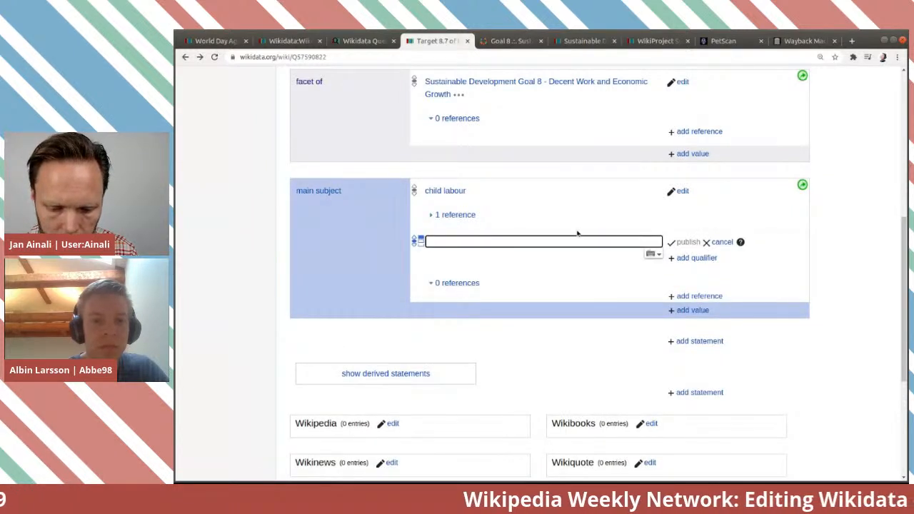
text(forc)
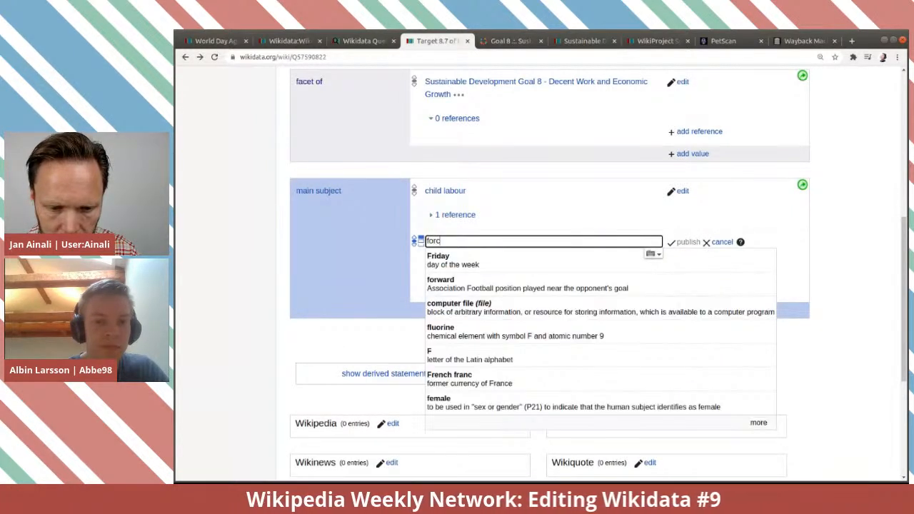
text(ed la)
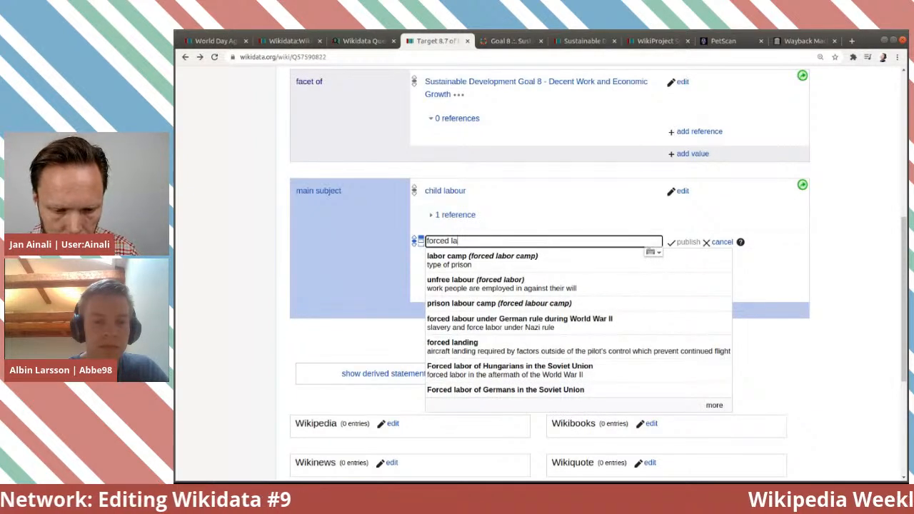
click(550, 282)
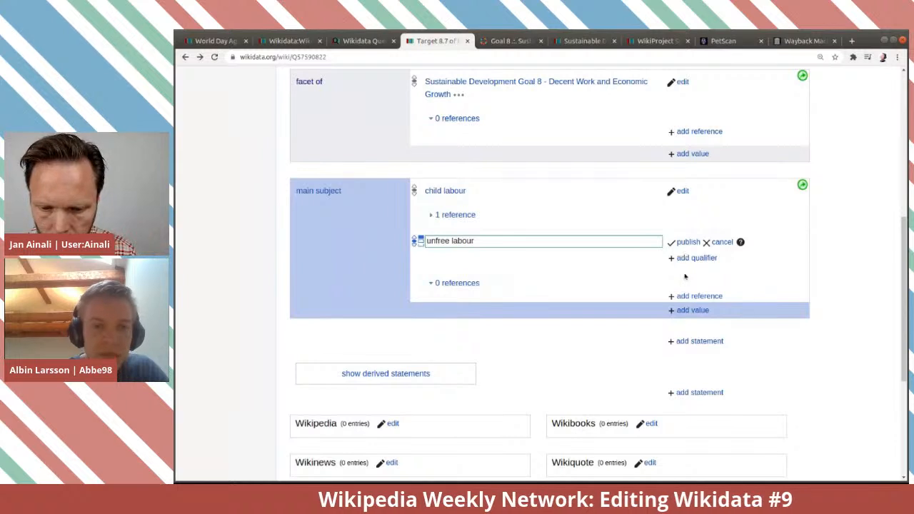
click(687, 242)
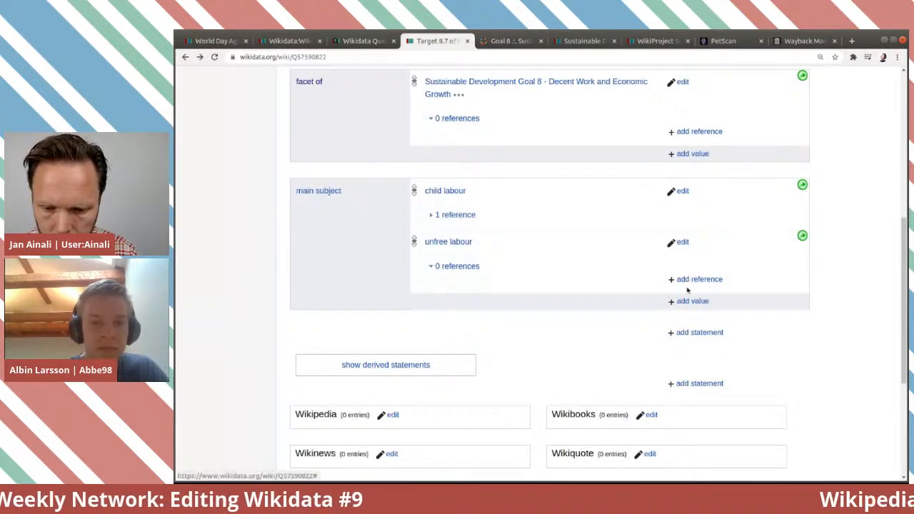
Add slavery, the system of treating people as property, as a further main subject value and publish it.
click(692, 301)
text(s)
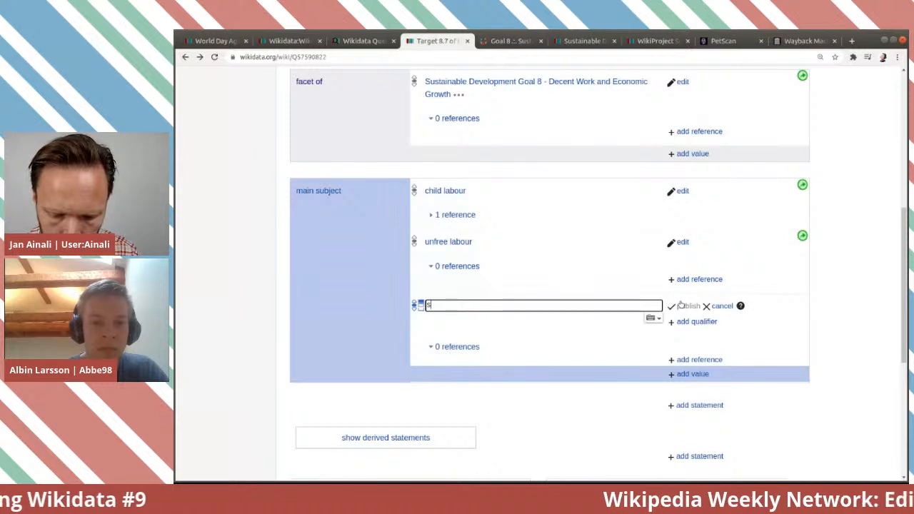
text(lavery)
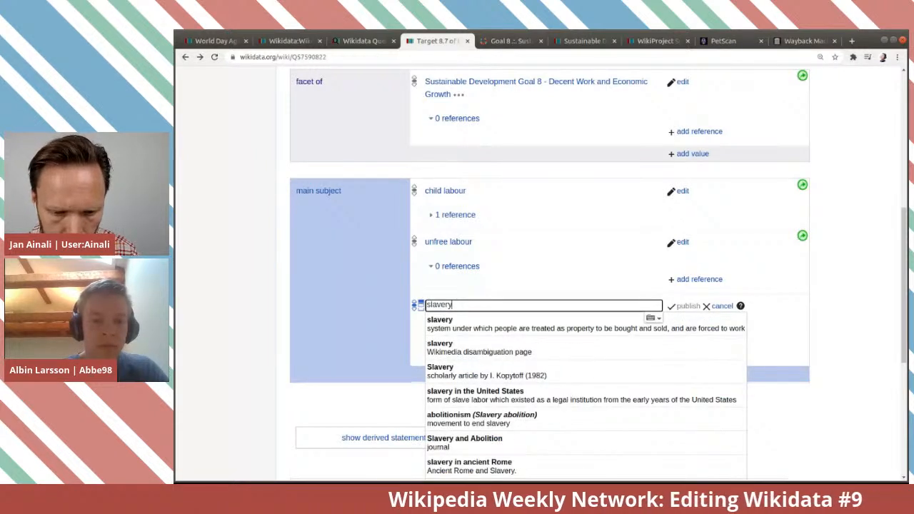
click(712, 322)
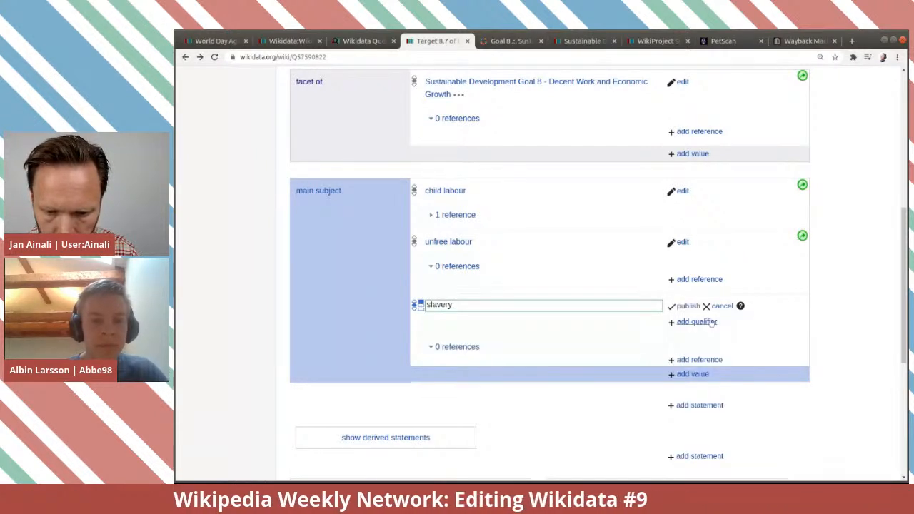
click(682, 305)
Add child soldier, described as children associated with military organisations, as a main subject value and publish it.
scroll(684, 375, down, 1)
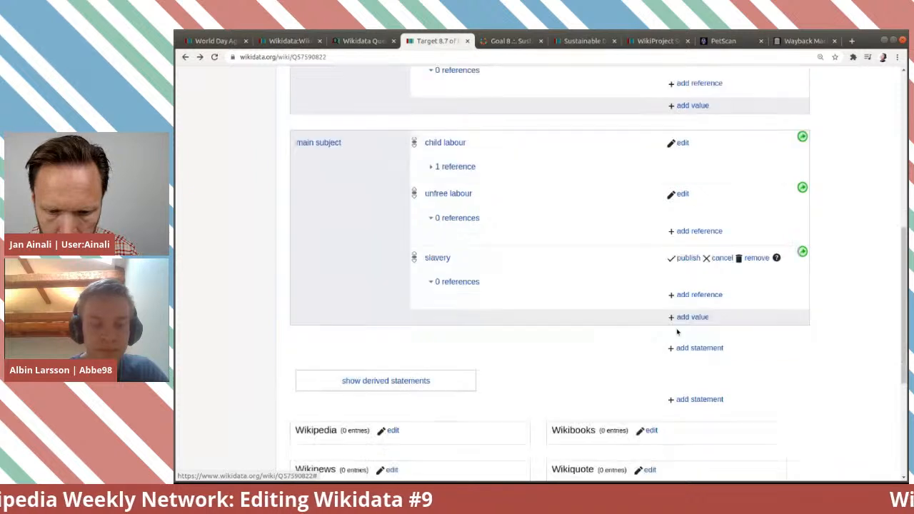
click(688, 318)
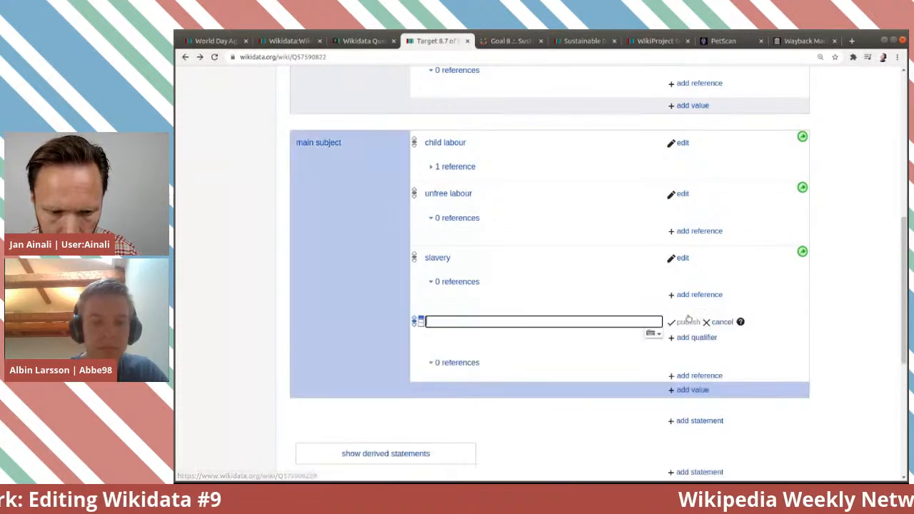
text(child s)
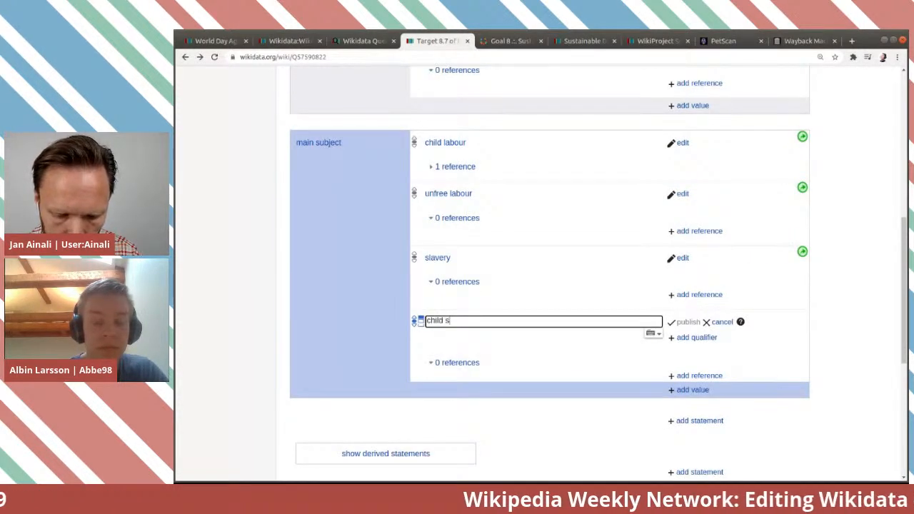
text(old)
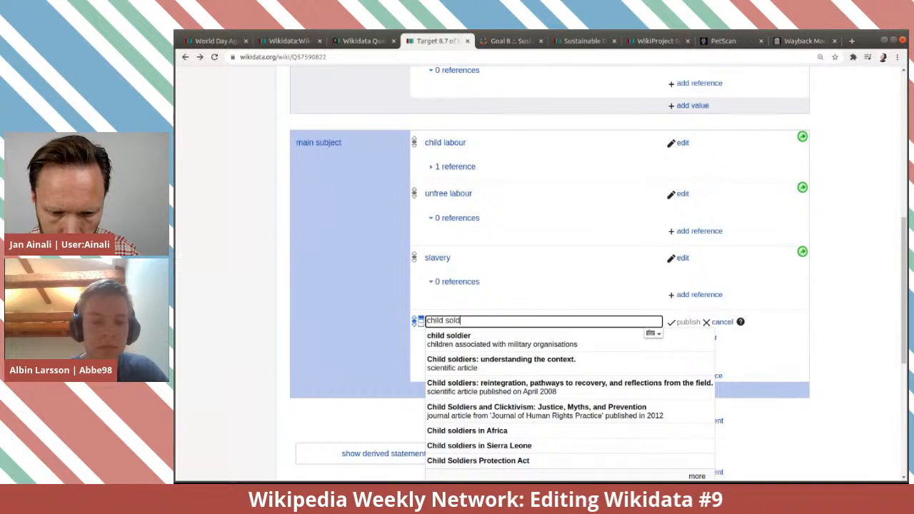
click(591, 342)
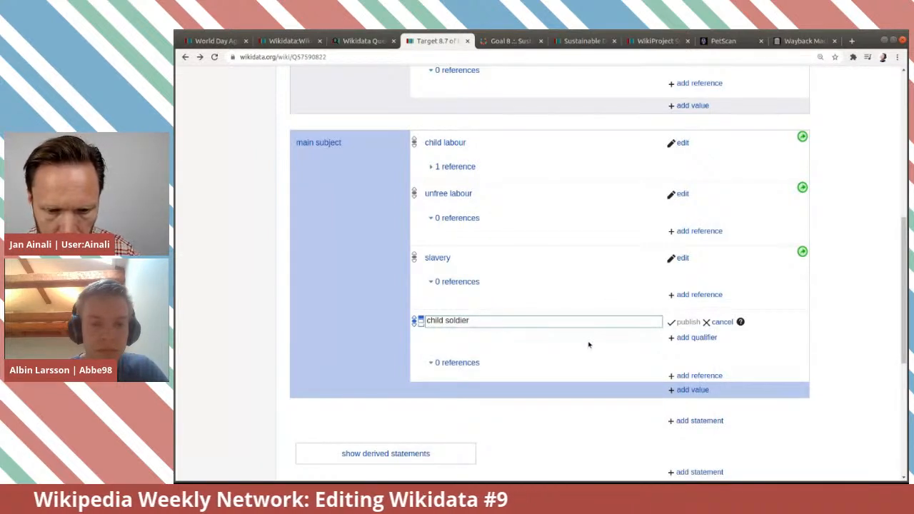
click(679, 323)
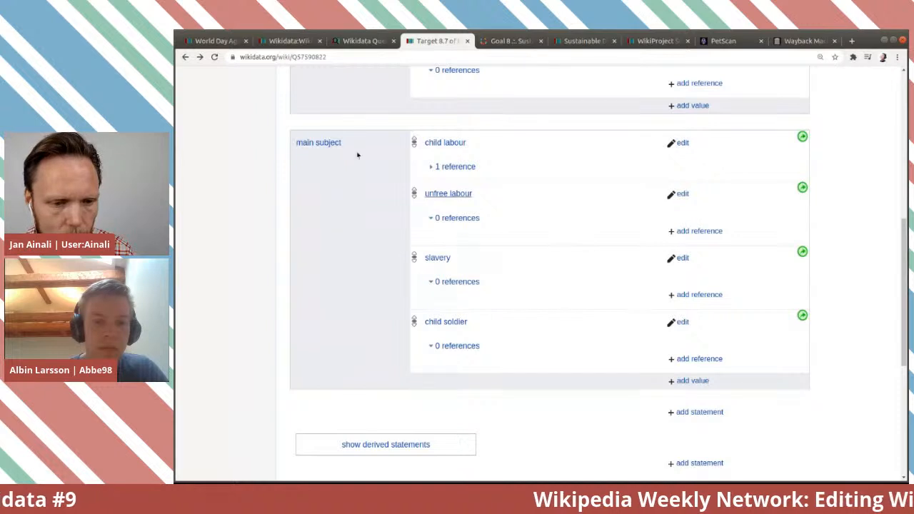
Reload the Target 8.7 item and expand the reference of the child labour main subject statement.
click(214, 57)
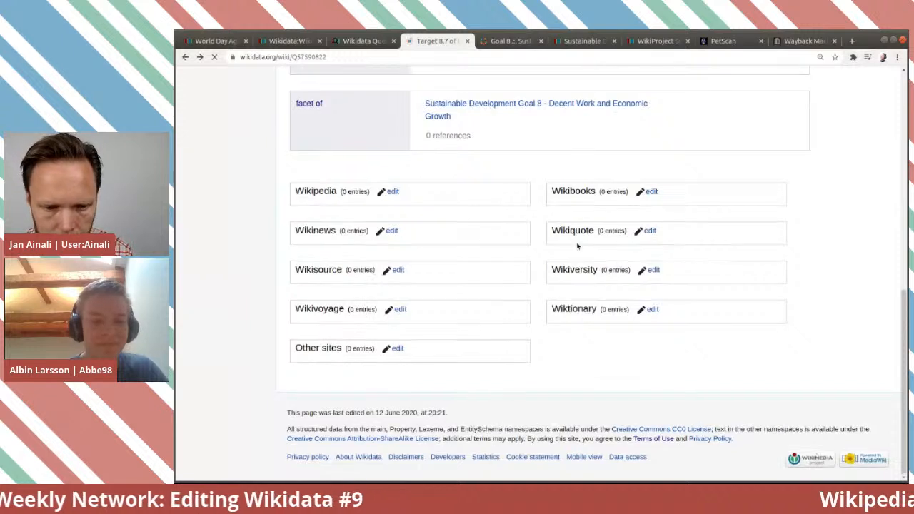
scroll(578, 246, up, 3)
scroll(578, 246, up, 2)
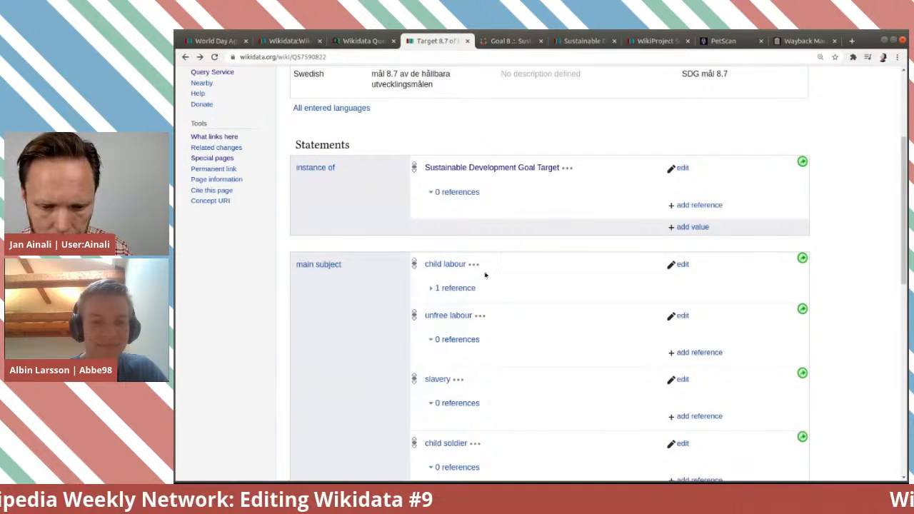
scroll(493, 274, down, 2)
click(452, 217)
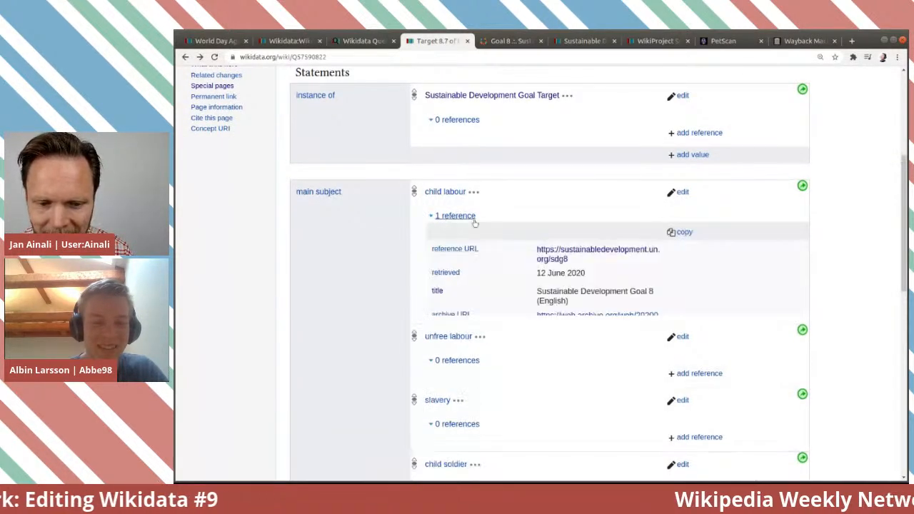
Copy the child labour statement's reference and insert it into the unfree labour, slavery and child soldier main subject statements.
click(687, 240)
scroll(715, 265, down, 3)
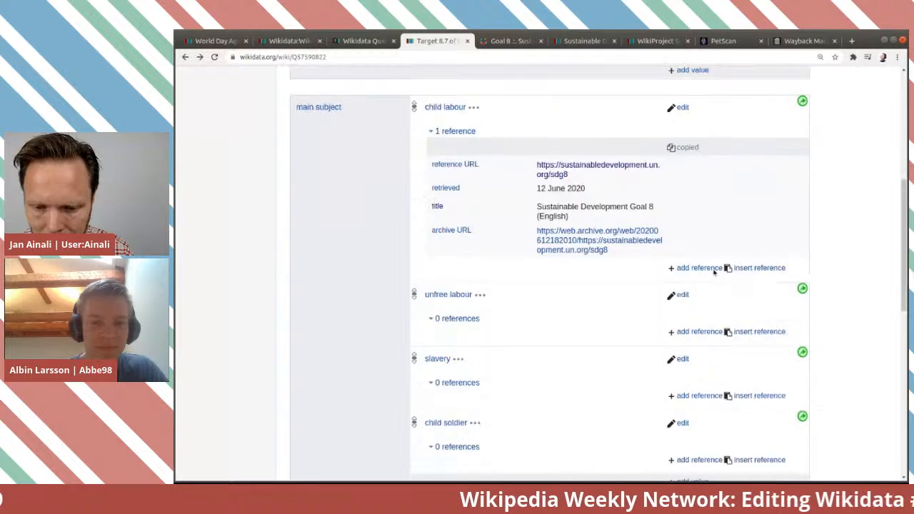
click(761, 275)
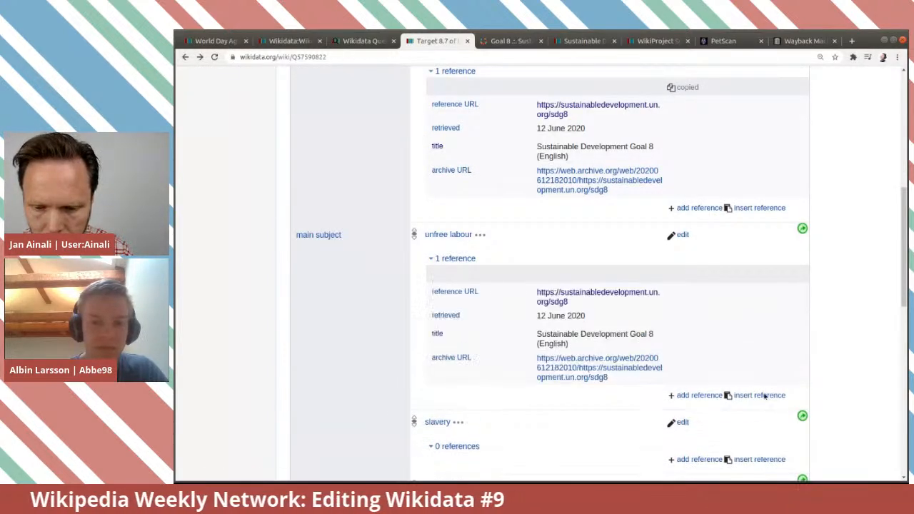
scroll(718, 312, down, 3)
scroll(743, 336, down, 1)
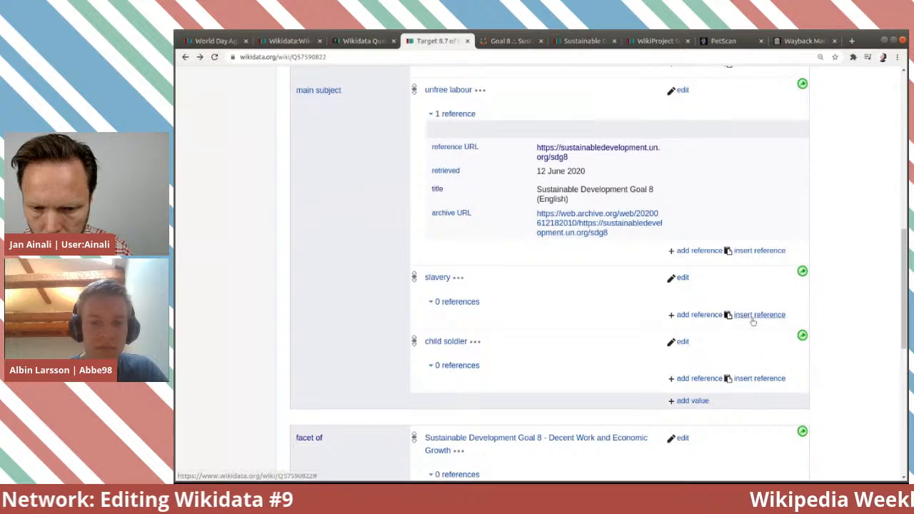
click(755, 318)
scroll(588, 277, down, 3)
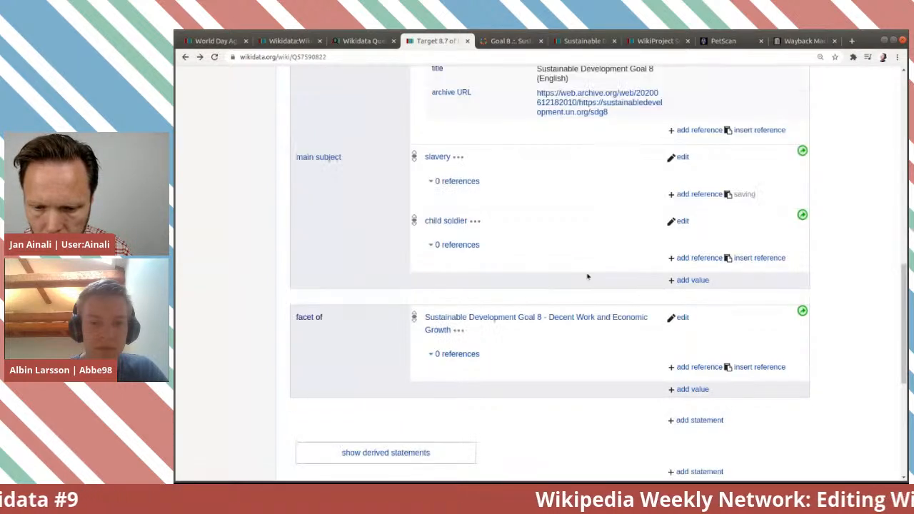
scroll(714, 229, down, 2)
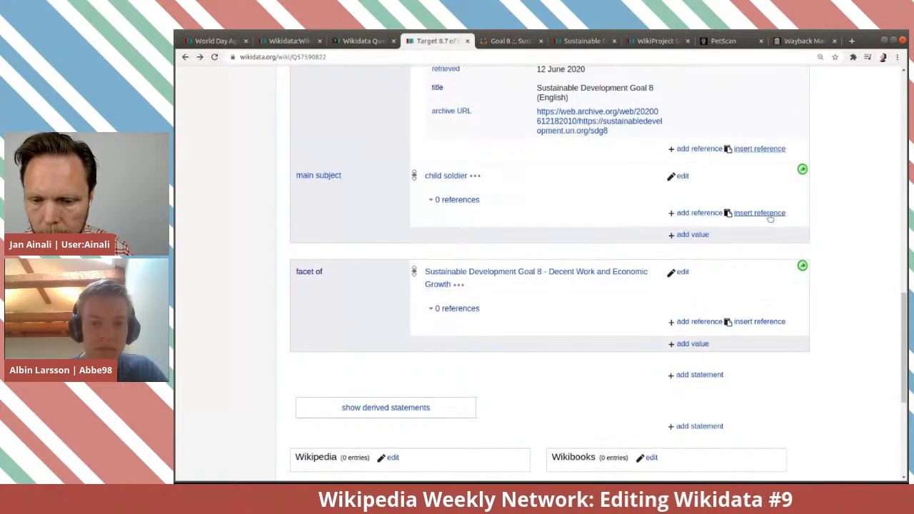
click(766, 213)
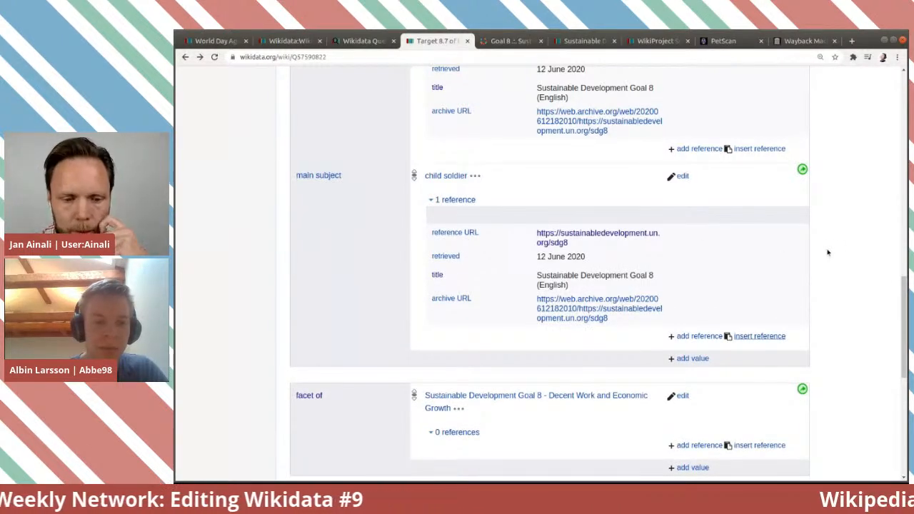
Open the Wikidata account preferences in a new tab and show the Gadgets section.
scroll(828, 252, up, 5)
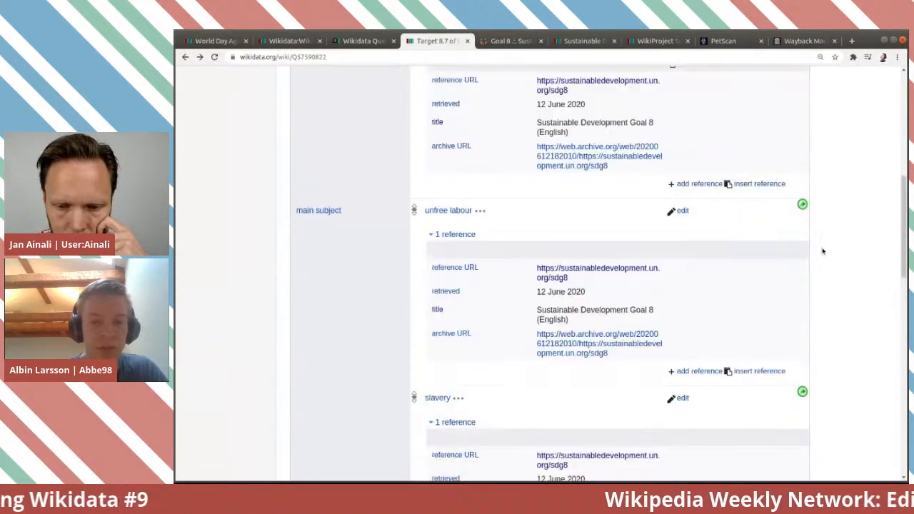
scroll(823, 250, up, 1)
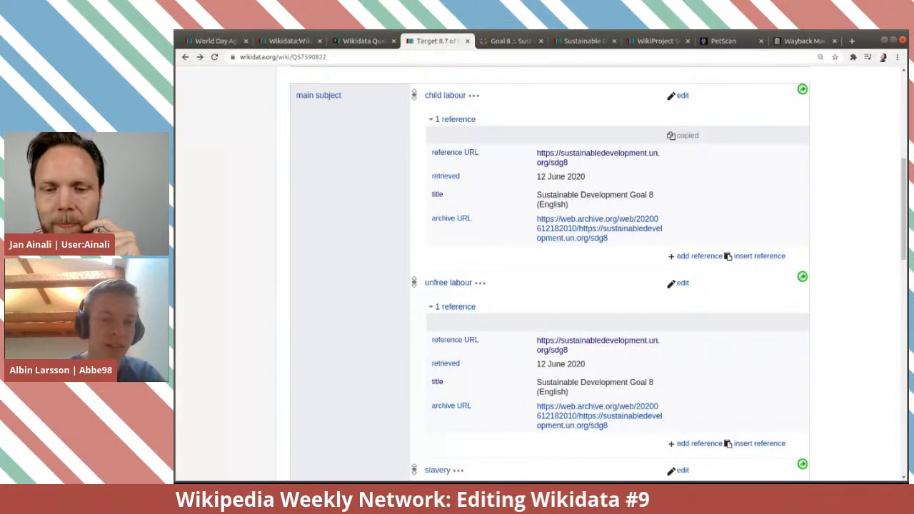
scroll(823, 250, up, 3)
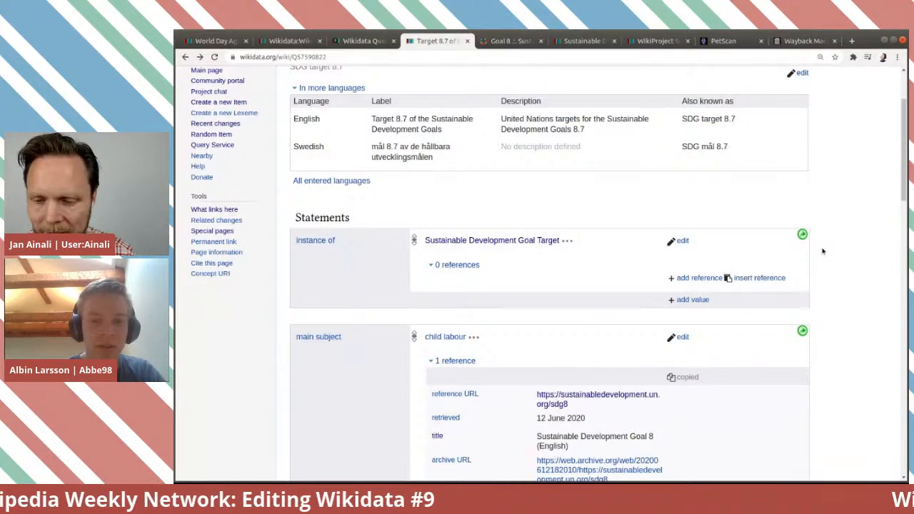
scroll(823, 251, up, 2)
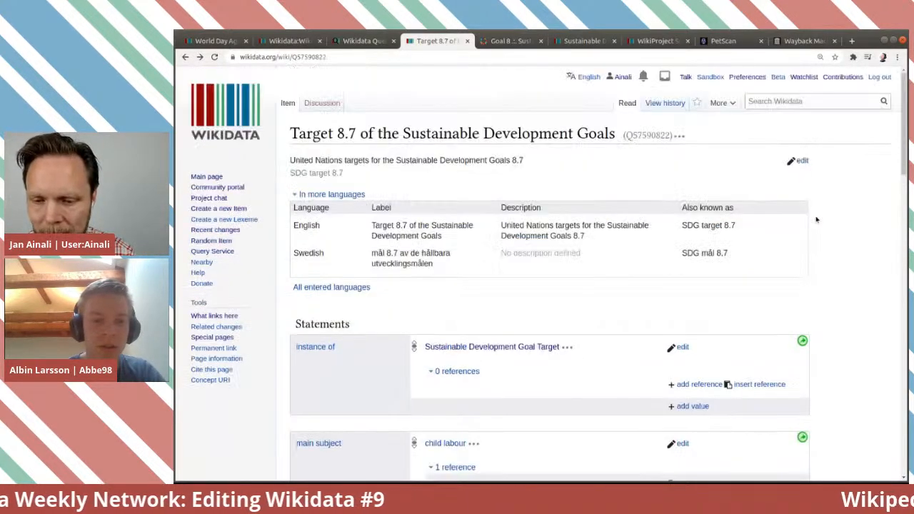
middle_click(748, 76)
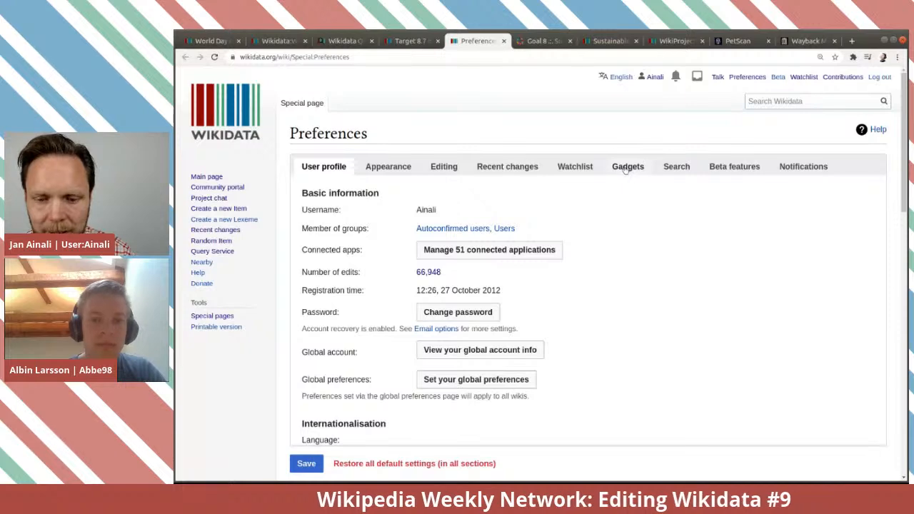
click(621, 167)
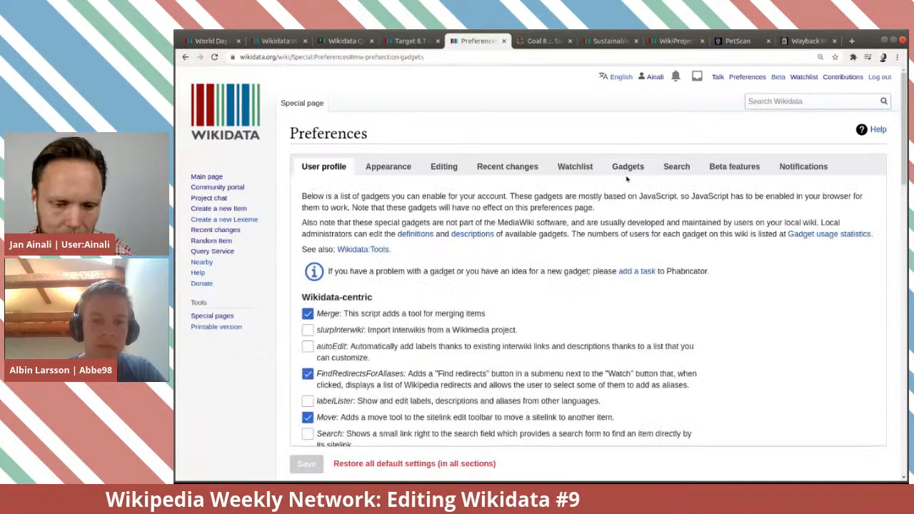
Locate and highlight the DuplicateReferences gadget in the Wikidata-centric list, and close the preferences without changes.
scroll(623, 200, down, 5)
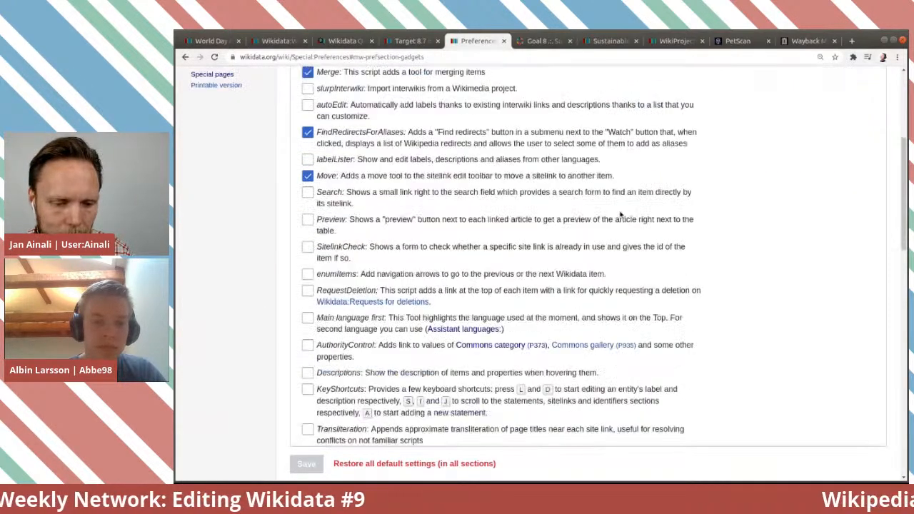
scroll(620, 214, down, 5)
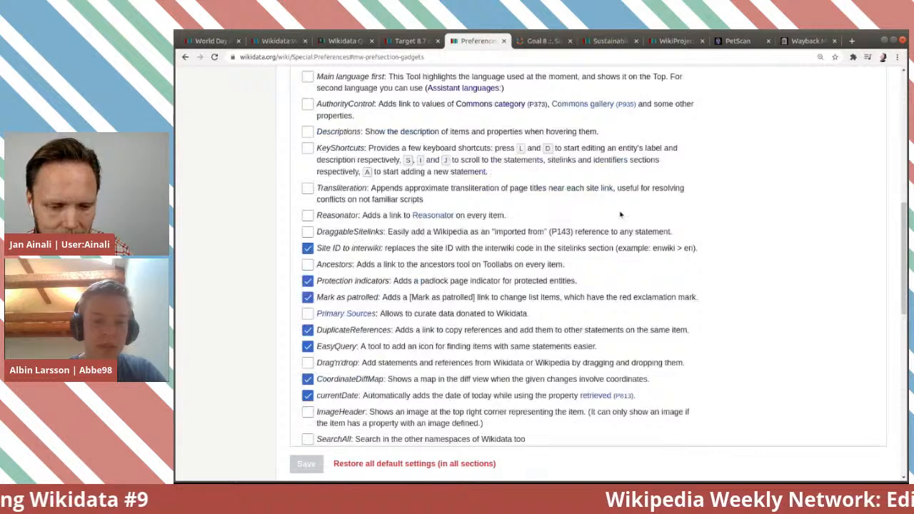
scroll(620, 215, down, 2)
scroll(620, 214, down, 1)
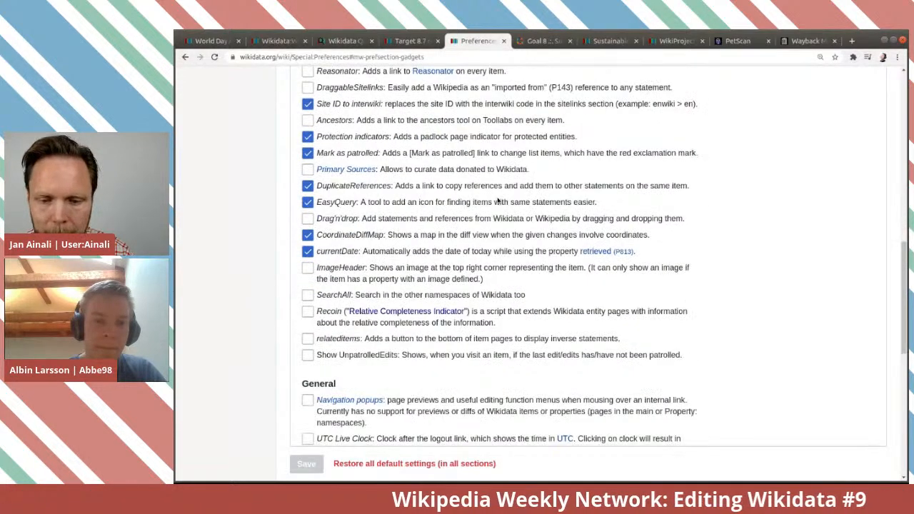
click(512, 187)
double_click(512, 188)
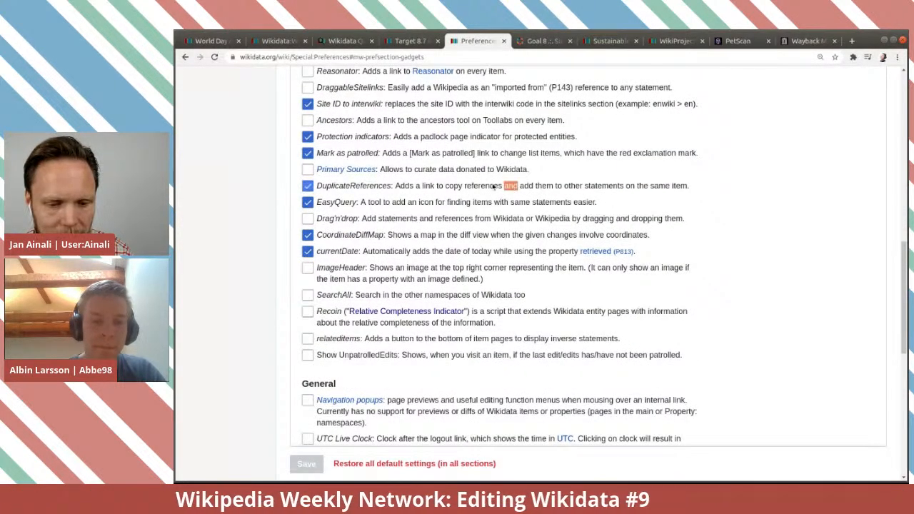
triple_click(379, 187)
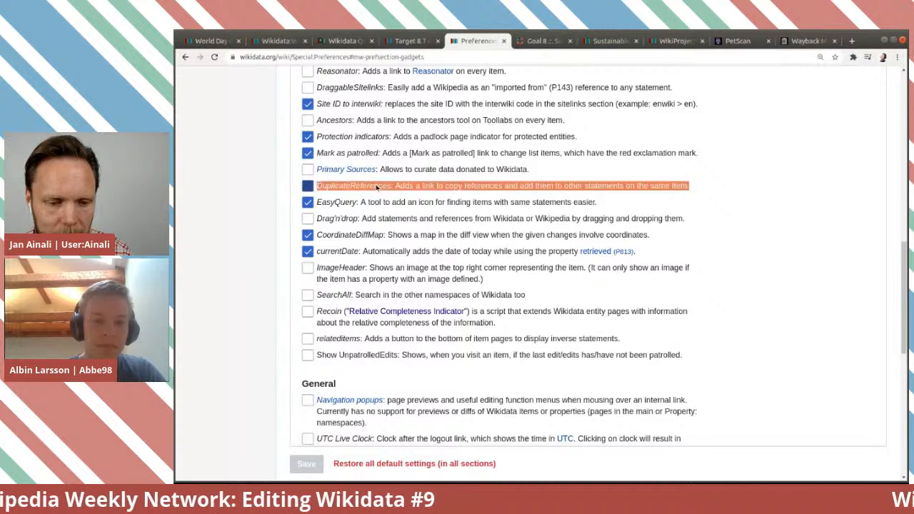
click(357, 186)
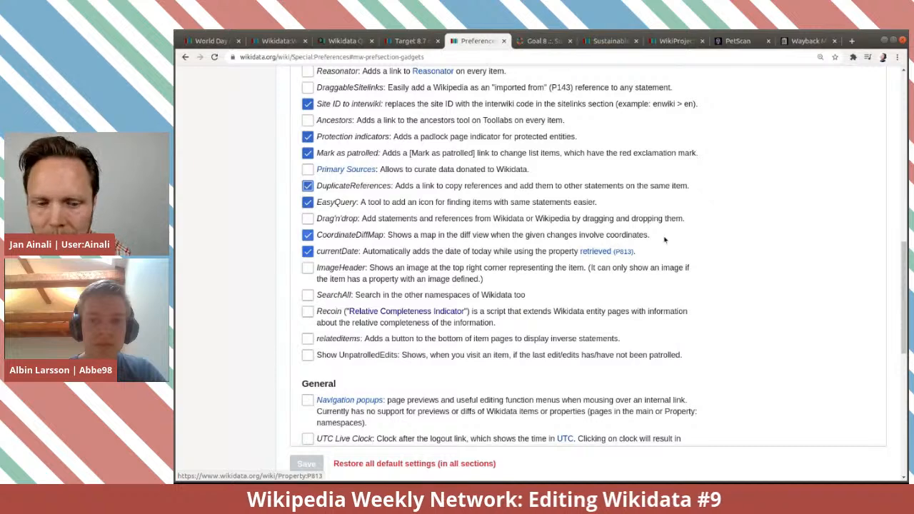
scroll(665, 242, up, 3)
scroll(664, 241, up, 5)
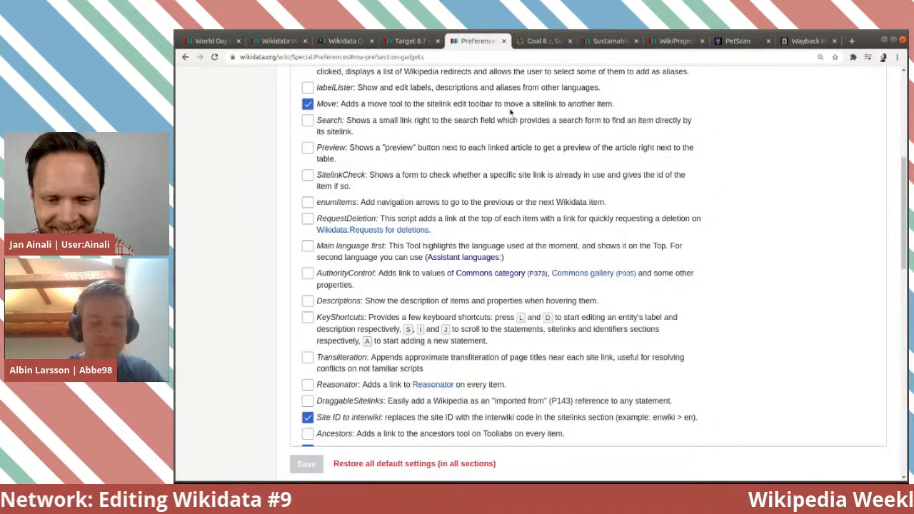
click(504, 40)
Review the references on the main subject statements of Target 8.7, down to the facet of statement.
scroll(608, 247, down, 4)
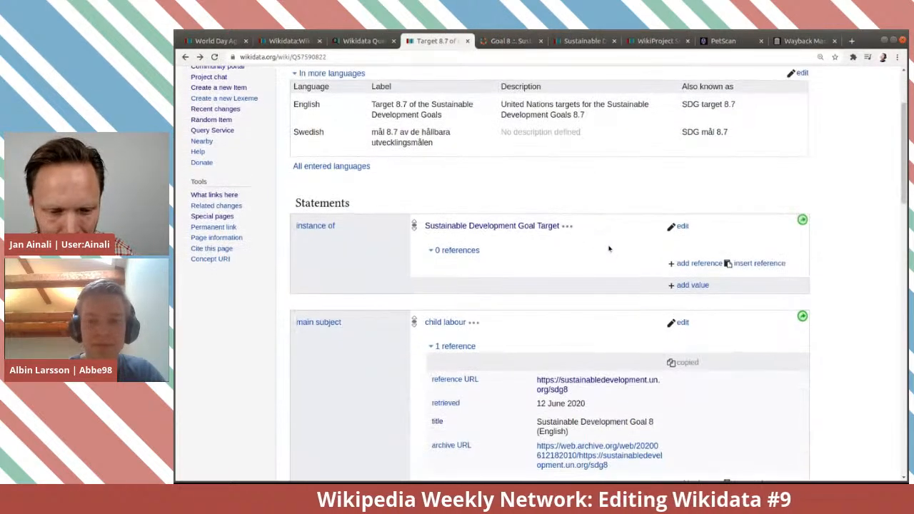
scroll(610, 248, down, 5)
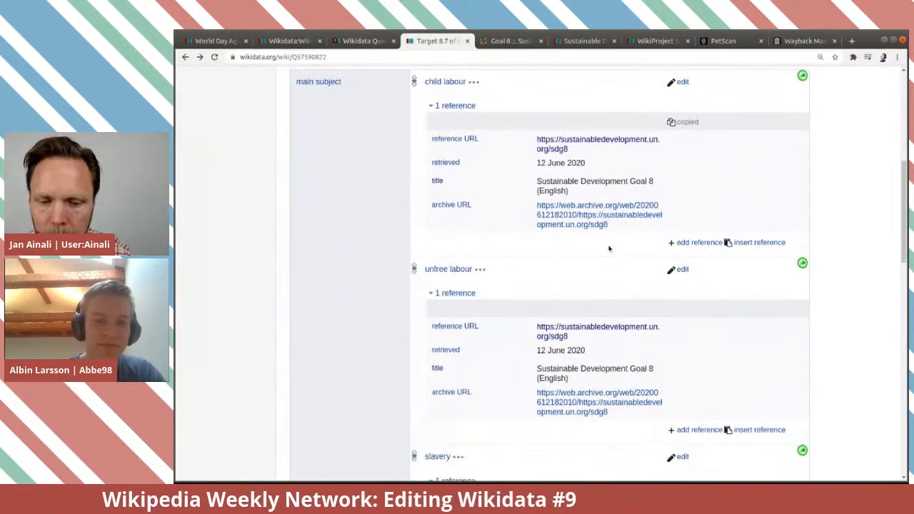
scroll(610, 247, down, 4)
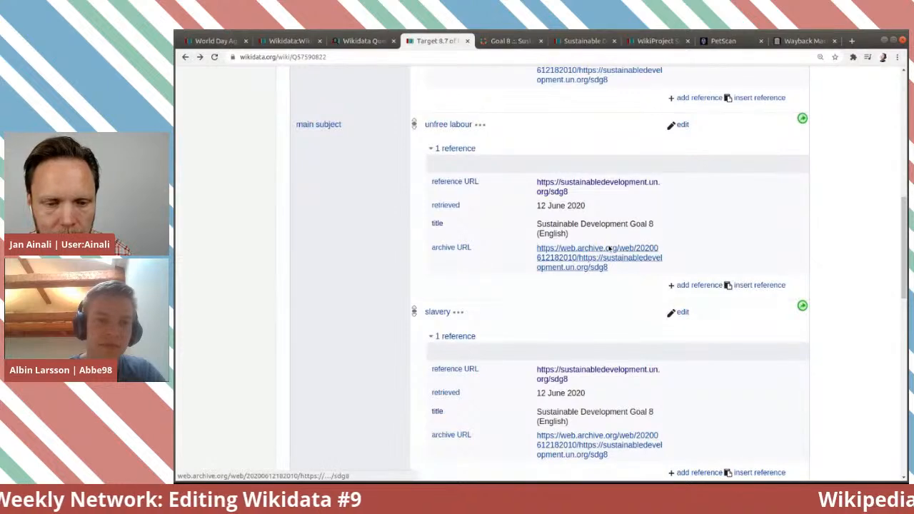
scroll(609, 249, down, 6)
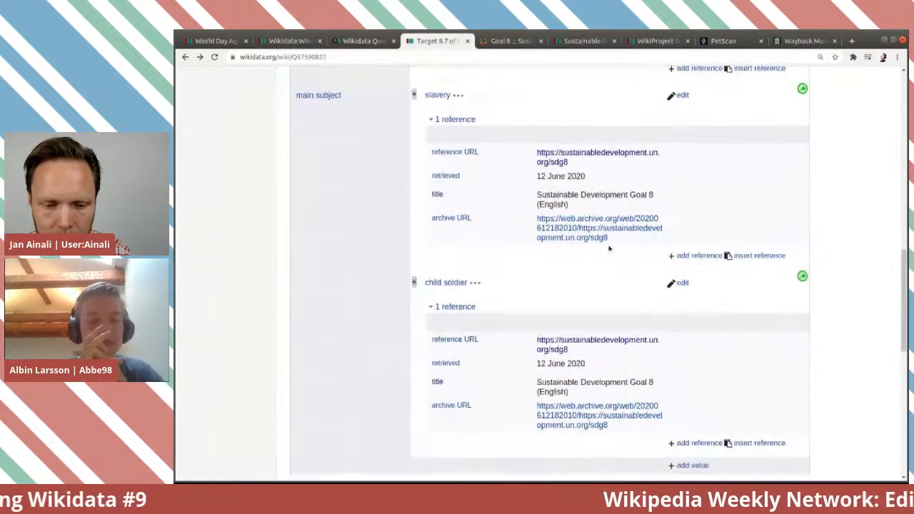
scroll(609, 248, down, 2)
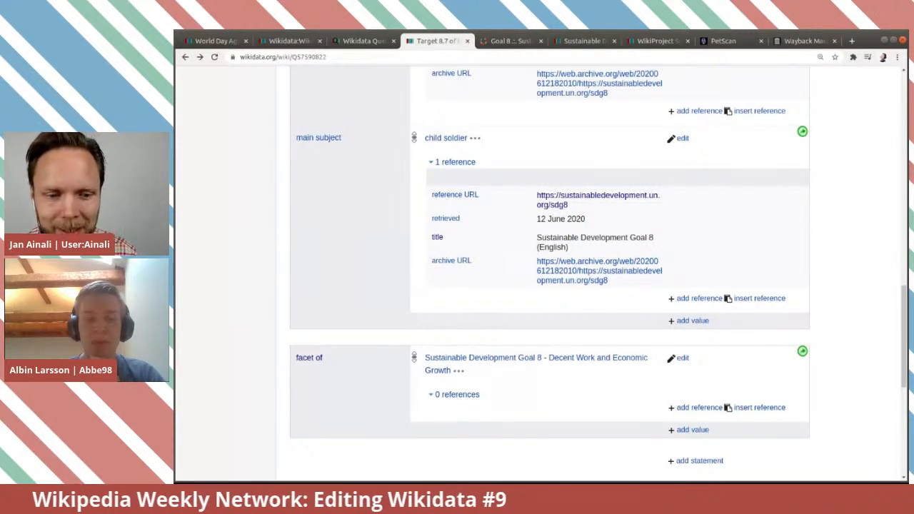
Open the WikiProject Sustainable Development query "List of Sustainable Development Goal Targets" in the Wikidata Query Service and run it.
click(294, 43)
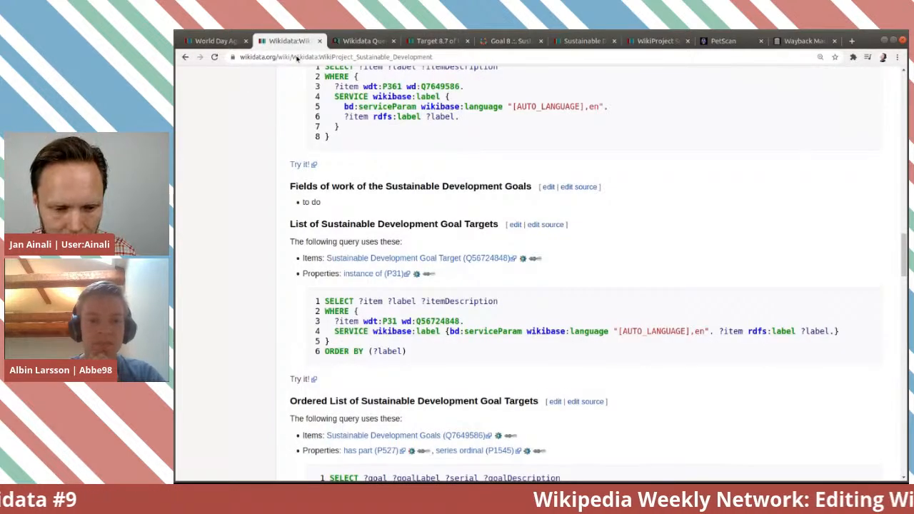
scroll(332, 222, down, 2)
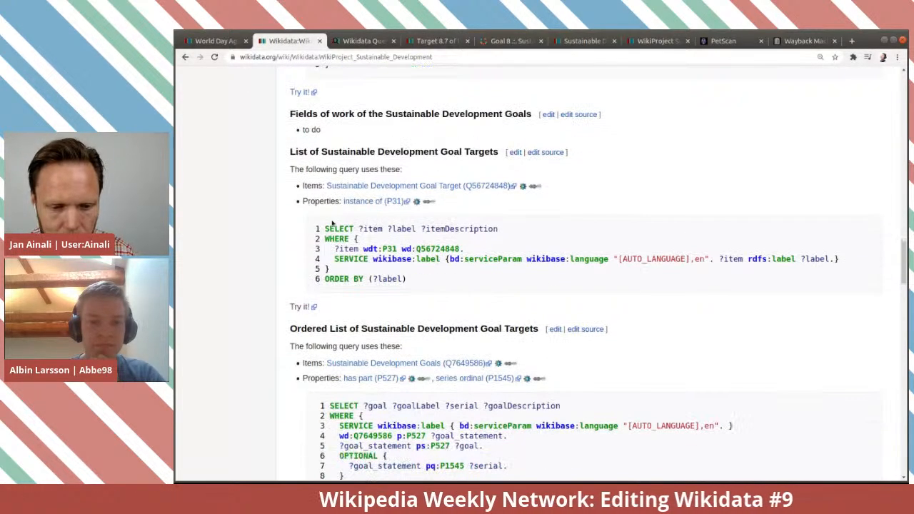
scroll(331, 223, down, 1)
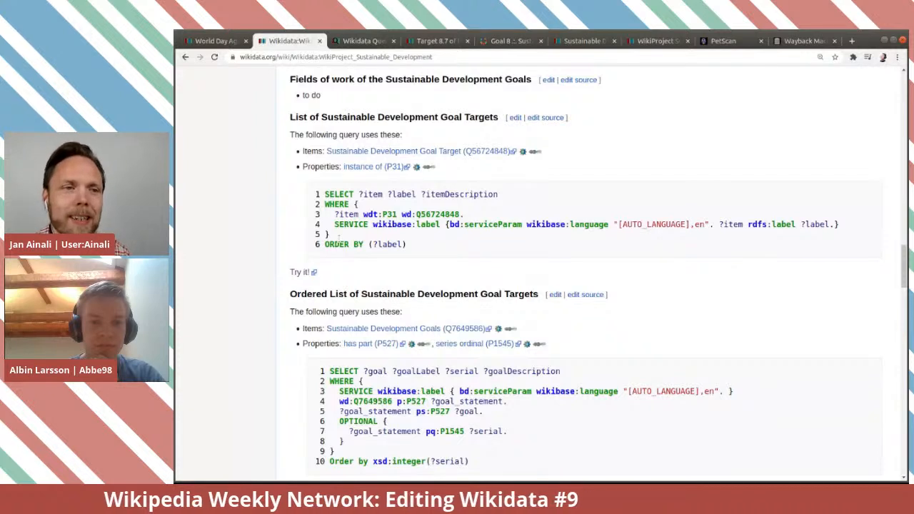
scroll(339, 236, down, 1)
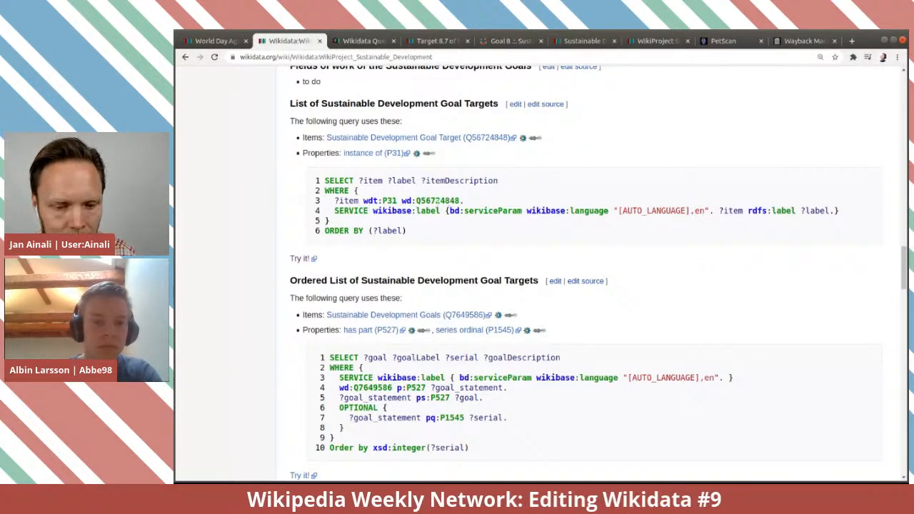
click(300, 260)
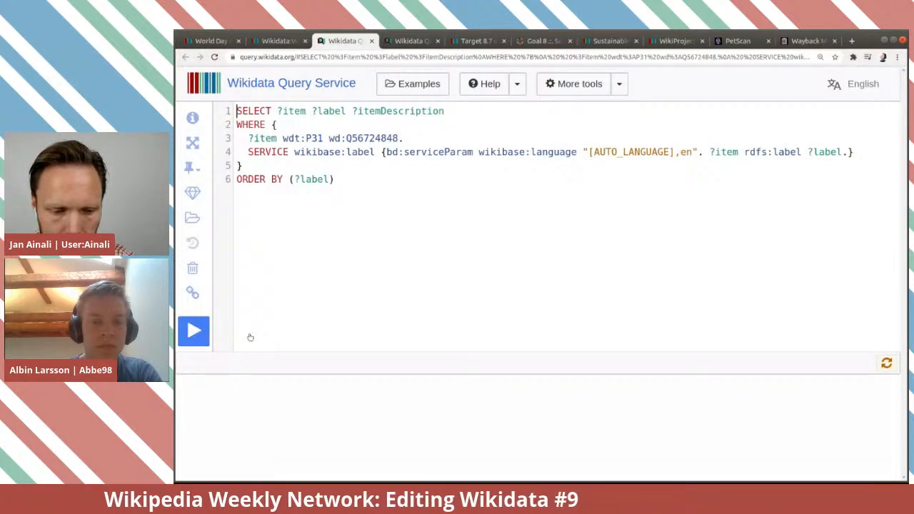
key(ctrl+Return)
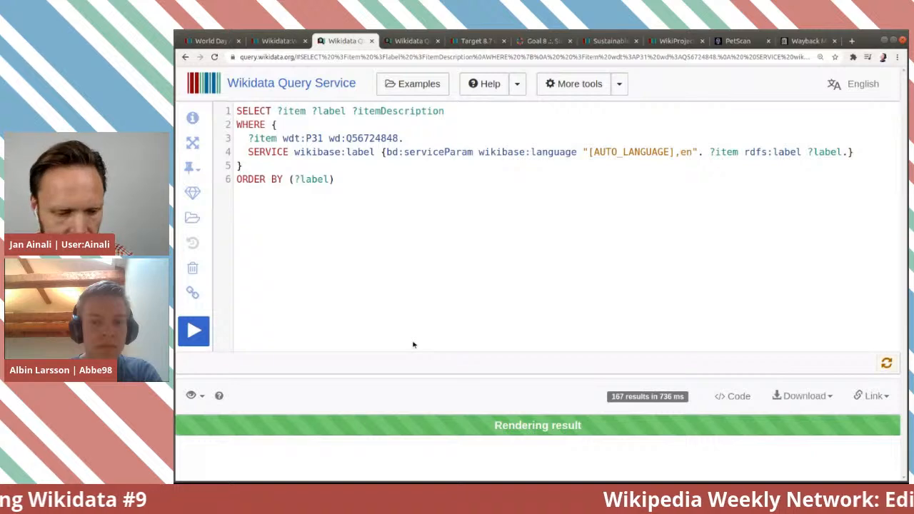
Look through the returned list of Sustainable Development Goal targets and return to the query text.
scroll(558, 363, down, 3)
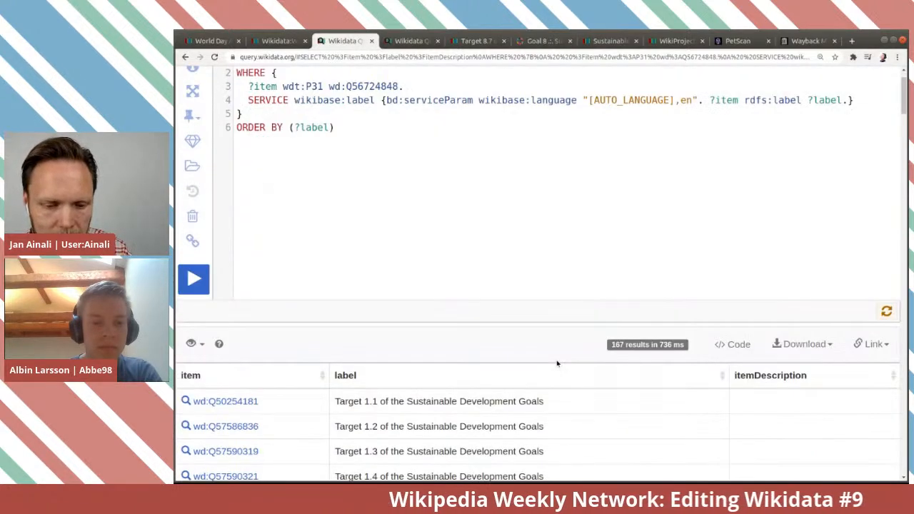
scroll(557, 363, down, 4)
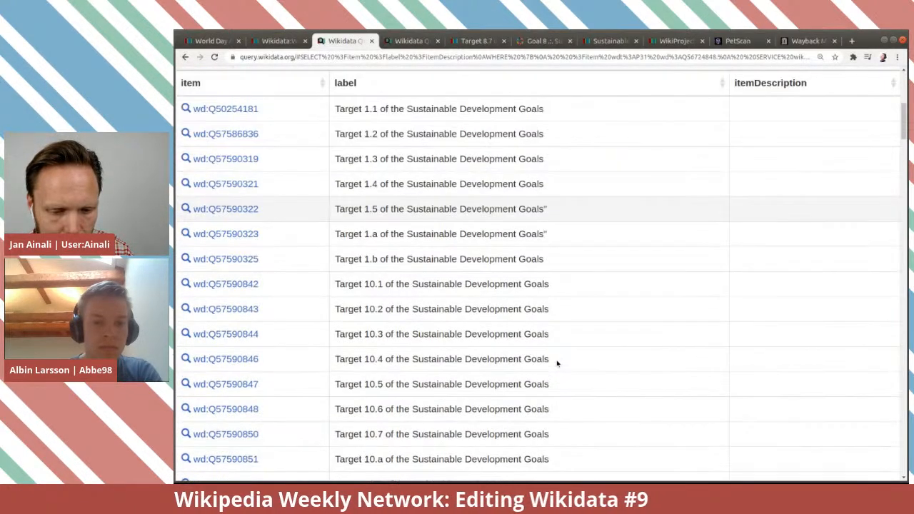
scroll(557, 362, down, 2)
scroll(539, 343, up, 5)
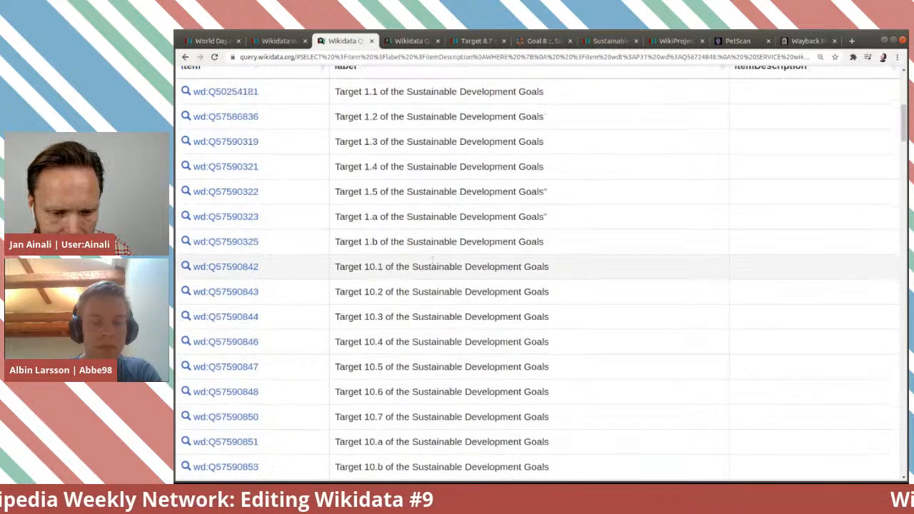
scroll(378, 303, up, 5)
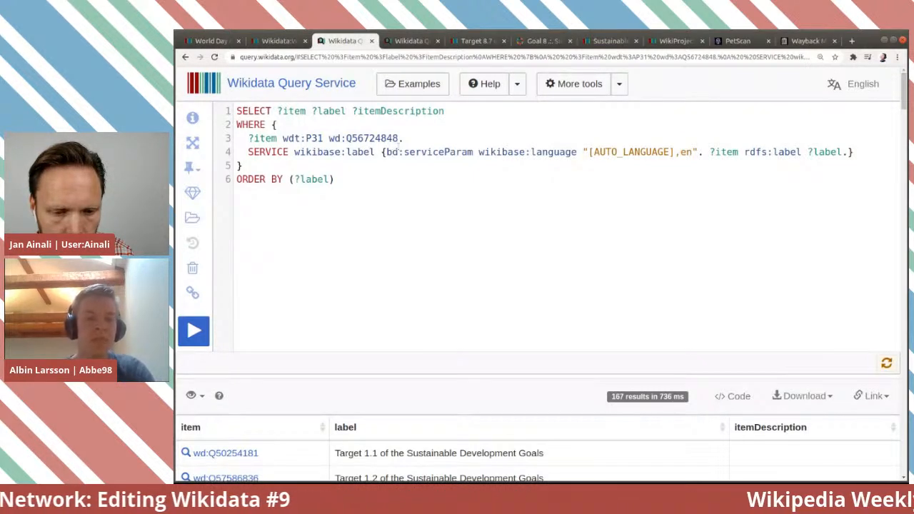
Below the instance-of line, start a MINUS clause for ?item with the property maintained by WikiProject (wdt:P6104).
click(408, 139)
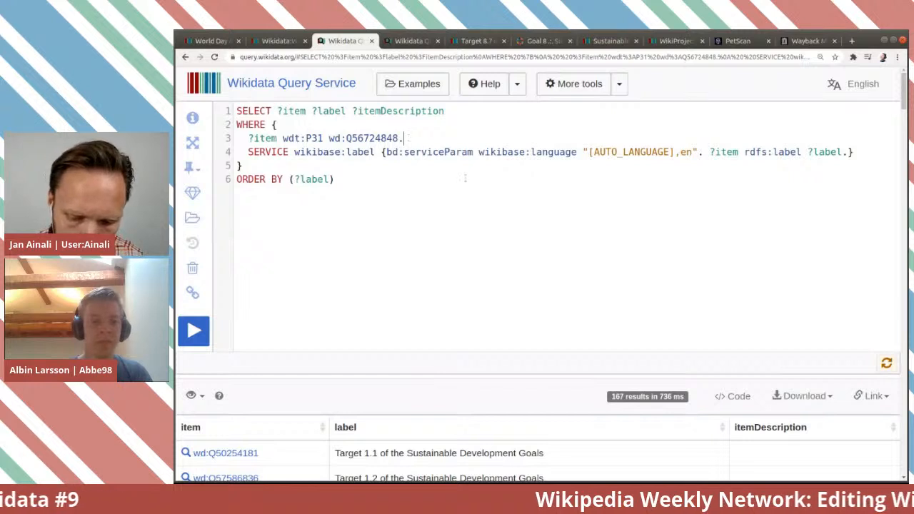
key(Return)
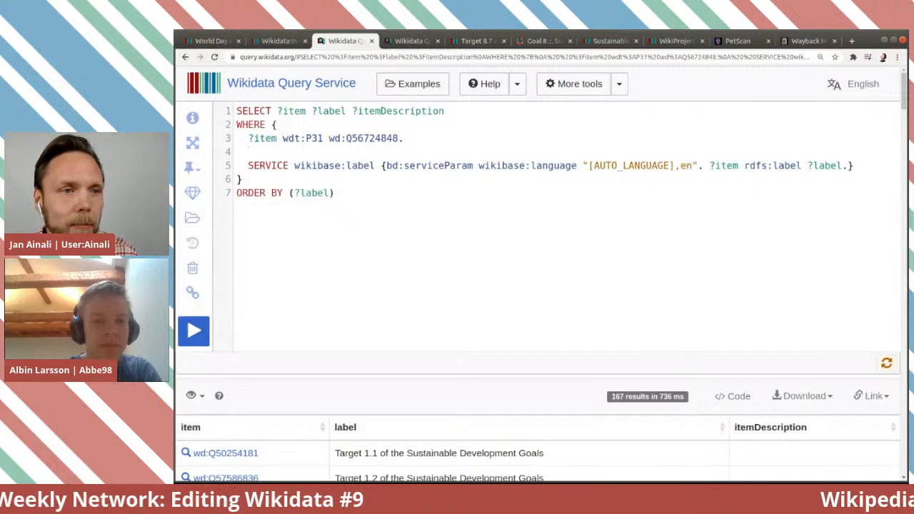
text(MINUS()
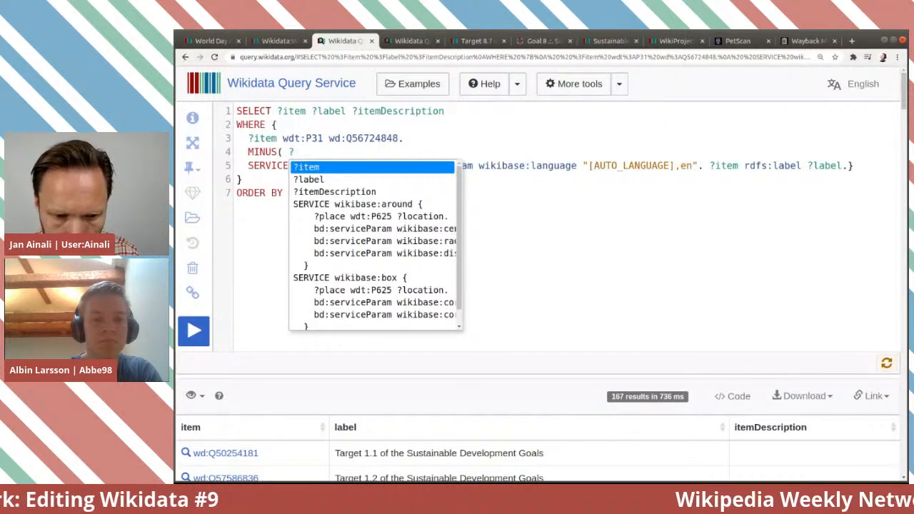
text(i)
key(Return)
text(wdt:)
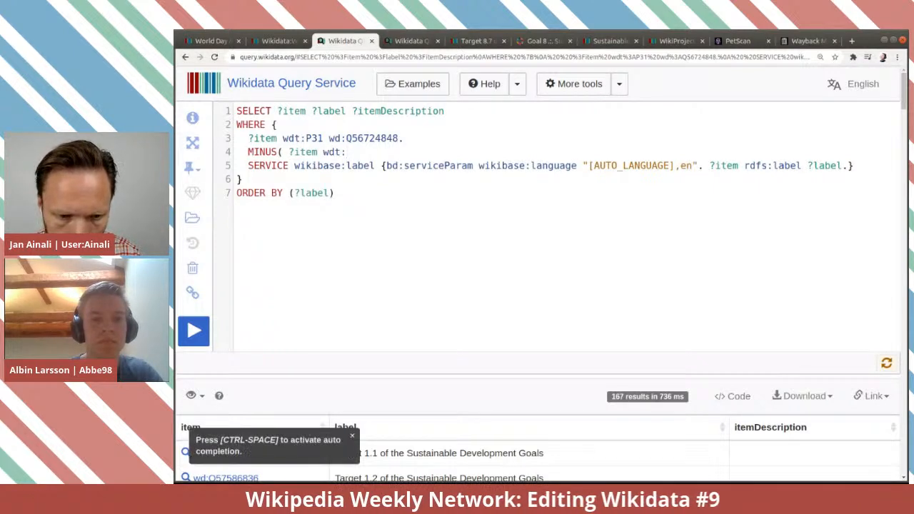
text(P)
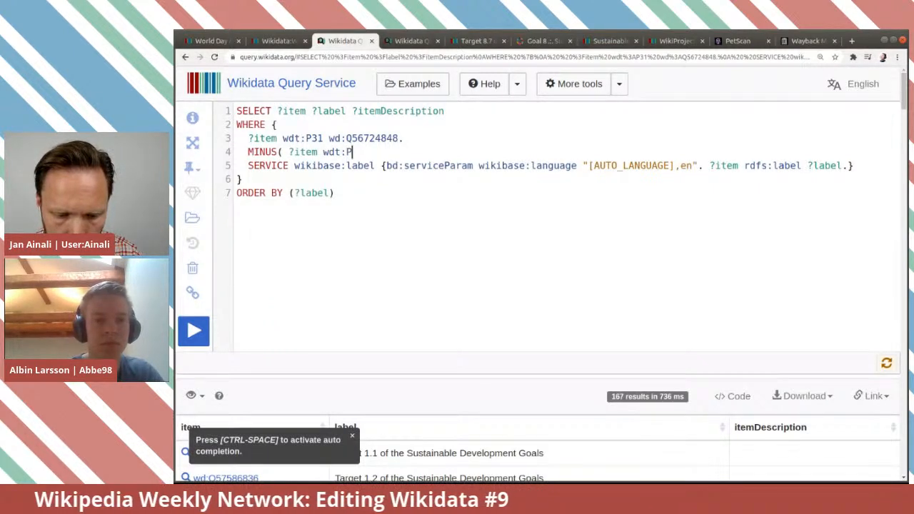
key(BackSpace)
text(maia)
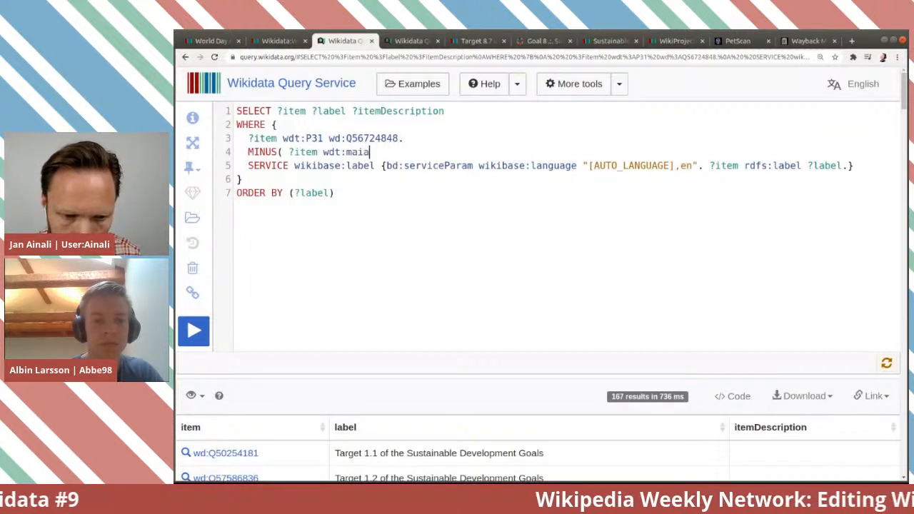
key(BackSpace)
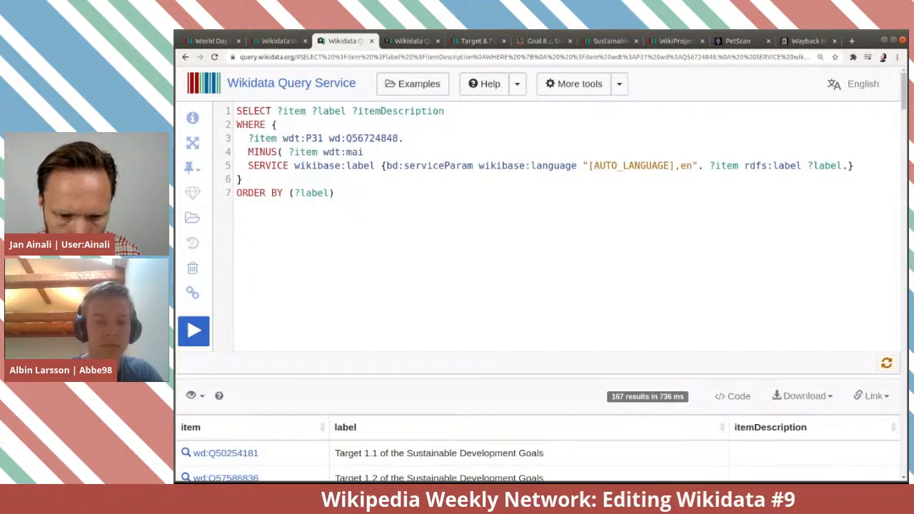
text(nt)
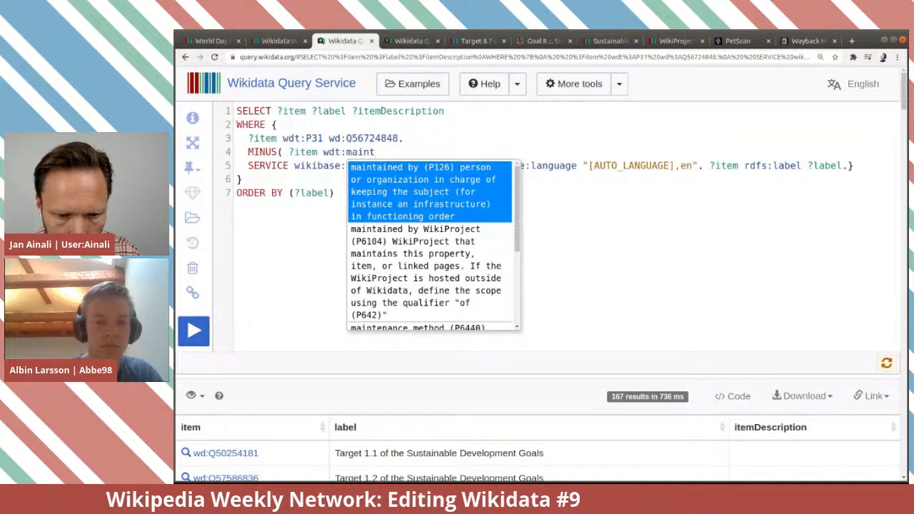
click(447, 273)
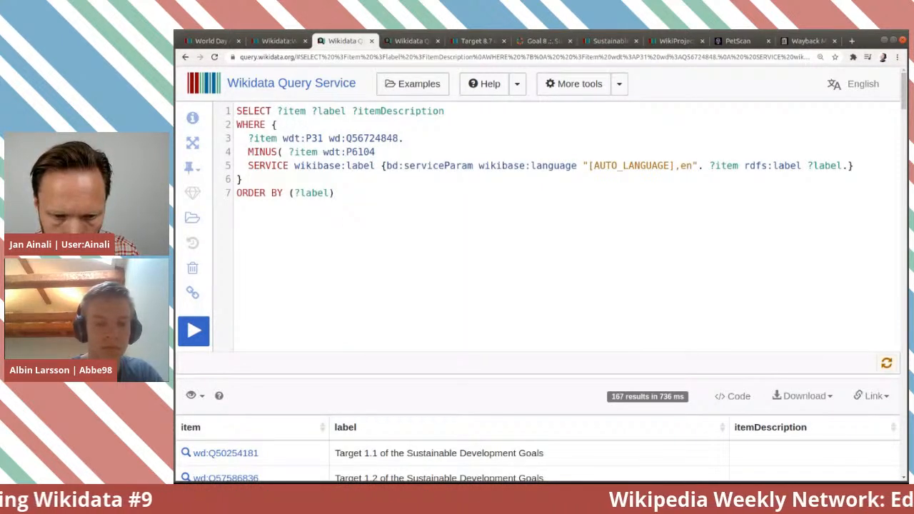
Get the WikiProject Sustainable Development item ID via its project page and complete the MINUS clause with wd:Q56507949.
text(wd:)
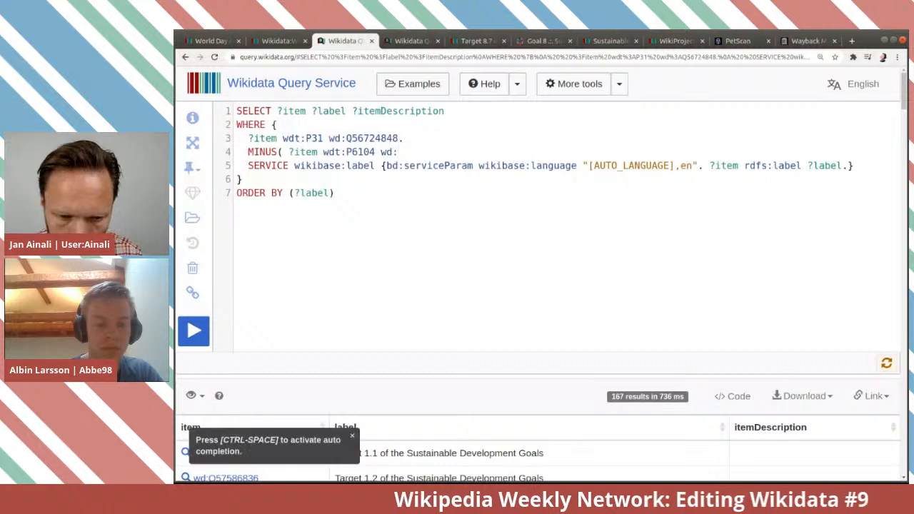
key(ctrl+Page_Up)
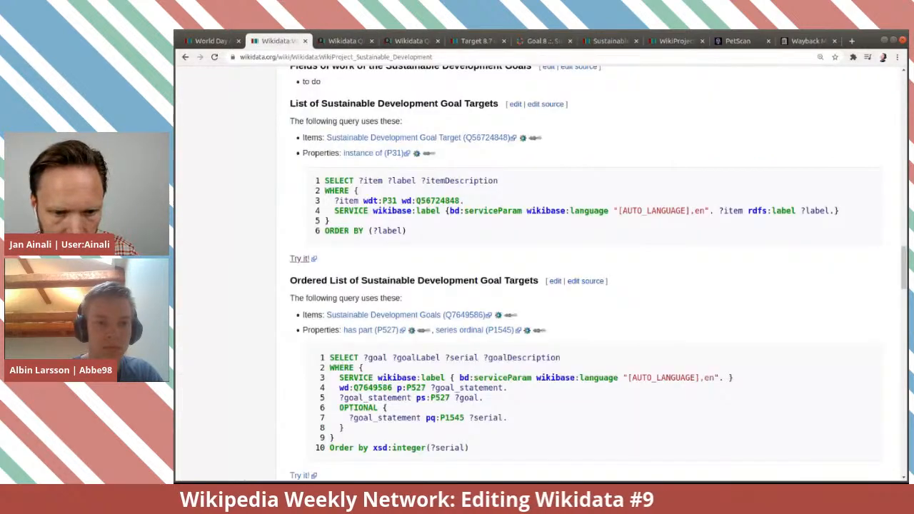
scroll(447, 273, up, 15)
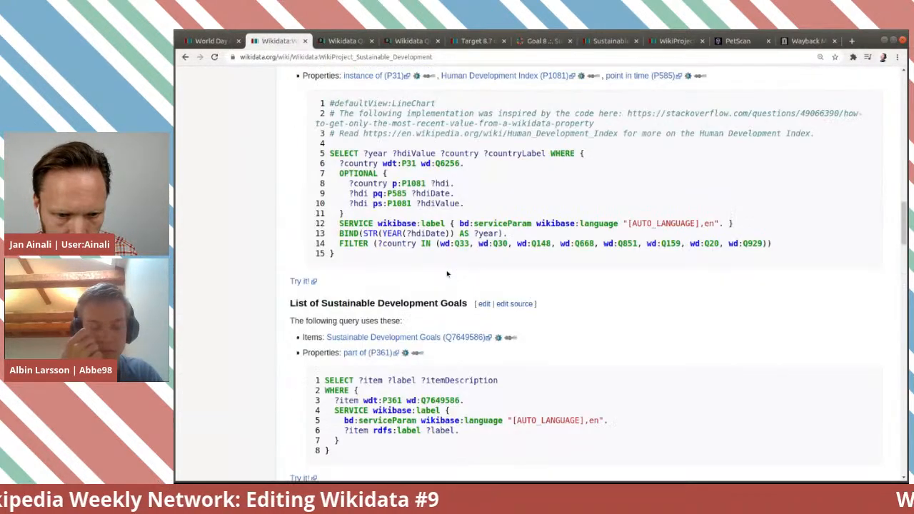
scroll(448, 274, up, 15)
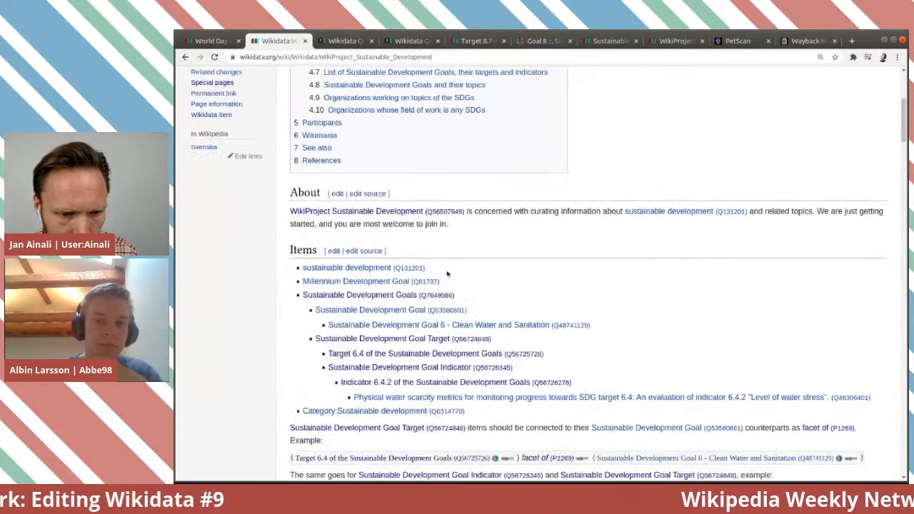
middle_click(225, 249)
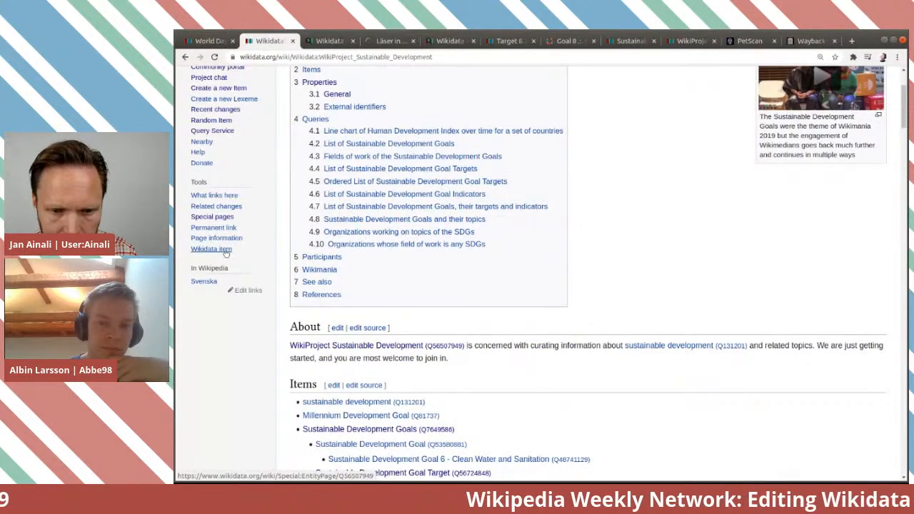
key(ctrl+Page_Down)
key(ctrl+Page_Down)
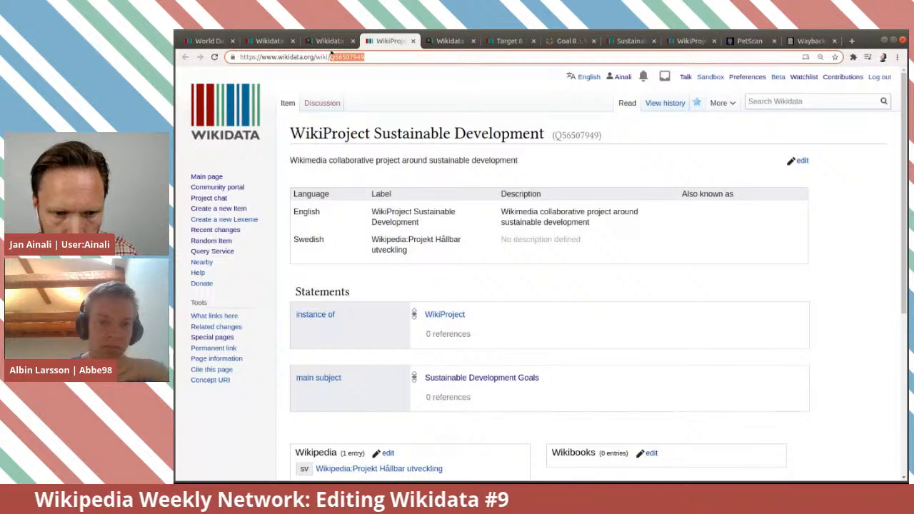
click(331, 43)
text(Q56507949)
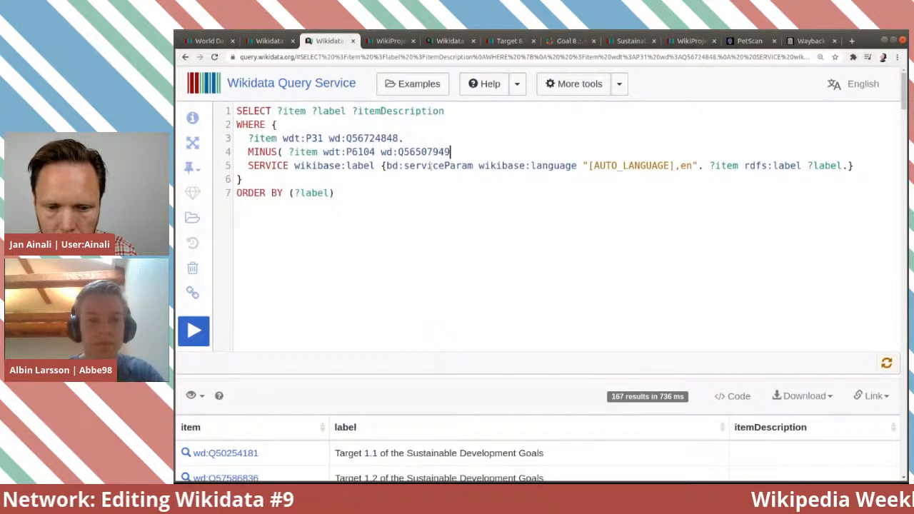
mouse_move(471, 148)
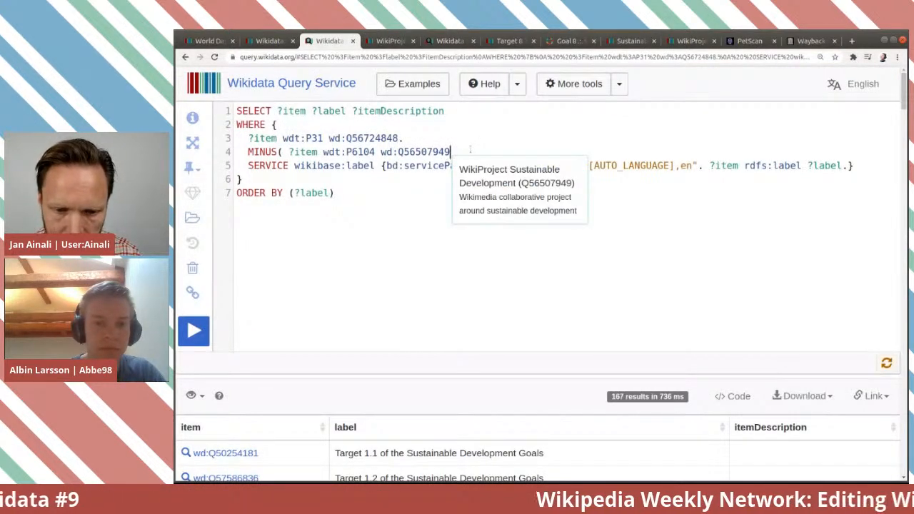
text())
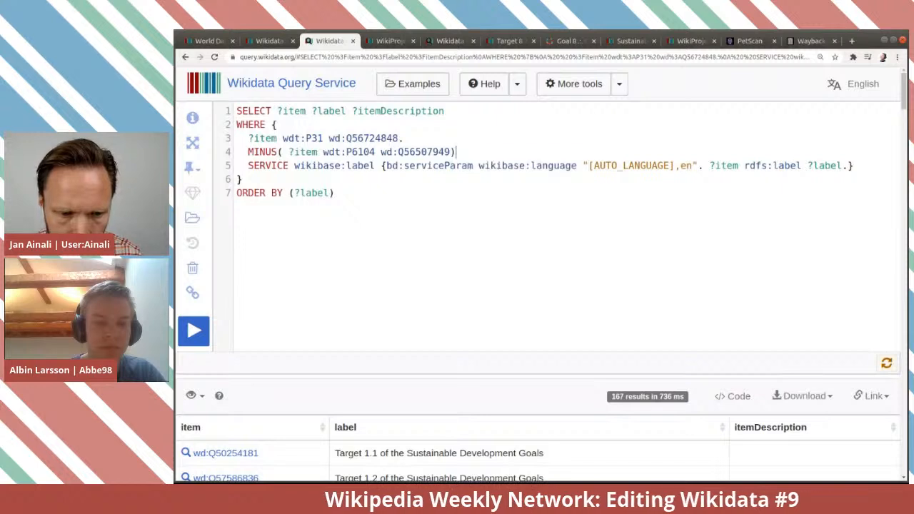
Run the query, replace the MINUS clause's parentheses with curly braces, then rerun it and check the results.
click(193, 333)
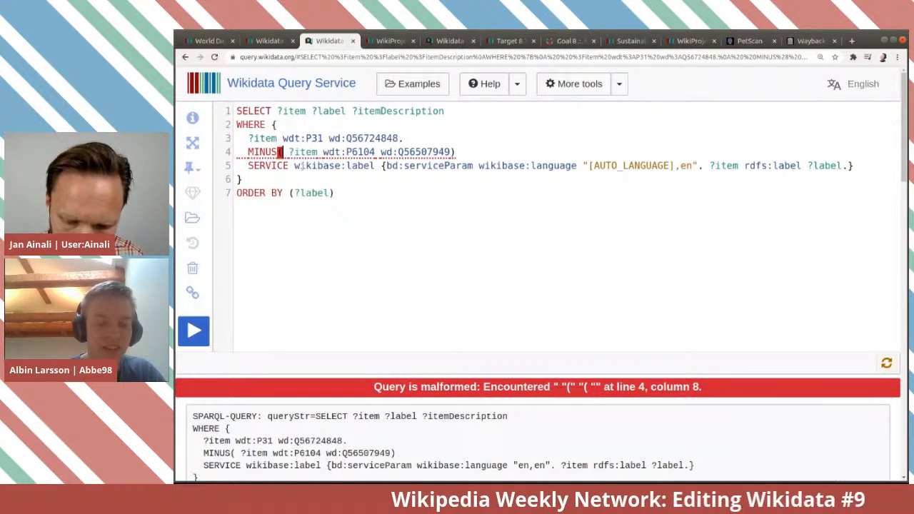
key(Delete)
text({)
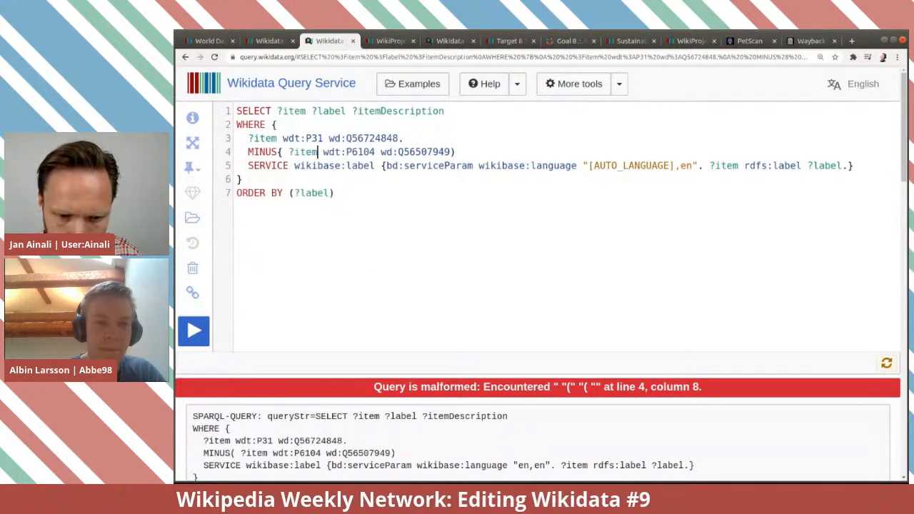
click(398, 151)
click(455, 151)
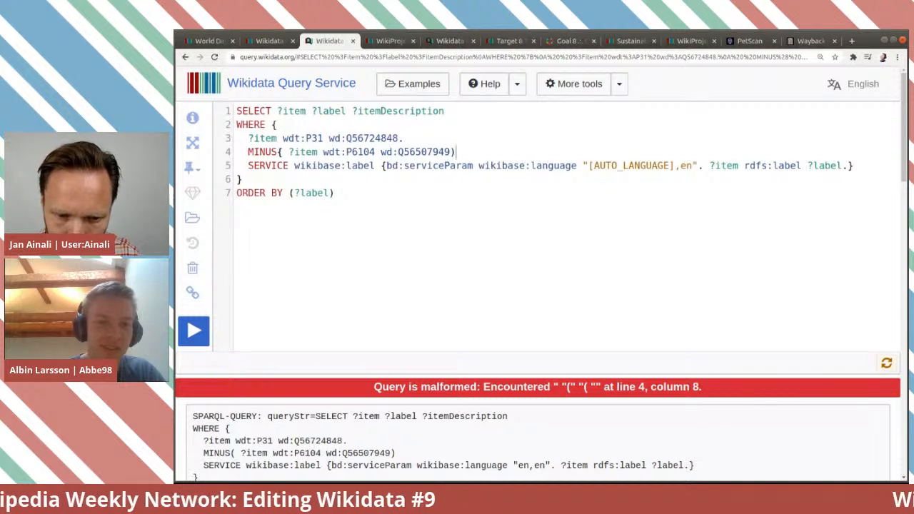
key(Delete)
text(})
click(200, 343)
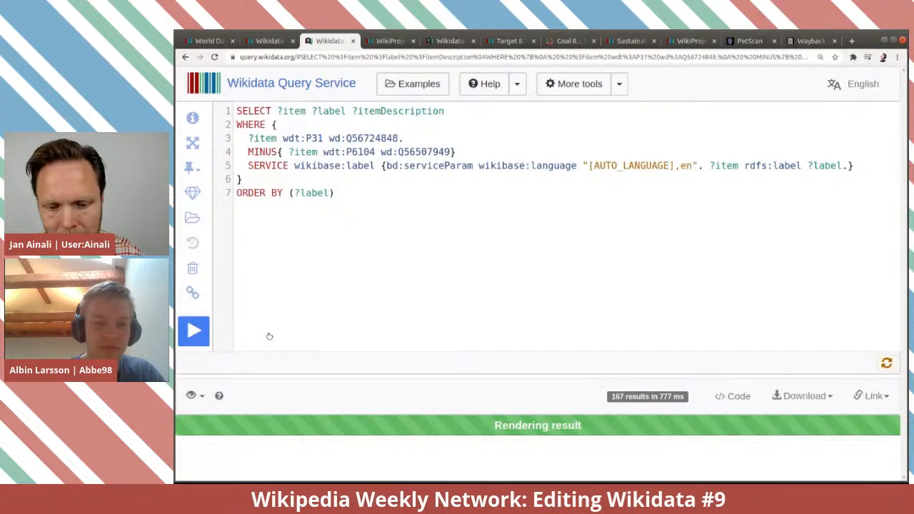
scroll(353, 325, down, 3)
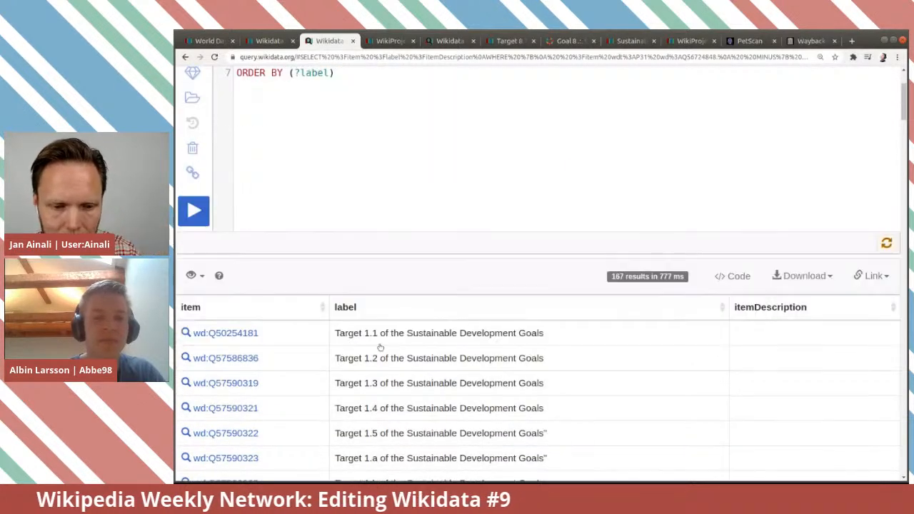
scroll(380, 348, up, 2)
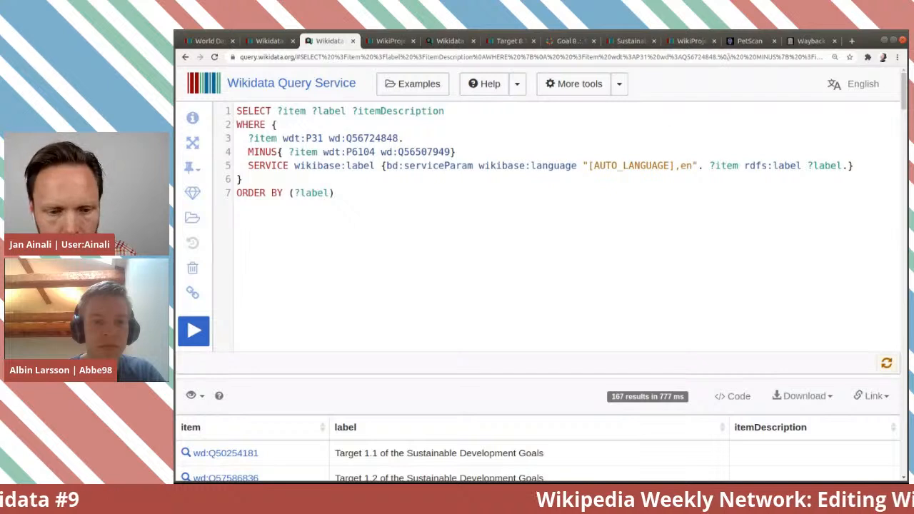
Switch to PetScan, compare its prefilled SPARQL query with the one in the Wikidata Query Service, and show its result list.
click(736, 43)
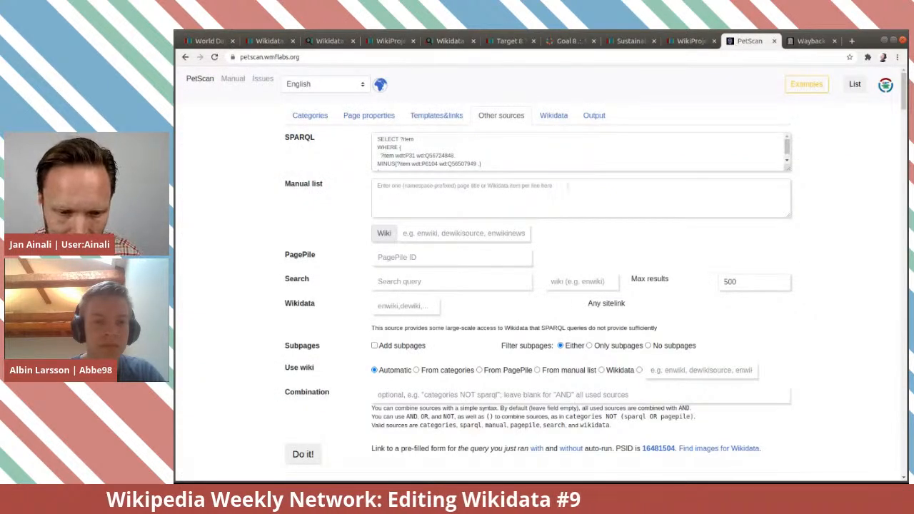
scroll(562, 158, down, 1)
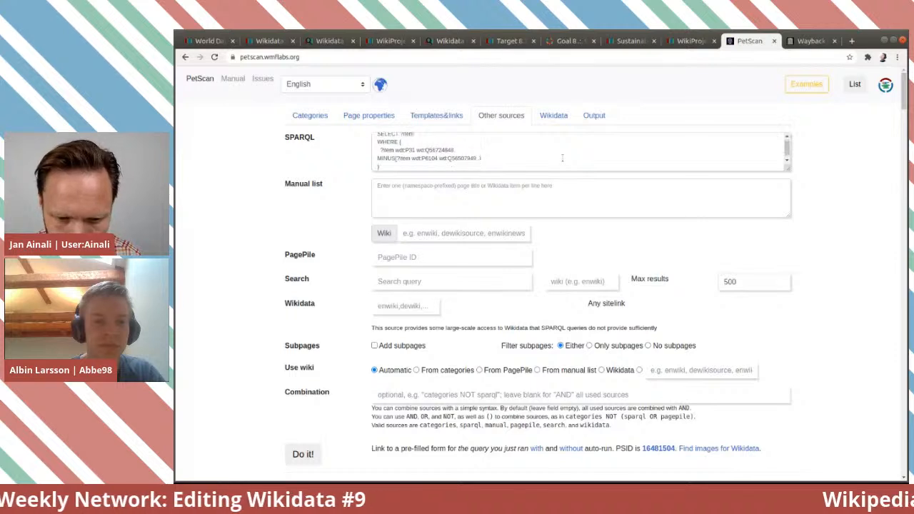
click(491, 154)
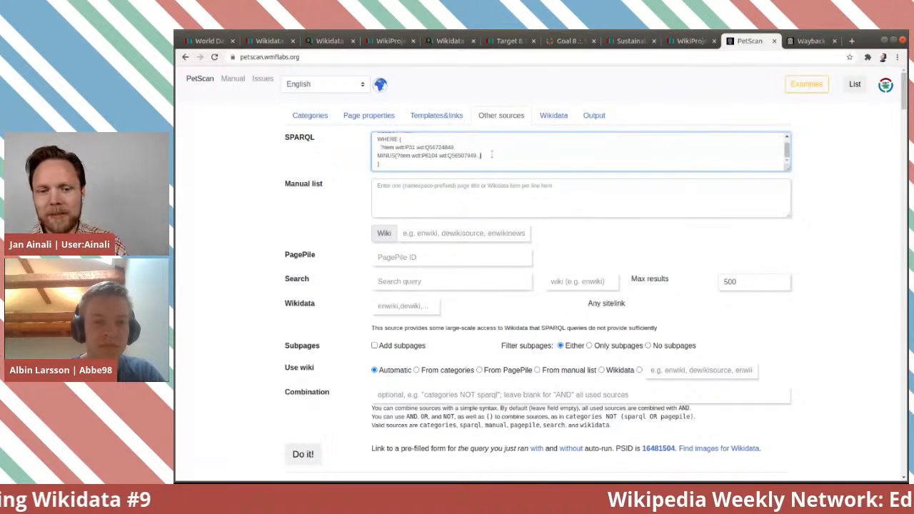
scroll(492, 154, up, 1)
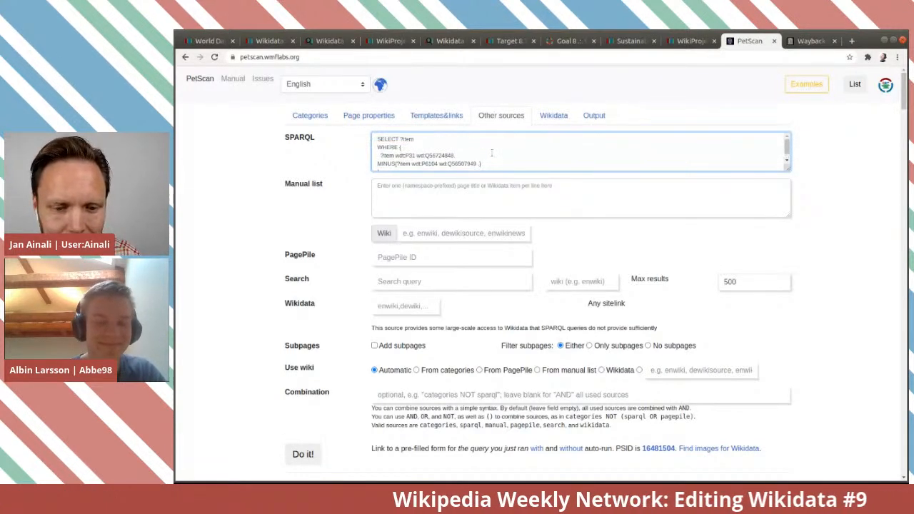
click(329, 41)
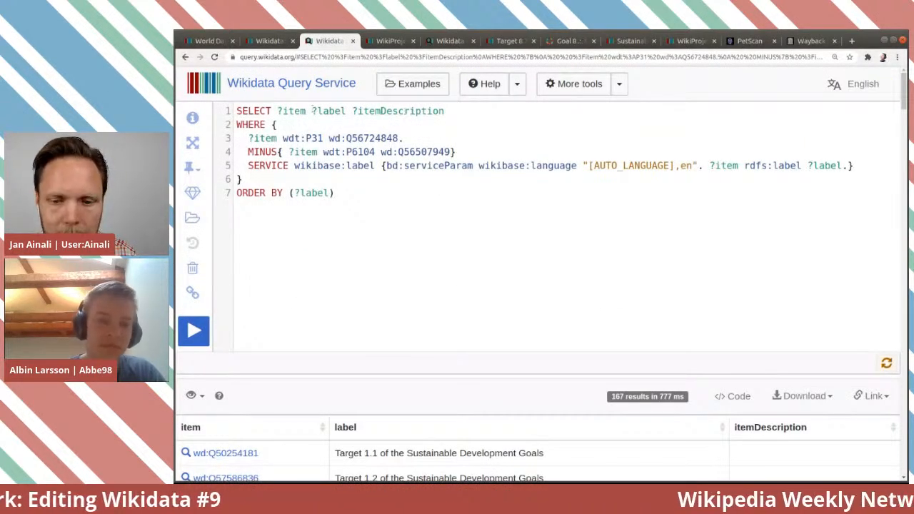
click(751, 40)
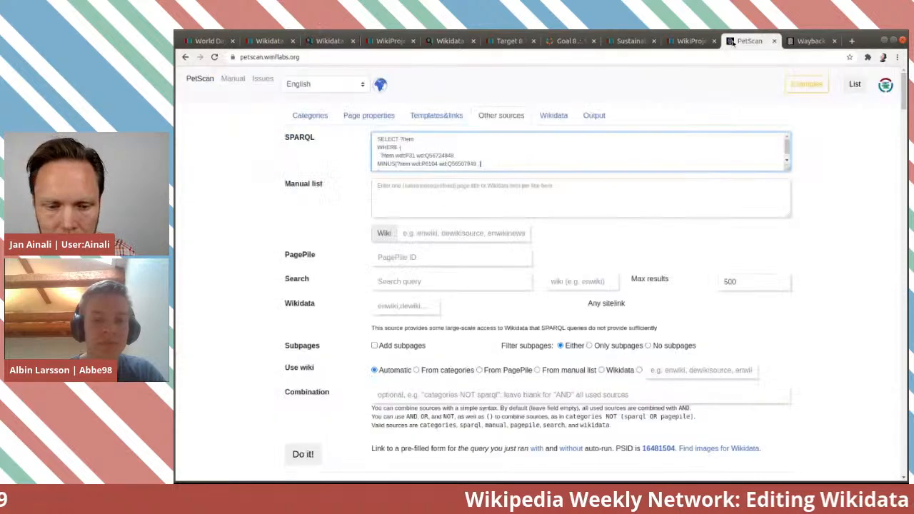
scroll(728, 280, down, 2)
scroll(807, 293, down, 1)
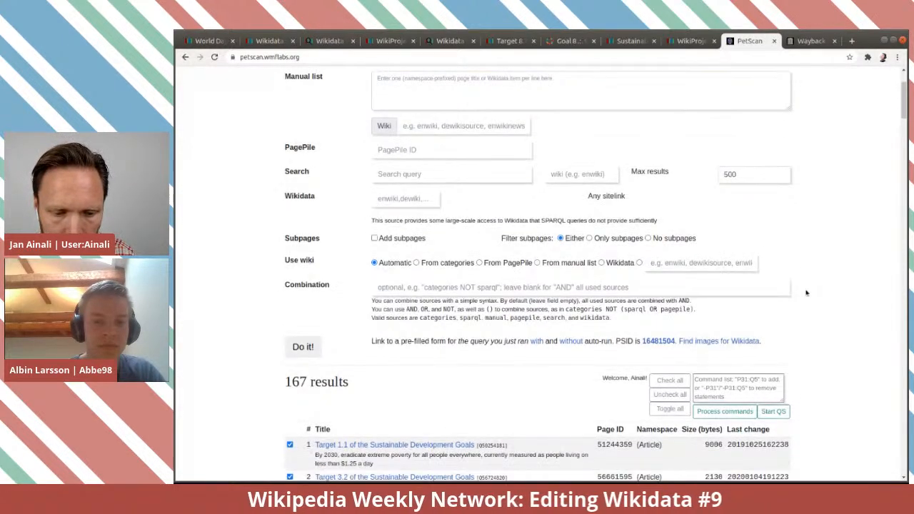
Reset PetScan to a blank form and open its empty SPARQL source for entry.
scroll(808, 293, down, 3)
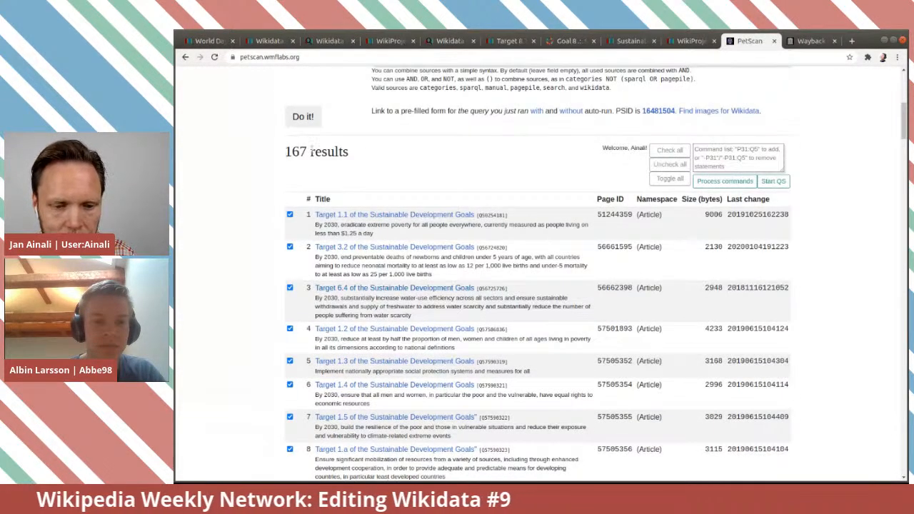
scroll(339, 243, up, 5)
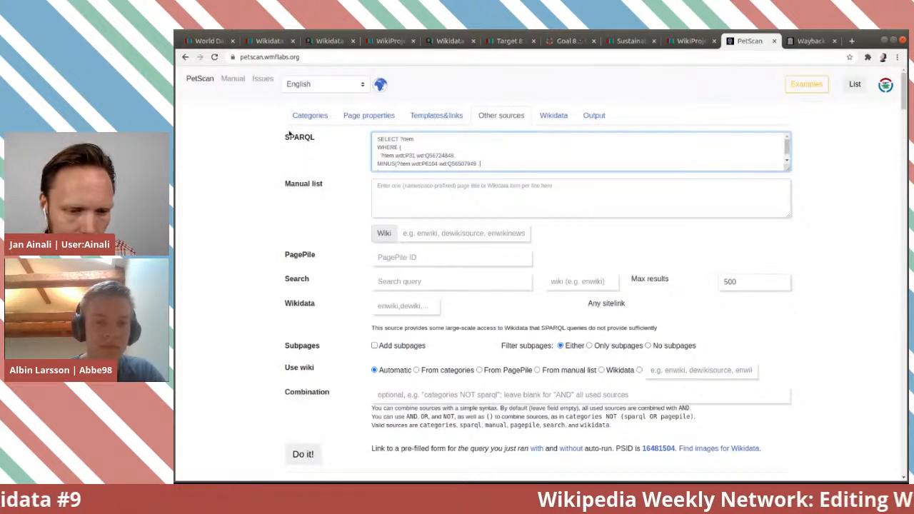
click(199, 80)
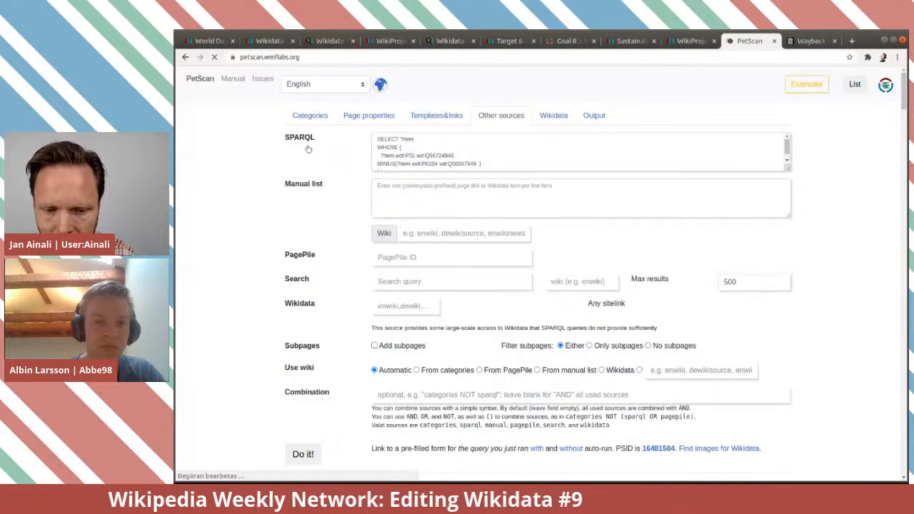
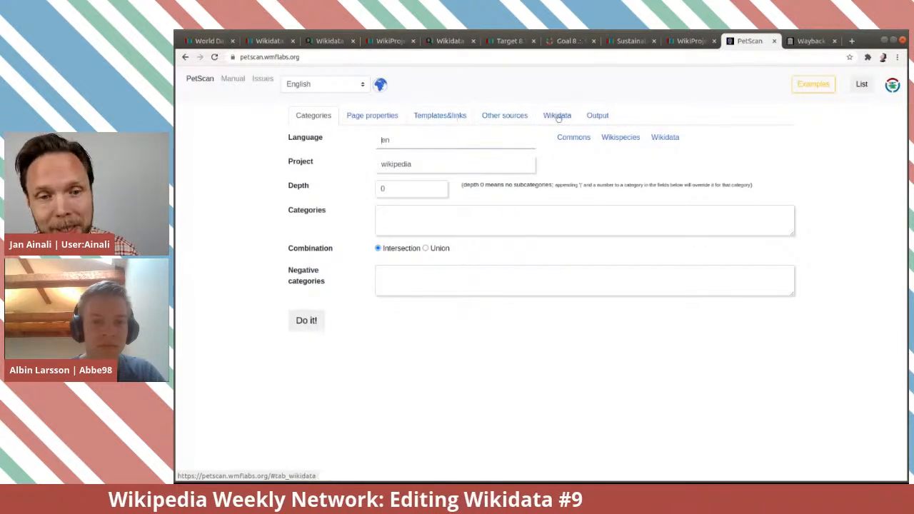
click(514, 116)
click(452, 144)
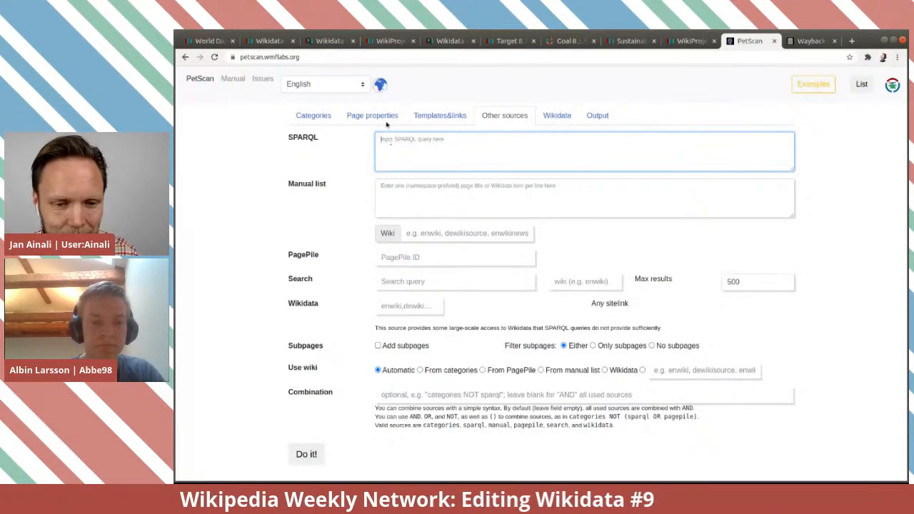
Copy the Wikidata Query Service query without its ORDER BY line into PetScan's SPARQL source.
click(330, 41)
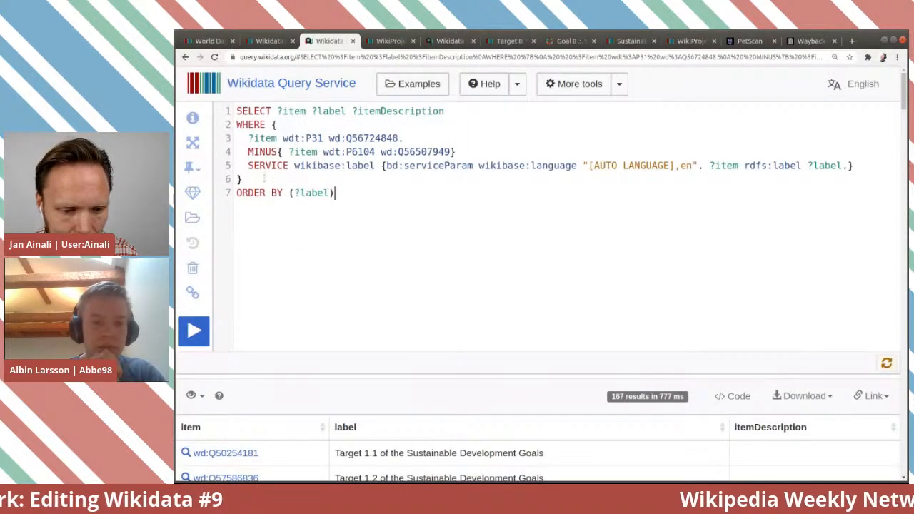
drag(265, 178, 236, 113)
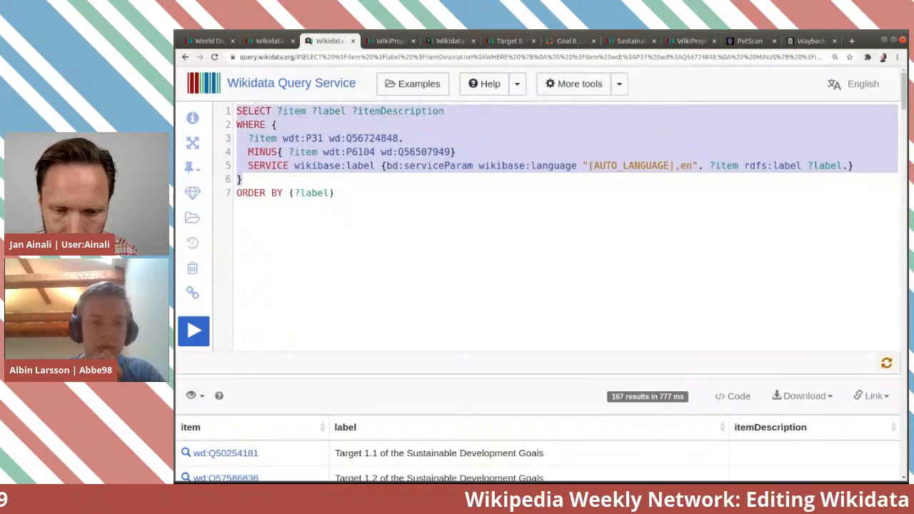
click(751, 41)
click(416, 138)
key(ctrl+v)
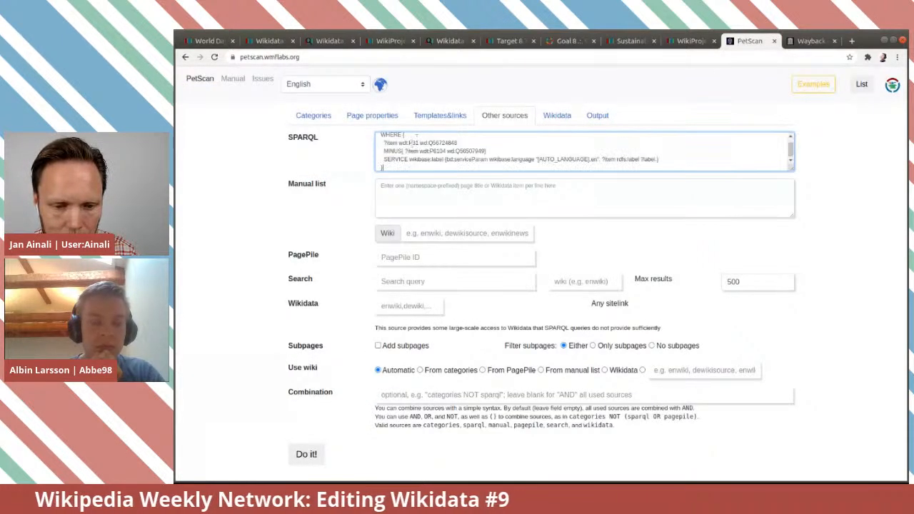
Delete the label SERVICE line and the ?label and ?itemDescription variables from the pasted query, keeping only SELECT ?item.
double_click(438, 159)
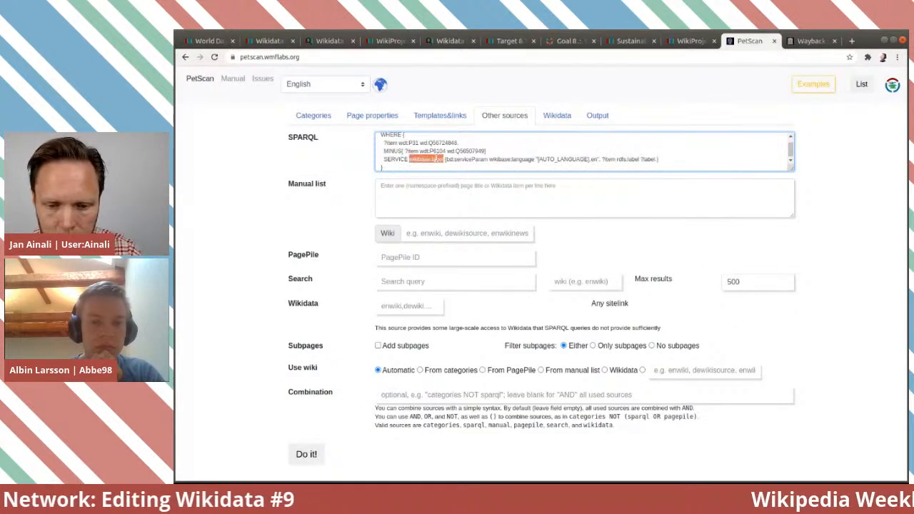
triple_click(437, 160)
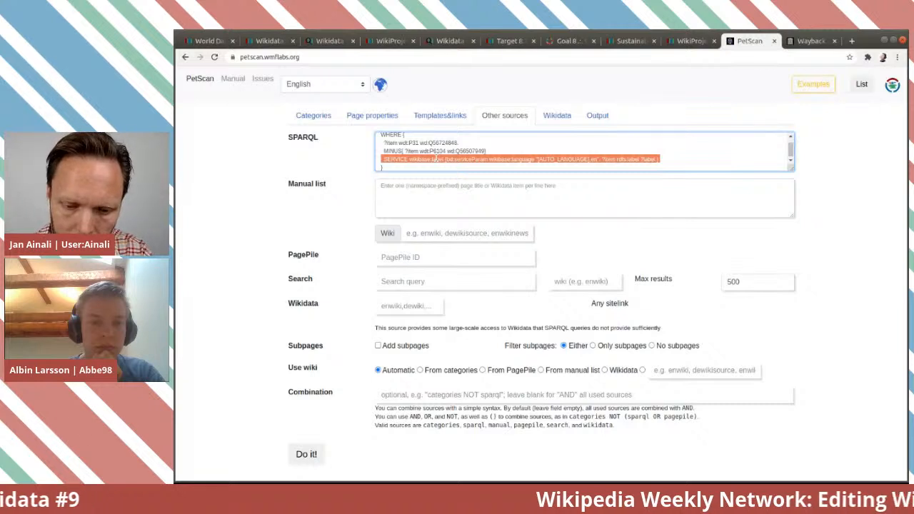
key(Delete)
scroll(439, 150, up, 1)
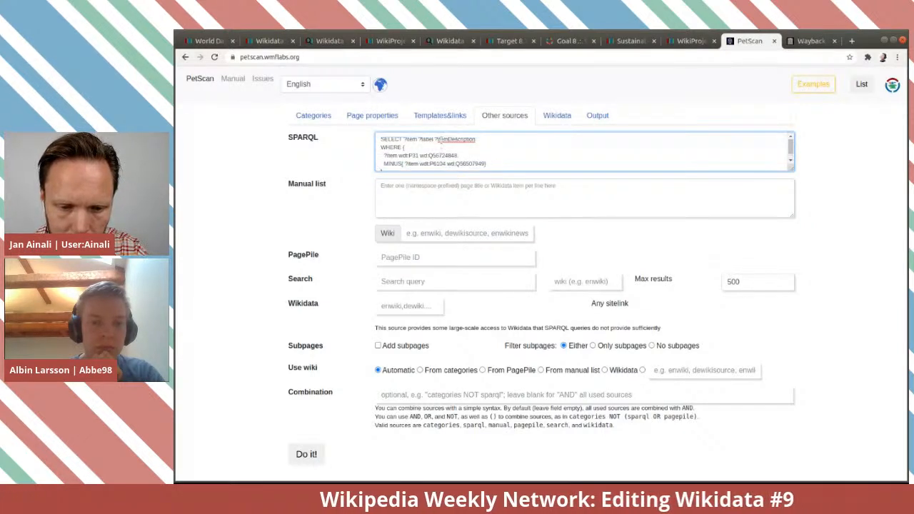
drag(420, 139, 481, 141)
key(Delete)
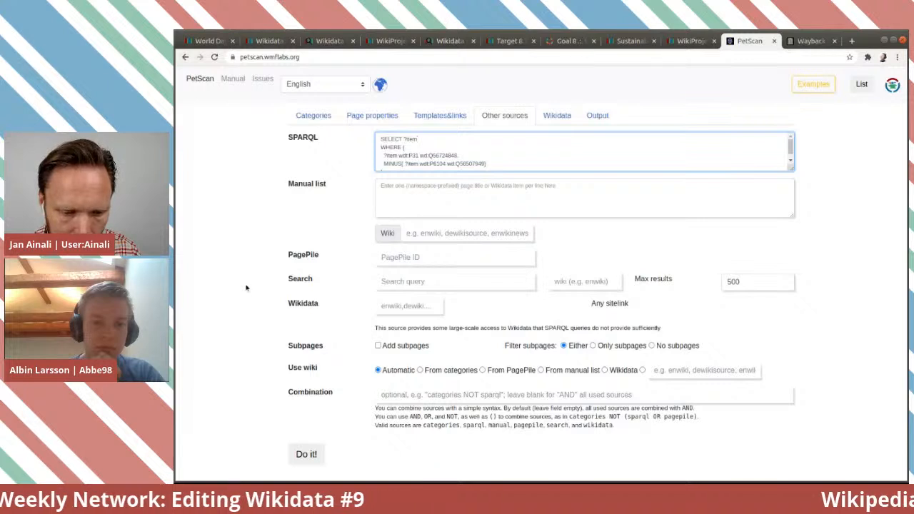
Run the PetScan query and review the resulting Sustainable Development Goal targets and the command list area.
click(307, 455)
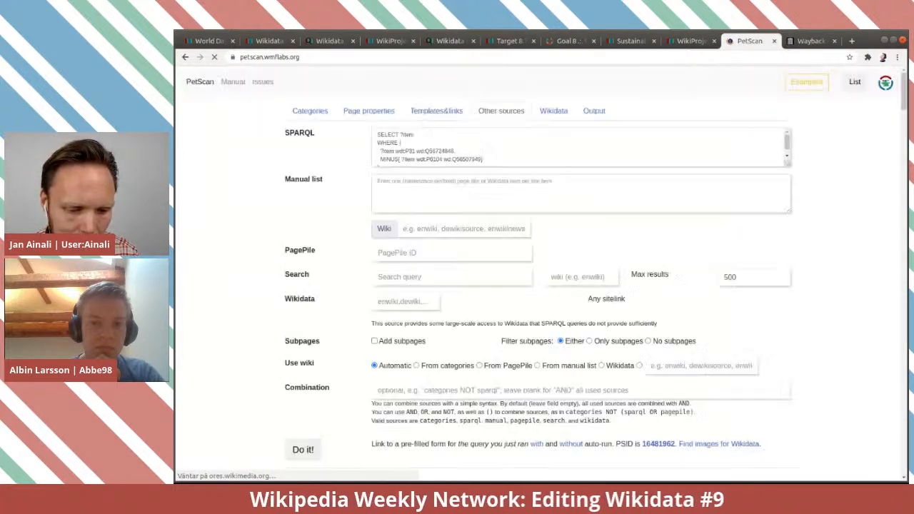
scroll(252, 282, down, 3)
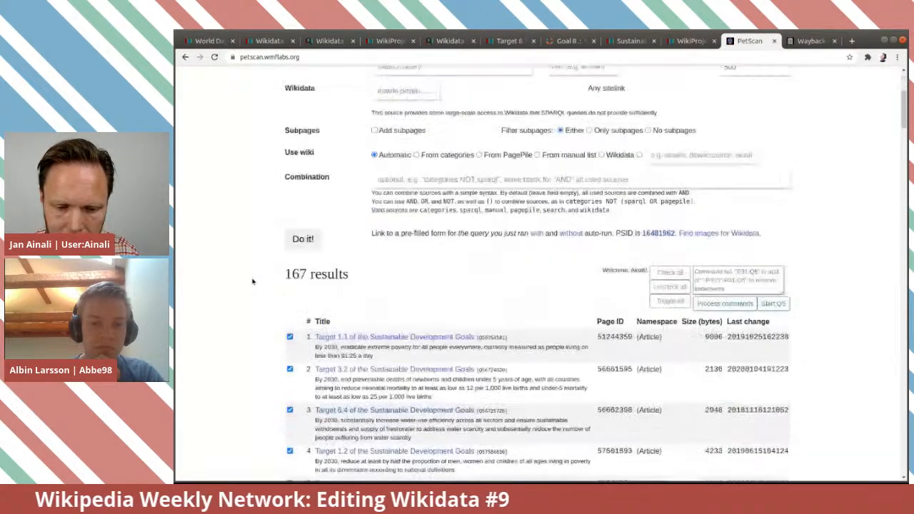
scroll(253, 281, down, 5)
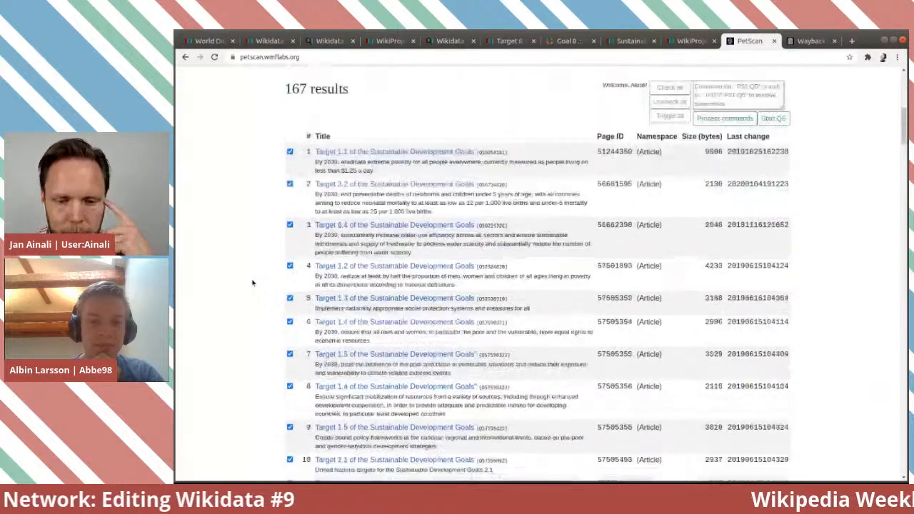
scroll(252, 281, up, 3)
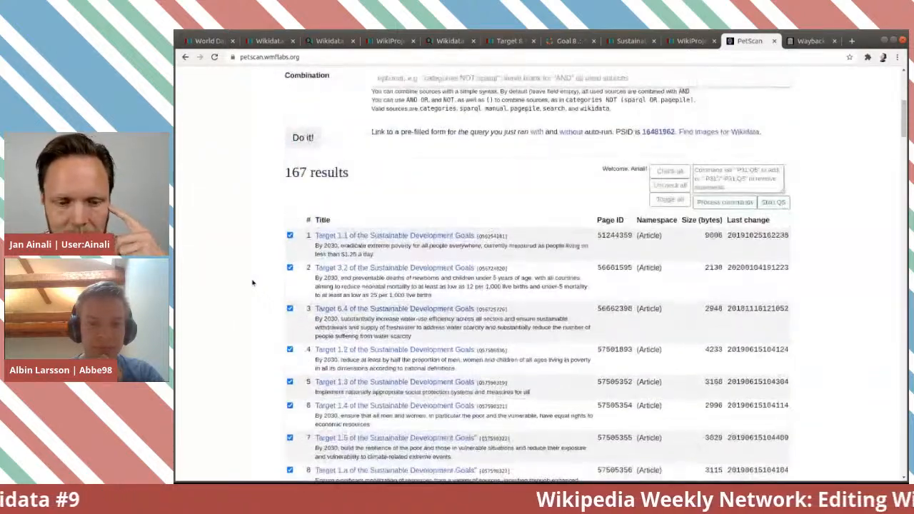
scroll(285, 297, down, 1)
scroll(318, 314, up, 2)
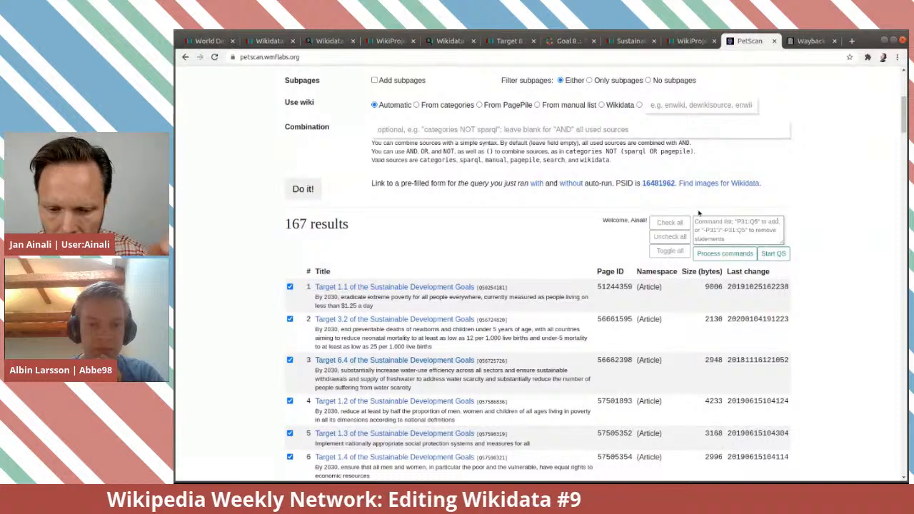
key(ctrl+plus)
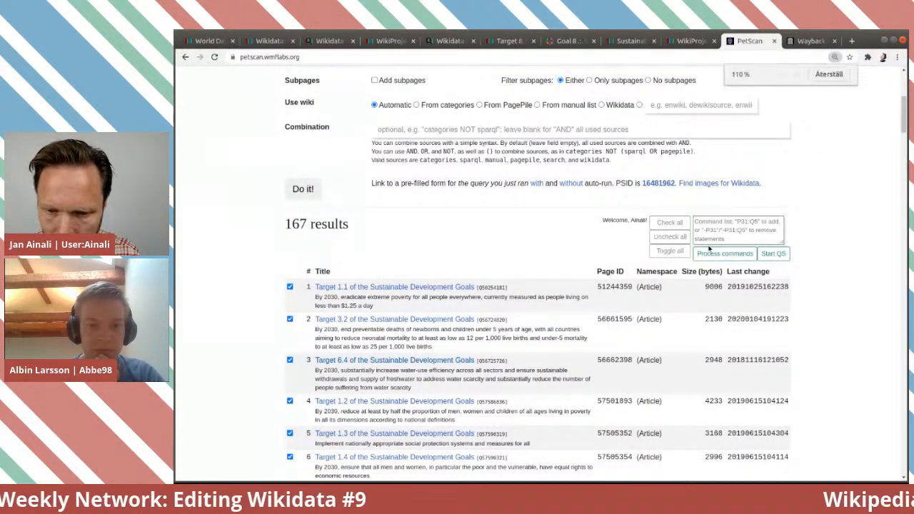
key(ctrl+plus)
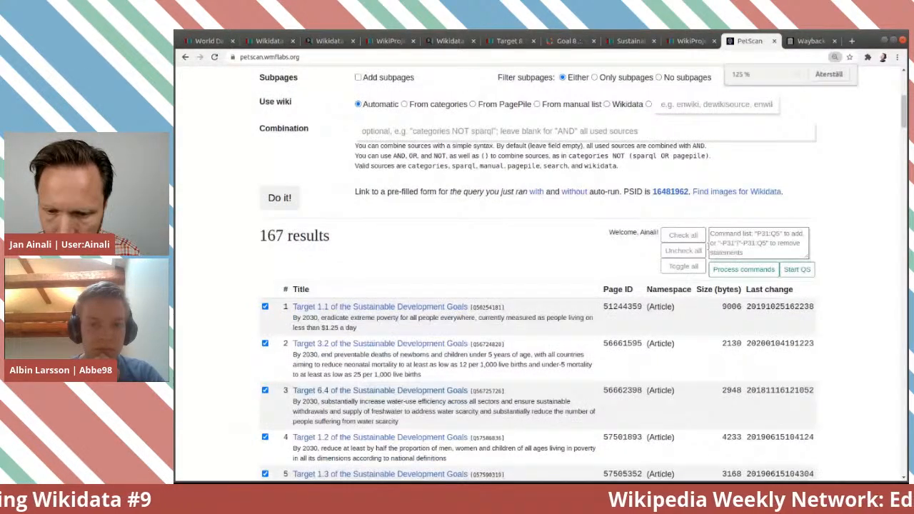
key(ctrl+plus)
scroll(711, 236, down, 1)
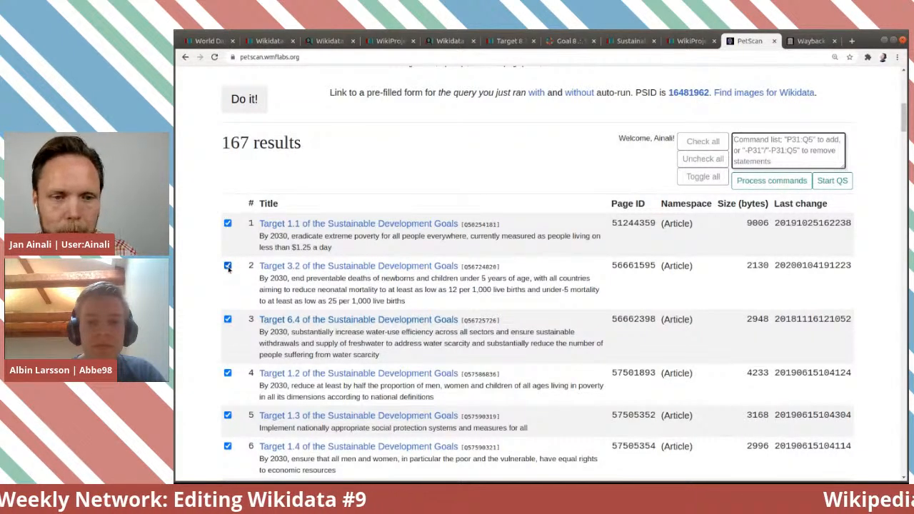
Copy P6104 wd:Q56507949 from the query's MINUS clause into the command list above the results.
click(795, 156)
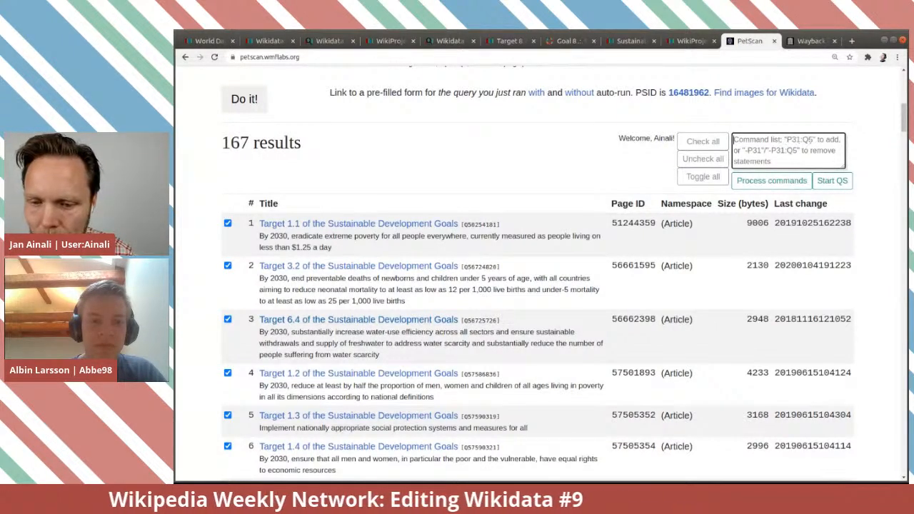
scroll(736, 143, up, 1)
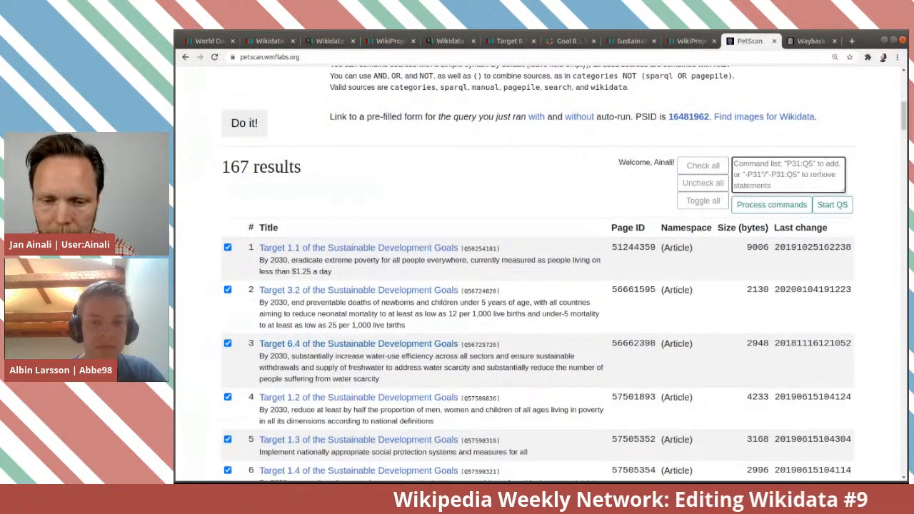
scroll(804, 175, up, 2)
scroll(543, 286, up, 4)
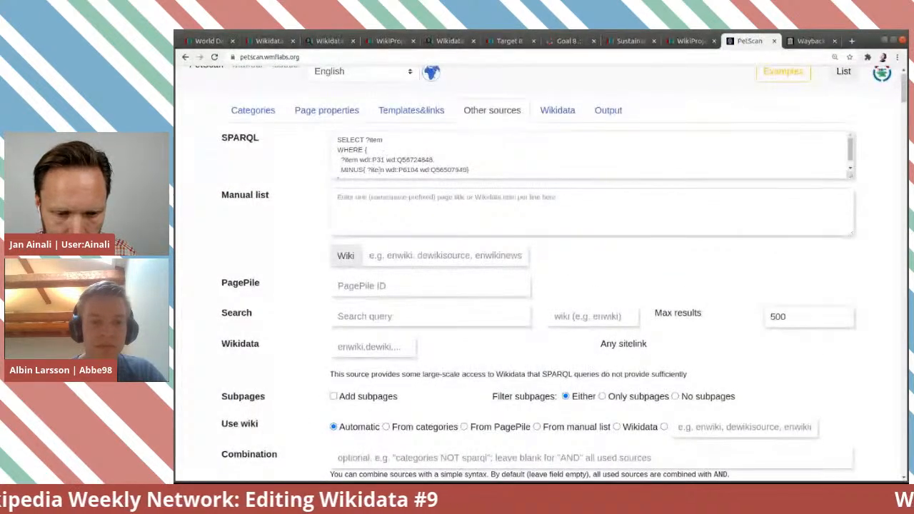
click(401, 170)
drag(398, 169, 468, 160)
key(ctrl+c)
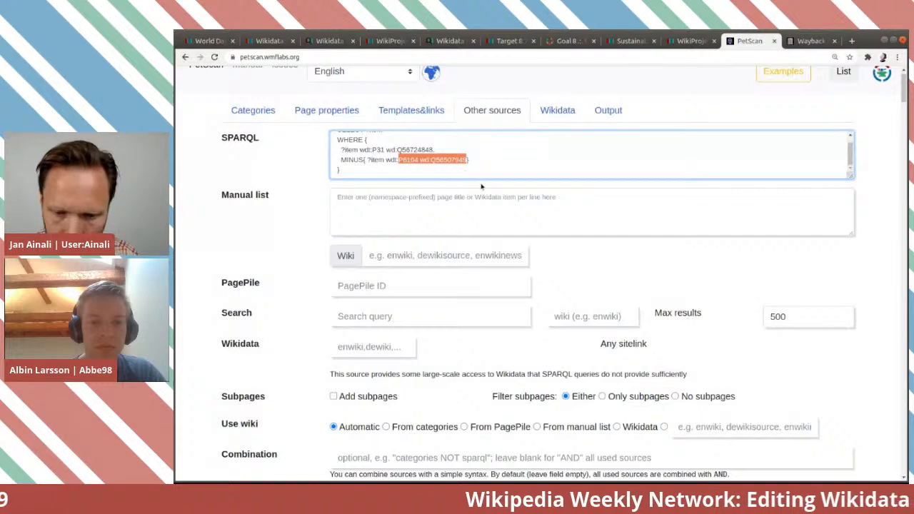
scroll(543, 285, down, 4)
click(803, 296)
key(ctrl+v)
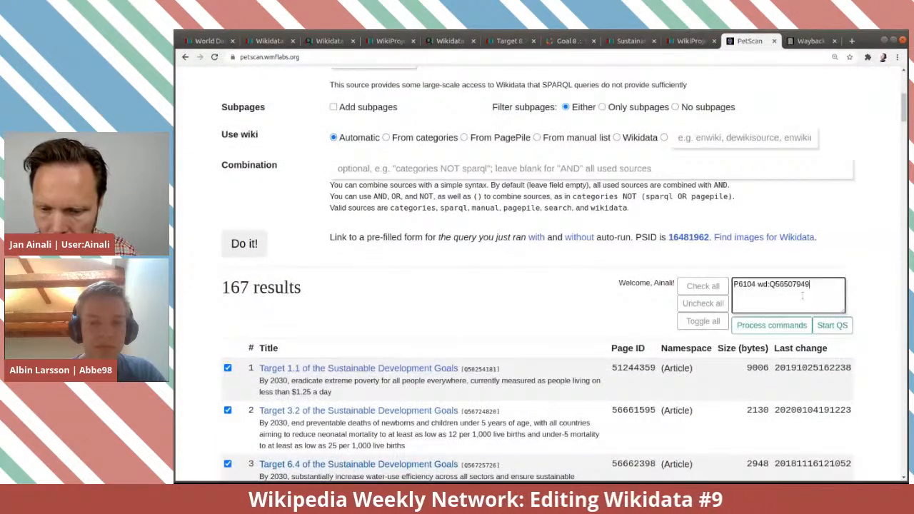
Correct the command to P6104:Q56507949 and process it for all checked targets.
click(785, 327)
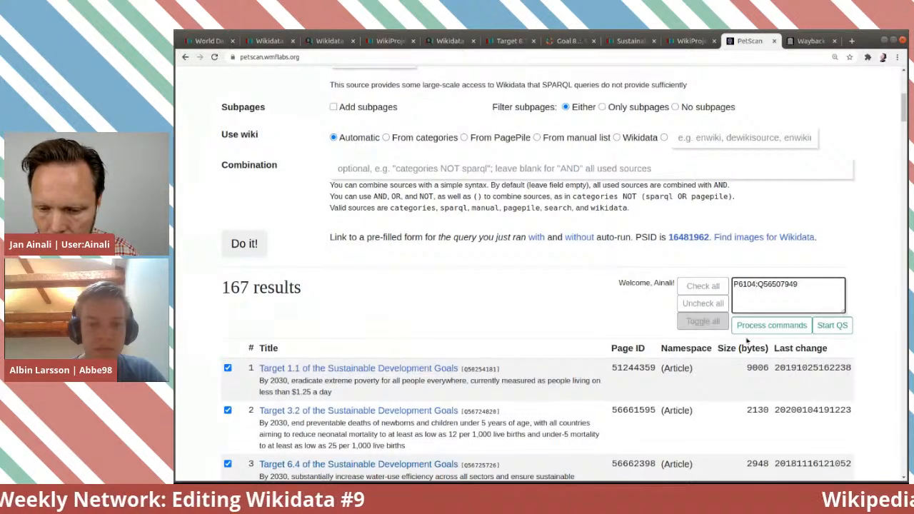
scroll(754, 350, down, 2)
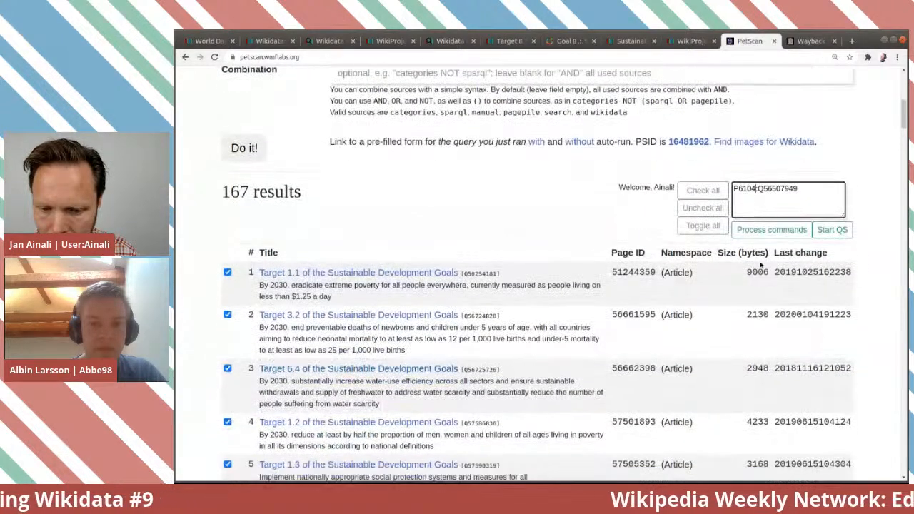
click(769, 206)
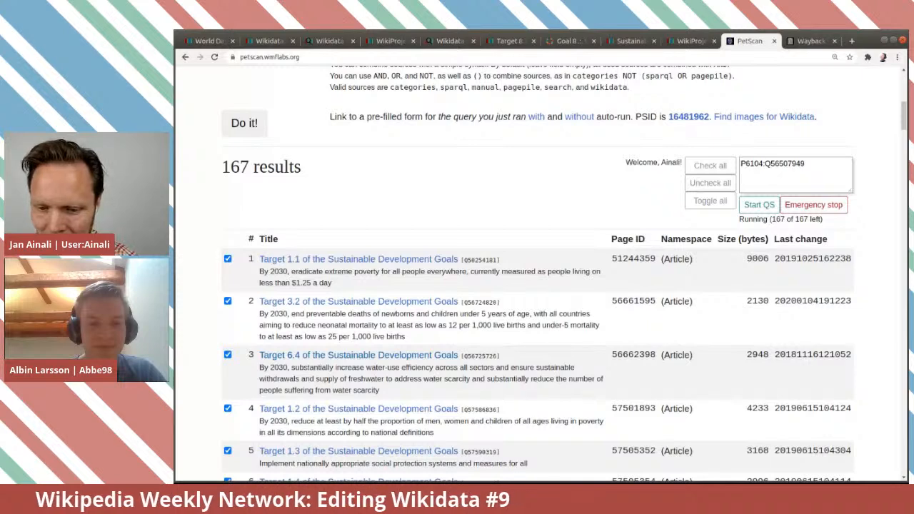
scroll(539, 260, down, 1)
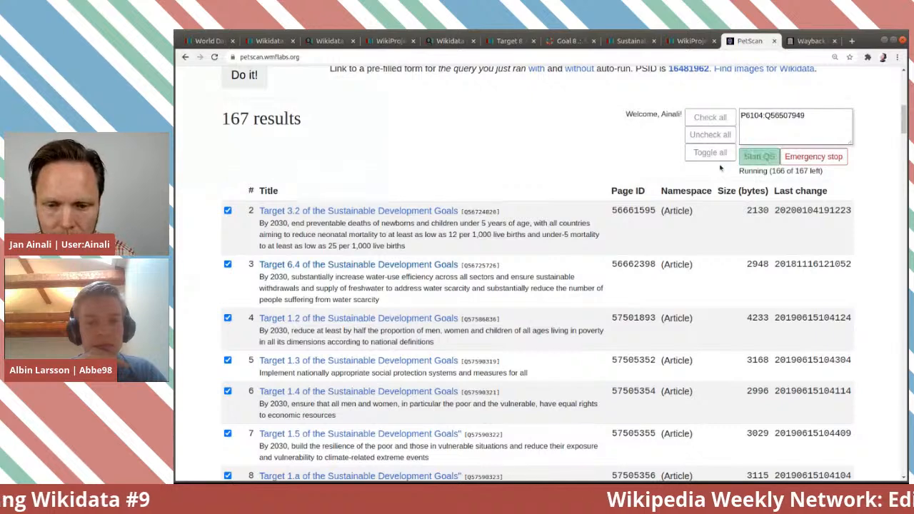
Open the diff of the latest edit in the user contributions on Wikidata and examine Target 1.1's maintained by WikiProject statement.
click(682, 42)
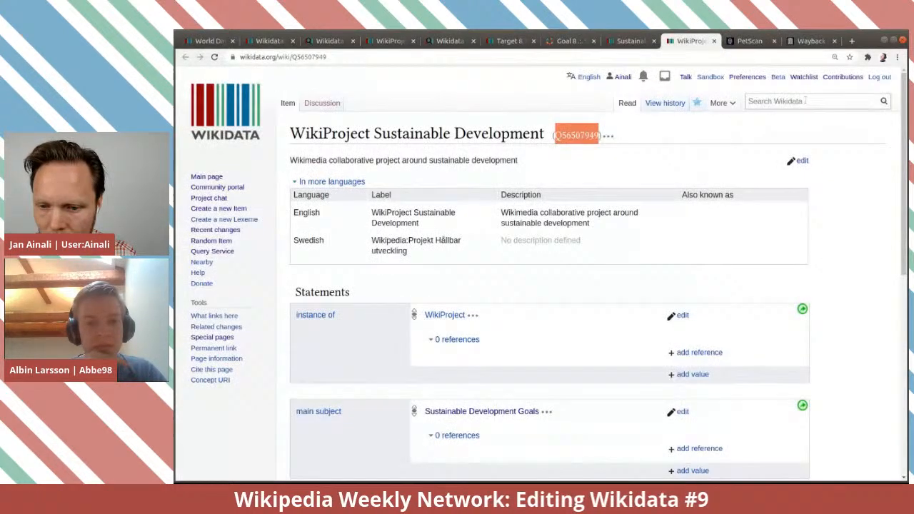
click(843, 76)
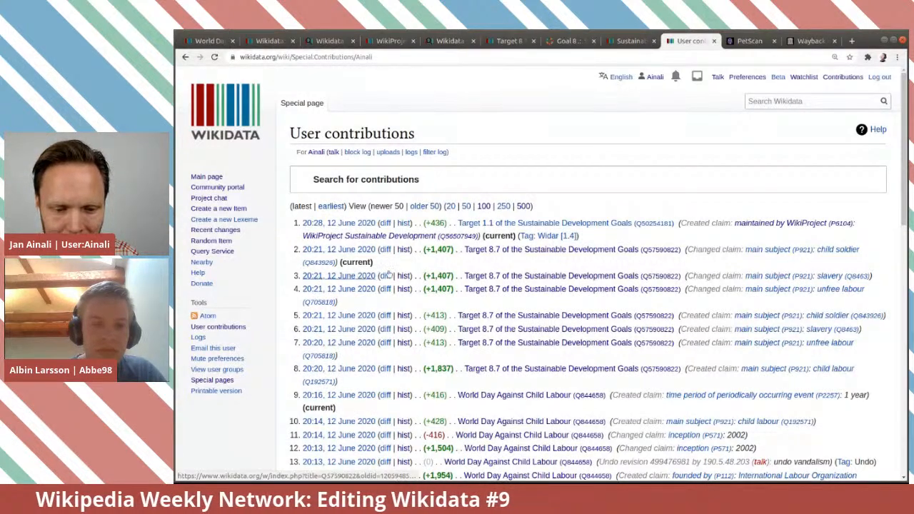
click(385, 223)
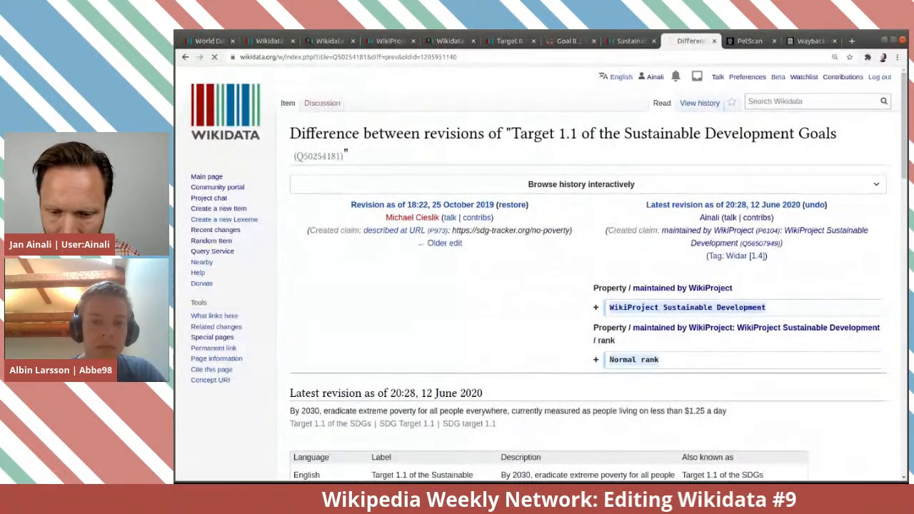
scroll(403, 330, down, 1)
scroll(402, 330, down, 6)
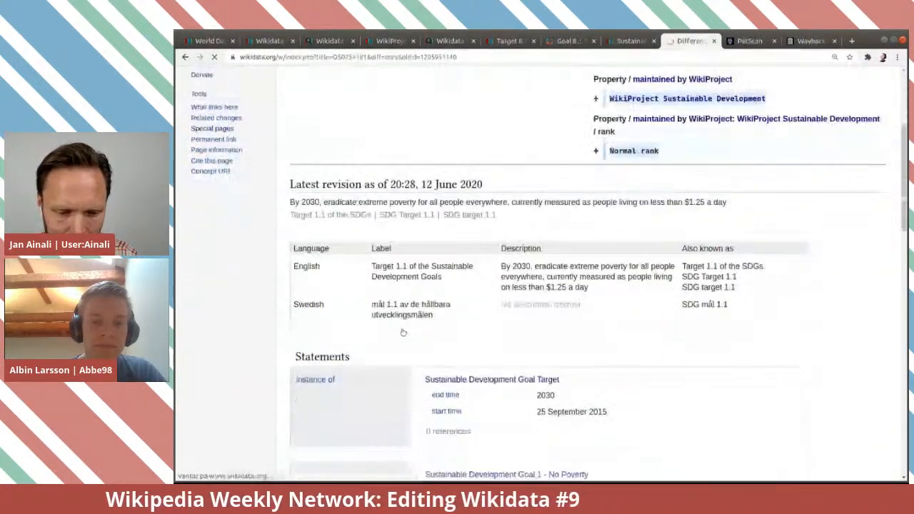
scroll(403, 332, down, 4)
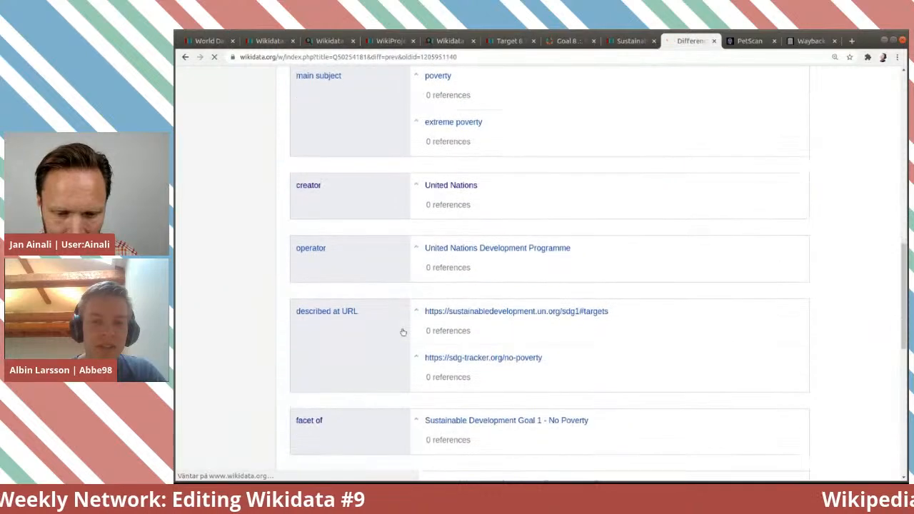
scroll(403, 332, down, 4)
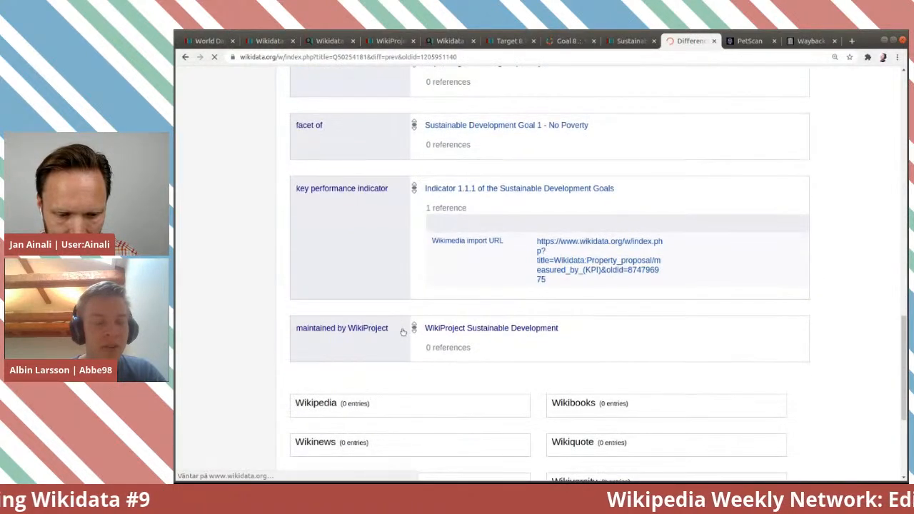
Review the remaining statements in Target 1.1's diff and return to PetScan.
scroll(403, 332, up, 8)
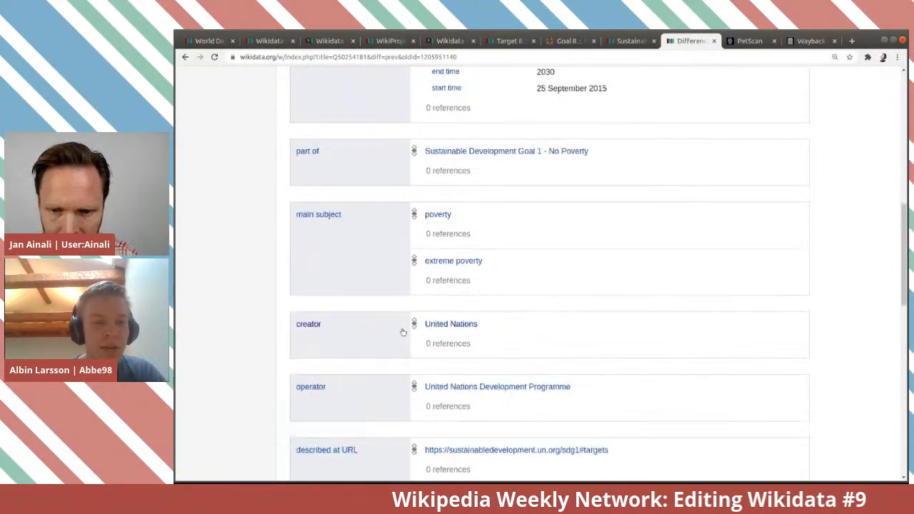
click(747, 41)
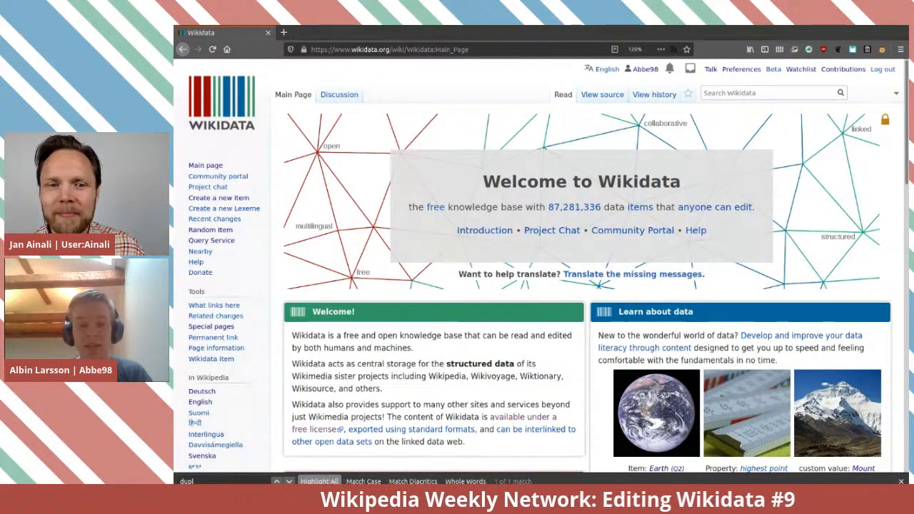
Open a random Wikidata item from the main page and look through its labels and statements.
click(211, 230)
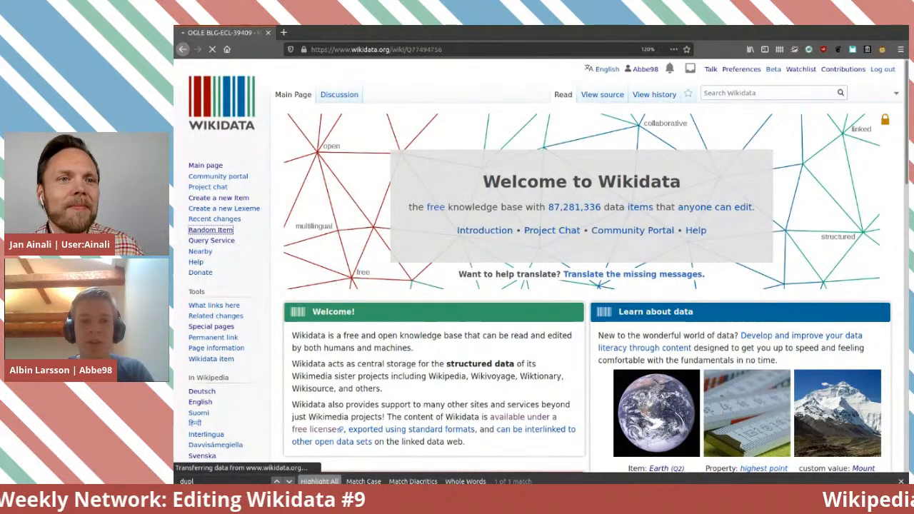
scroll(534, 286, down, 6)
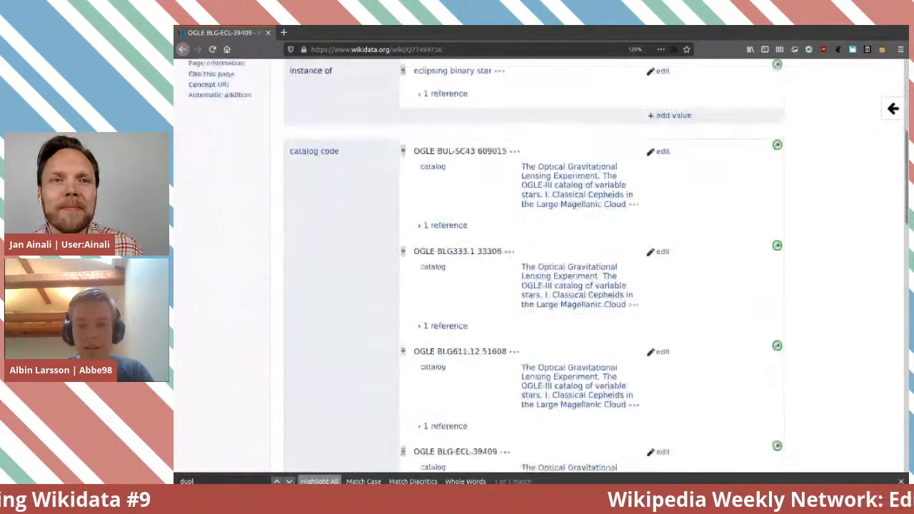
scroll(534, 286, up, 6)
scroll(535, 285, up, 1)
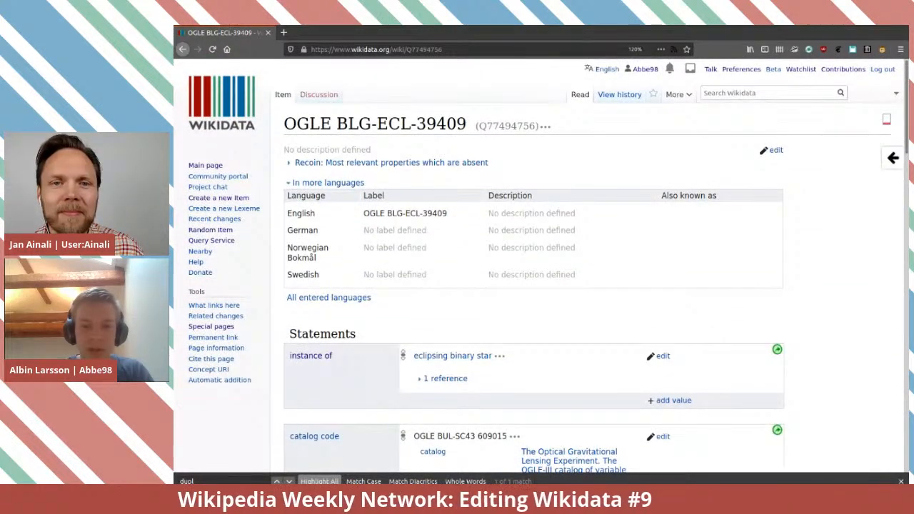
scroll(535, 286, down, 4)
scroll(210, 230, up, 4)
Load two more random items and examine the second one's labels, instance of and catalog code statements.
click(210, 230)
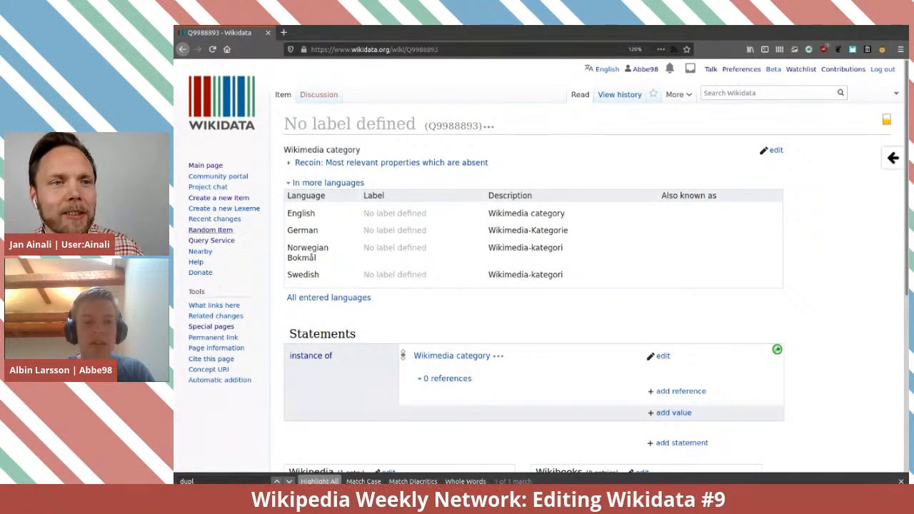
click(210, 230)
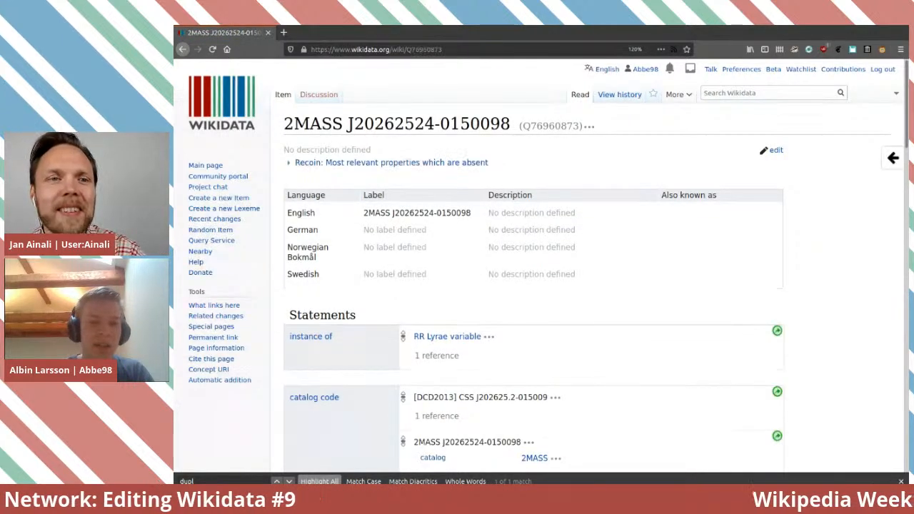
scroll(536, 286, down, 3)
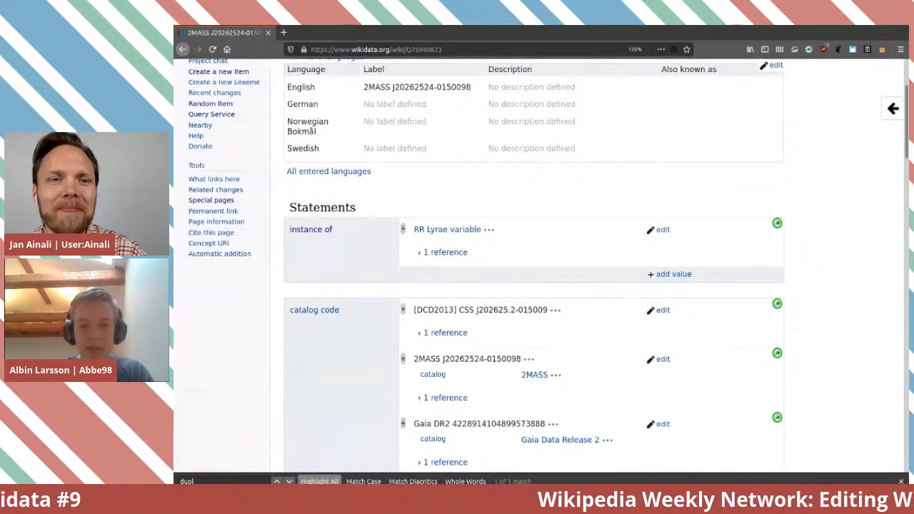
scroll(536, 286, down, 4)
scroll(536, 286, down, 3)
scroll(536, 286, up, 5)
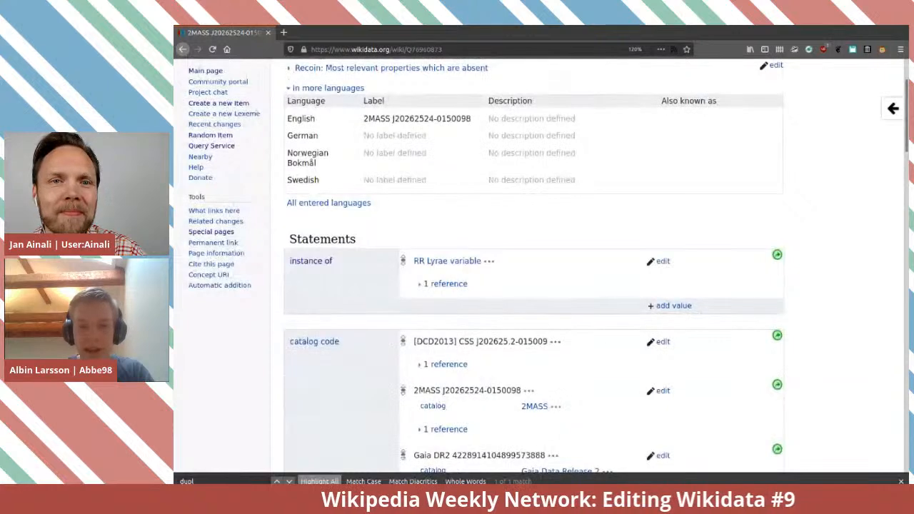
scroll(536, 286, down, 5)
scroll(536, 286, up, 6)
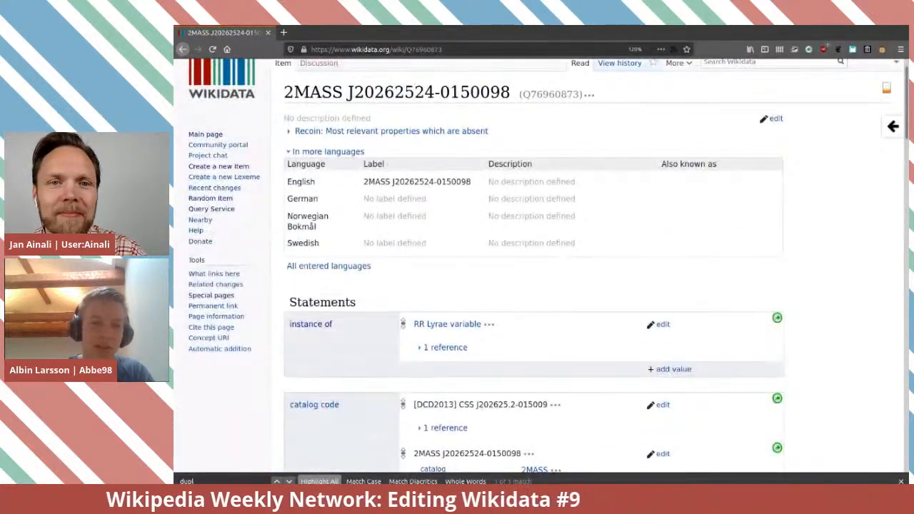
Open another random item and examine its descriptions in the listed languages, especially Norwegian Bokmål, and its statements.
click(210, 197)
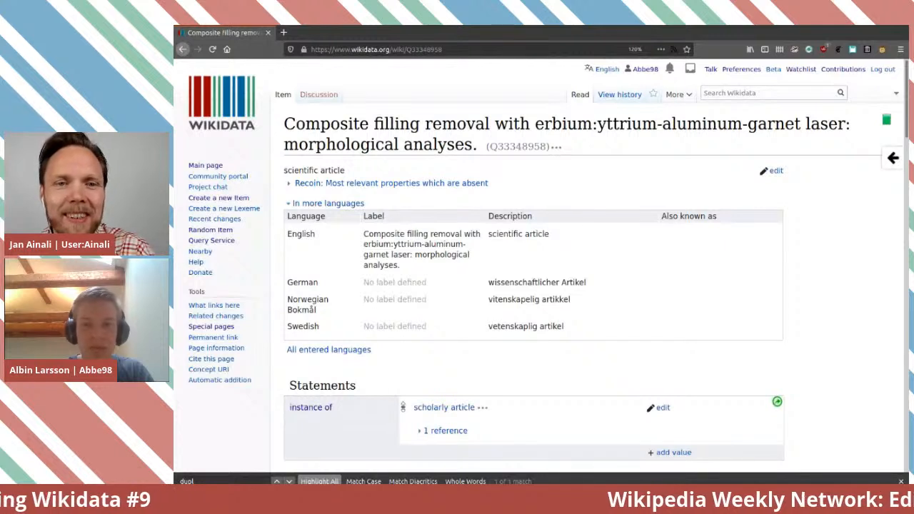
drag(488, 299, 571, 299)
click(571, 300)
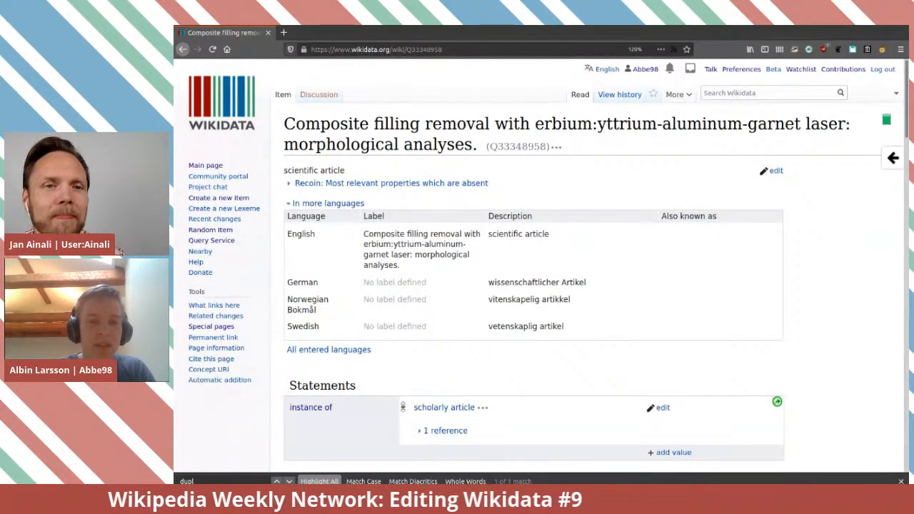
scroll(536, 286, down, 5)
scroll(536, 286, up, 5)
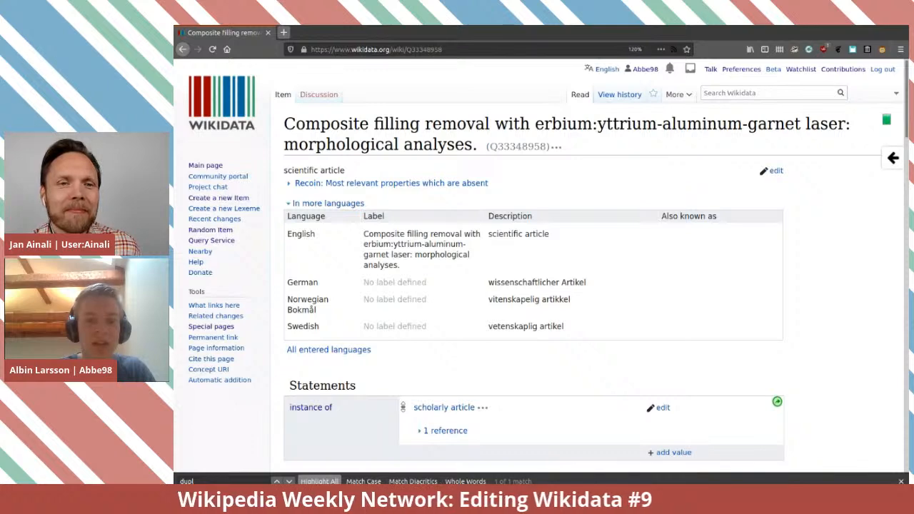
Open the Wikidata Query Service at query.wikidata.org in a new browser tab.
key(ctrl+t)
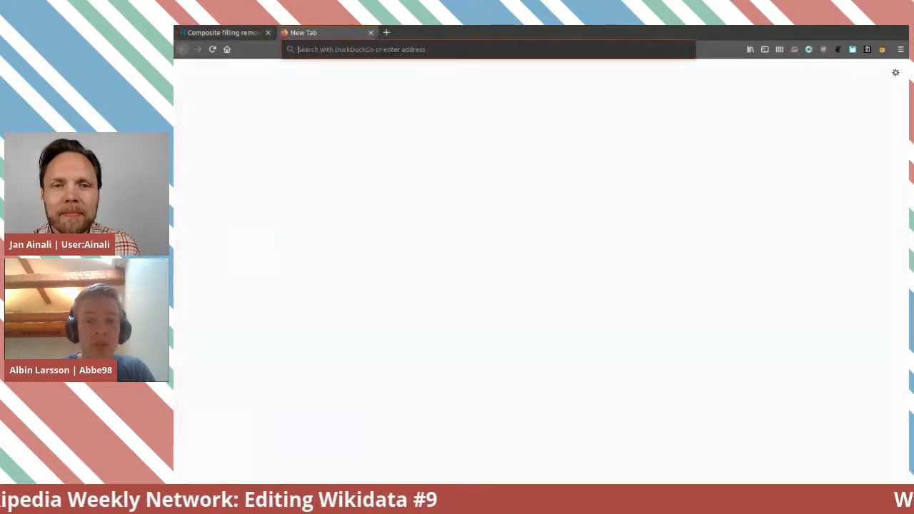
text(query)
key(Return)
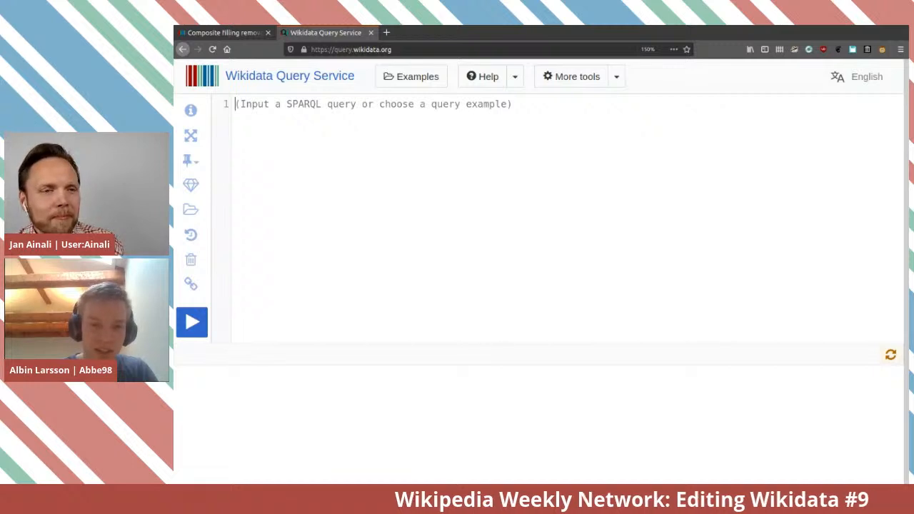
Write the query skeleton SELECT * WHERE { } with an empty line between the braces.
text(SE)
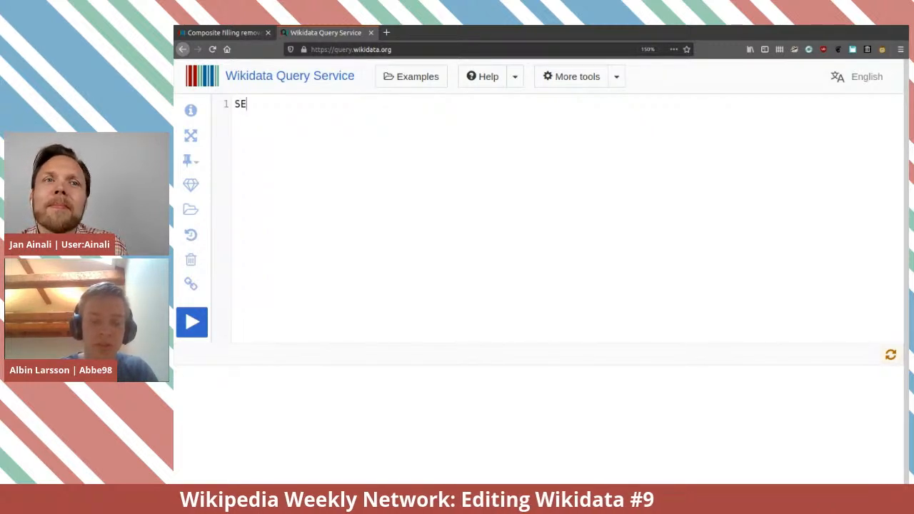
text(LECT * WHERE {  )
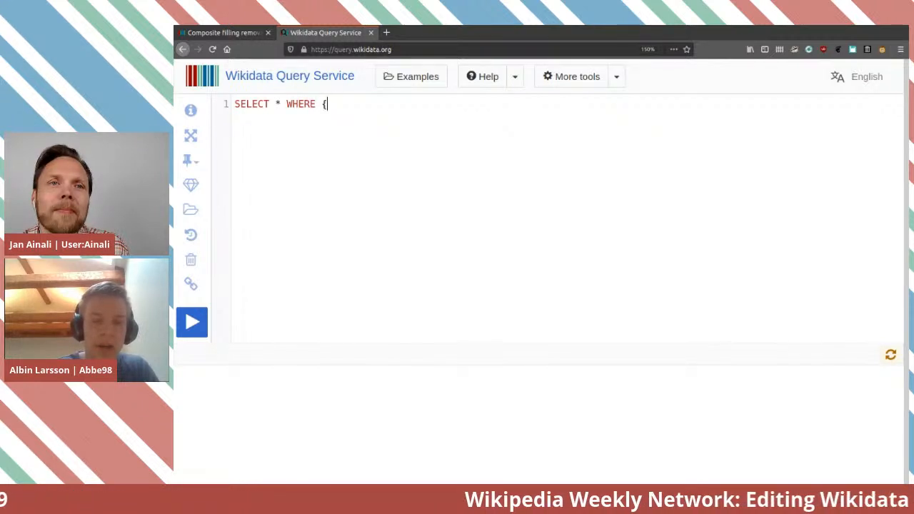
text(})
key(Left)
key(Return)
key(Return)
click(235, 117)
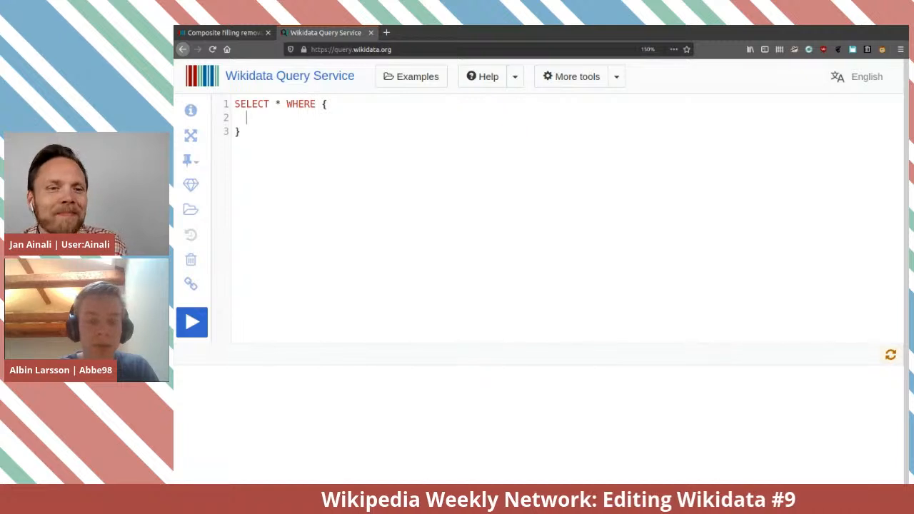
Add the triple ?item wdt:P641 wd:Q29358 . to match items whose sport is orienteering.
text(?)
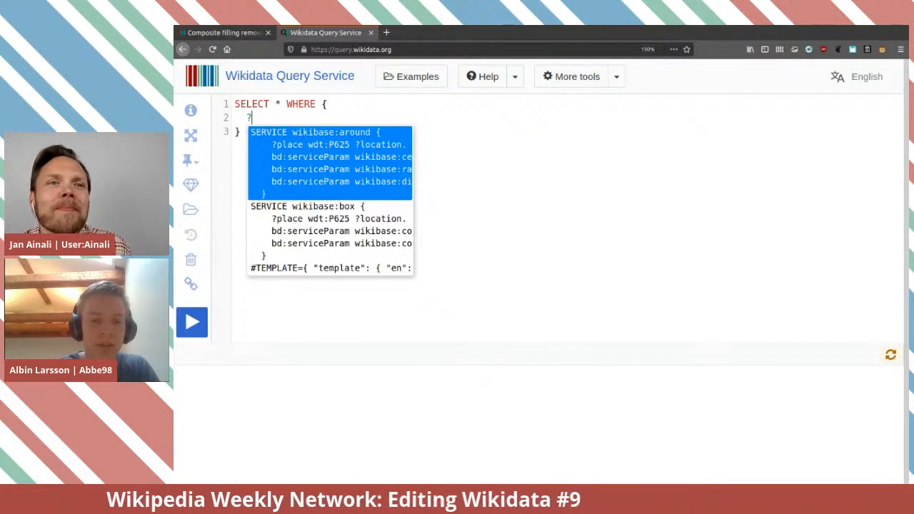
text(item wdt:)
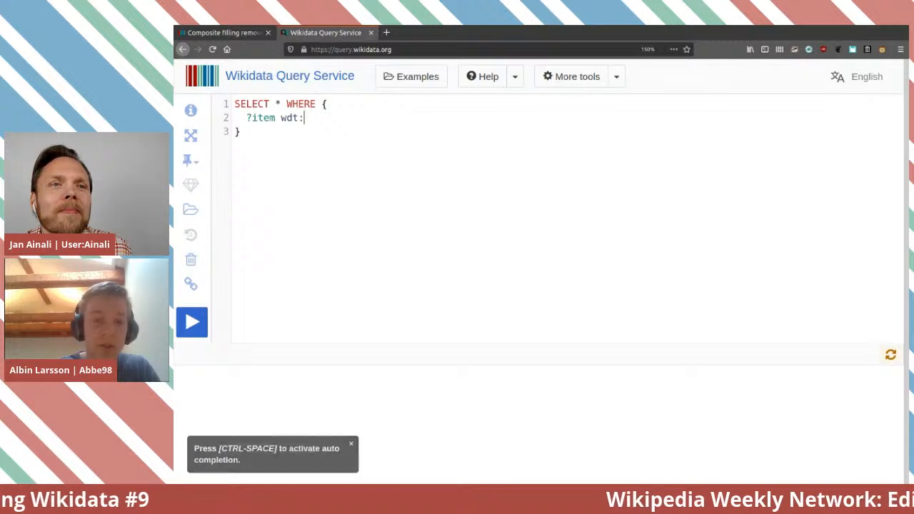
text(sport)
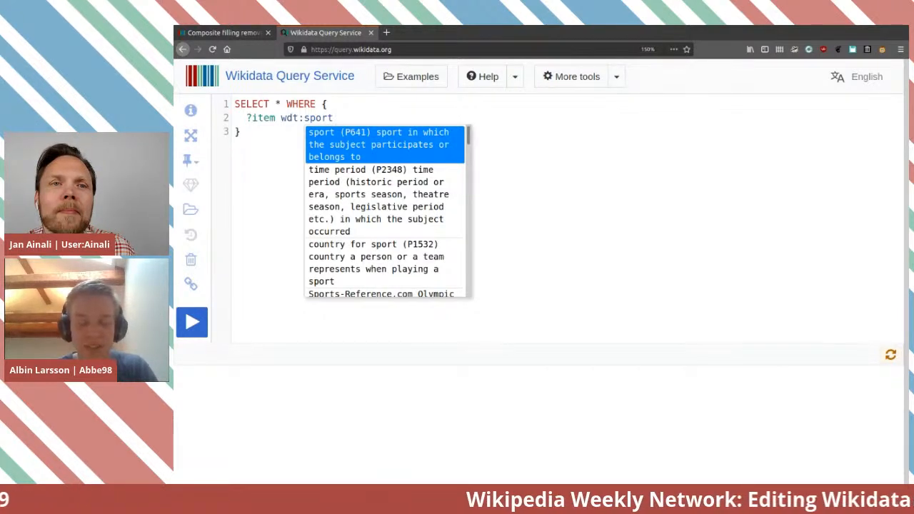
key(Return)
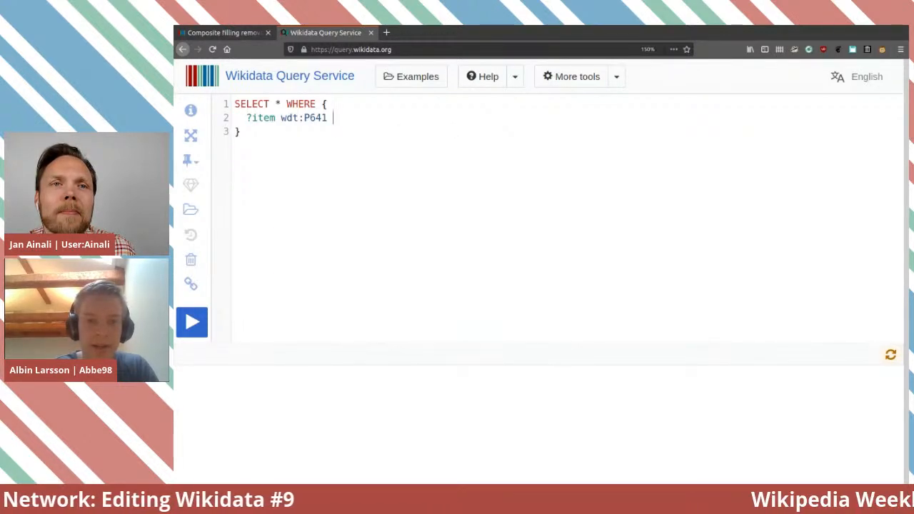
text(wd:orienteer)
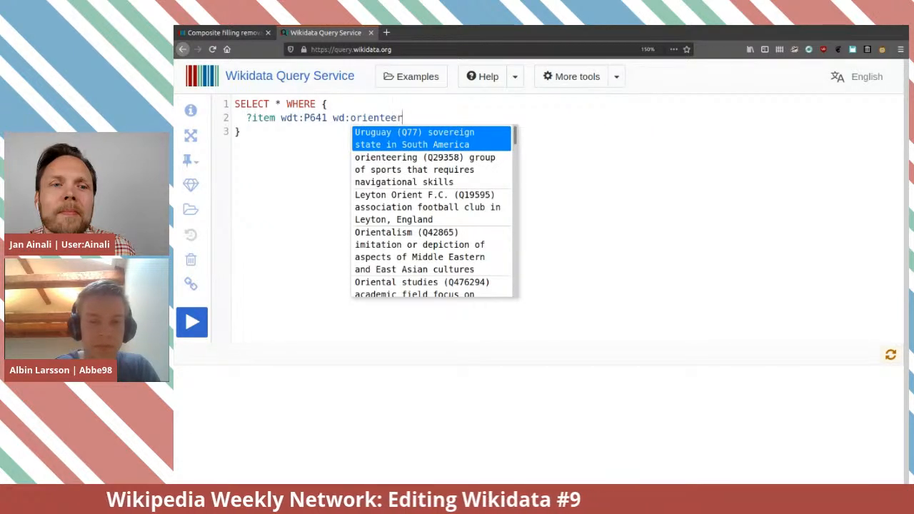
key(Down)
key(Return)
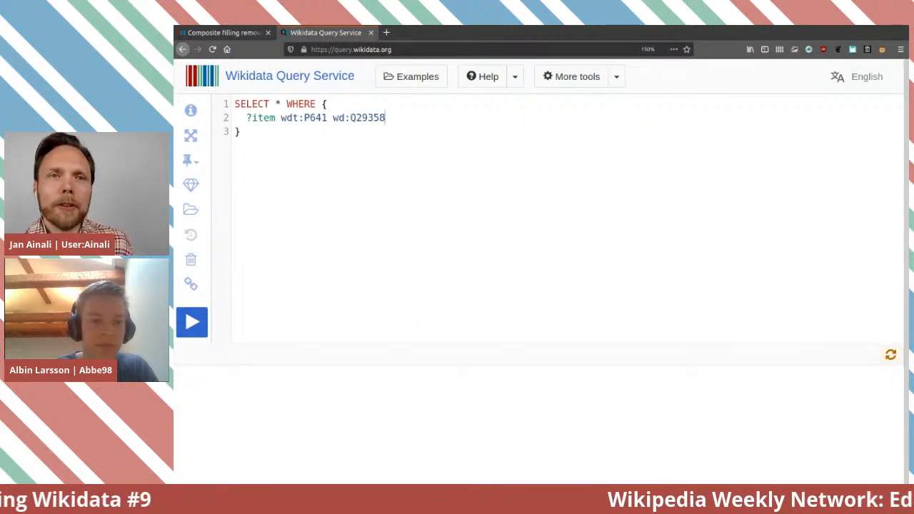
text(.)
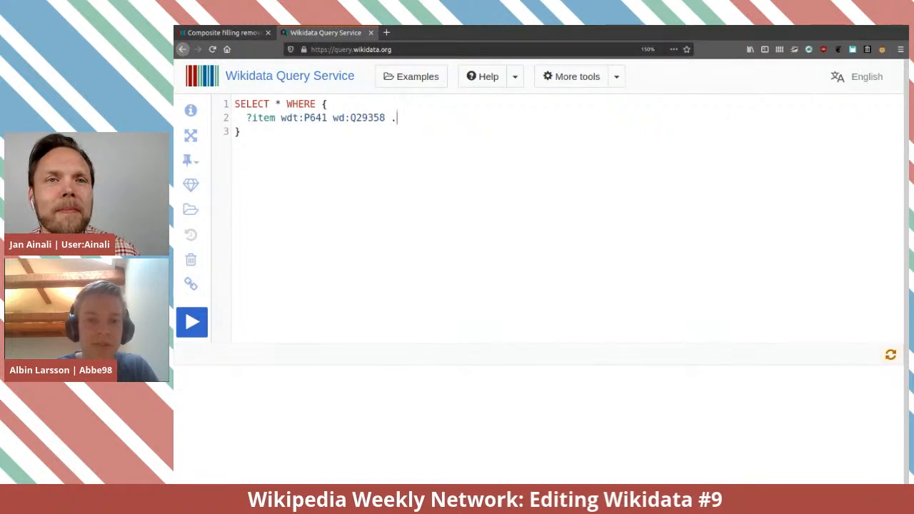
Copy the whole orienteering query and load the Cats example query in its place.
drag(243, 132, 234, 104)
key(ctrl+c)
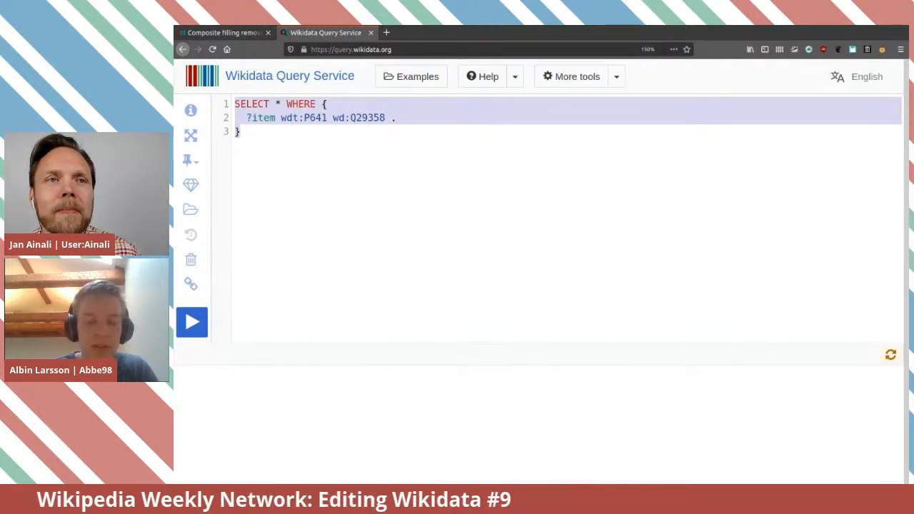
click(400, 122)
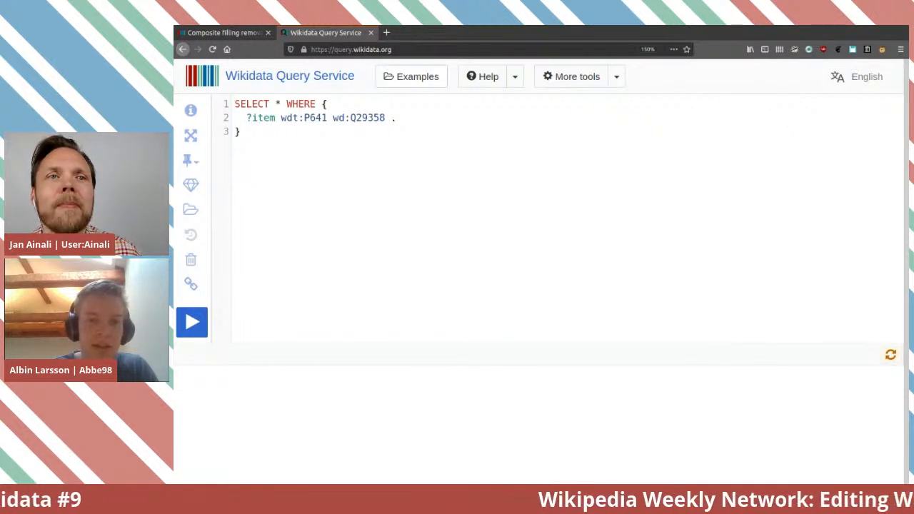
click(412, 76)
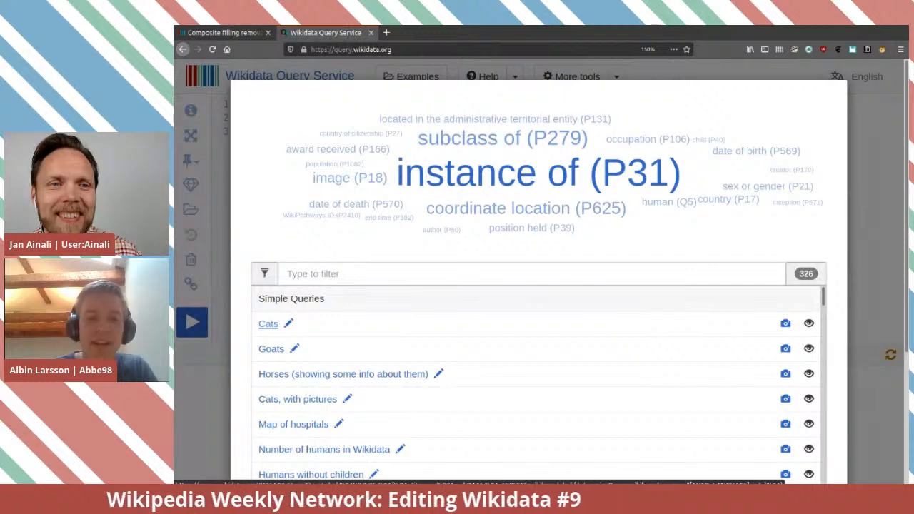
click(269, 323)
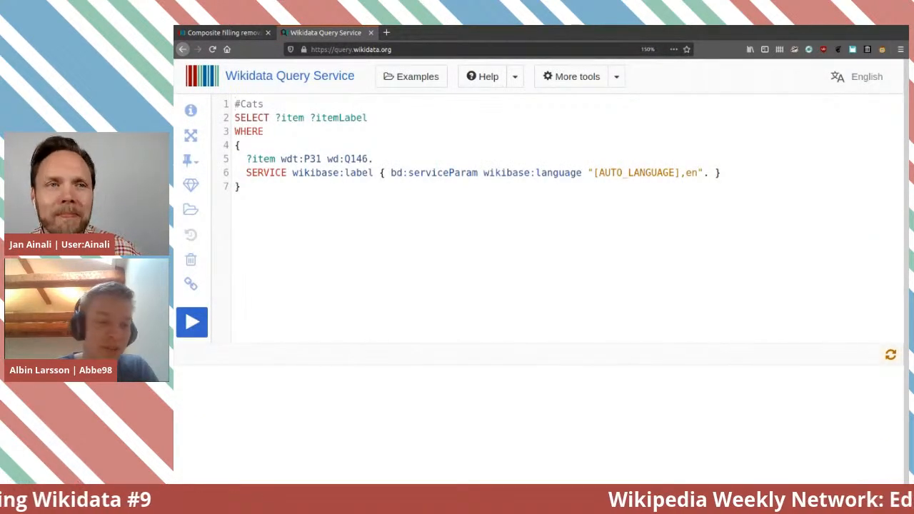
drag(265, 104, 235, 104)
click(369, 118)
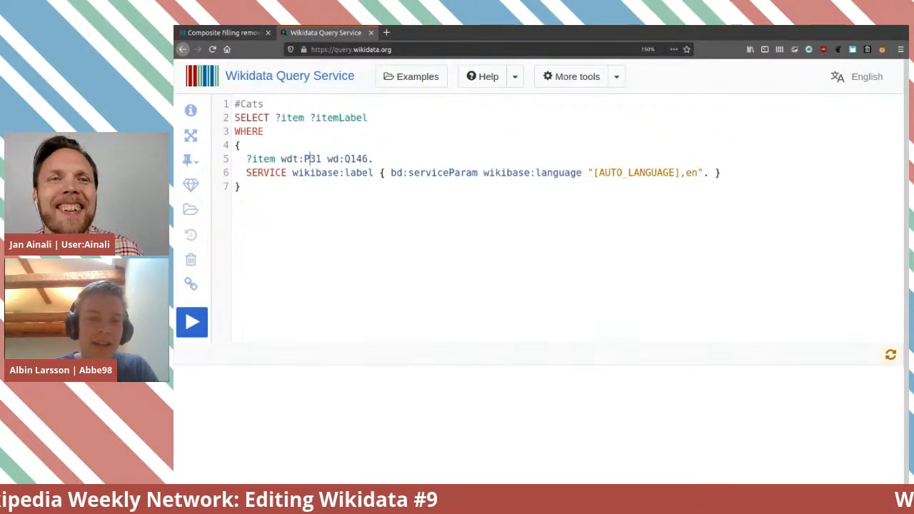
Replace the house cat class in the example's instance of triple with museum, wd:Q33506.
mouse_move(359, 159)
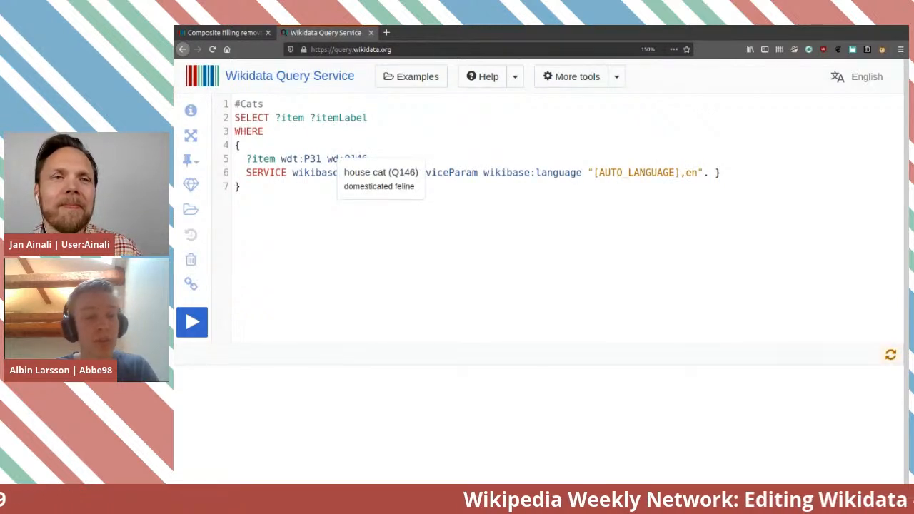
double_click(357, 159)
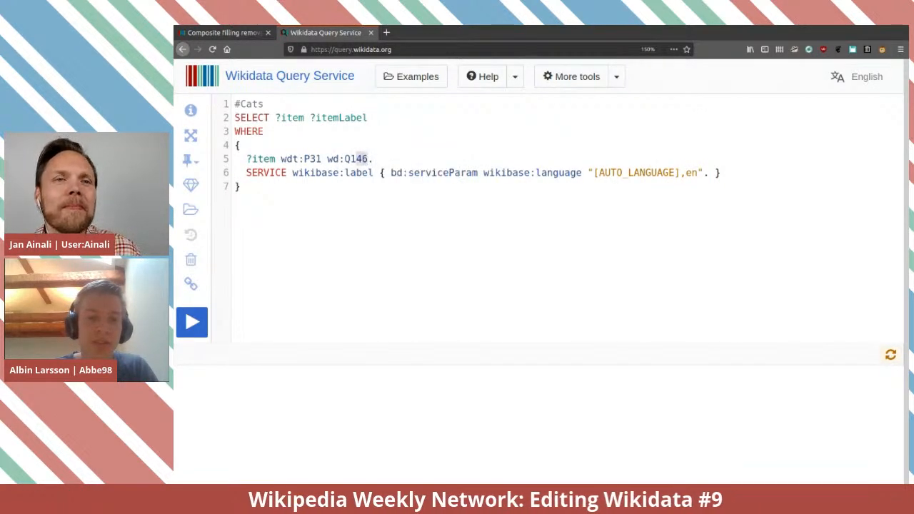
key(BackSpace)
key(ctrl+space)
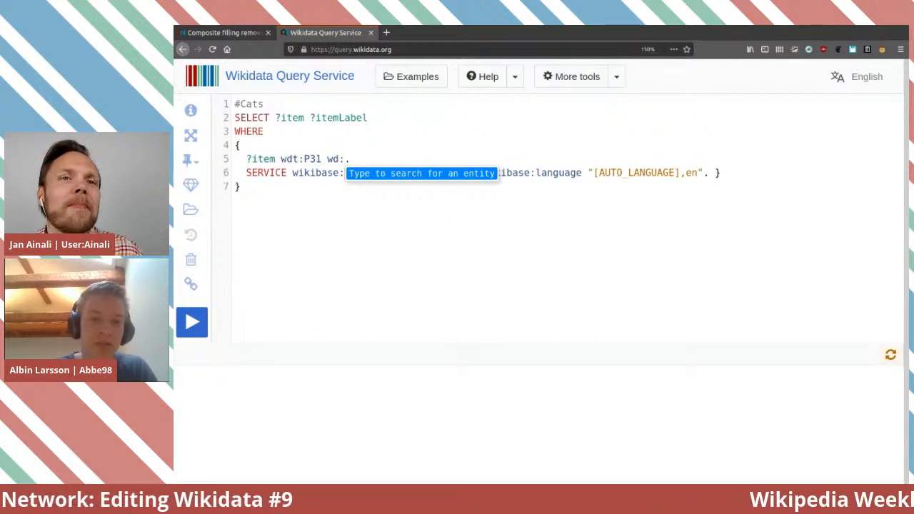
text(museum)
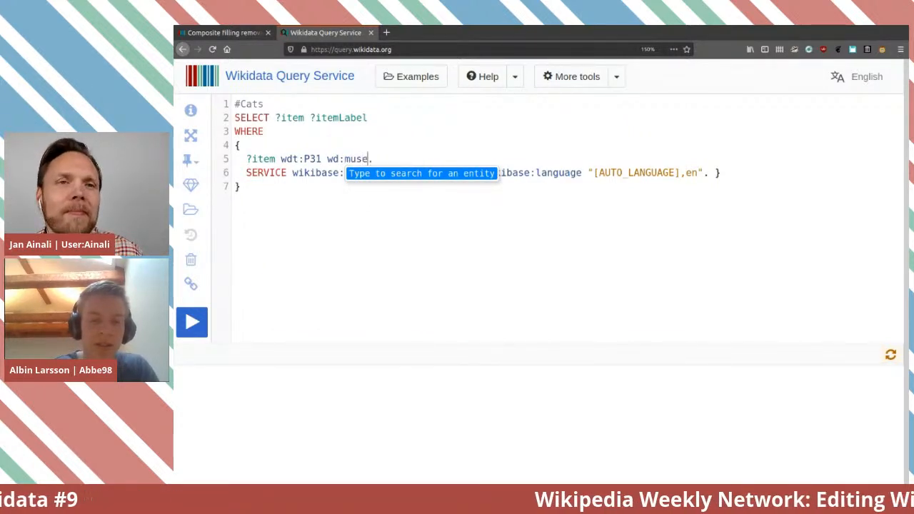
key(Return)
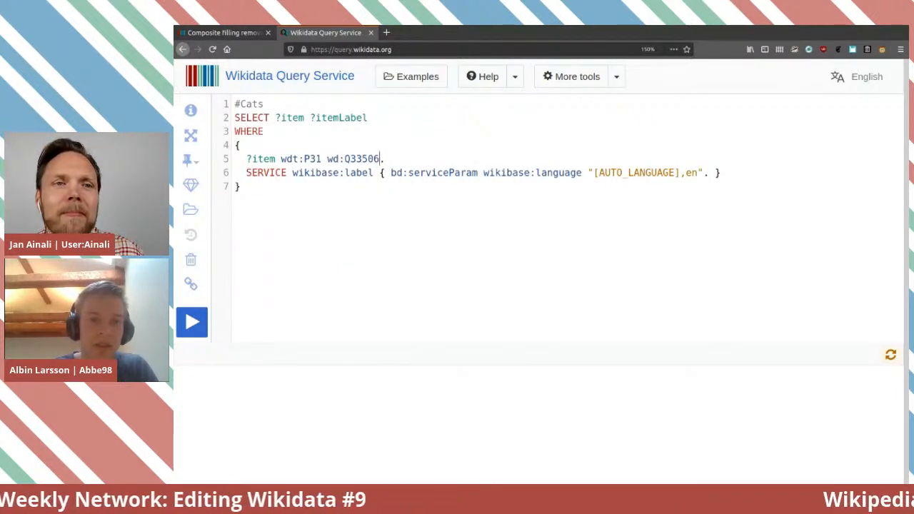
Replace the whole museum query with the copied orienteering query and run it.
key(ctrl+a)
key(ctrl+v)
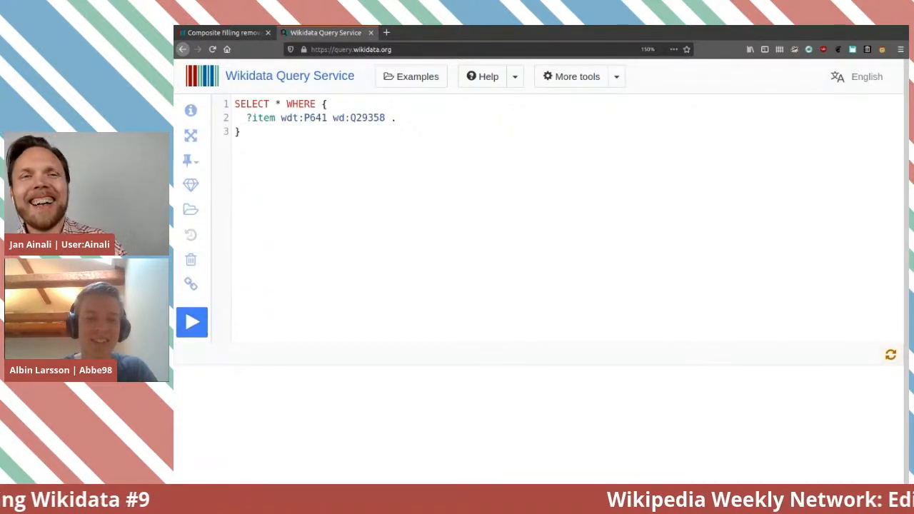
key(ctrl+Return)
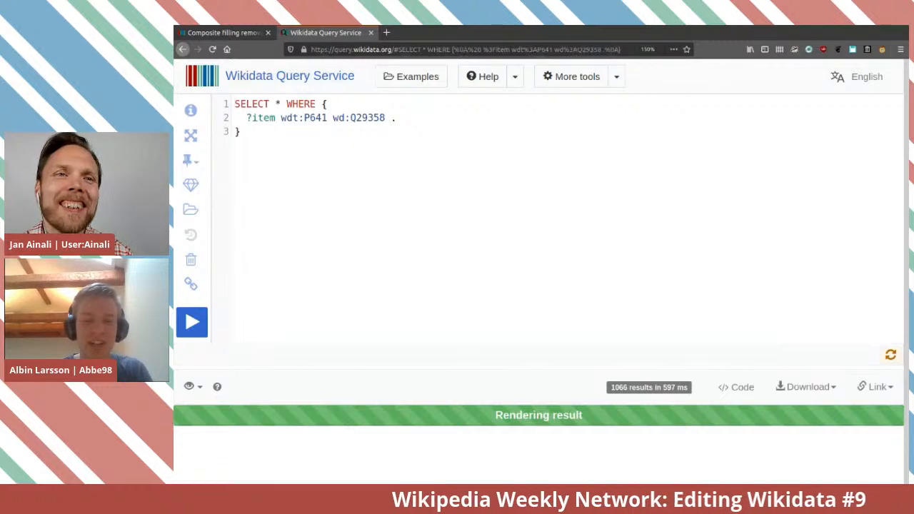
Open the first result, Q42920, and review its statements down to the identifiers.
scroll(539, 286, down, 4)
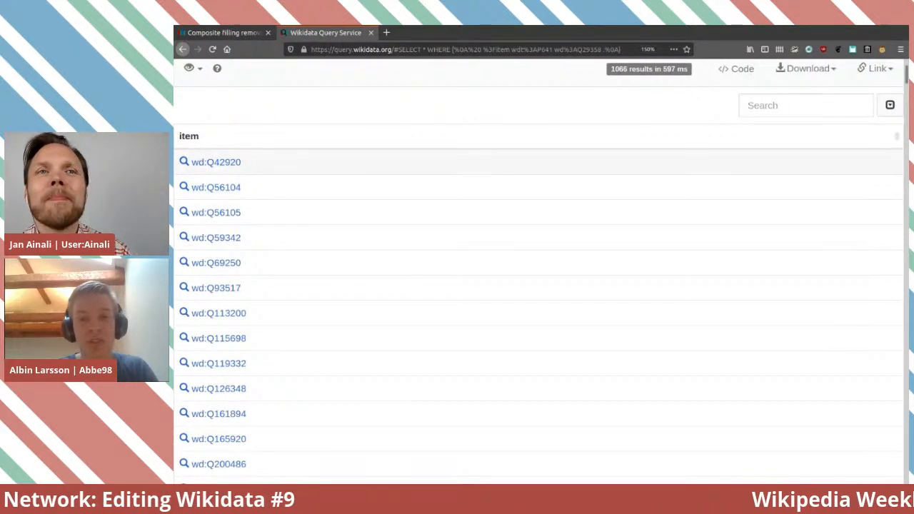
click(216, 162)
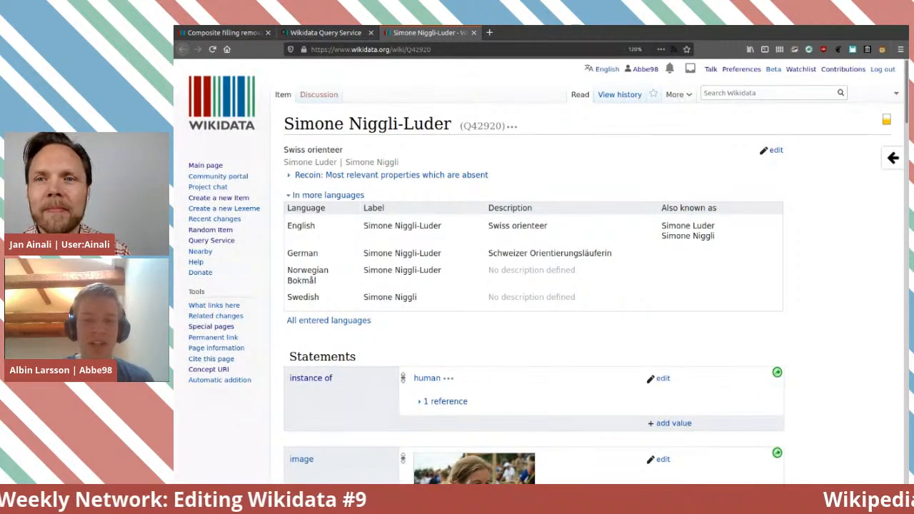
scroll(543, 271, down, 5)
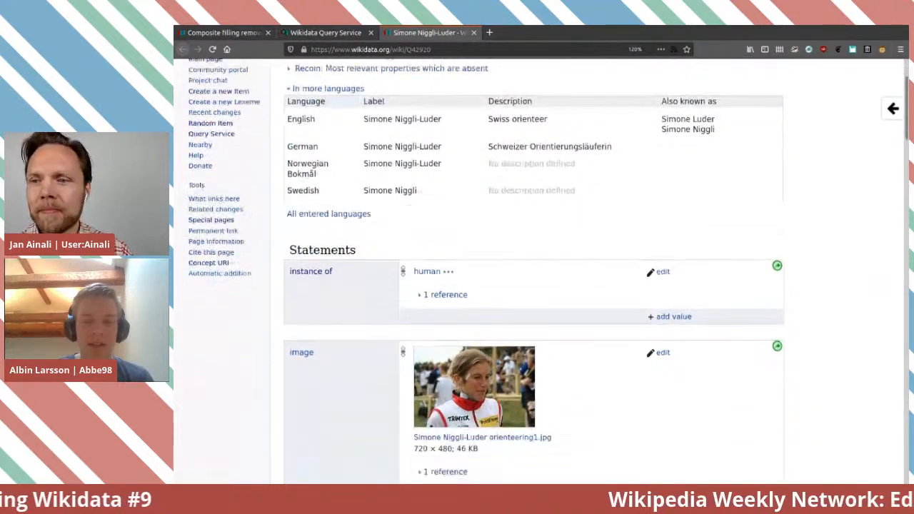
scroll(535, 272, down, 3)
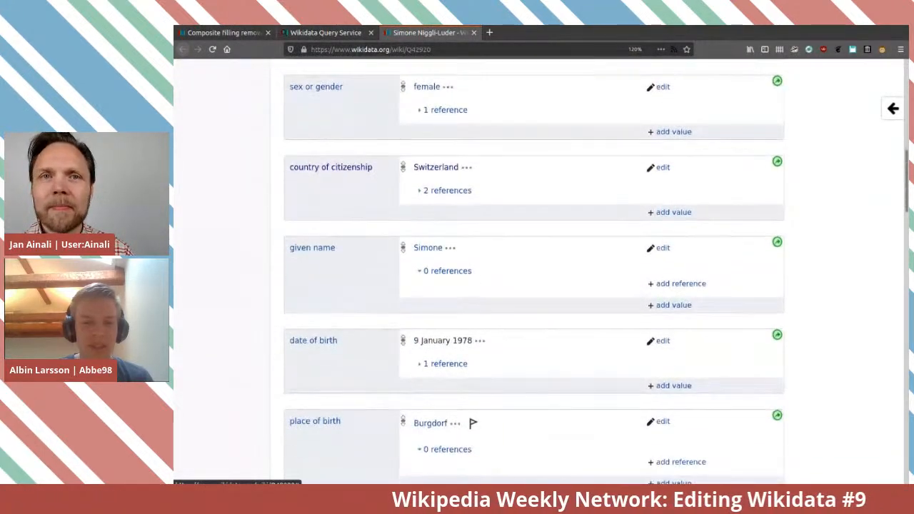
scroll(535, 272, up, 2)
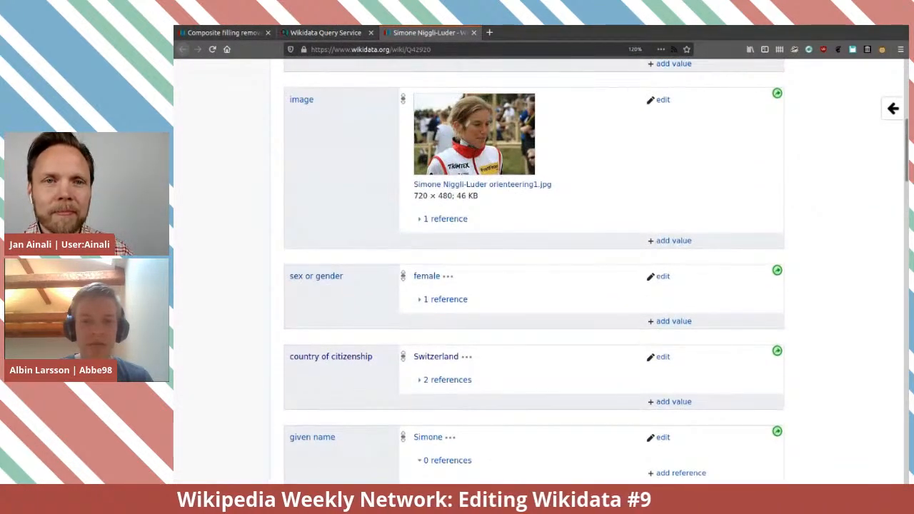
scroll(534, 271, down, 5)
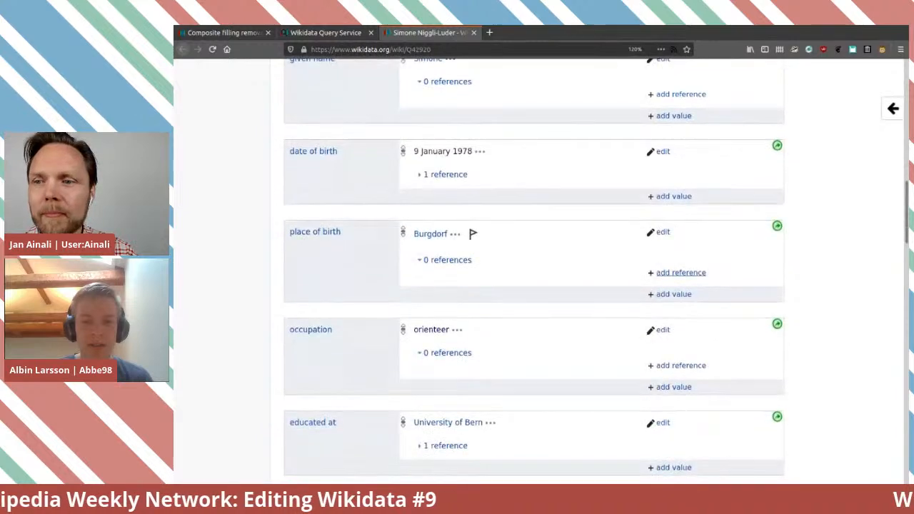
scroll(534, 272, down, 4)
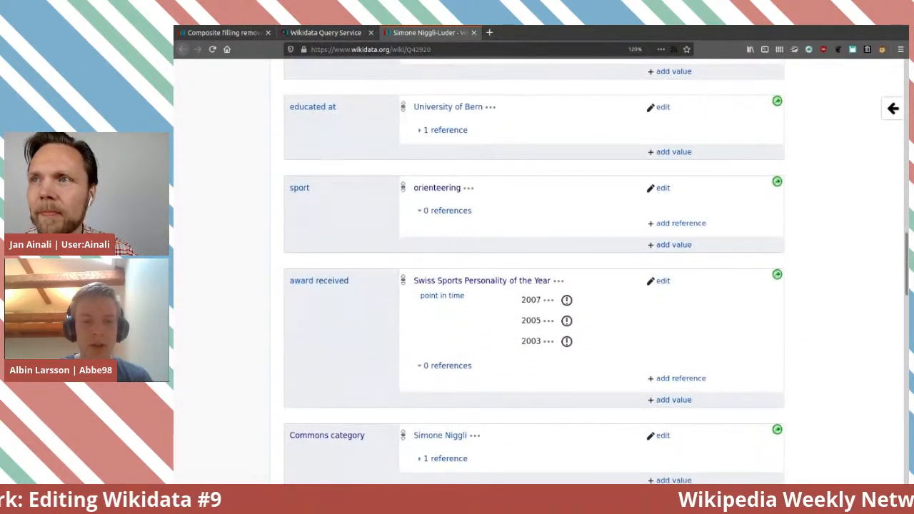
scroll(535, 272, down, 3)
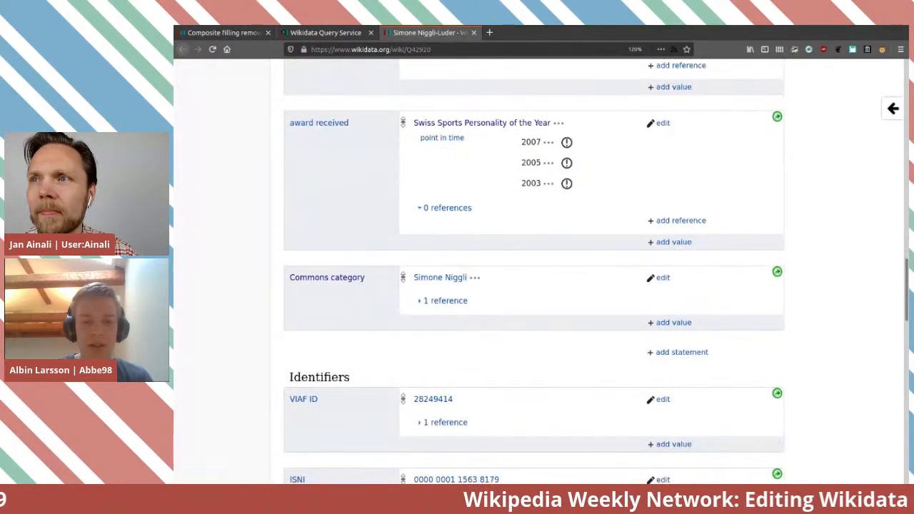
scroll(534, 271, down, 3)
scroll(535, 271, up, 14)
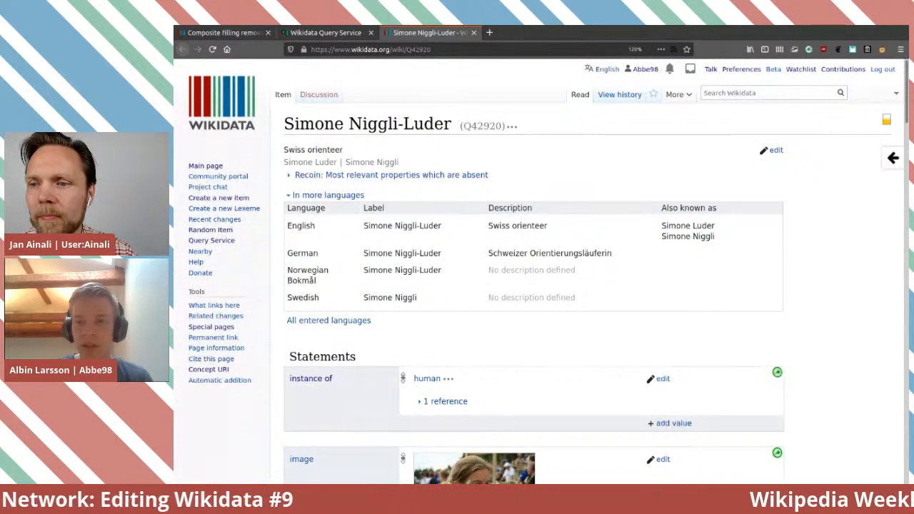
Open the item's revision history and examine who made which edits, down to the oldest revision listed.
click(620, 94)
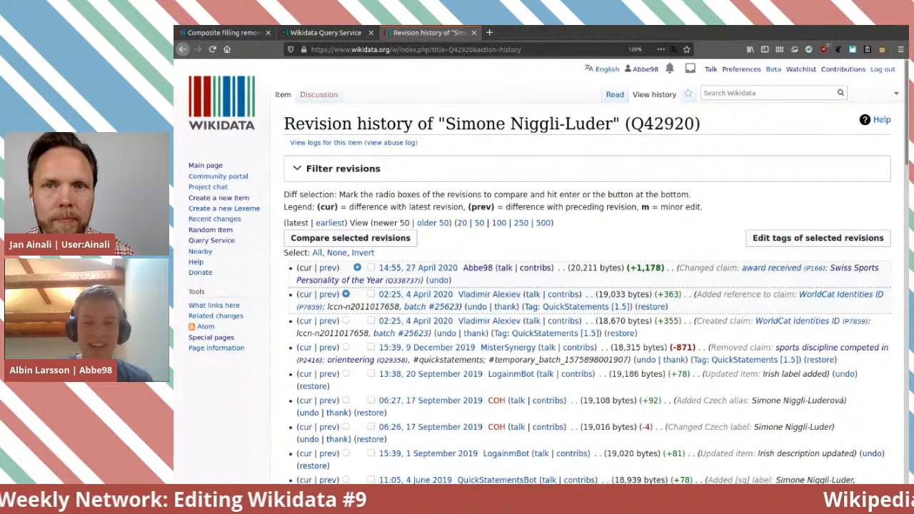
scroll(593, 286, down, 5)
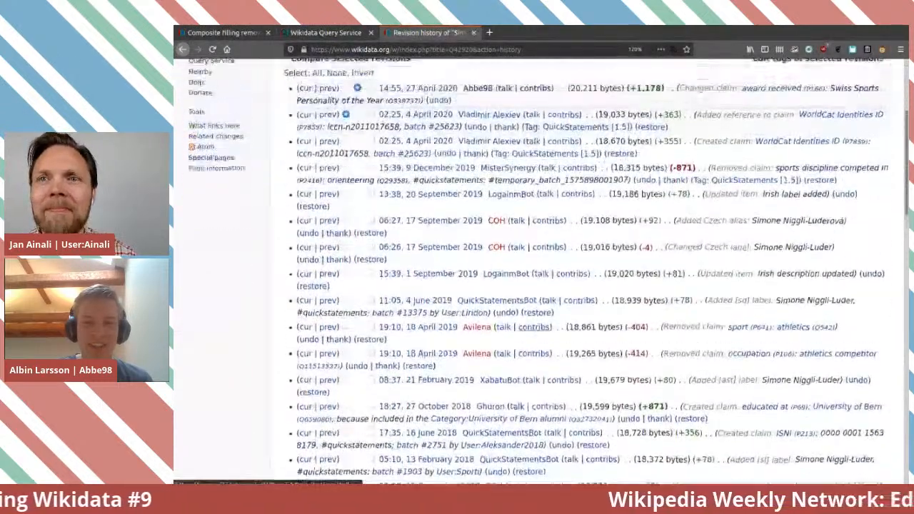
scroll(593, 286, up, 1)
scroll(593, 285, down, 2)
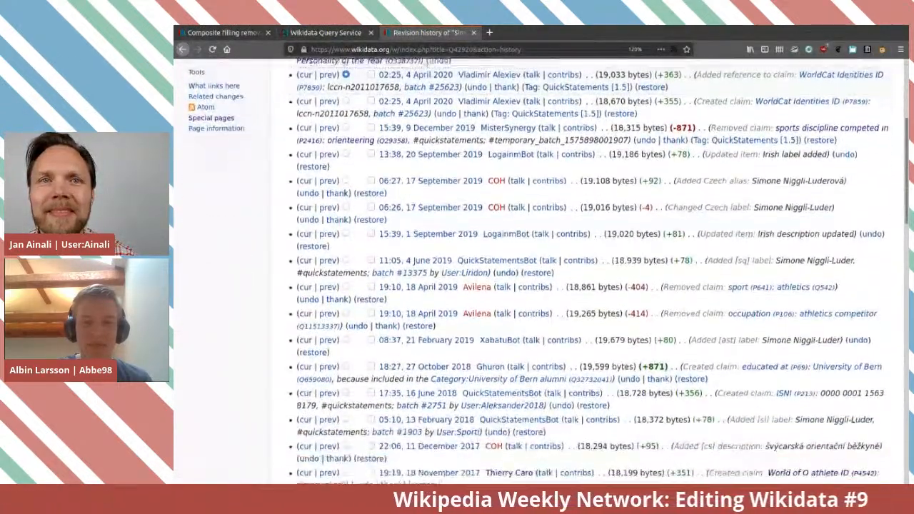
scroll(534, 285, down, 8)
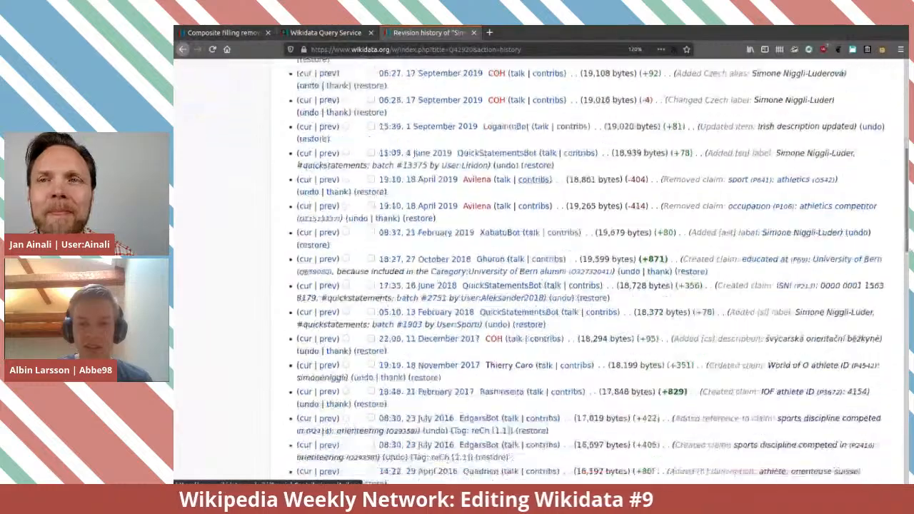
scroll(599, 257, down, 6)
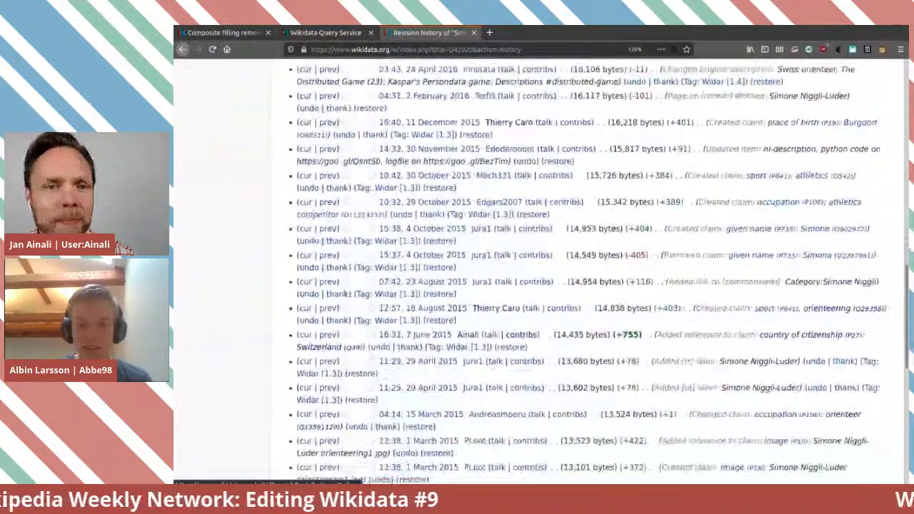
scroll(470, 273, down, 1)
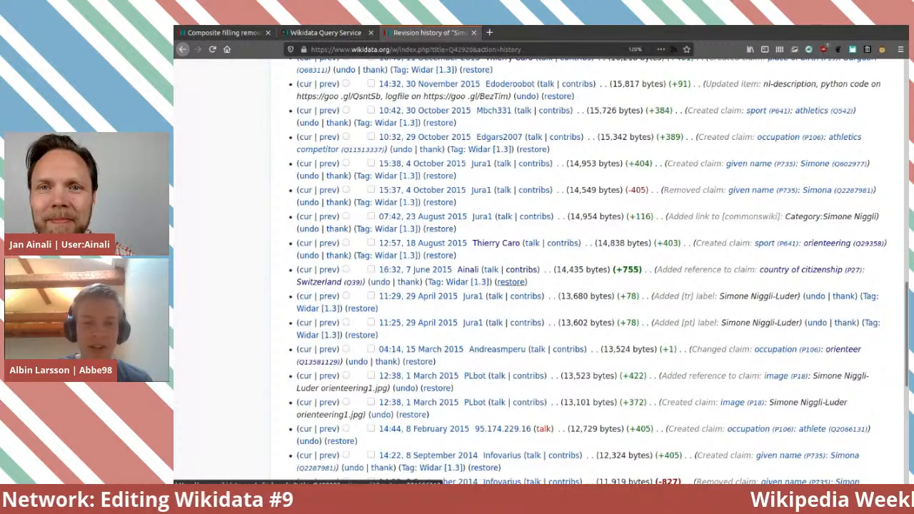
scroll(593, 286, down, 2)
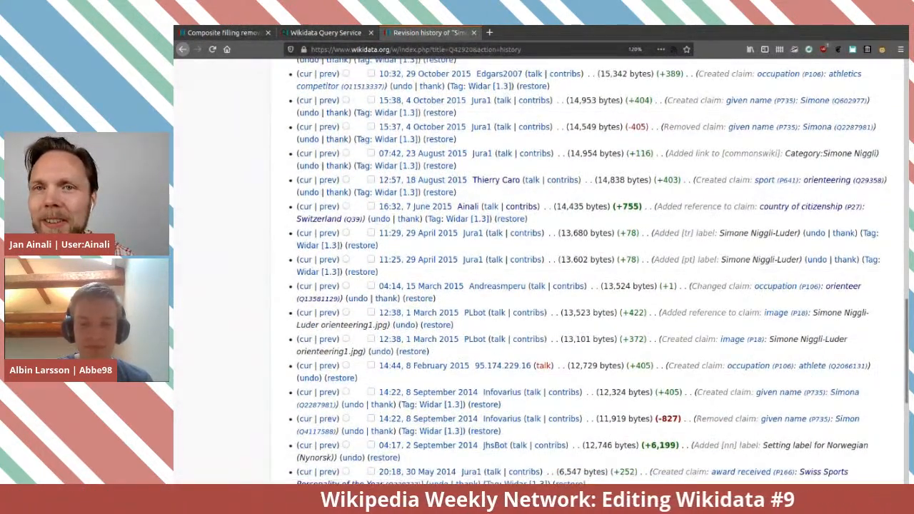
scroll(593, 286, down, 8)
scroll(429, 105, down, 2)
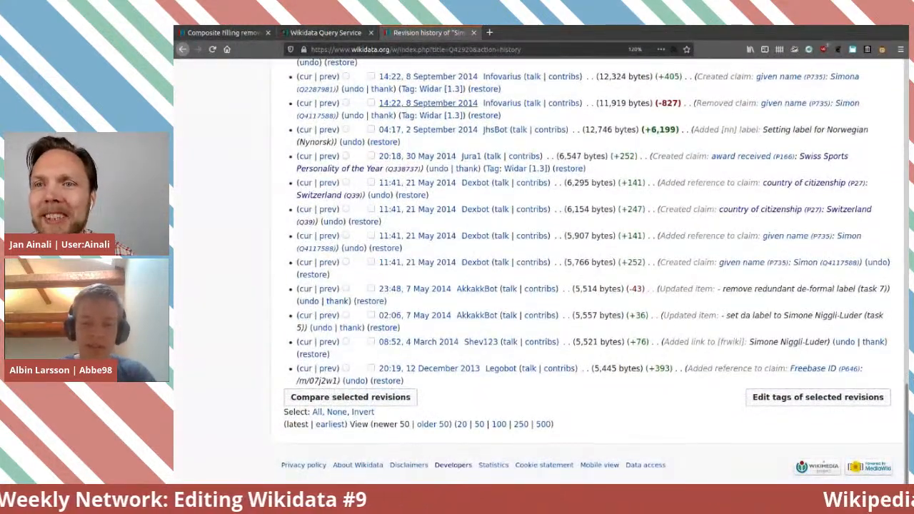
Return to the item page and open the constraint suggestion flagged on its place of birth statement.
click(183, 49)
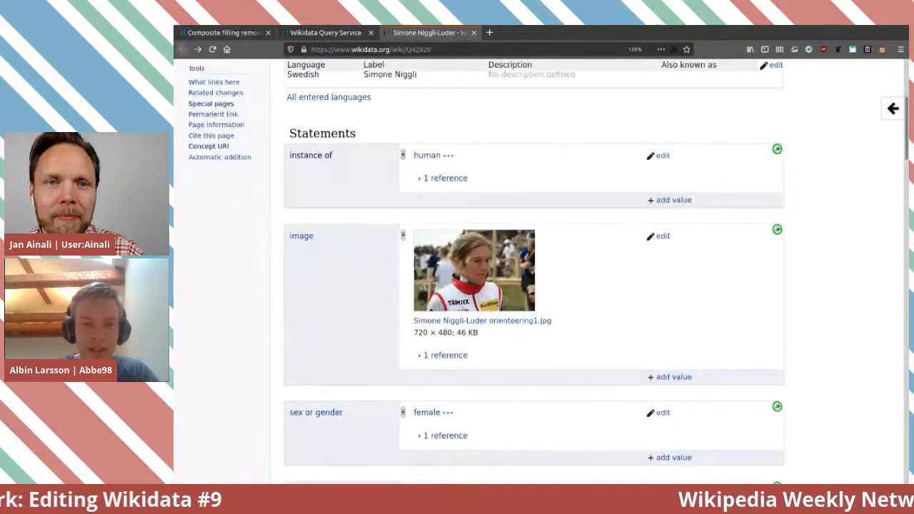
scroll(534, 285, down, 5)
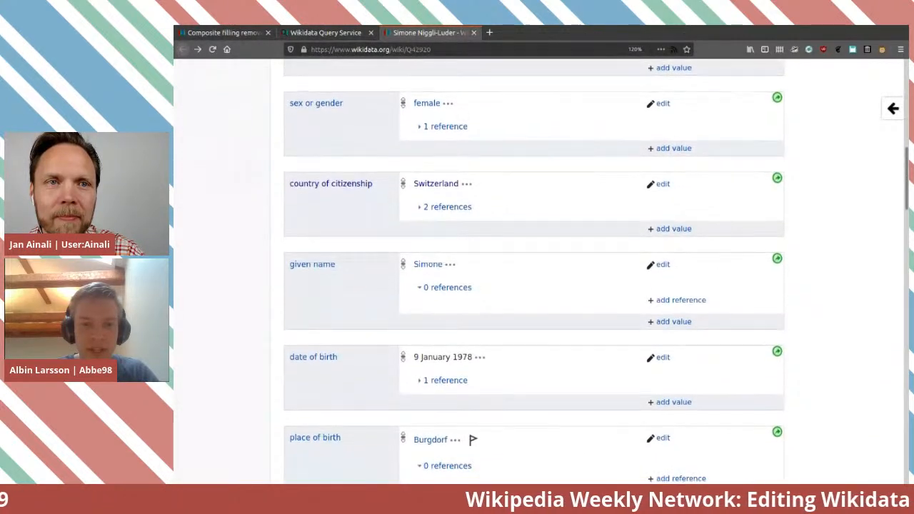
scroll(535, 286, down, 1)
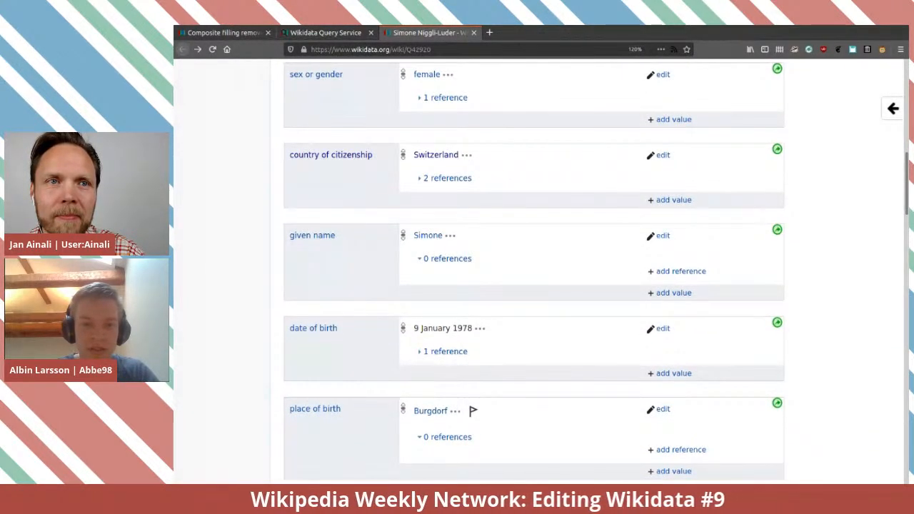
scroll(534, 286, down, 3)
scroll(535, 286, down, 2)
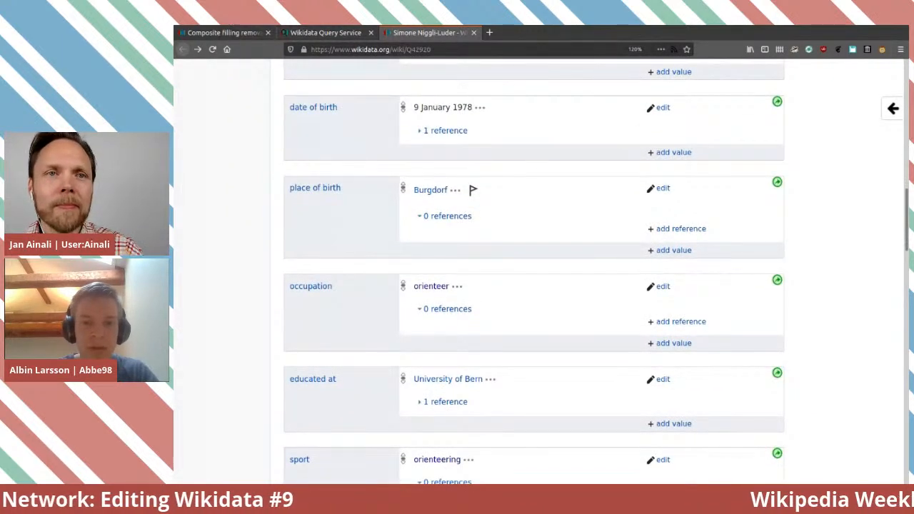
click(473, 191)
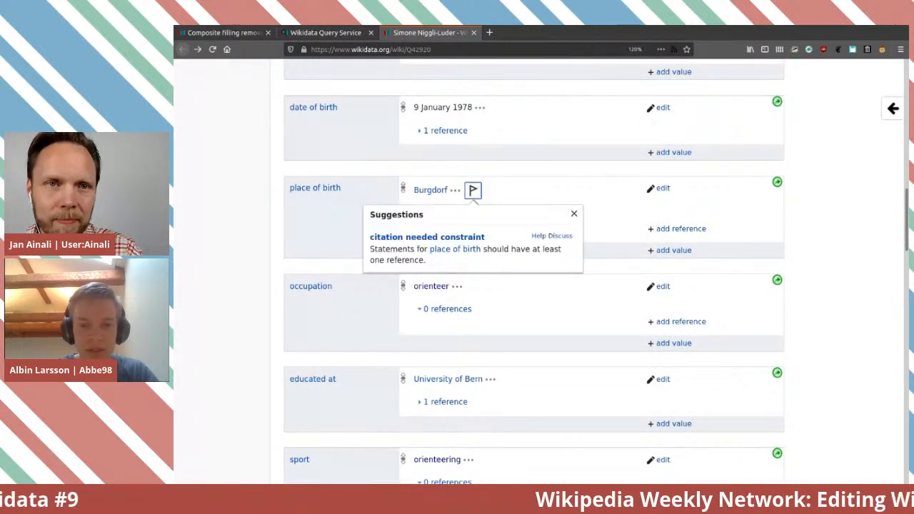
Dismiss the citation suggestion on the place of birth statement and go to the award received statement.
click(574, 213)
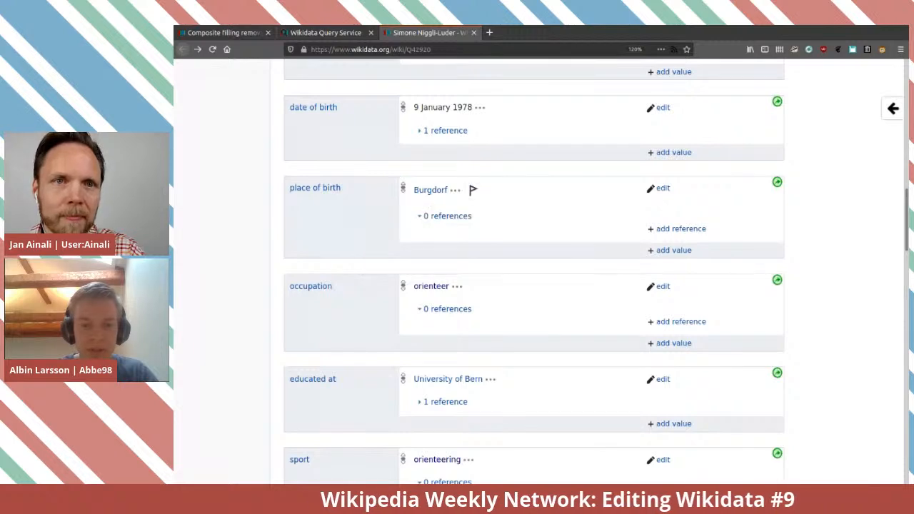
scroll(534, 271, down, 5)
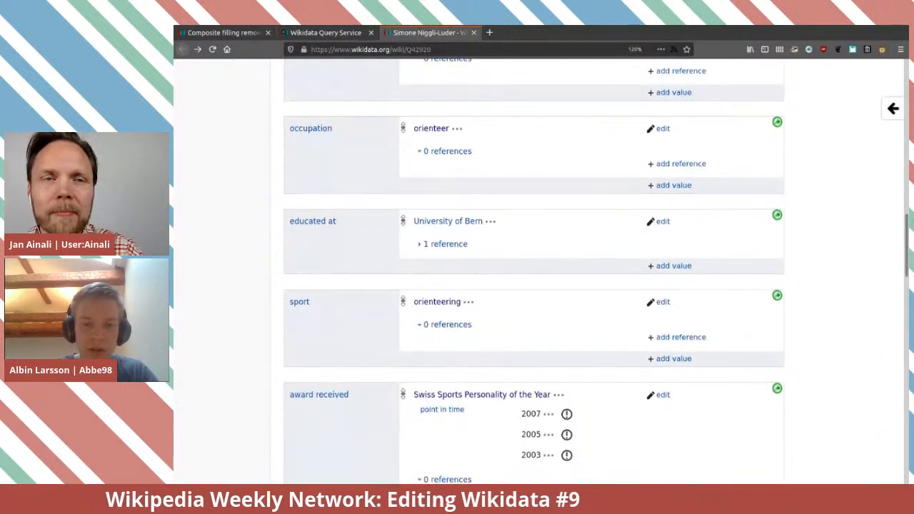
scroll(534, 272, down, 4)
scroll(534, 272, down, 4)
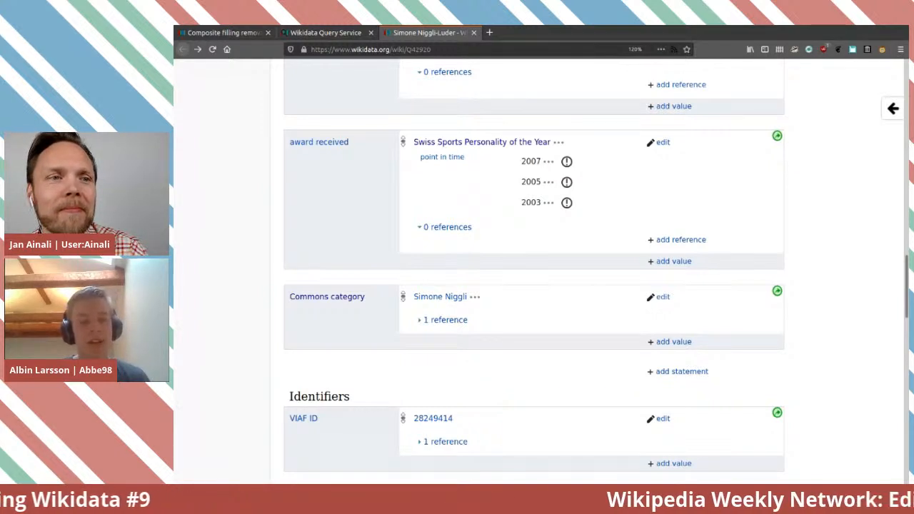
Open the Swiss Sports Personality of the Year award item separately, check its labels and statements, and close it.
middle_click(482, 142)
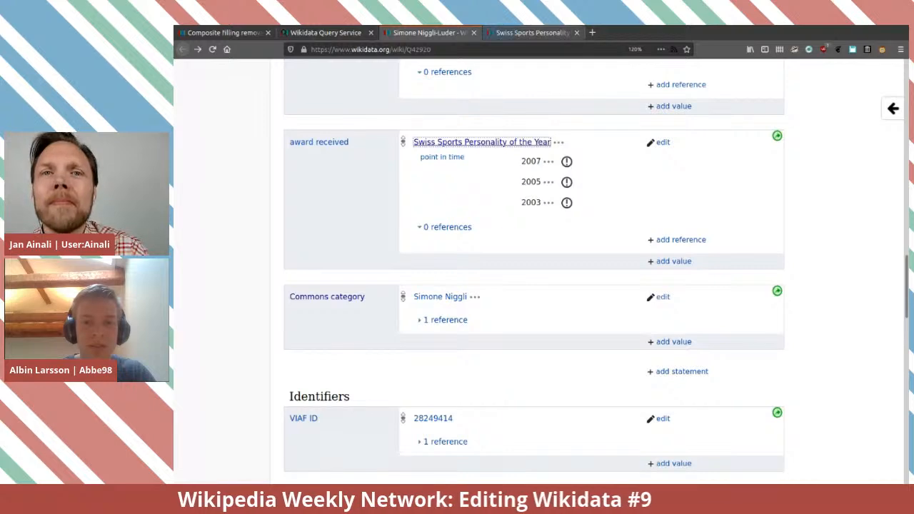
click(532, 32)
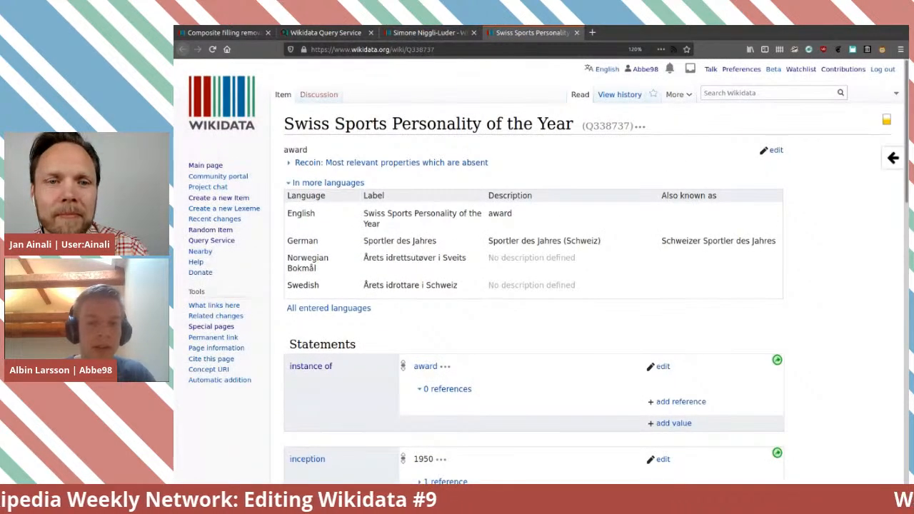
scroll(528, 285, down, 4)
scroll(529, 286, down, 3)
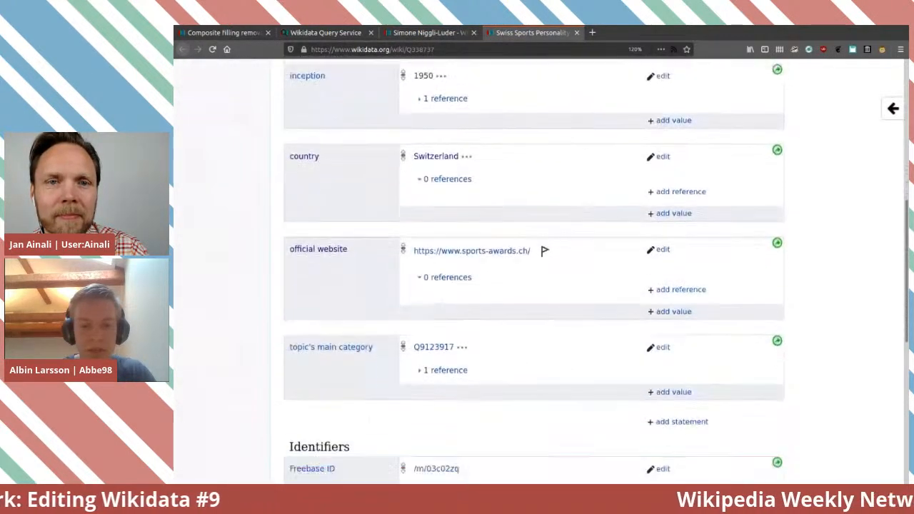
scroll(529, 286, up, 3)
scroll(529, 285, up, 3)
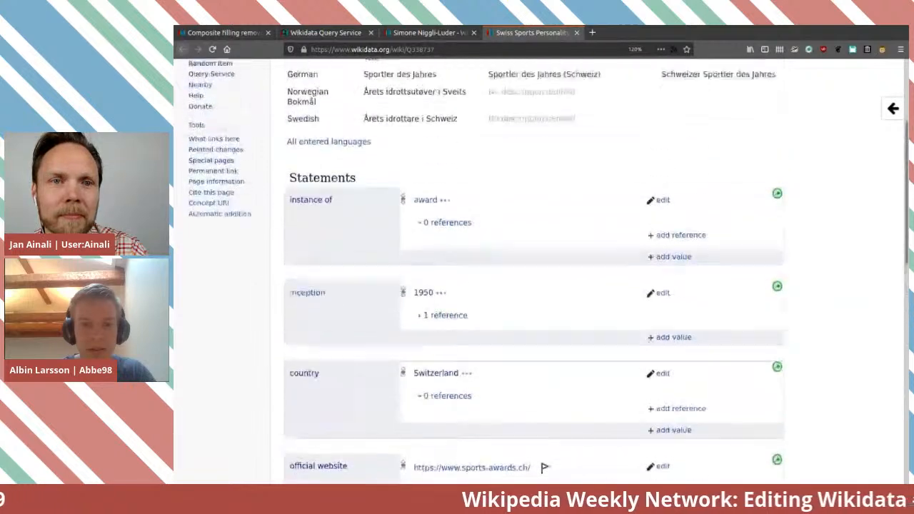
key(ctrl+w)
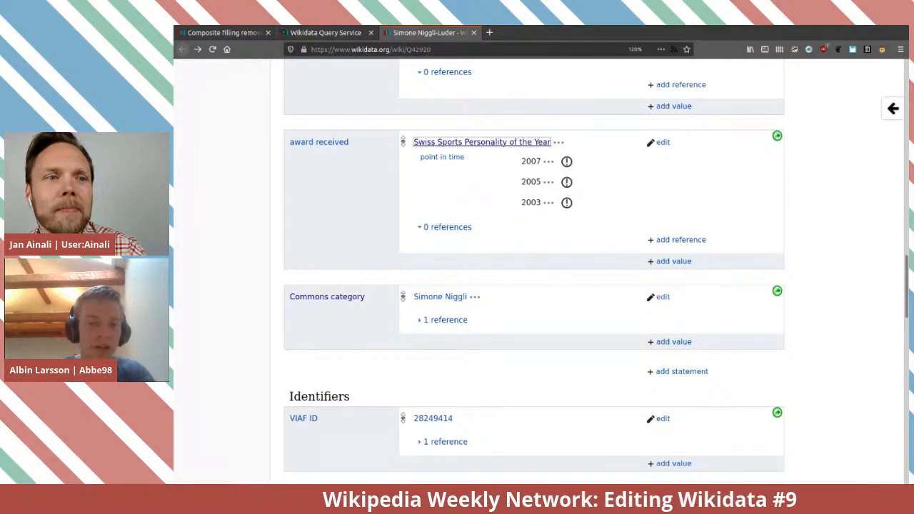
Reopen the Swiss Sports Personality of the Year item, examine its statements from instance of to topic's main category, and close it.
middle_click(482, 142)
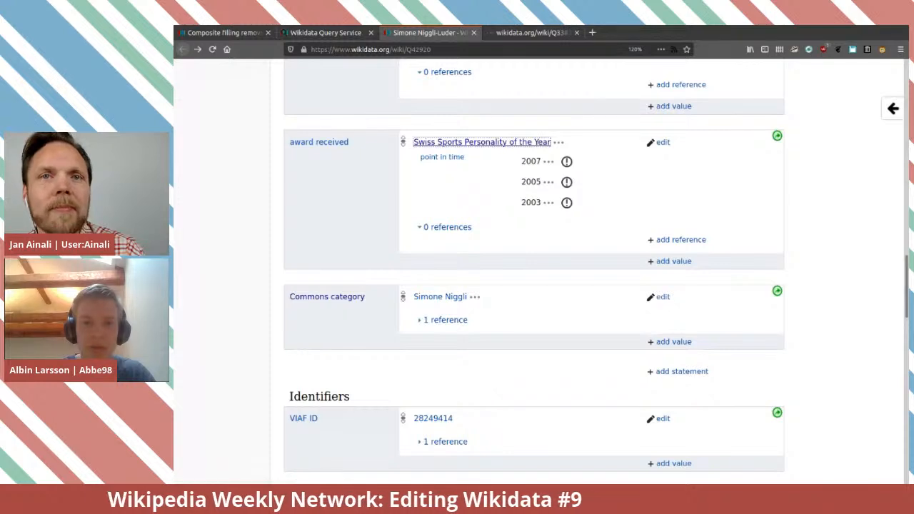
click(532, 33)
scroll(534, 285, down, 4)
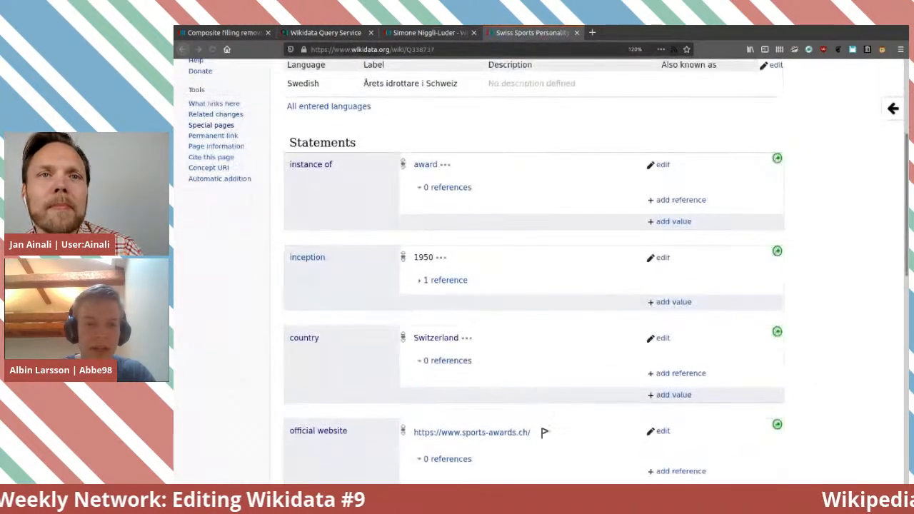
scroll(534, 286, down, 3)
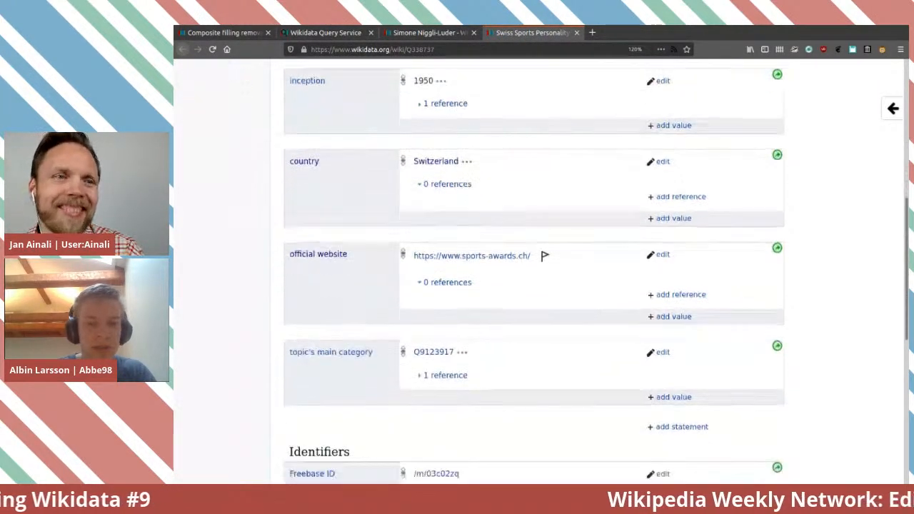
scroll(535, 286, up, 3)
scroll(534, 271, down, 3)
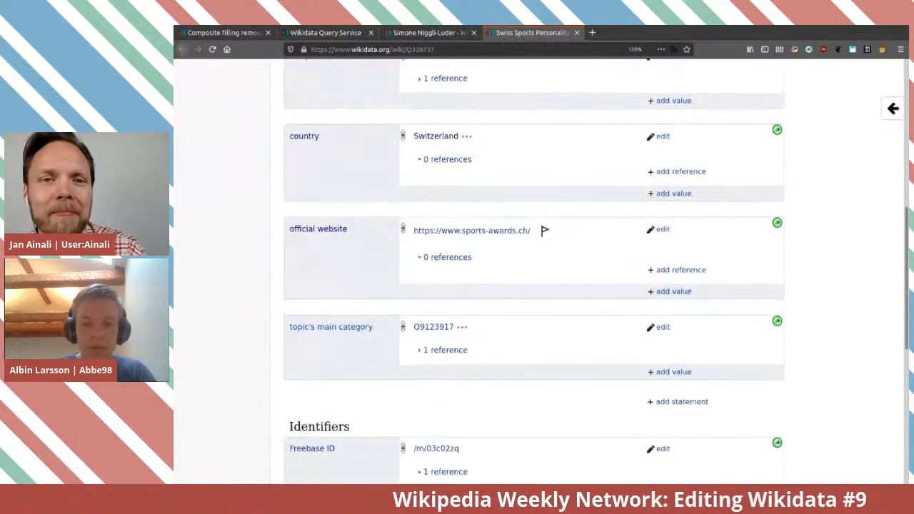
scroll(535, 271, up, 4)
scroll(534, 271, down, 4)
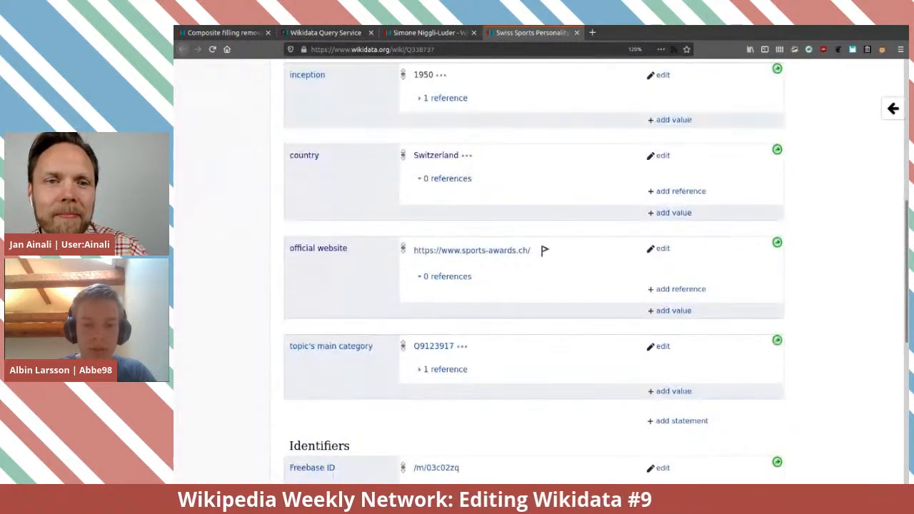
scroll(535, 271, down, 2)
scroll(534, 271, up, 4)
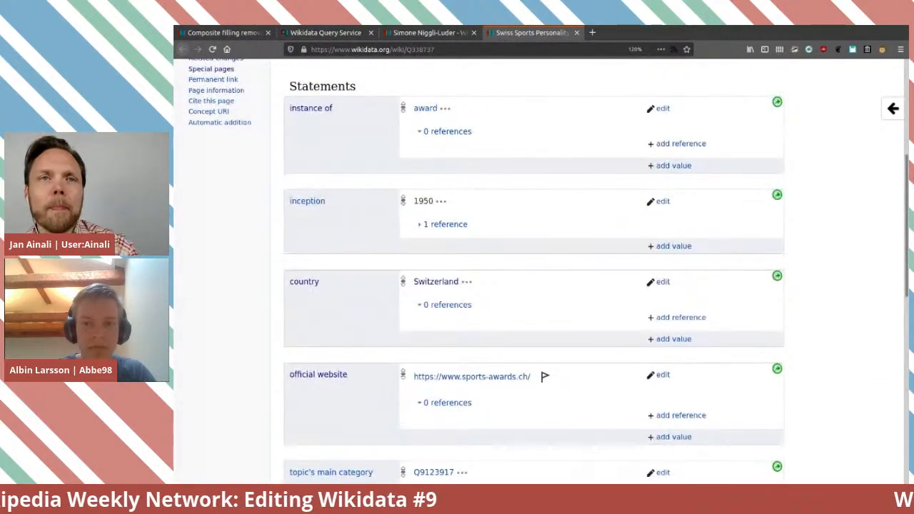
key(ctrl+w)
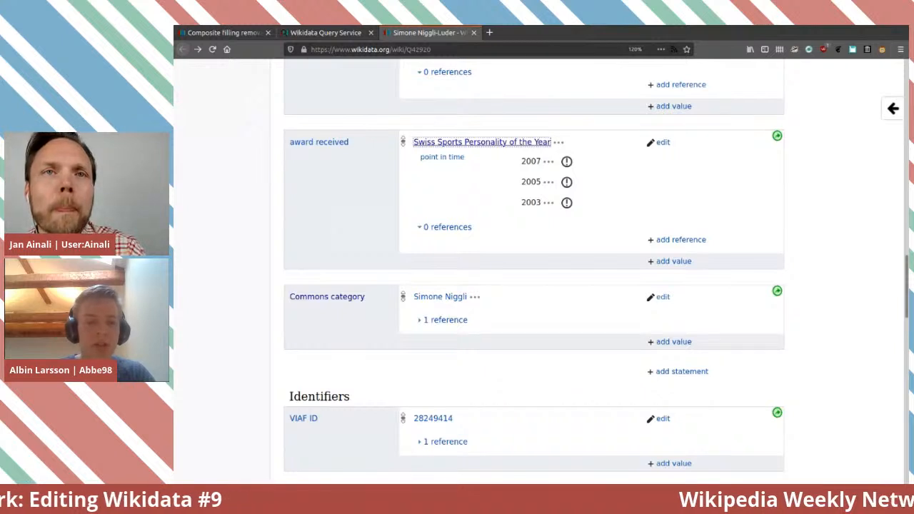
Open the award received statement for editing and add a second value, Swiss Sports Personality of the Year.
click(663, 141)
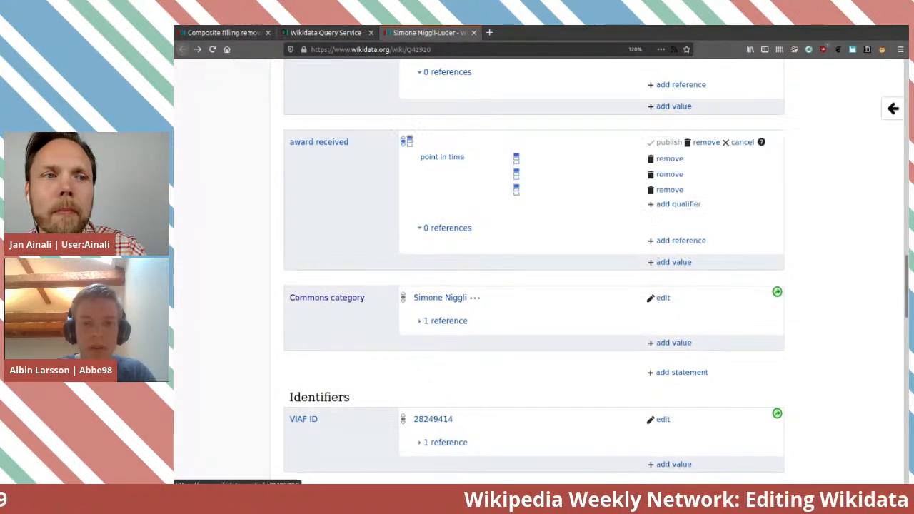
key(ctrl+a)
key(ctrl+c)
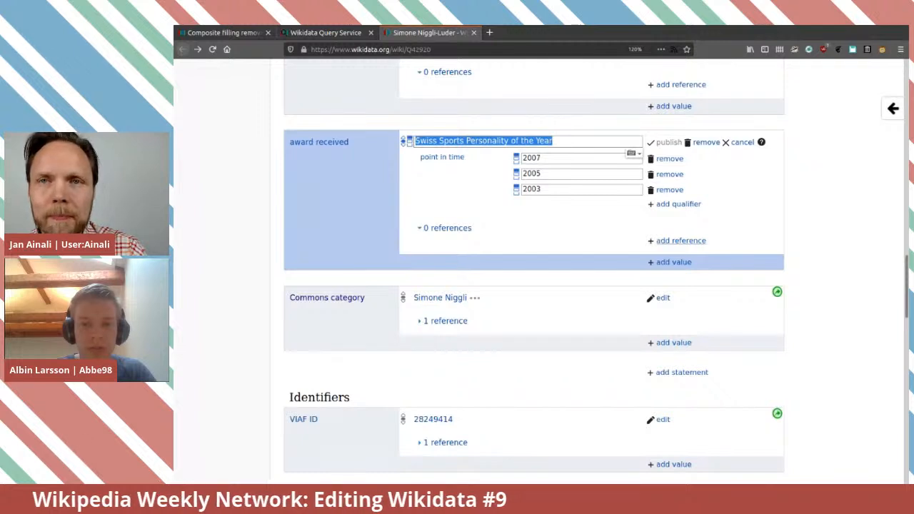
click(674, 262)
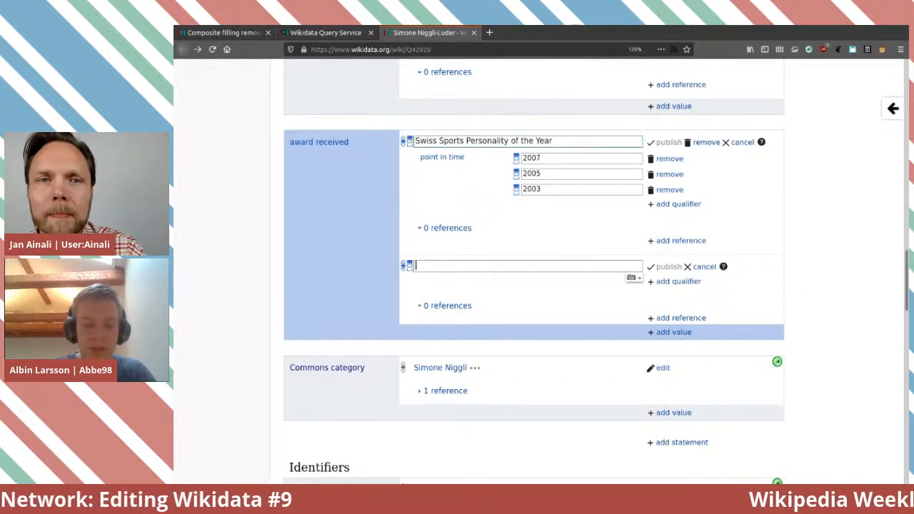
key(ctrl+v)
key(Return)
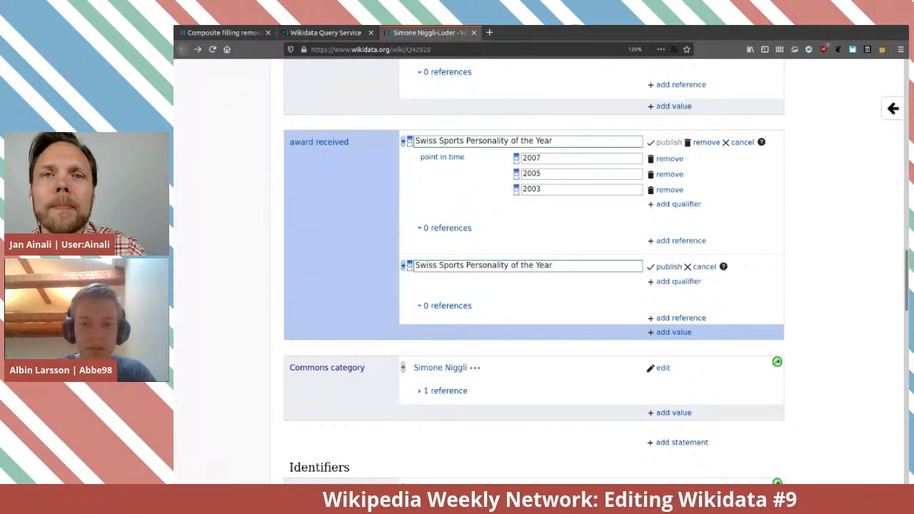
Clear 2007 from the original award's qualifiers and give the second award value a point in time qualifier of 2007.
double_click(531, 157)
key(BackSpace)
click(554, 265)
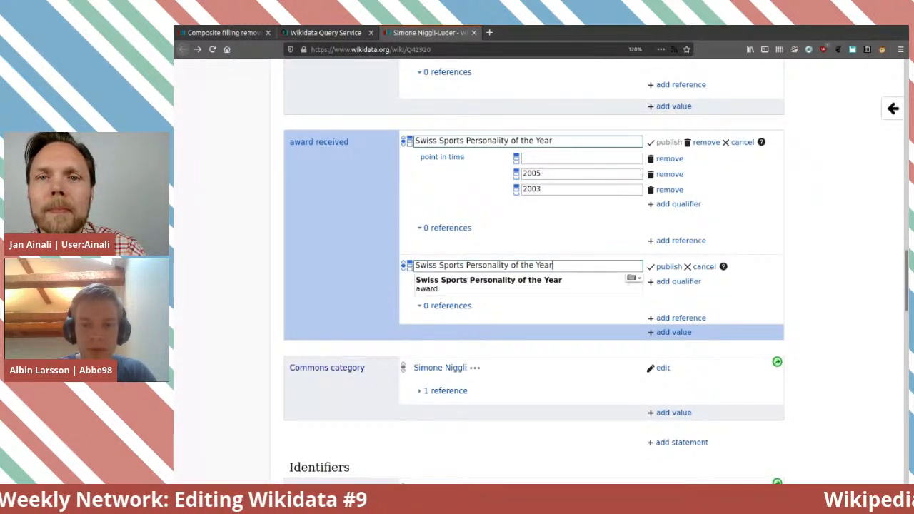
click(679, 281)
text(point)
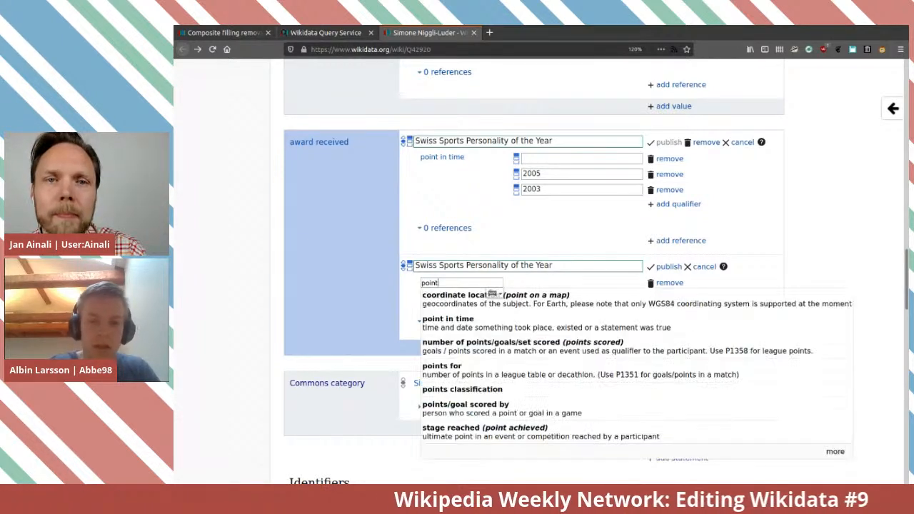
key(Down)
key(Down)
key(Return)
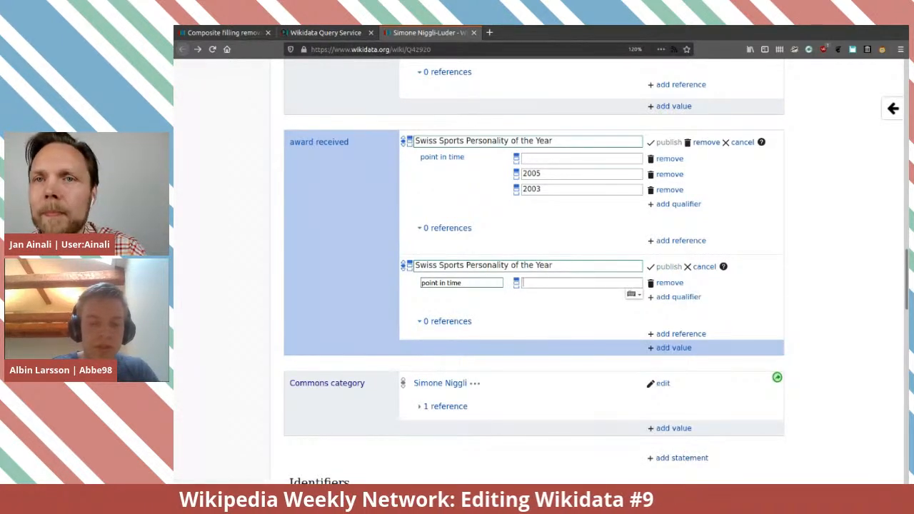
text(2007)
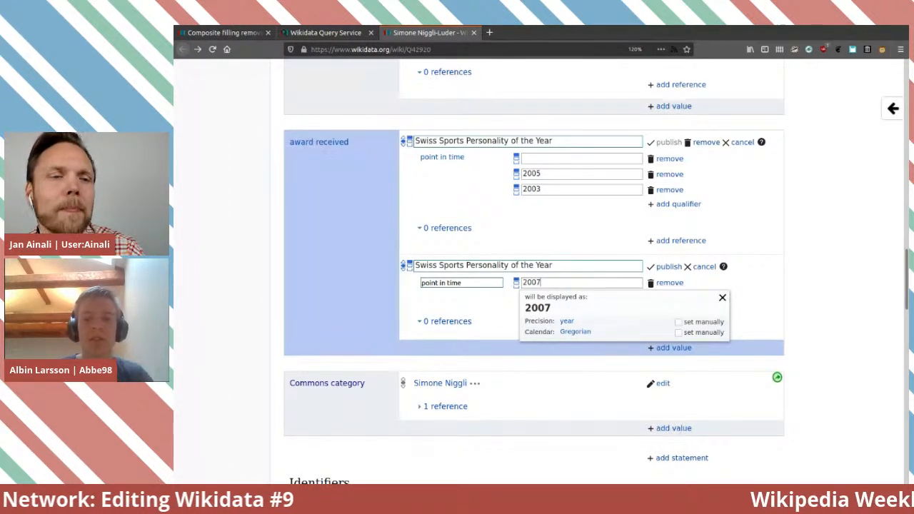
Clear 2005 from the original award's qualifiers and add a third award entry with a point in time qualifier of 2005.
double_click(531, 174)
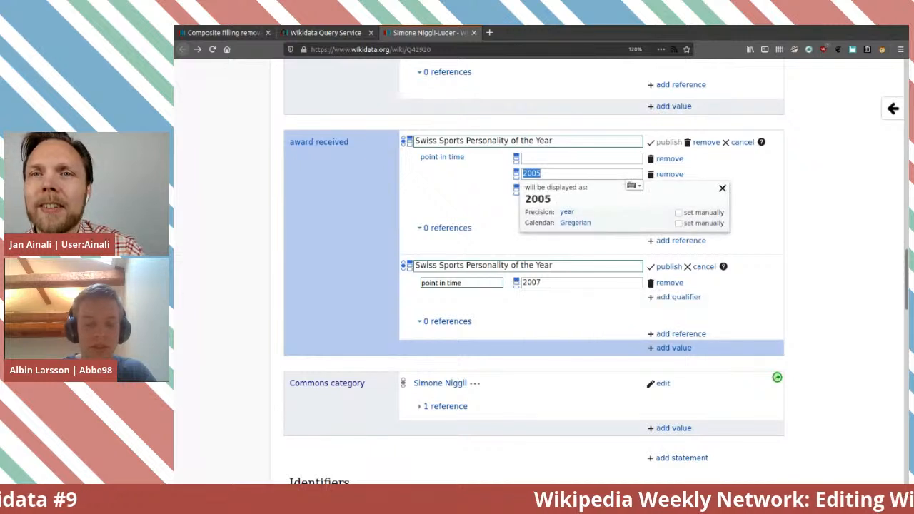
key(BackSpace)
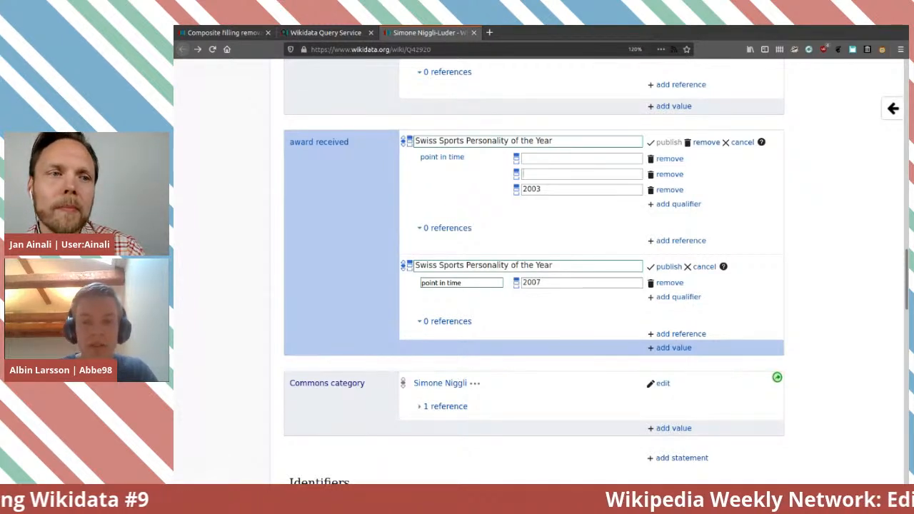
click(674, 348)
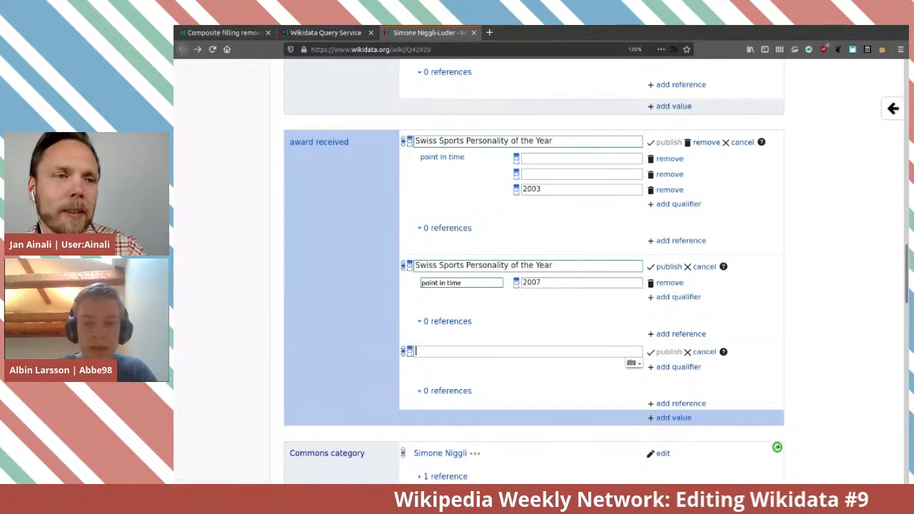
click(679, 366)
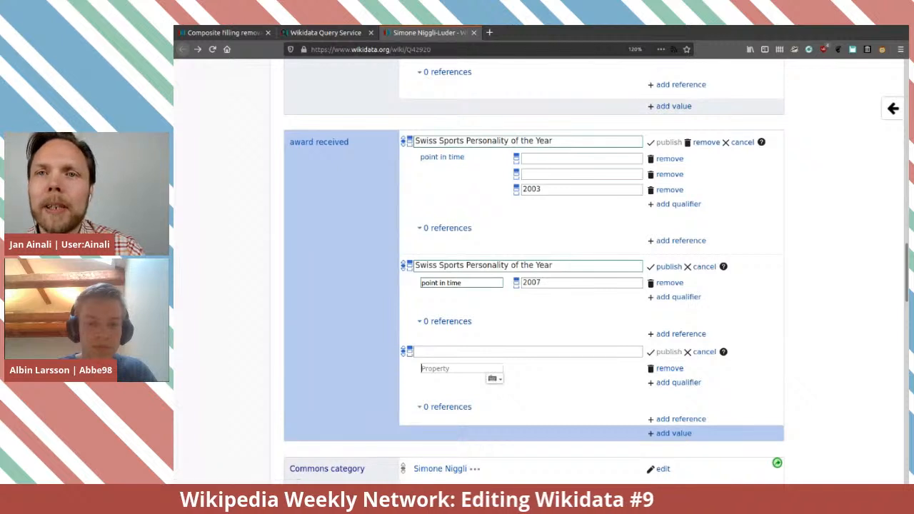
text(poin)
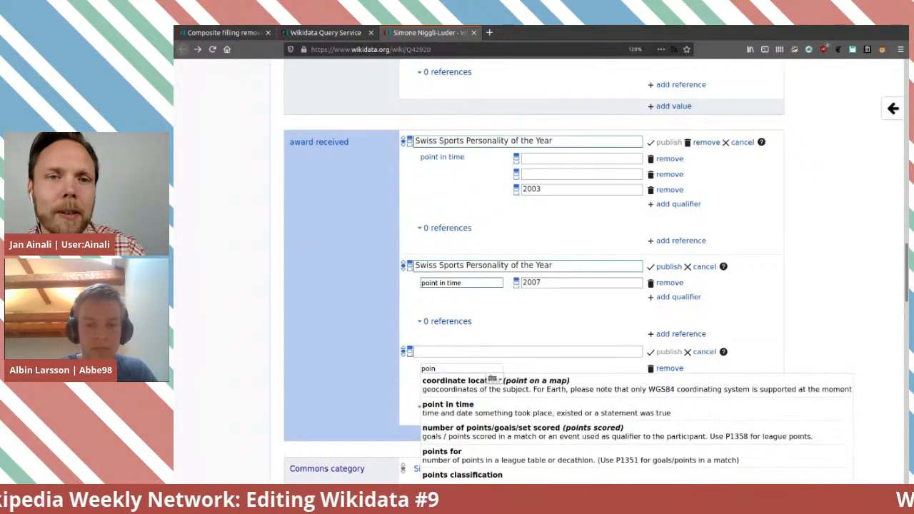
key(Return)
text(2005)
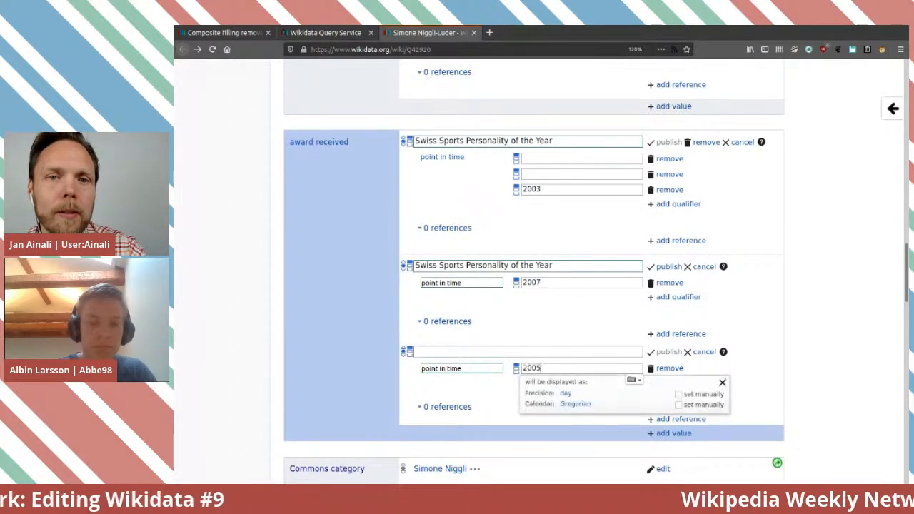
Copy the award name from the original statement and set the third entry's value to Swiss Sports Personality of the Year.
double_click(544, 141)
key(ctrl+a)
key(ctrl+c)
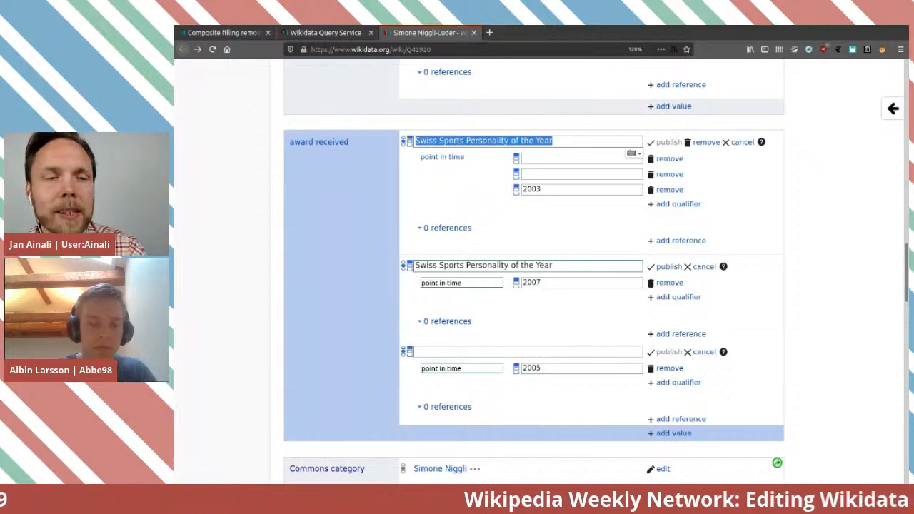
click(465, 351)
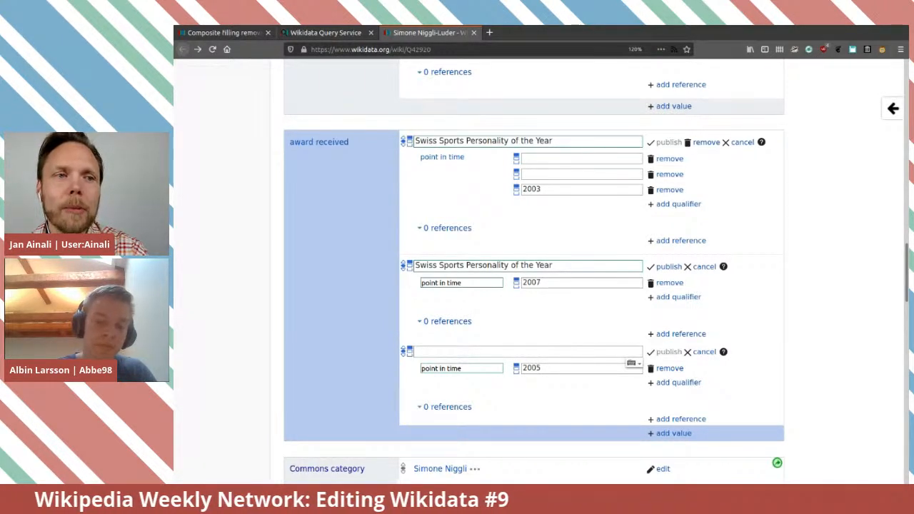
key(ctrl+v)
key(Down)
key(Return)
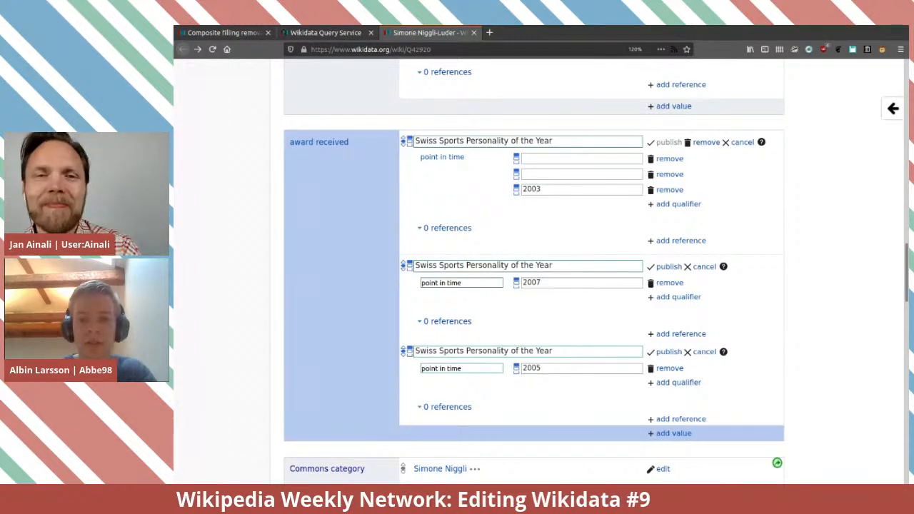
Remove the two empty point in time qualifiers from the original award statement.
click(669, 174)
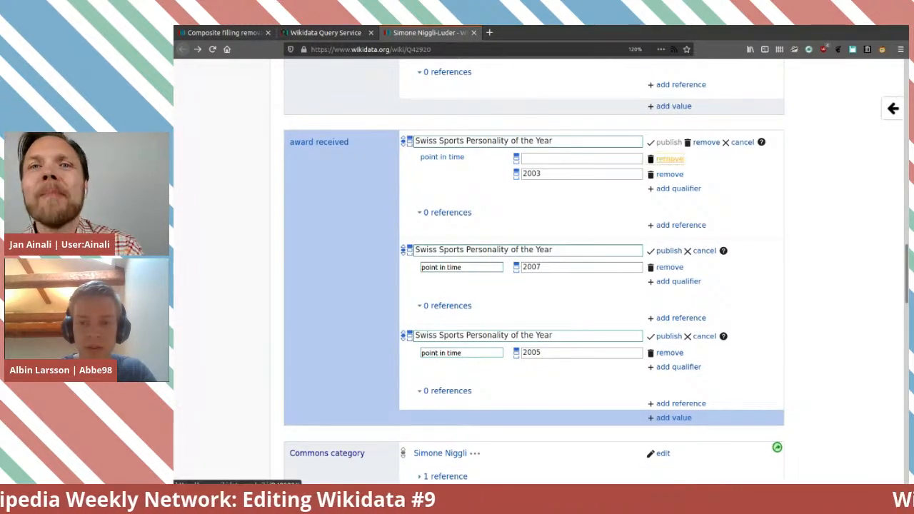
click(669, 158)
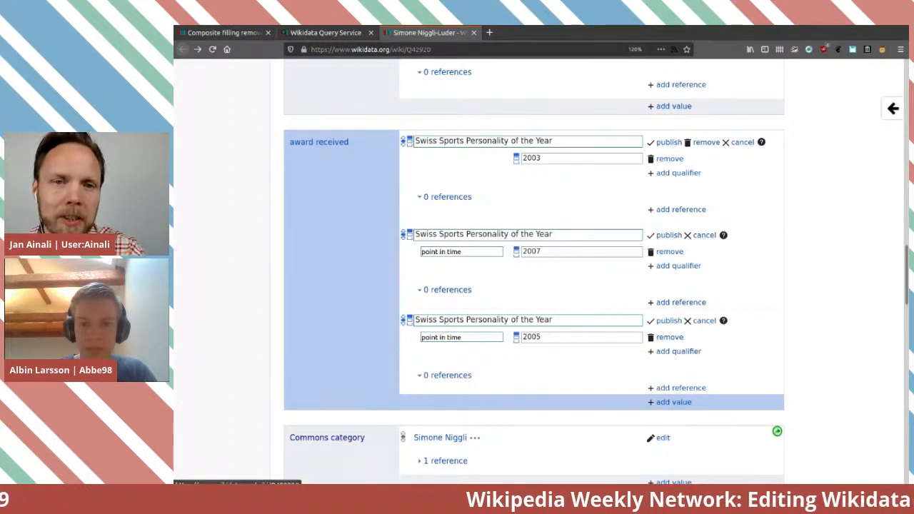
Swap the years of the two new award entries, giving the second a point in time of 2005 and the third 2007.
double_click(532, 251)
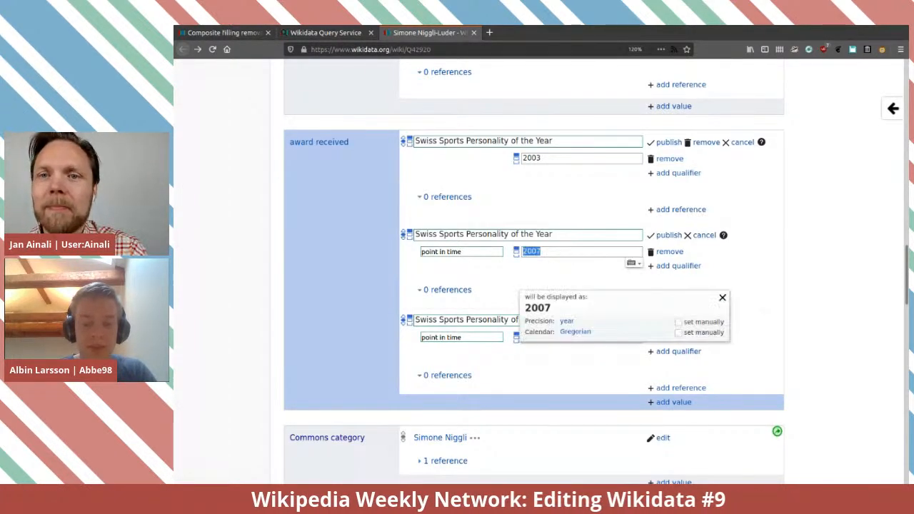
key(ctrl+x)
click(561, 337)
key(ctrl+v)
double_click(531, 337)
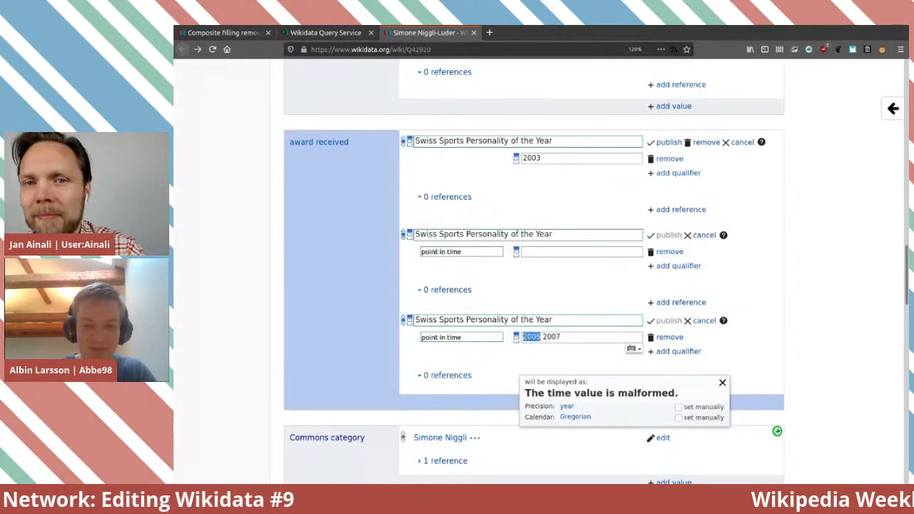
key(Delete)
key(Delete)
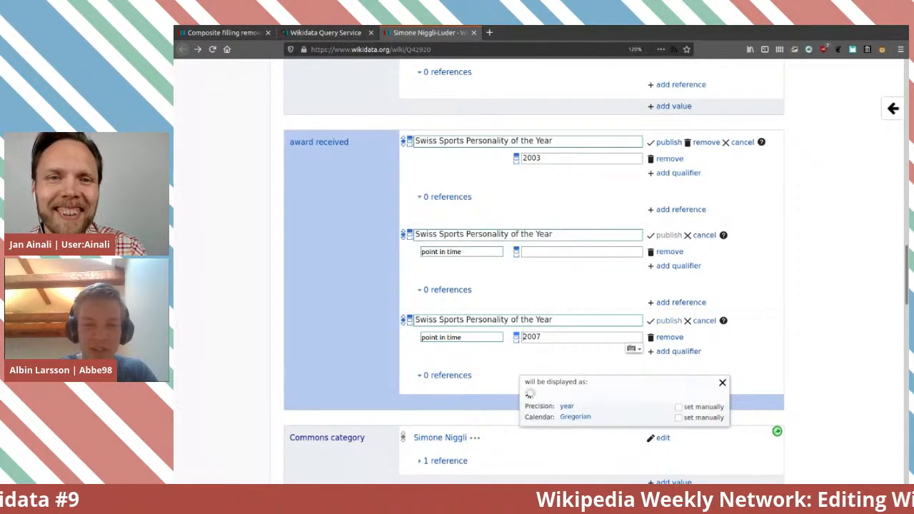
click(561, 252)
text(2005)
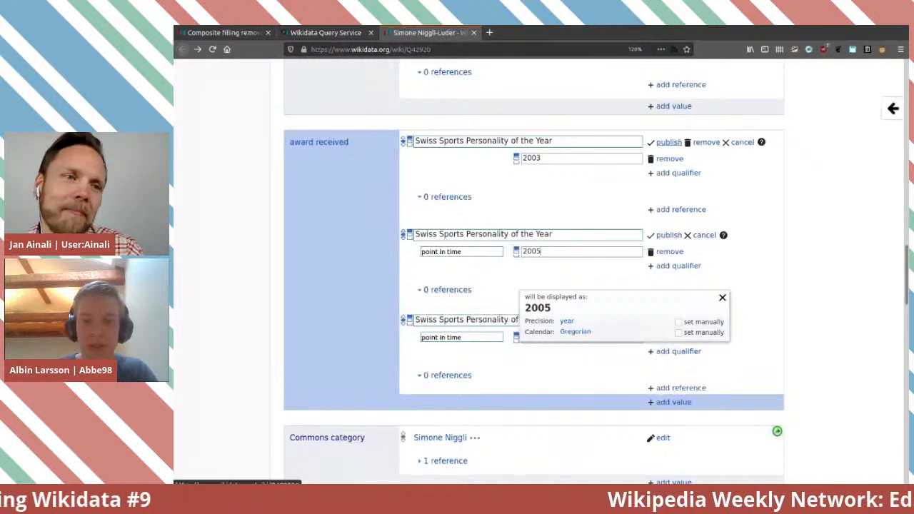
Publish the three Swiss Sports Personality of the Year award values for 2003, 2005 and 2007.
click(670, 143)
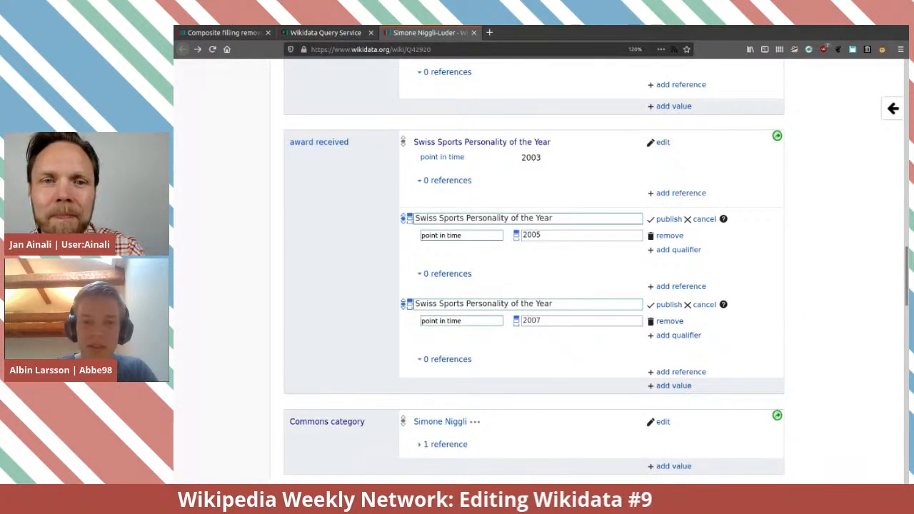
click(669, 219)
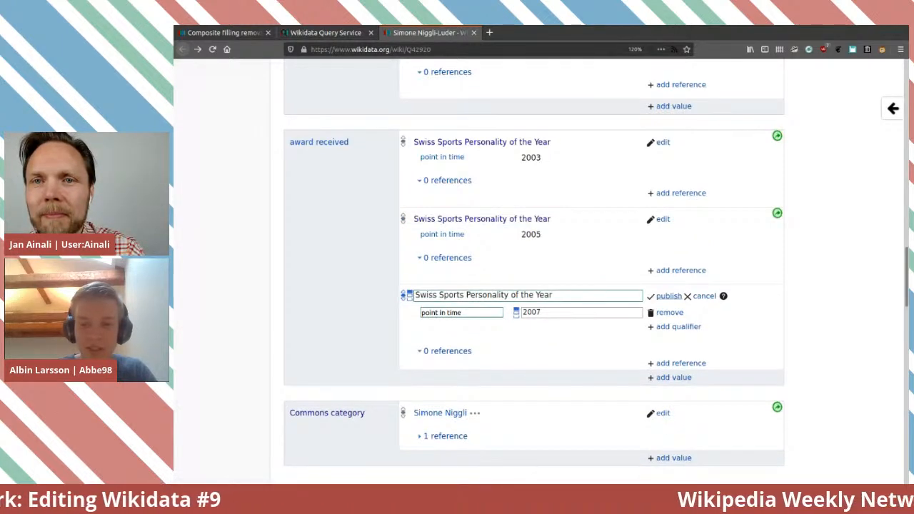
click(670, 296)
Examine the athlete item's statements and identifiers, from the image down to the athlete IDs, for missing information.
scroll(534, 271, down, 4)
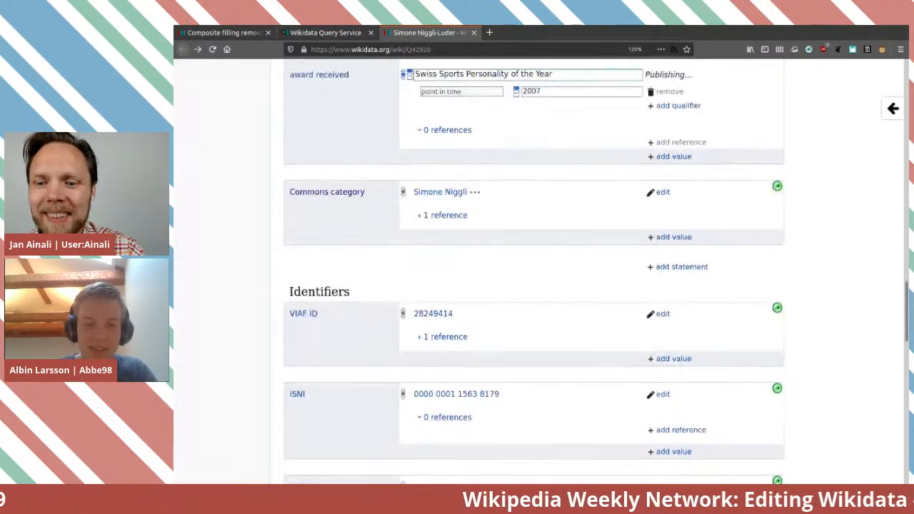
scroll(535, 272, up, 4)
scroll(535, 271, down, 4)
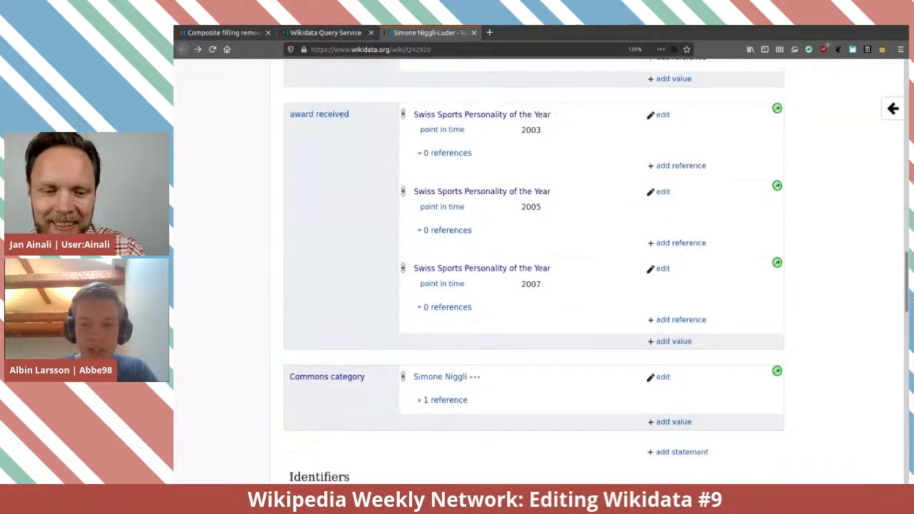
scroll(534, 271, up, 4)
scroll(534, 272, down, 2)
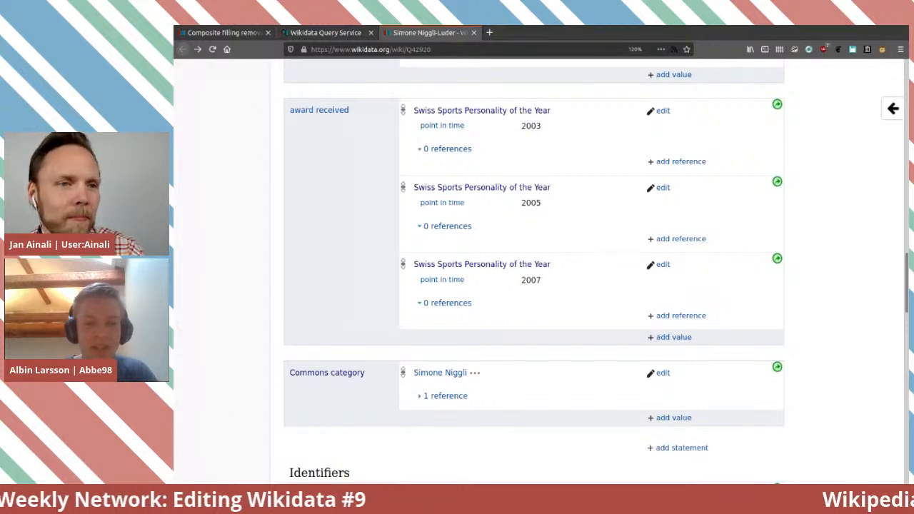
scroll(535, 258, down, 1)
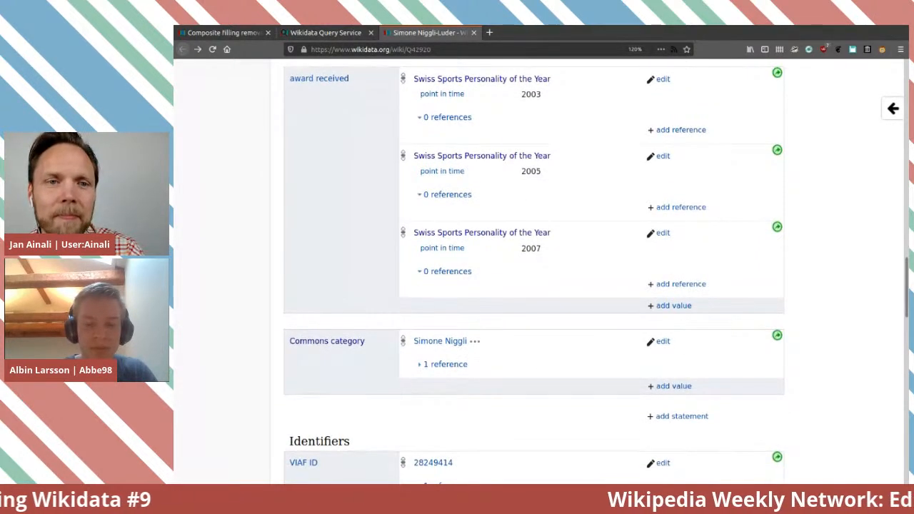
scroll(534, 258, down, 10)
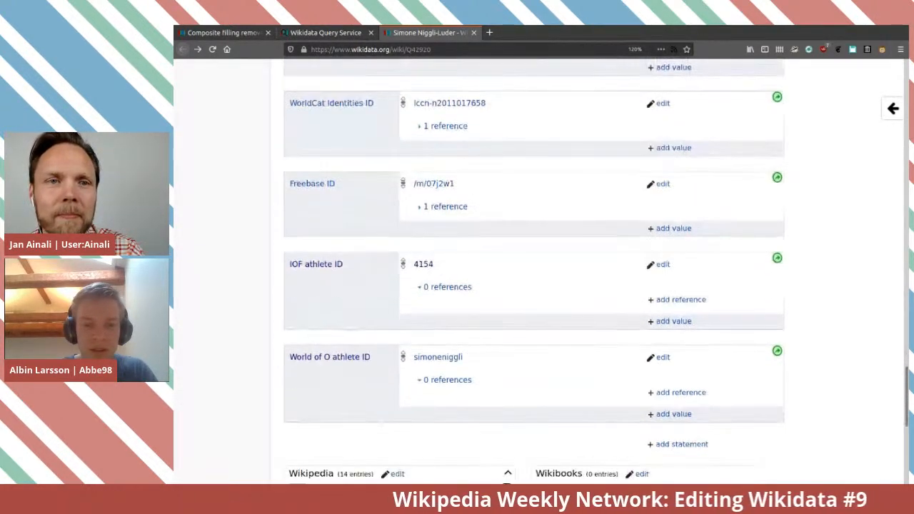
scroll(534, 258, up, 10)
scroll(534, 257, down, 10)
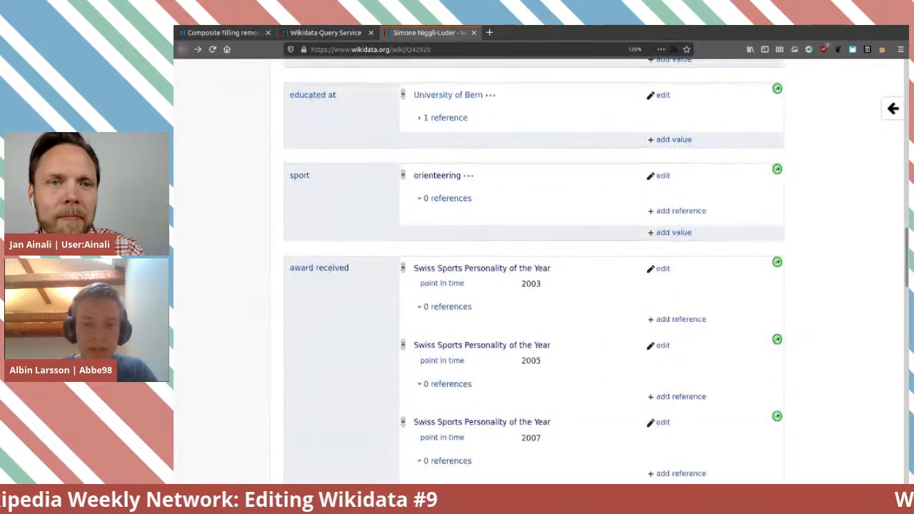
scroll(534, 257, up, 3)
scroll(534, 272, up, 4)
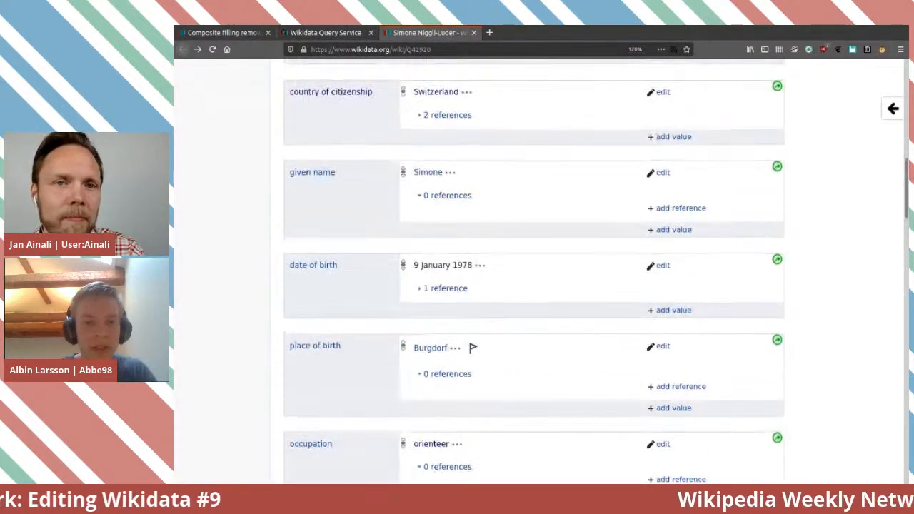
scroll(534, 271, up, 4)
scroll(534, 272, up, 2)
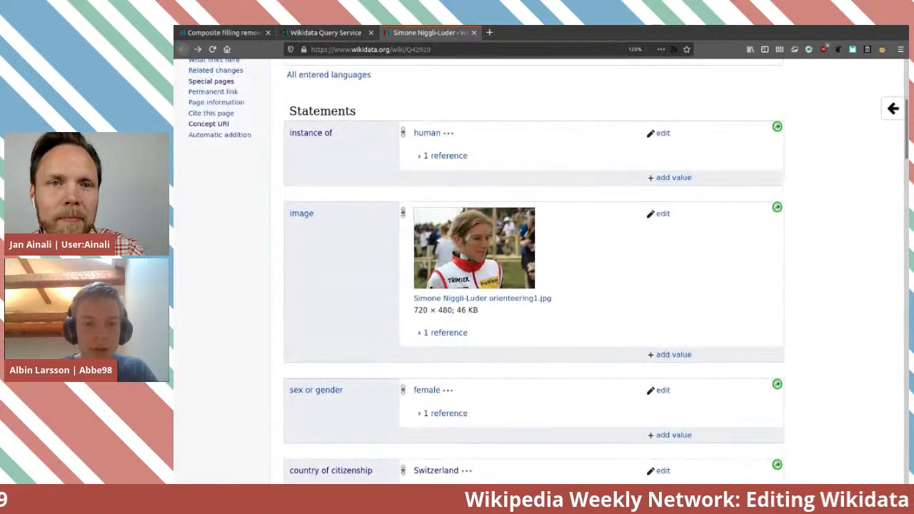
scroll(534, 272, down, 3)
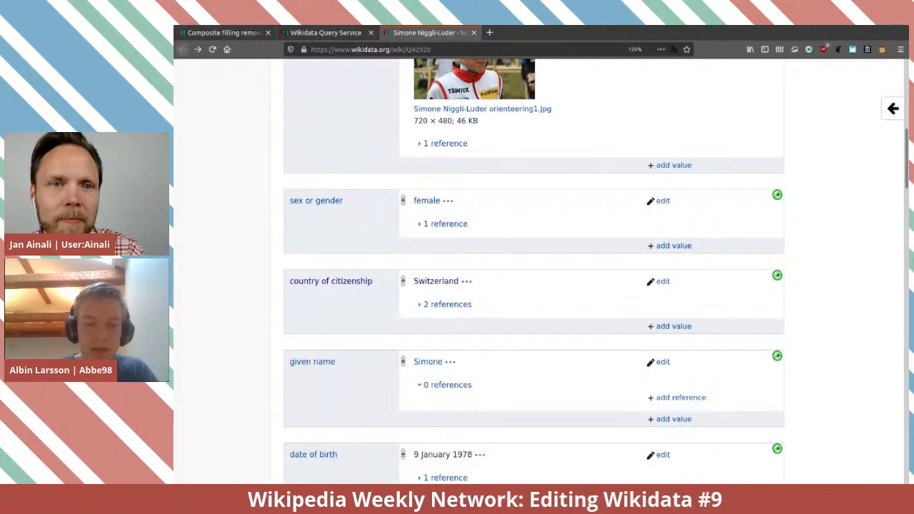
scroll(534, 271, down, 12)
scroll(534, 271, down, 5)
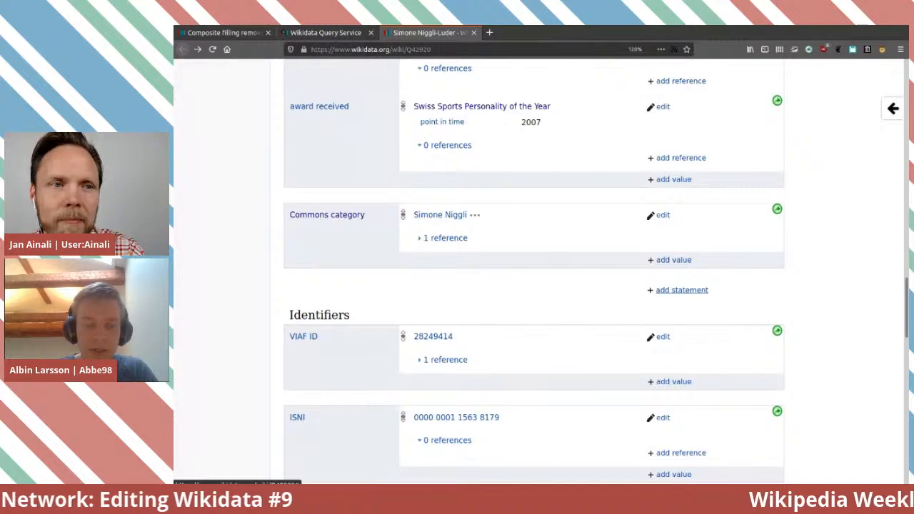
scroll(535, 271, up, 12)
scroll(535, 272, up, 4)
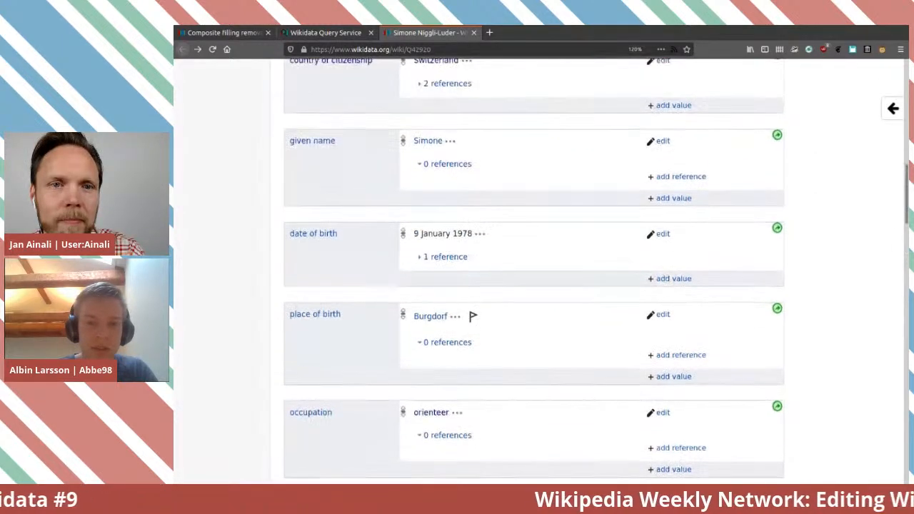
scroll(534, 271, up, 4)
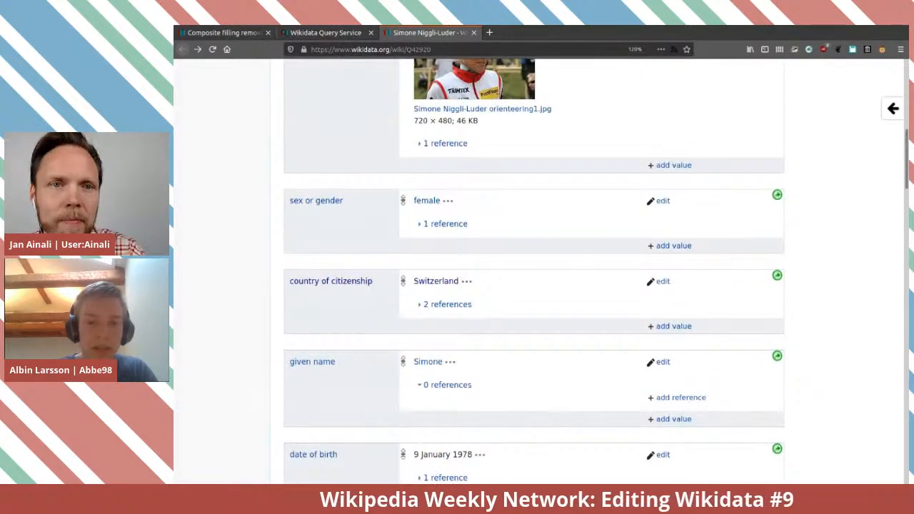
Copy the country of citizenship value and publish a new country for sport statement set to Switzerland, the federal state.
drag(414, 281, 460, 281)
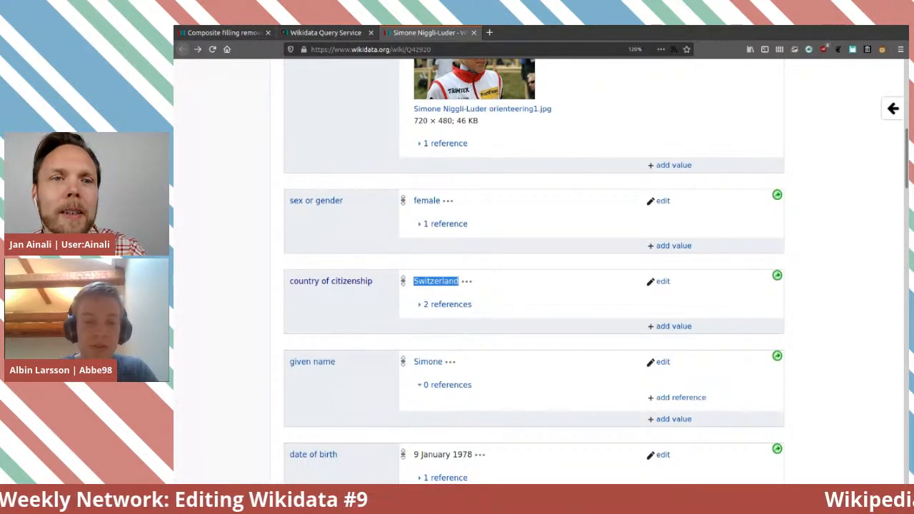
scroll(534, 272, down, 10)
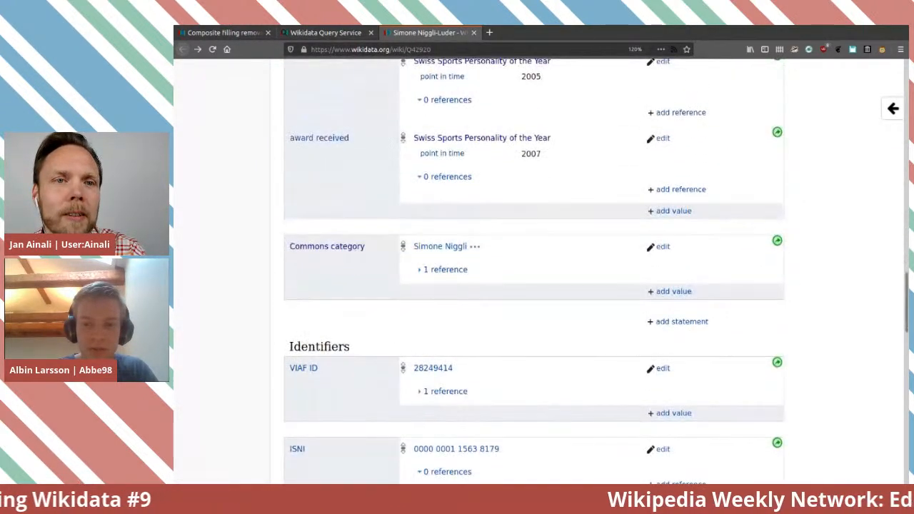
click(680, 322)
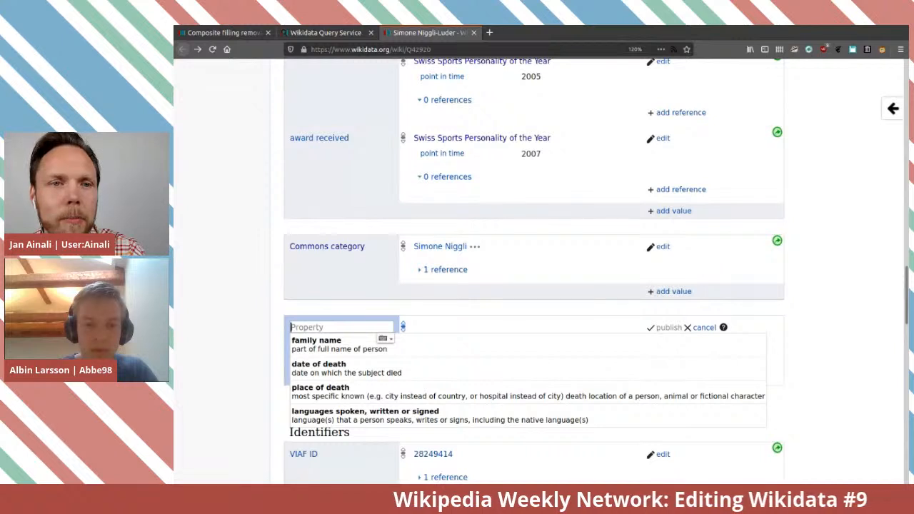
text(sports)
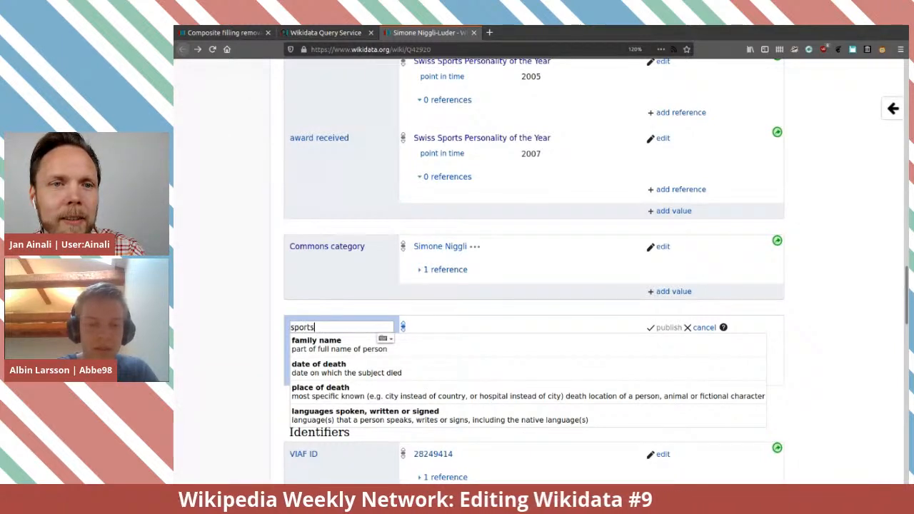
key(Down)
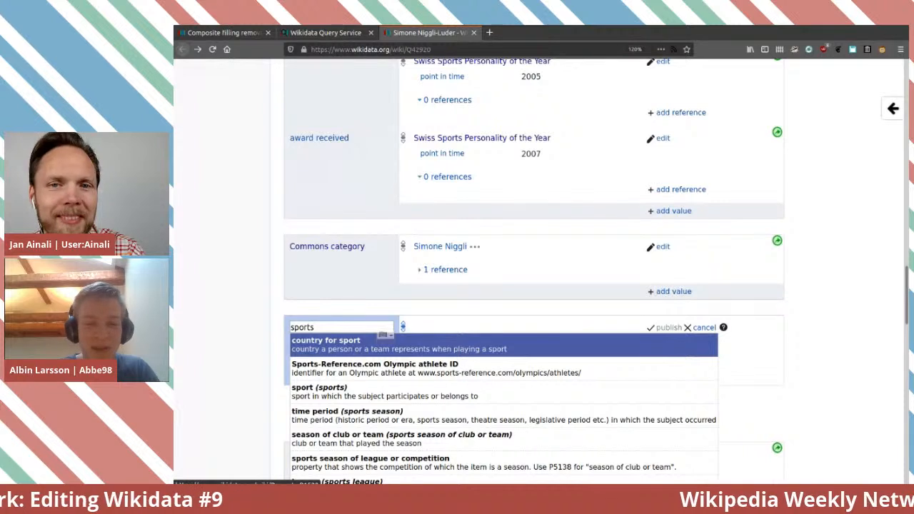
key(Return)
key(ctrl+v)
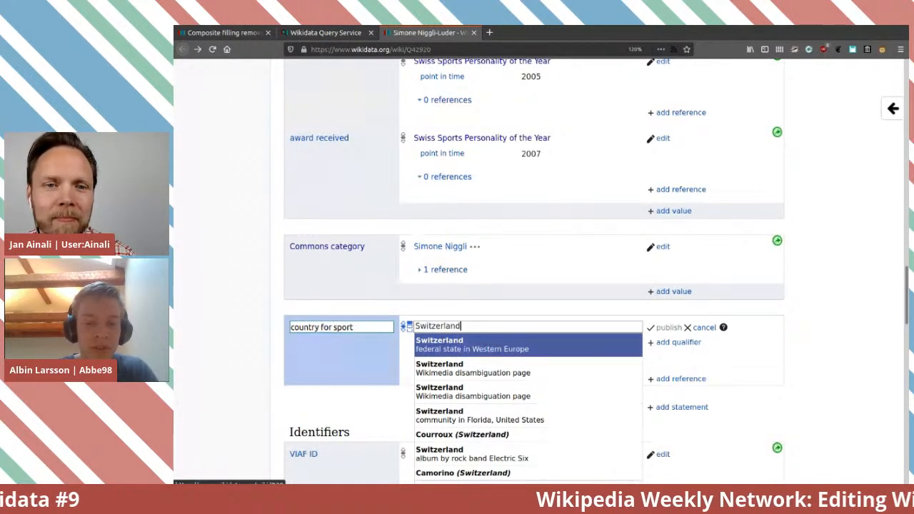
key(Return)
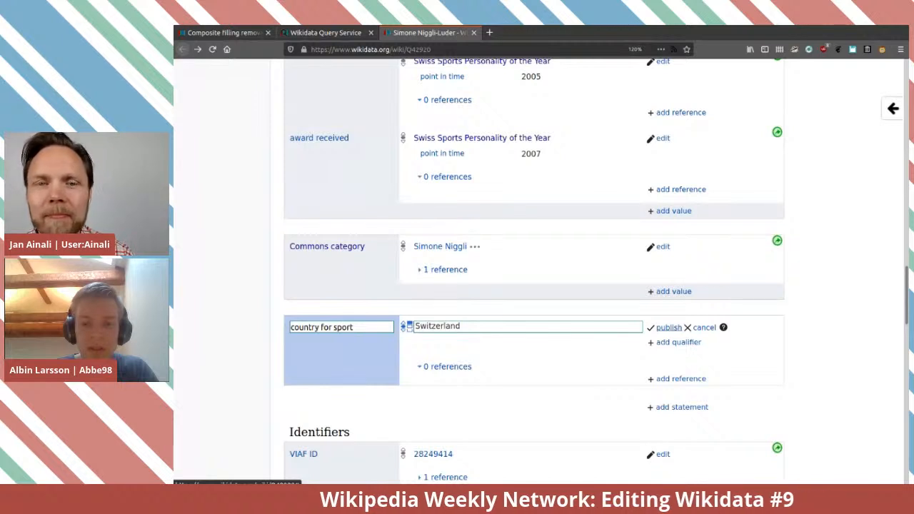
key(Return)
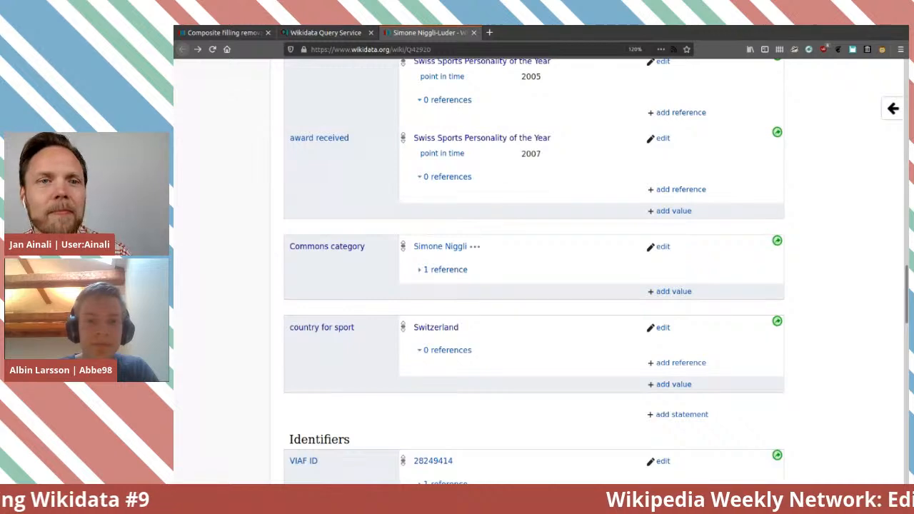
Look over the athlete item's labels and statements once more and close the item to return to the query results.
scroll(534, 272, up, 10)
scroll(534, 271, up, 10)
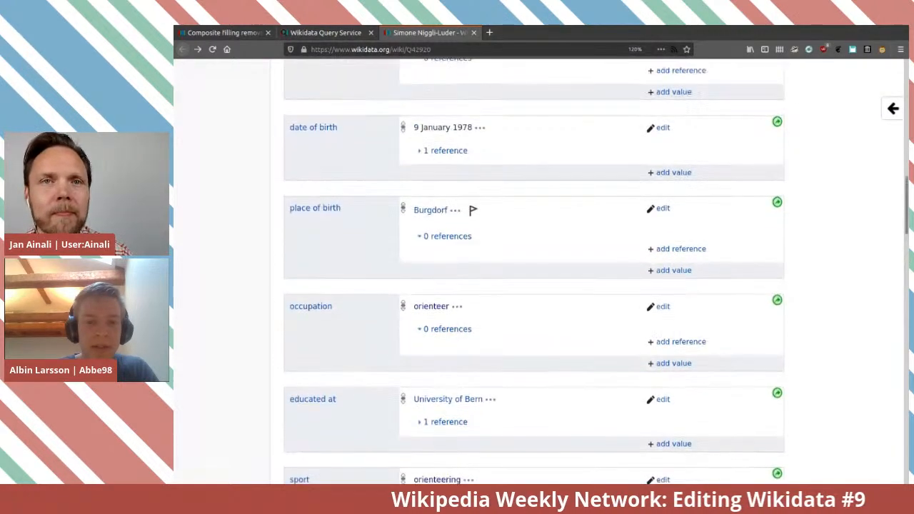
scroll(534, 271, up, 2)
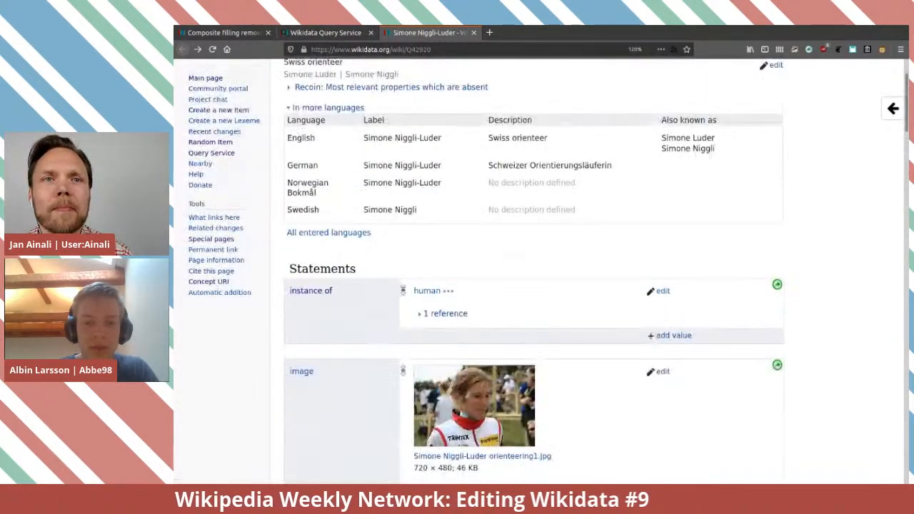
scroll(534, 271, down, 15)
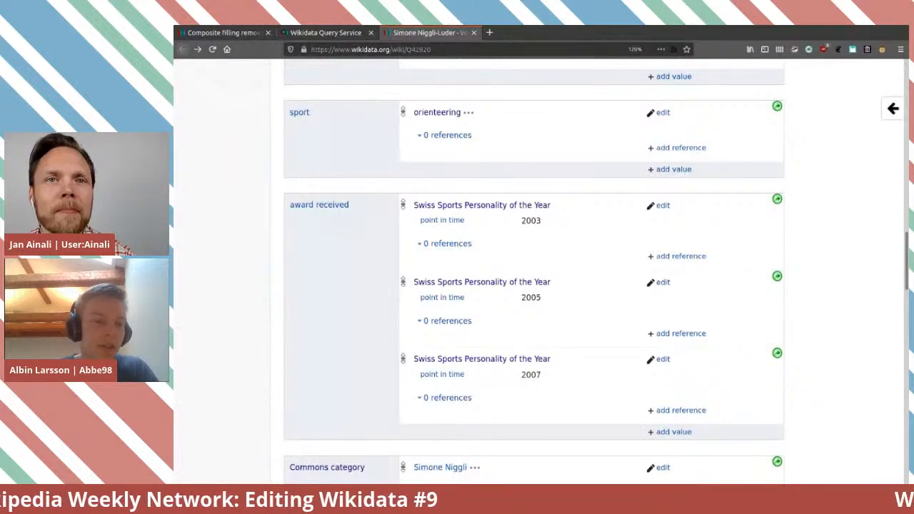
click(474, 32)
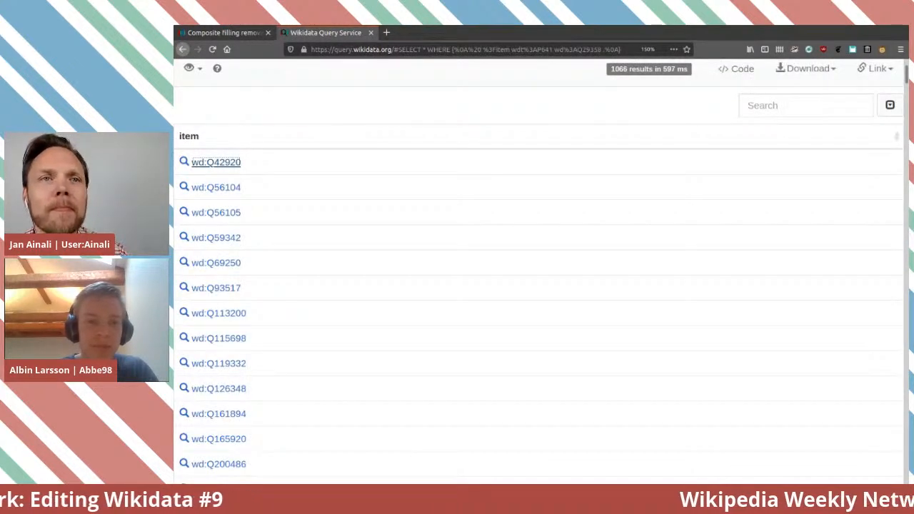
Browse the orienteering query results, open item Q259977 and look at its labels and first statements.
scroll(536, 271, down, 5)
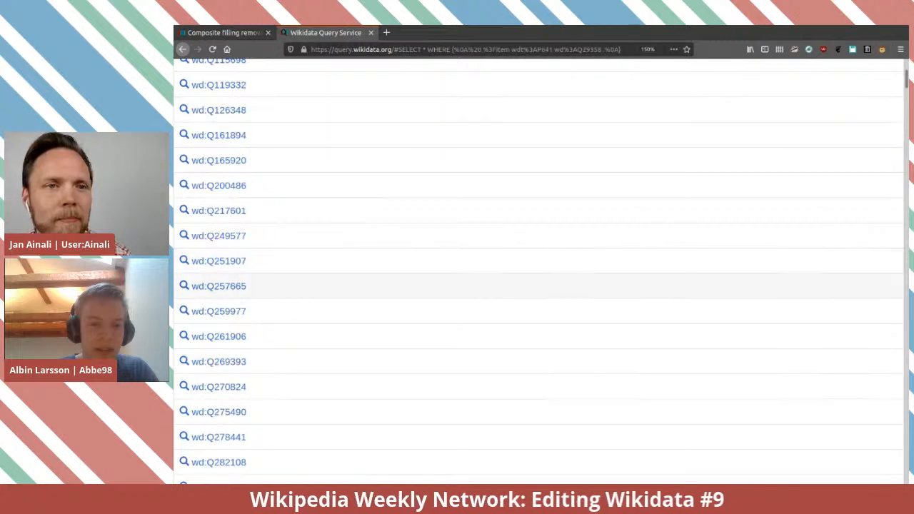
scroll(536, 286, down, 6)
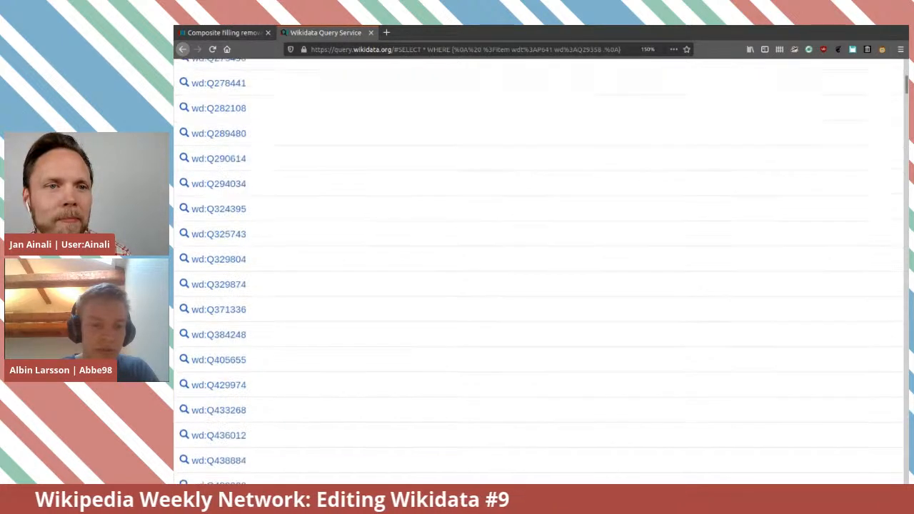
scroll(536, 271, up, 5)
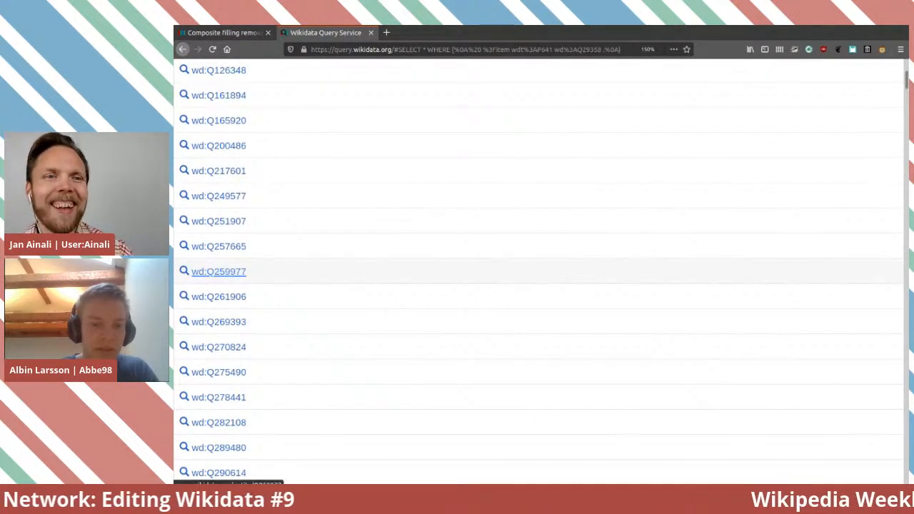
click(218, 273)
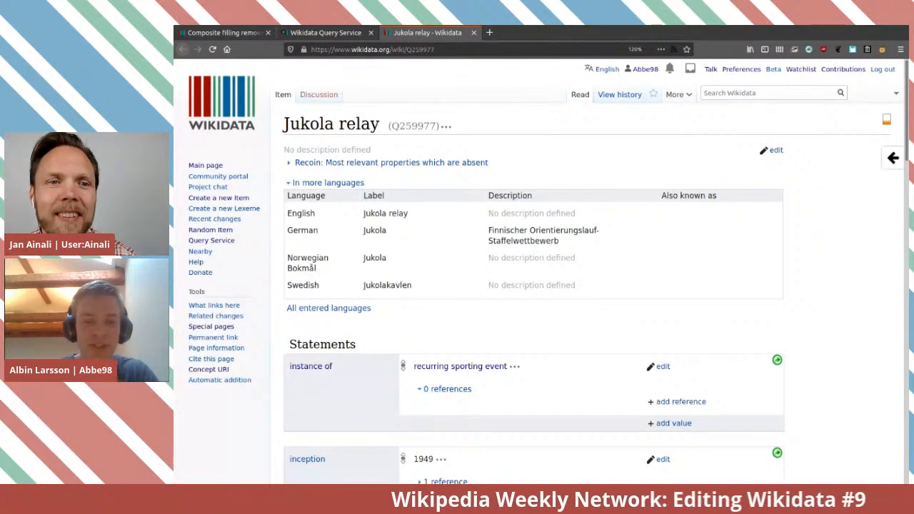
scroll(543, 285, down, 2)
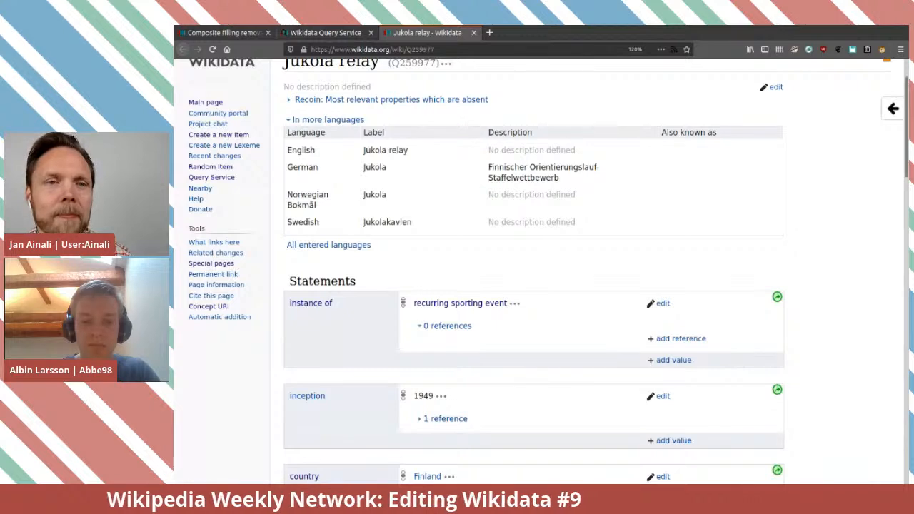
Reload the Jukola relay item and examine its labels and statements, from instance of down to the Commons category and identifiers.
scroll(535, 271, down, 4)
scroll(534, 271, up, 2)
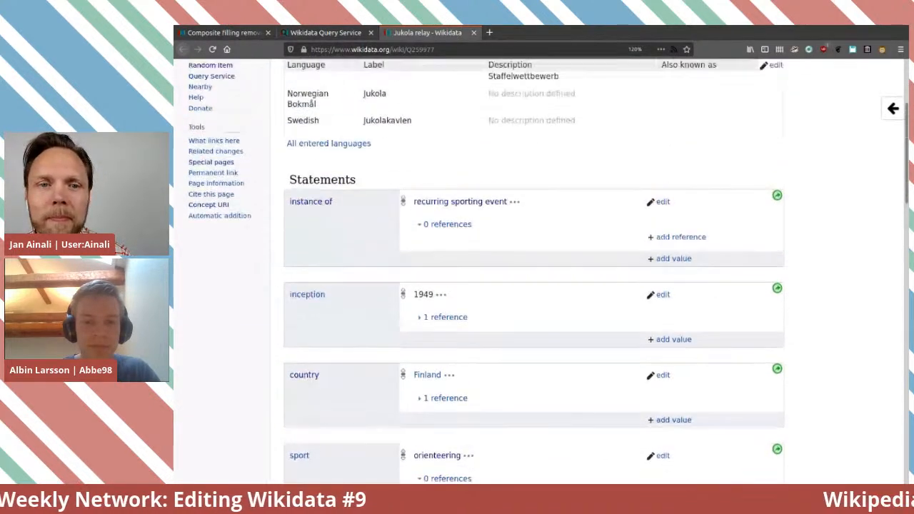
drag(510, 215, 285, 63)
click(286, 63)
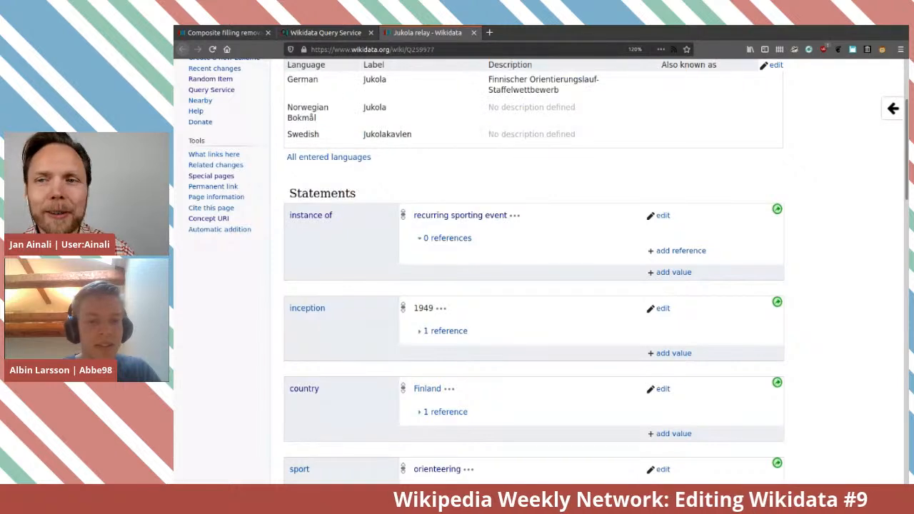
key(F5)
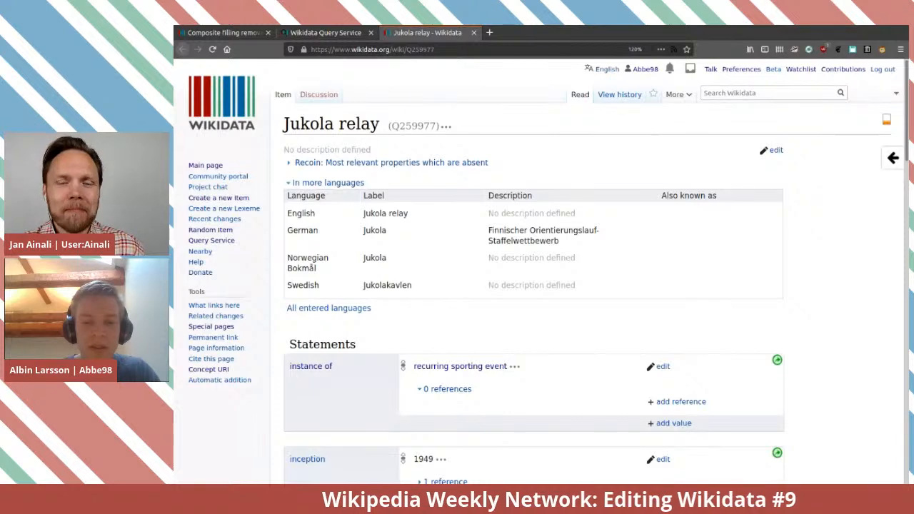
scroll(541, 241, down, 2)
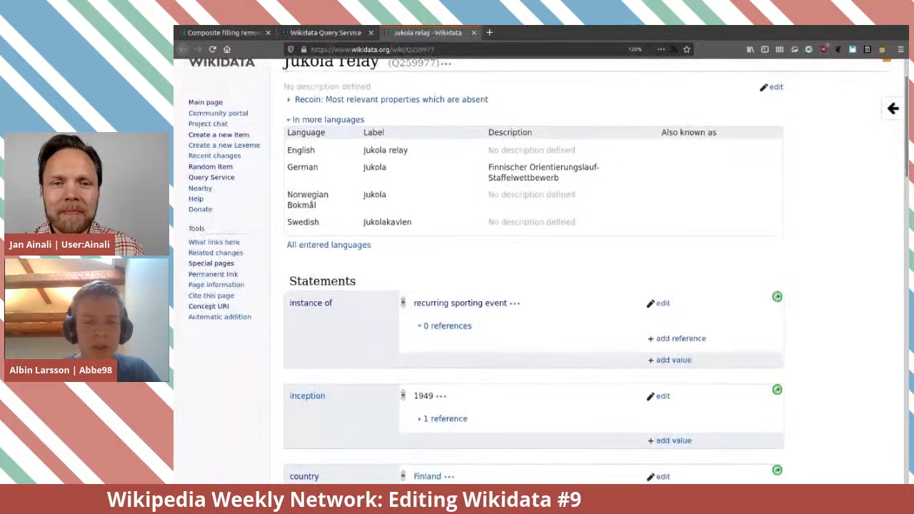
triple_click(460, 303)
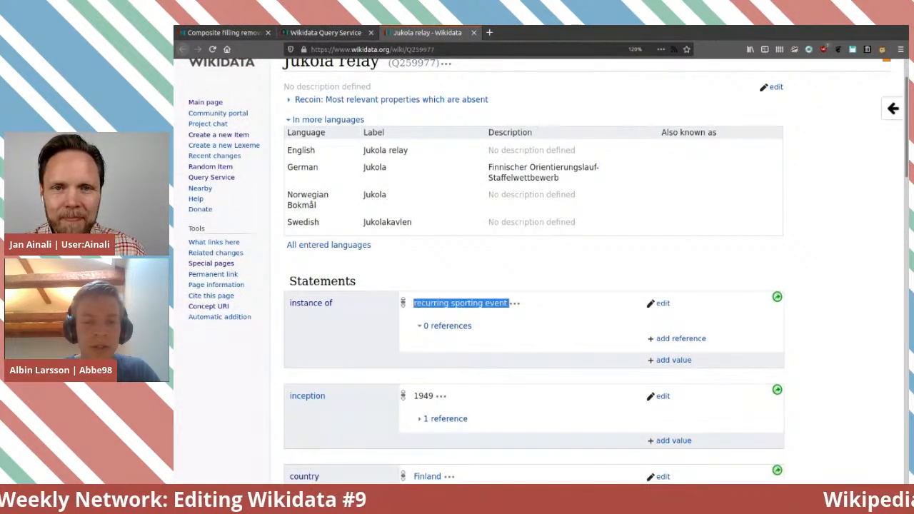
scroll(541, 272, down, 7)
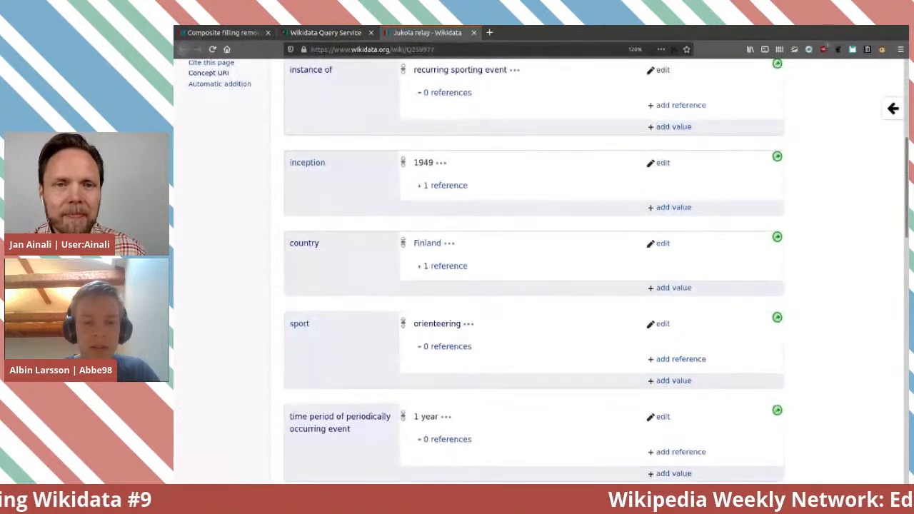
scroll(534, 272, down, 4)
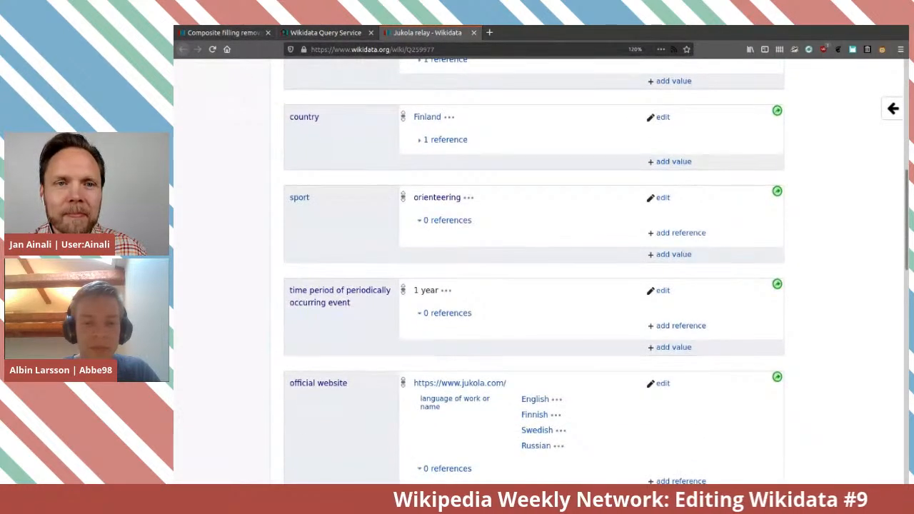
scroll(534, 272, down, 3)
triple_click(336, 208)
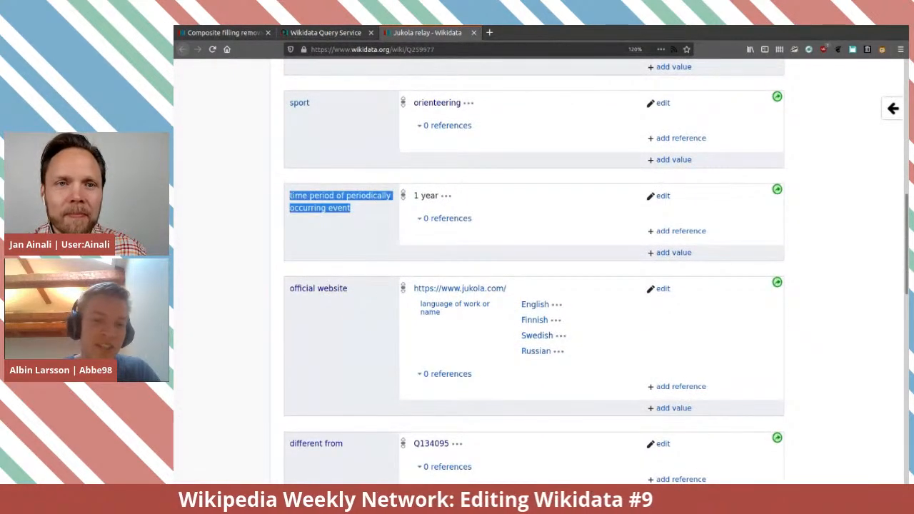
click(336, 208)
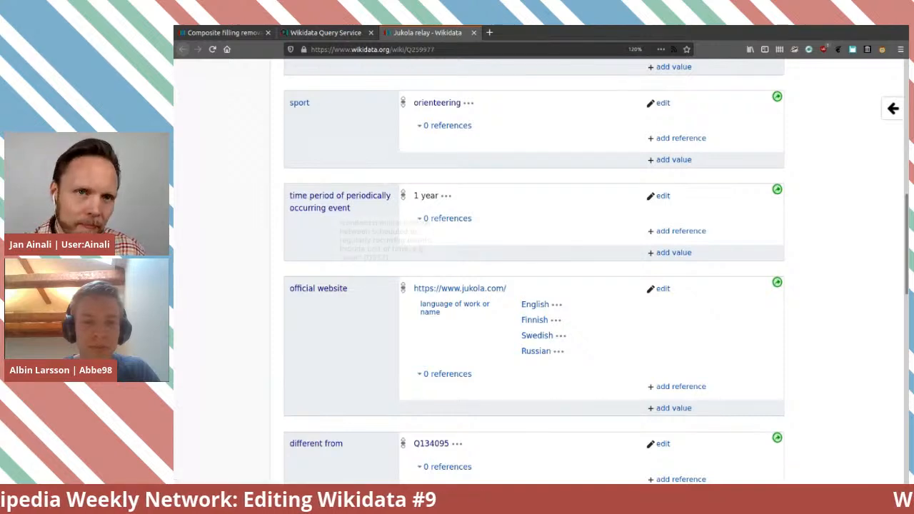
scroll(336, 208, down, 4)
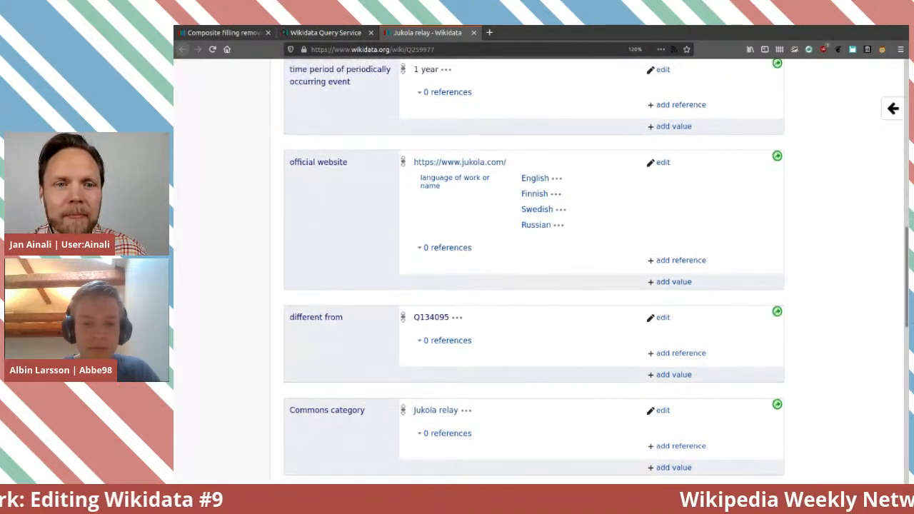
scroll(336, 208, down, 4)
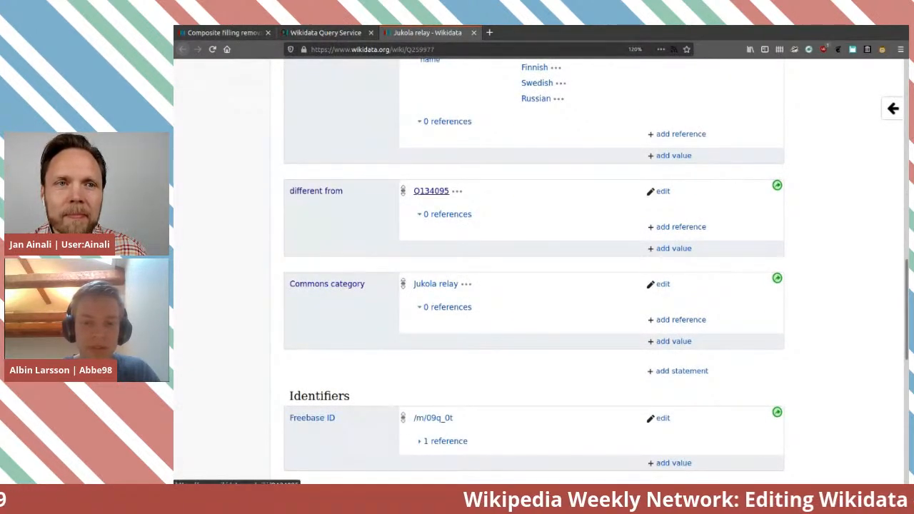
scroll(535, 272, up, 15)
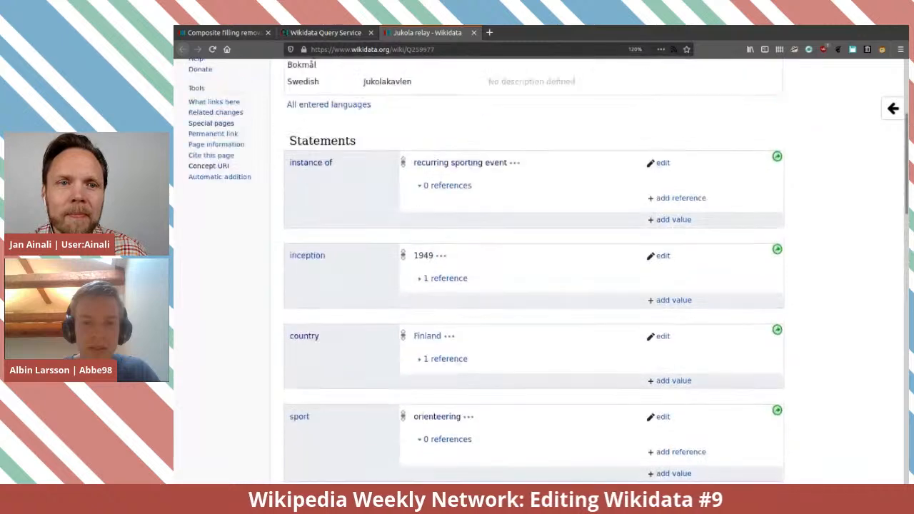
scroll(534, 271, down, 10)
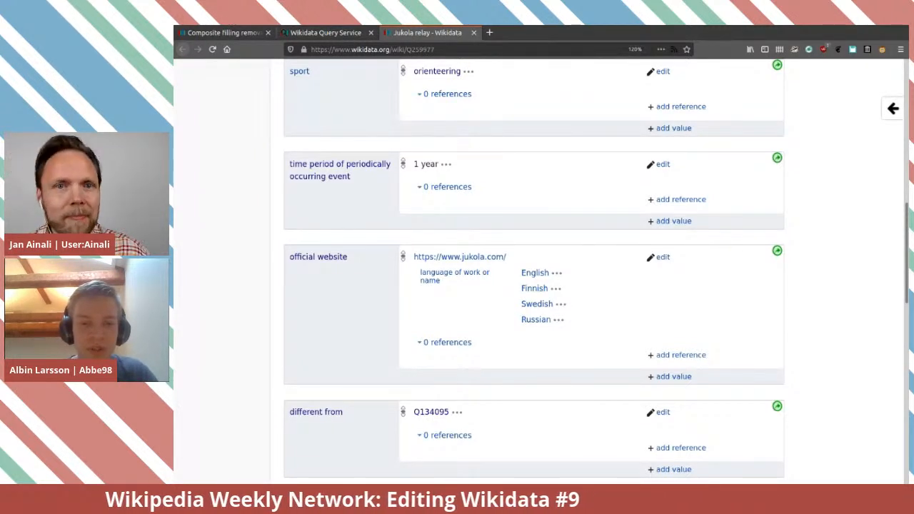
drag(506, 257, 414, 257)
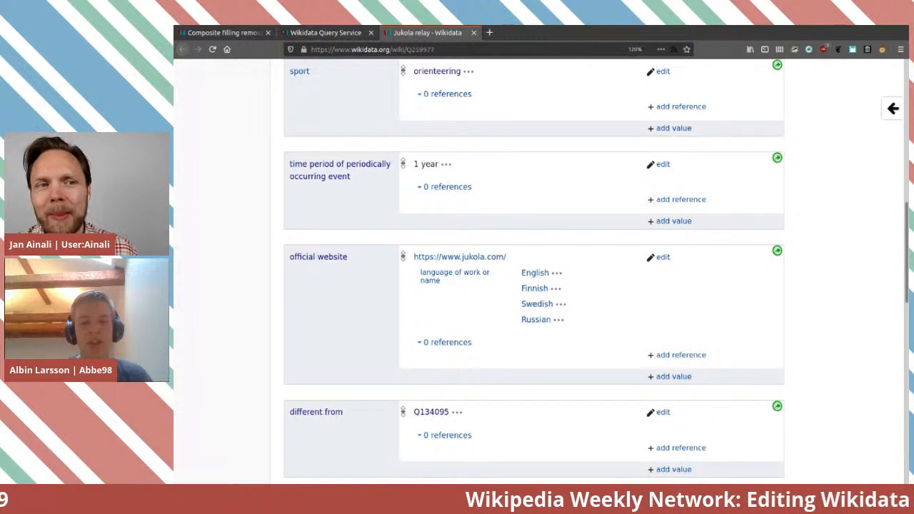
middle_click(459, 257)
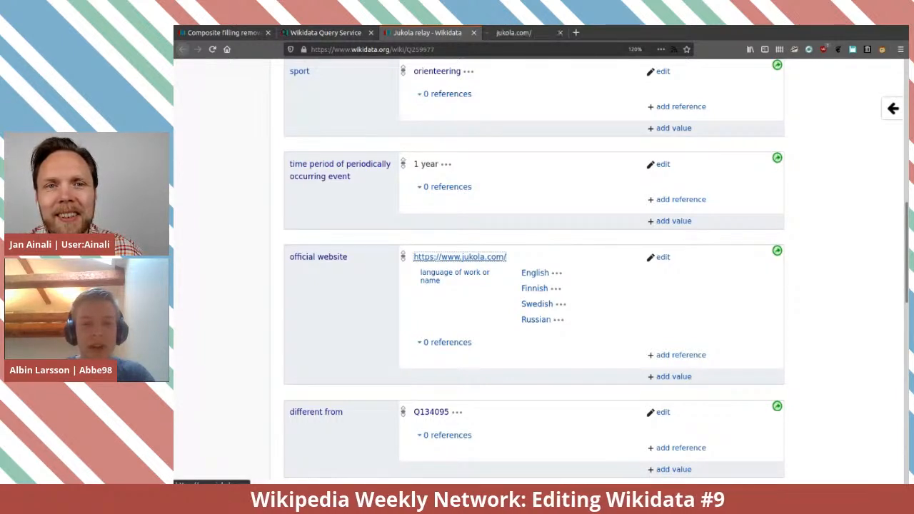
key(ctrl+Tab)
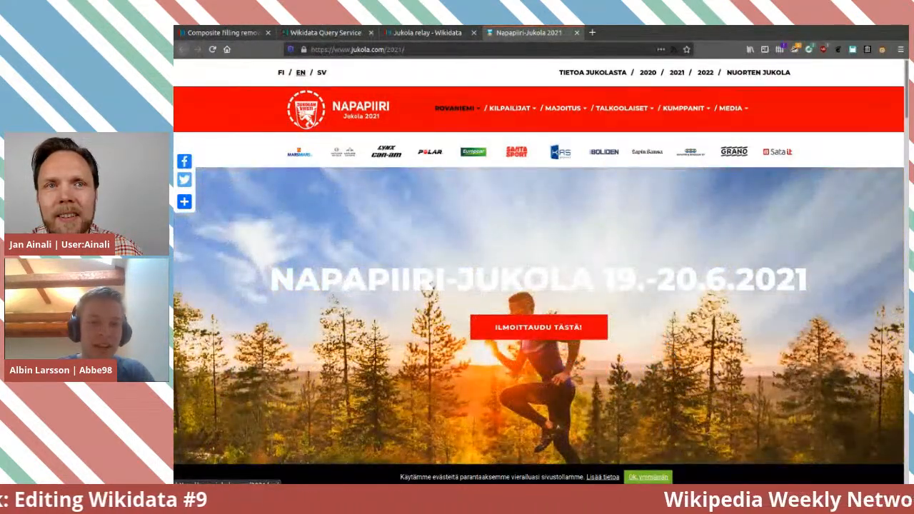
click(301, 73)
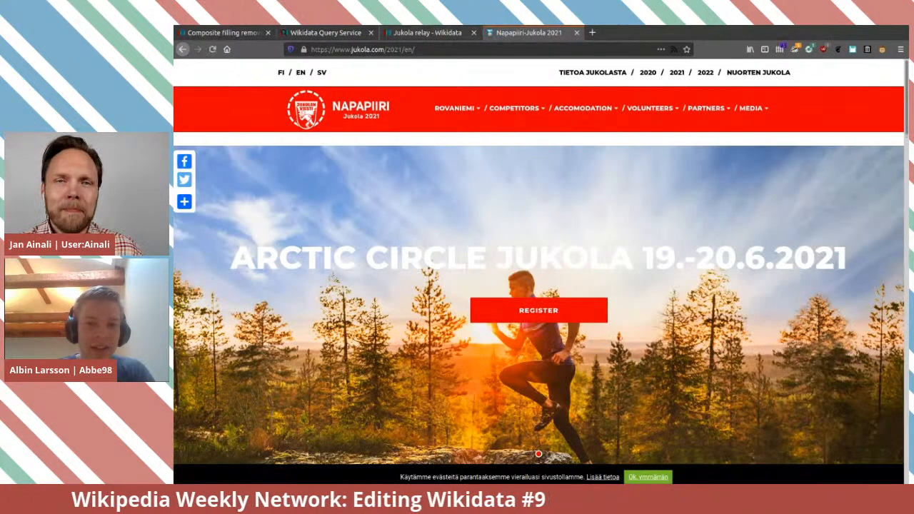
double_click(395, 49)
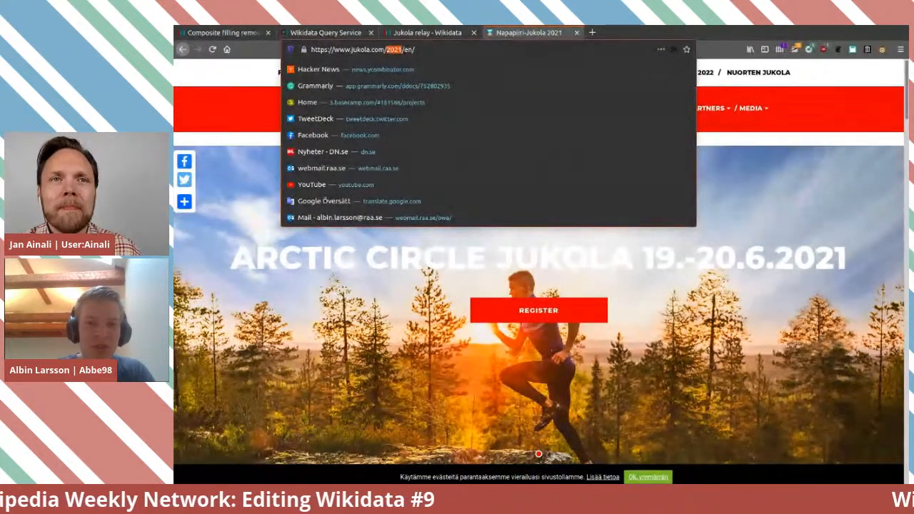
key(BackSpace)
key(BackSpace)
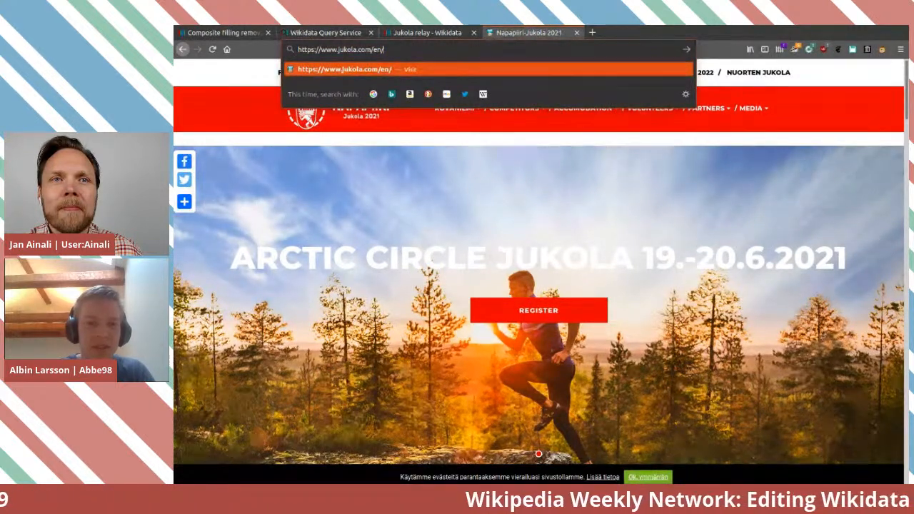
key(ctrl+a)
key(ctrl+c)
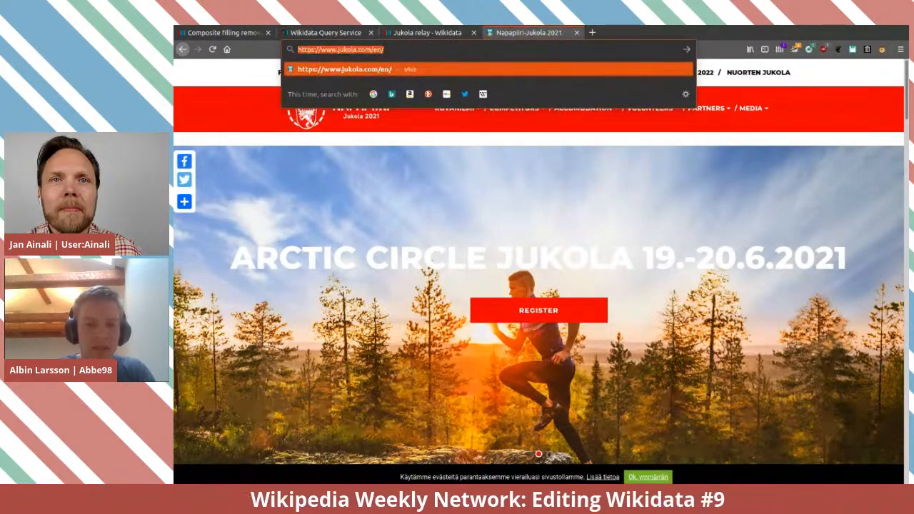
key(Return)
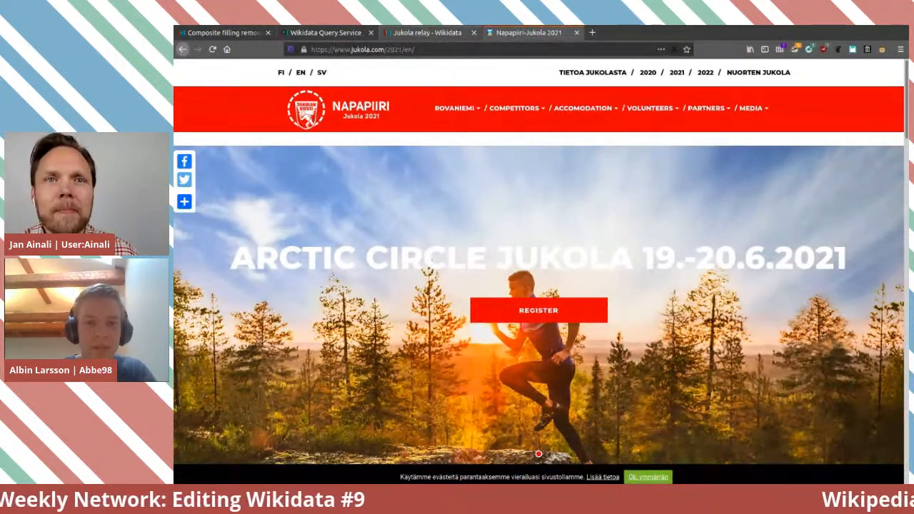
Return to the Jukola relay item, remove the English, Swedish and Russian language qualifiers from its official website, keep Finnish, and publish.
key(ctrl+Page_Up)
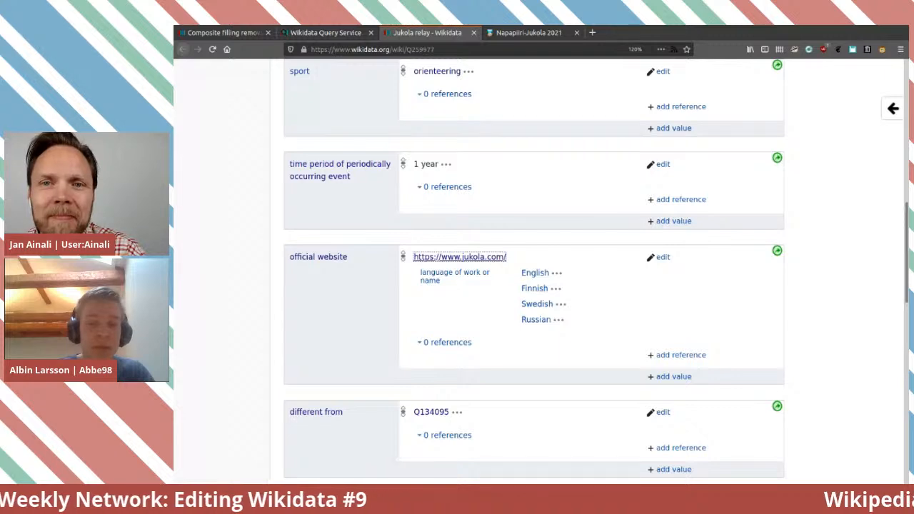
click(531, 32)
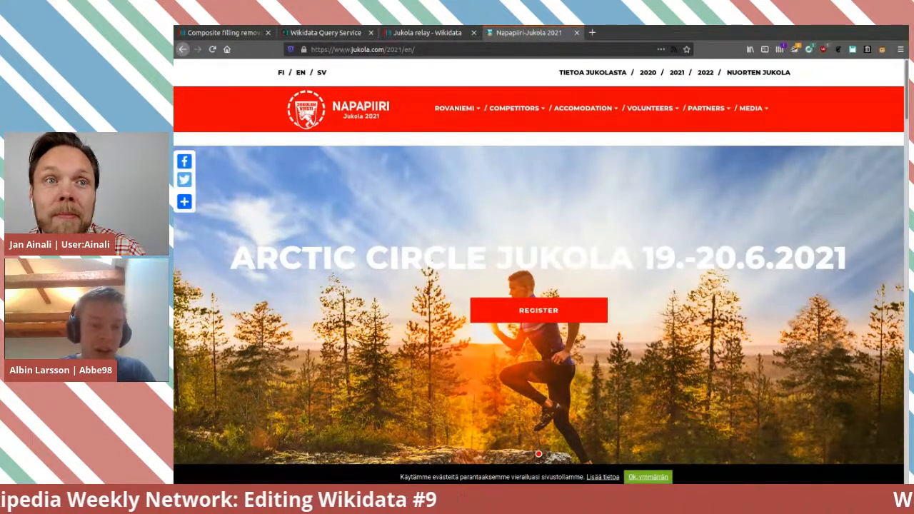
click(428, 33)
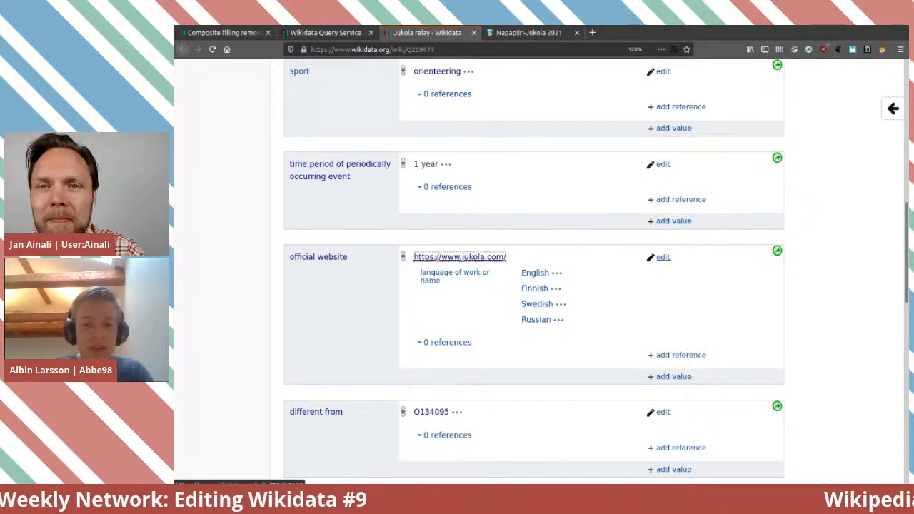
click(663, 257)
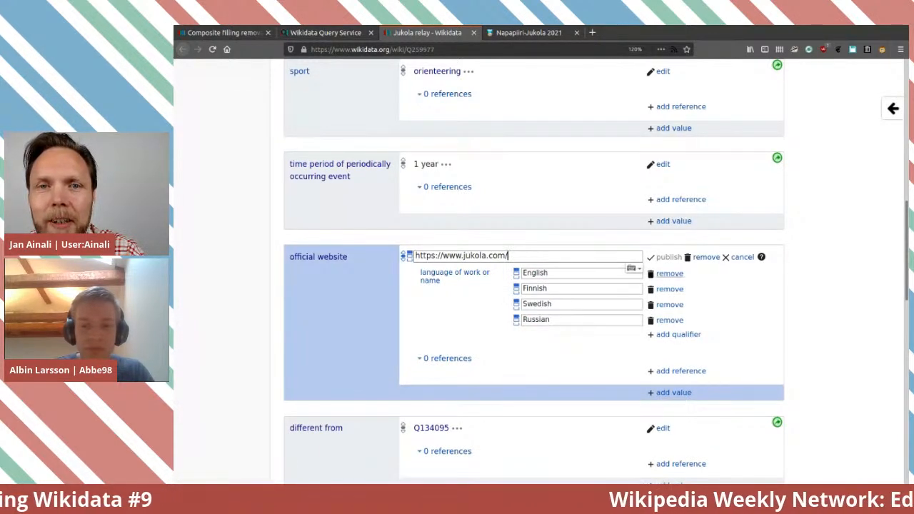
click(669, 273)
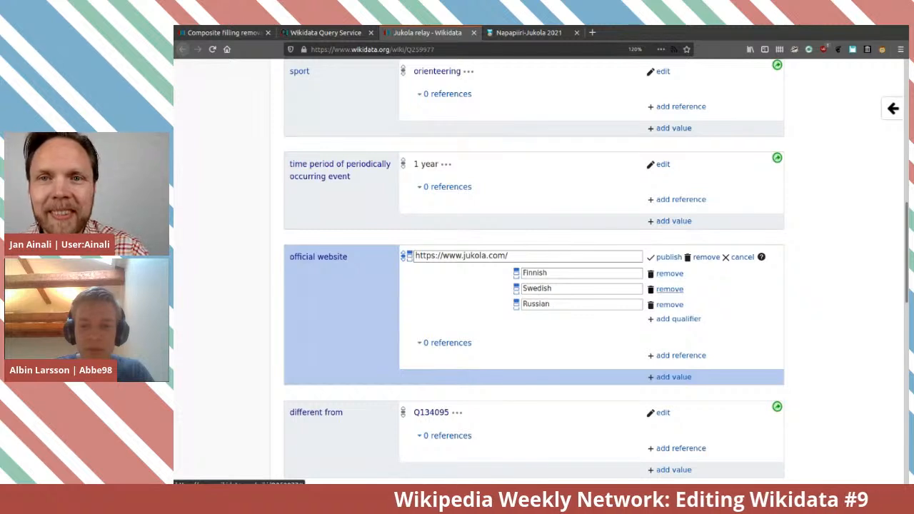
click(669, 289)
click(670, 289)
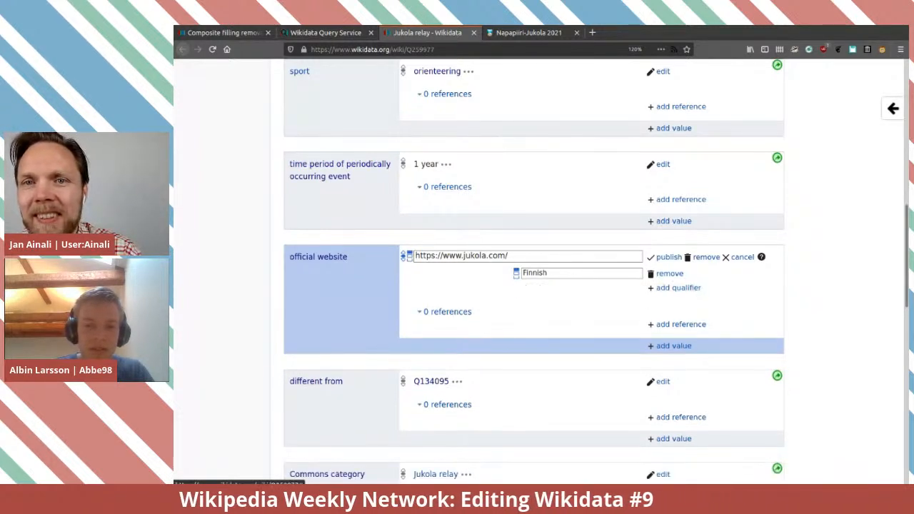
click(669, 258)
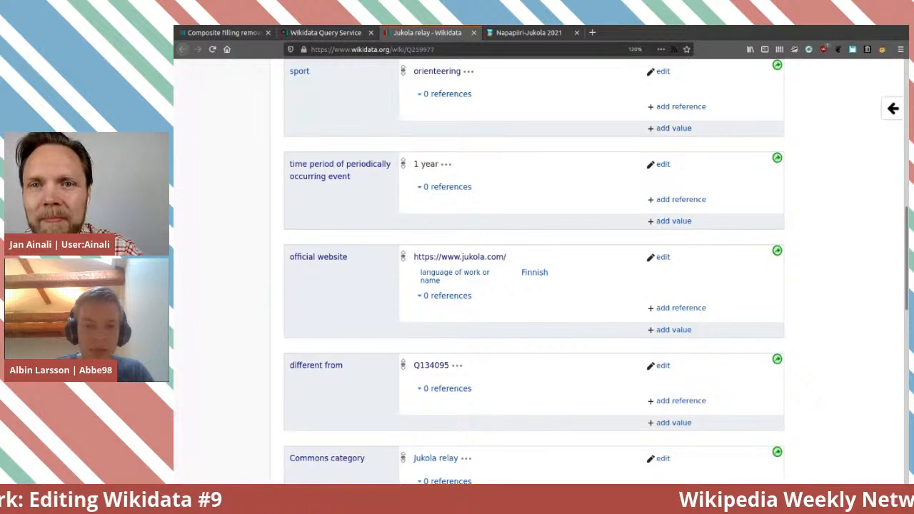
click(673, 330)
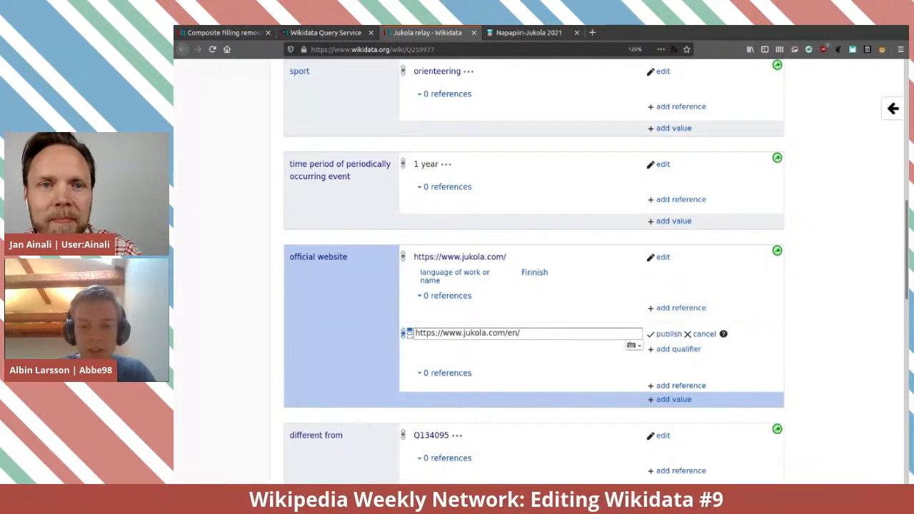
click(678, 349)
text(lan)
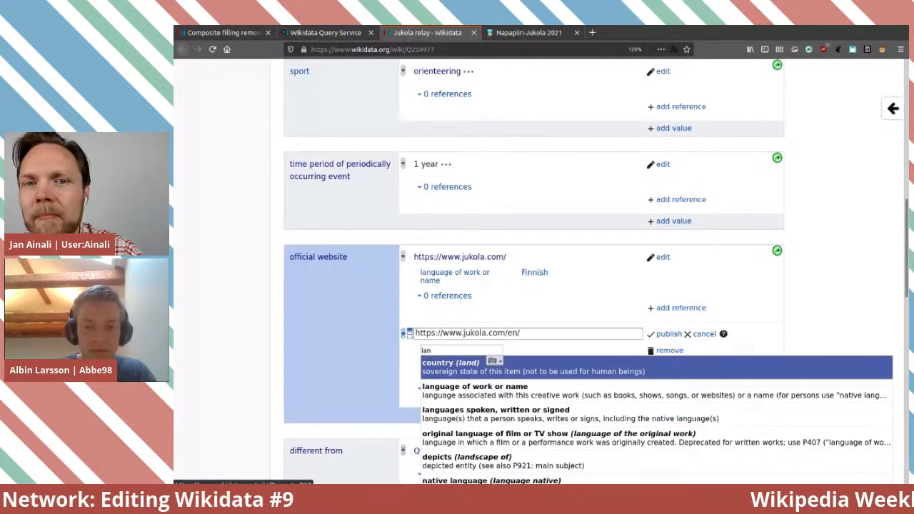
key(Down)
key(Return)
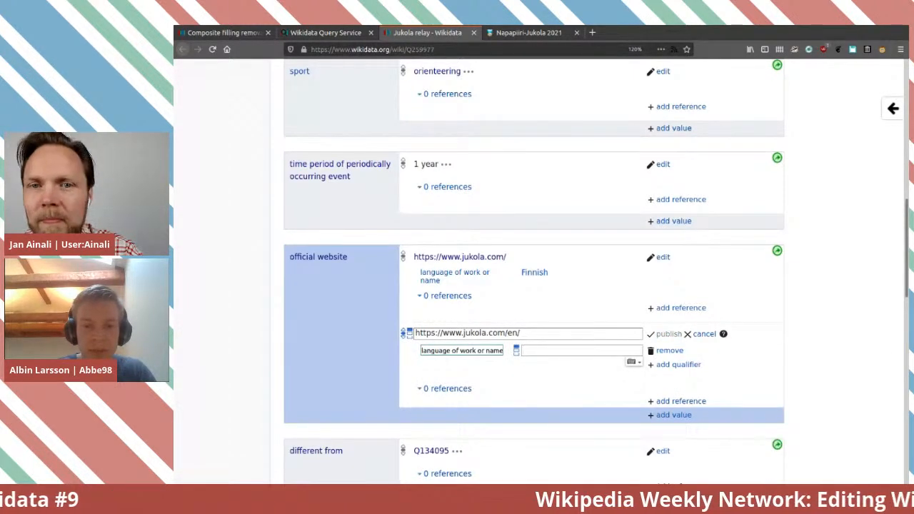
text(Englis)
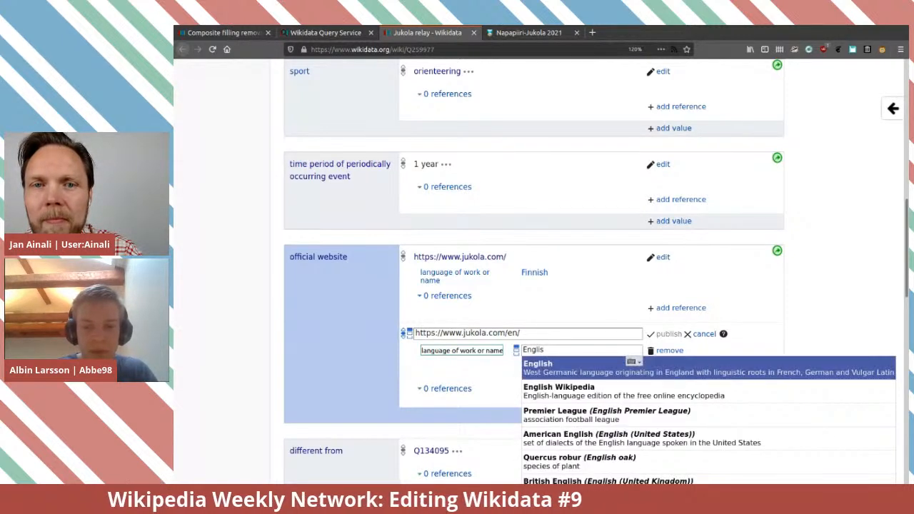
key(Return)
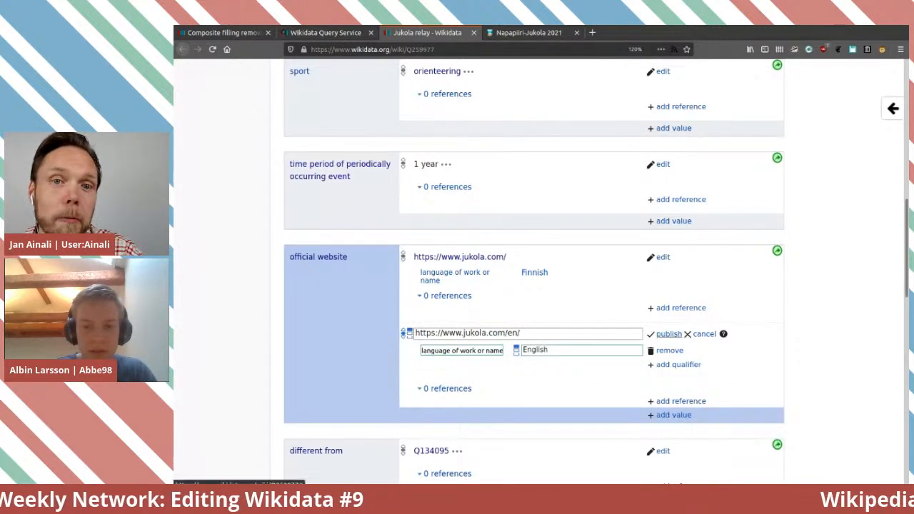
key(Return)
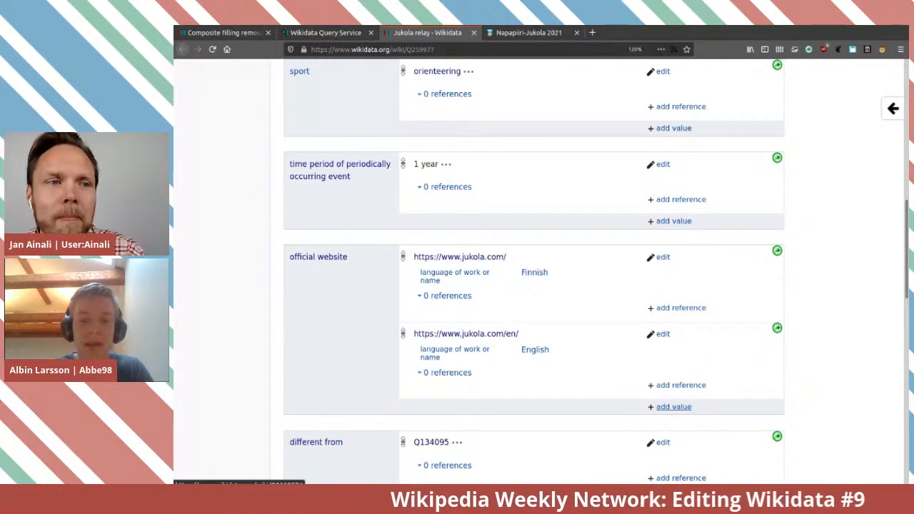
click(674, 406)
key(ctrl+v)
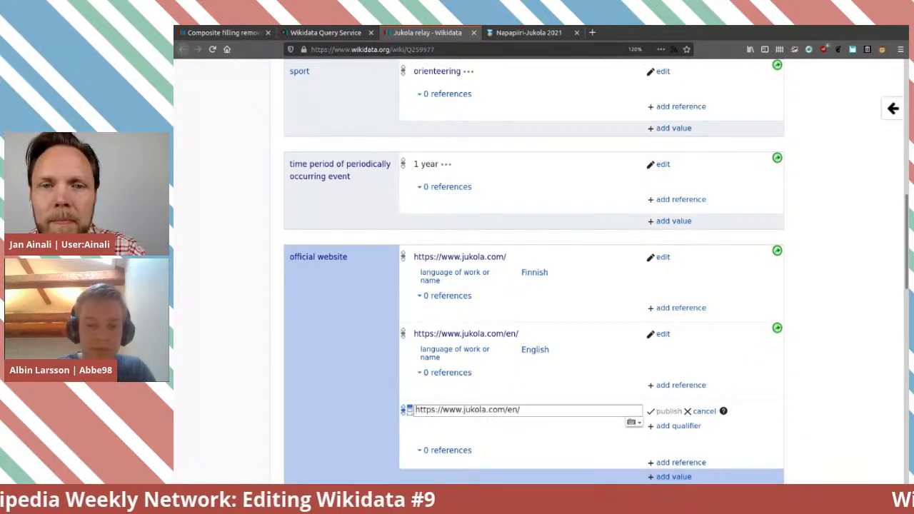
key(BackSpace)
key(BackSpace)
key(BackSpace)
text(sv/)
key(ctrl+a)
key(ctrl+c)
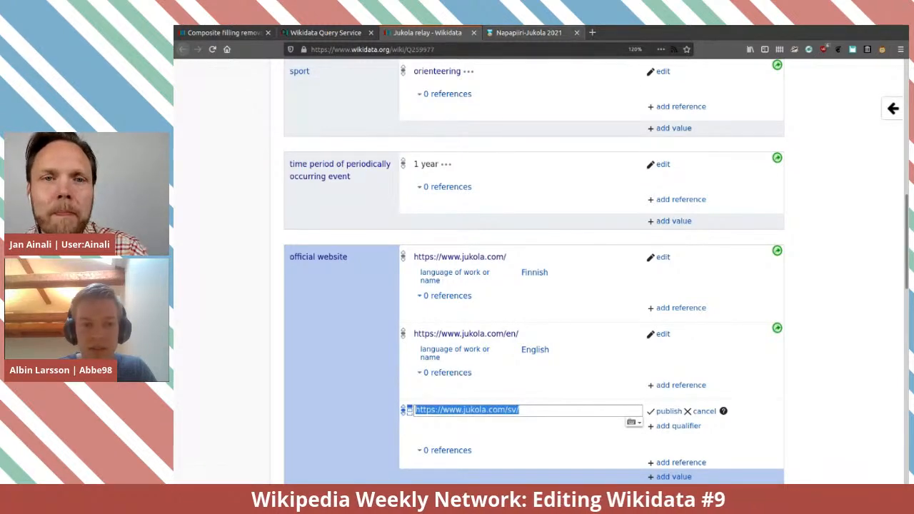
key(ctrl+Tab)
key(ctrl+l)
key(ctrl+v)
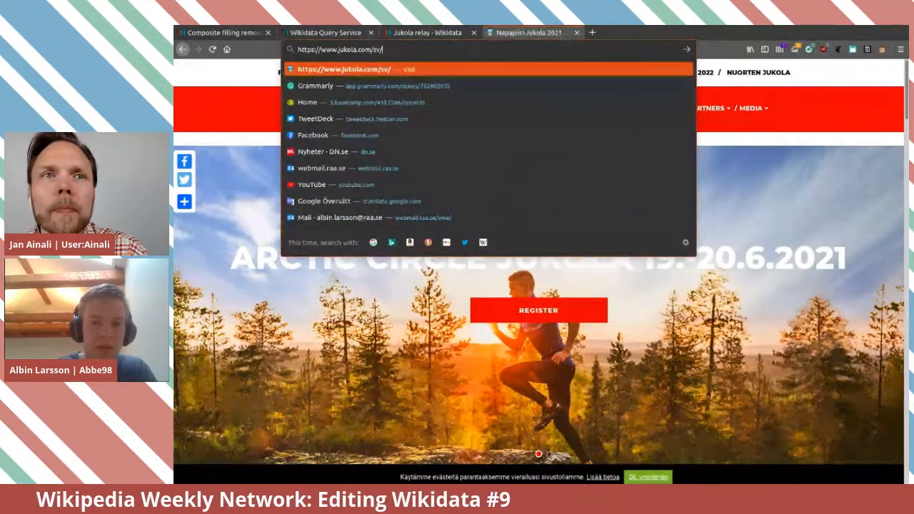
key(Return)
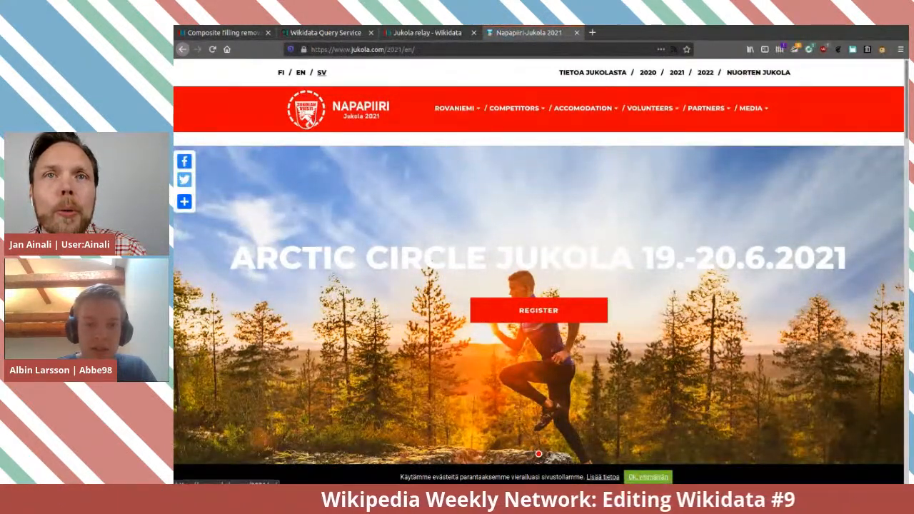
click(321, 72)
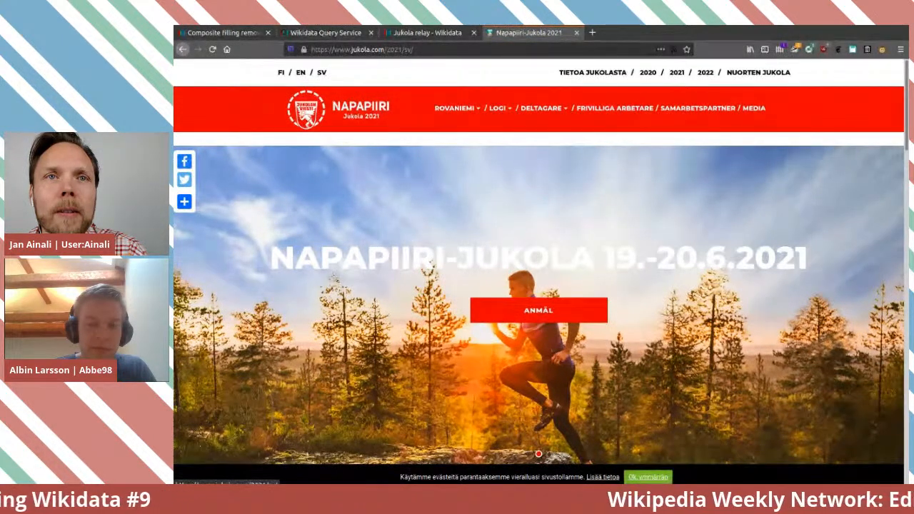
double_click(394, 49)
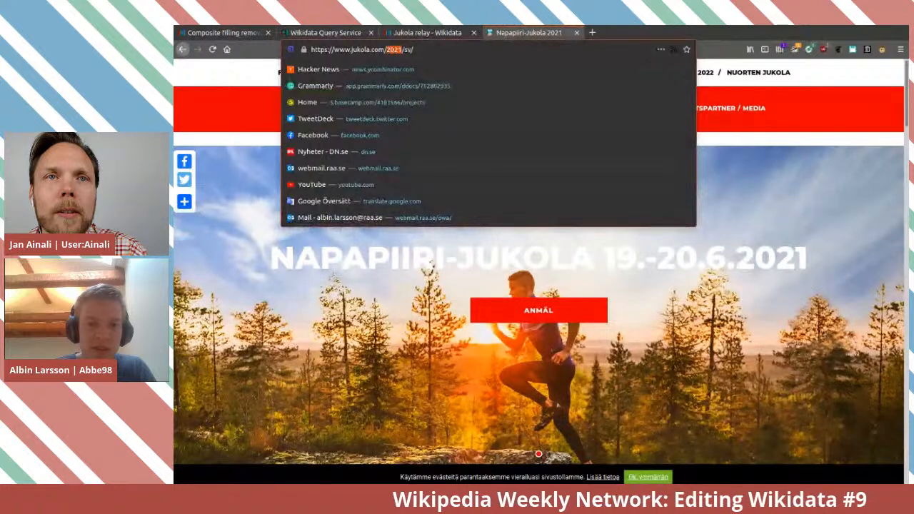
key(BackSpace)
key(BackSpace)
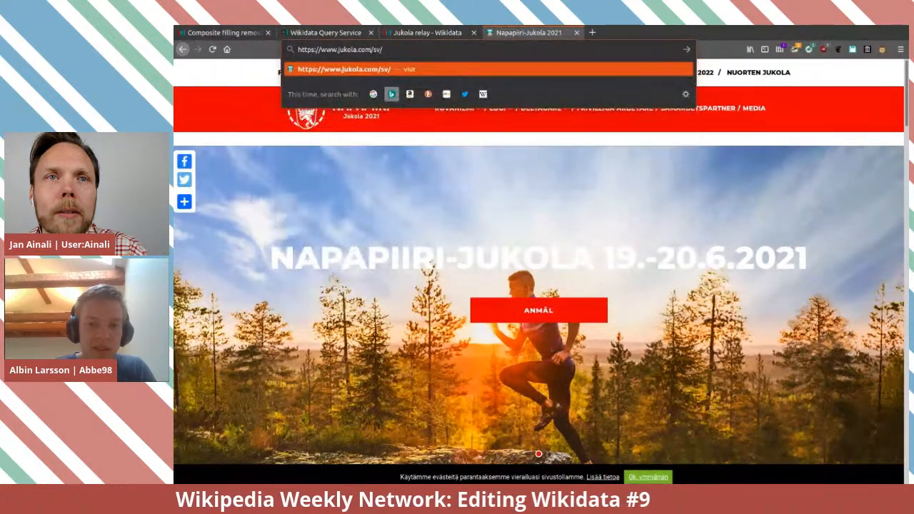
key(Return)
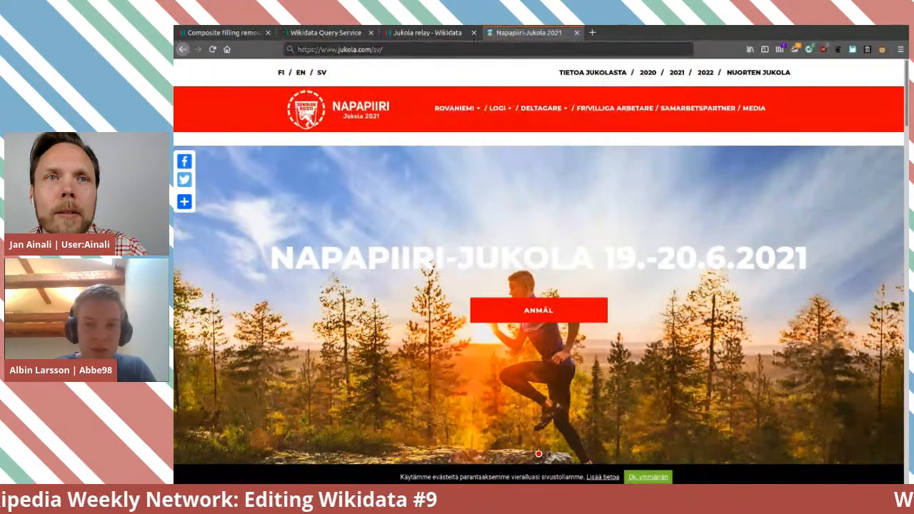
click(474, 49)
key(Return)
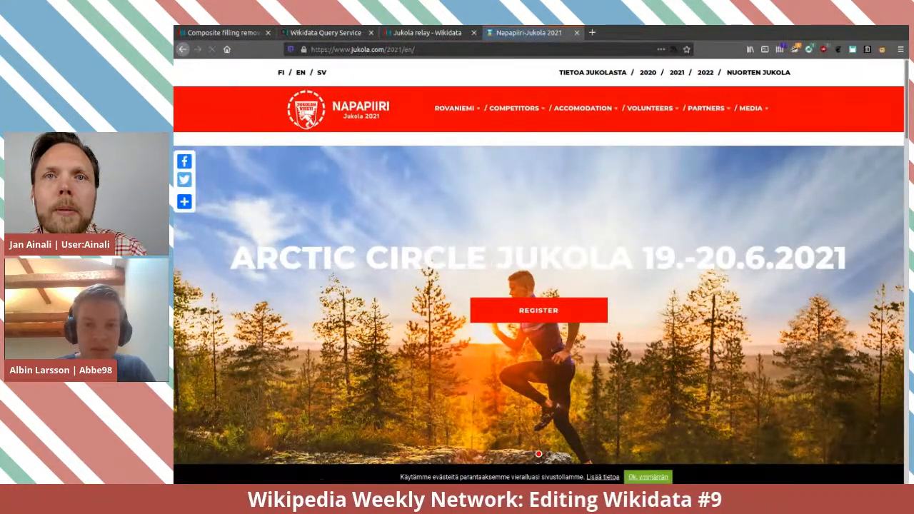
scroll(540, 286, down, 5)
scroll(540, 286, up, 5)
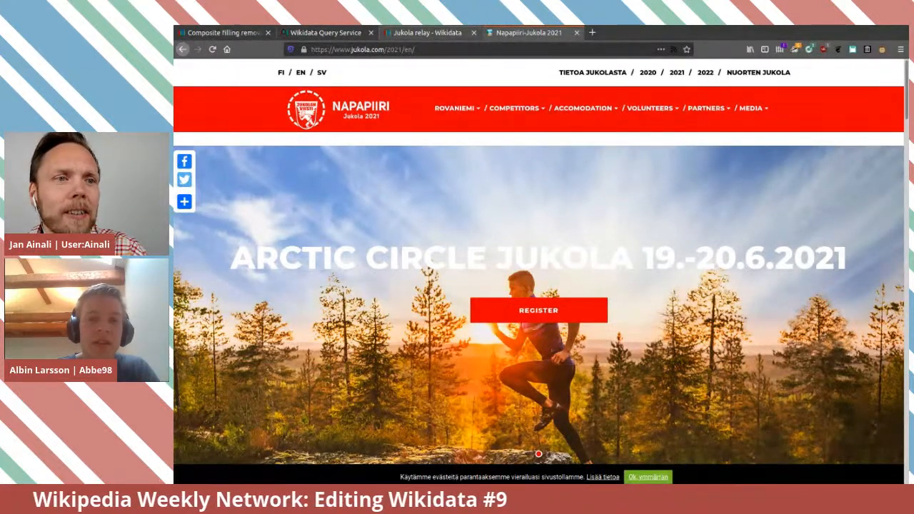
Return to the Jukola relay item, close the Jukola website's tab and discard the unpublished Swedish official website value.
key(ctrl+Page_Up)
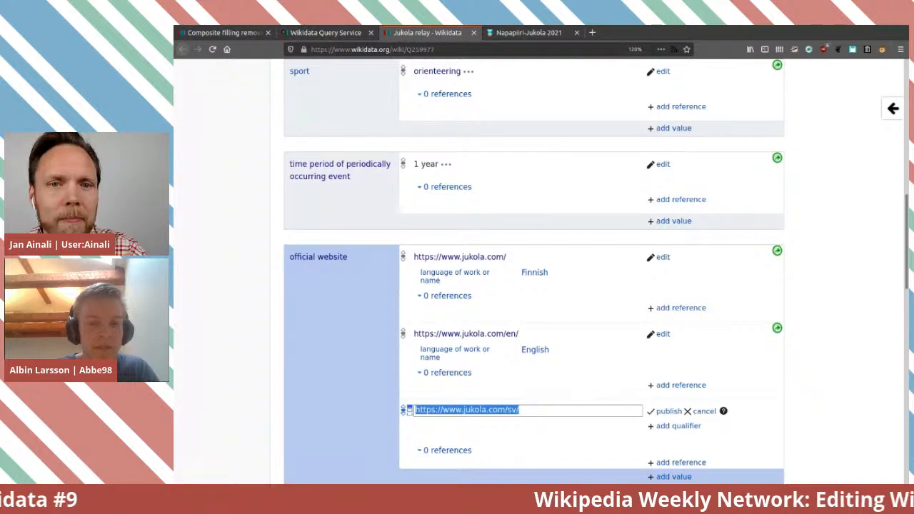
scroll(535, 271, up, 4)
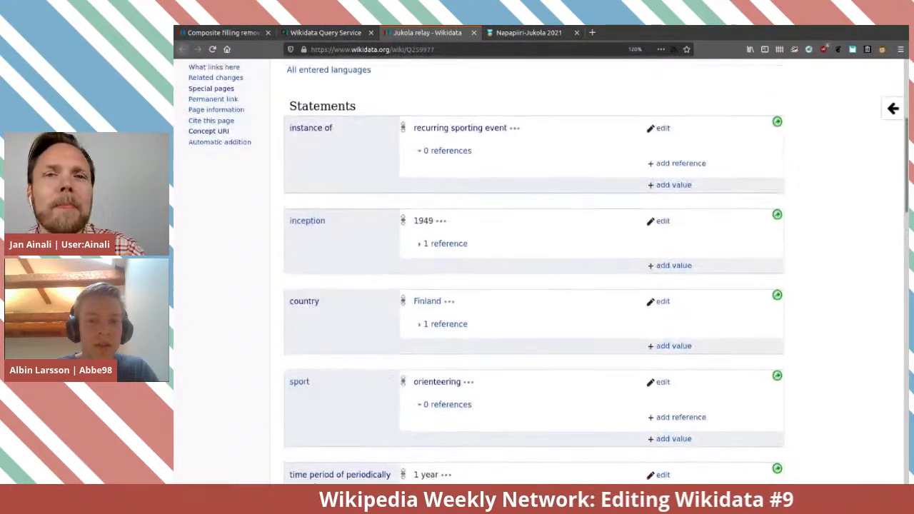
scroll(534, 271, down, 3)
scroll(535, 271, up, 1)
scroll(534, 272, up, 4)
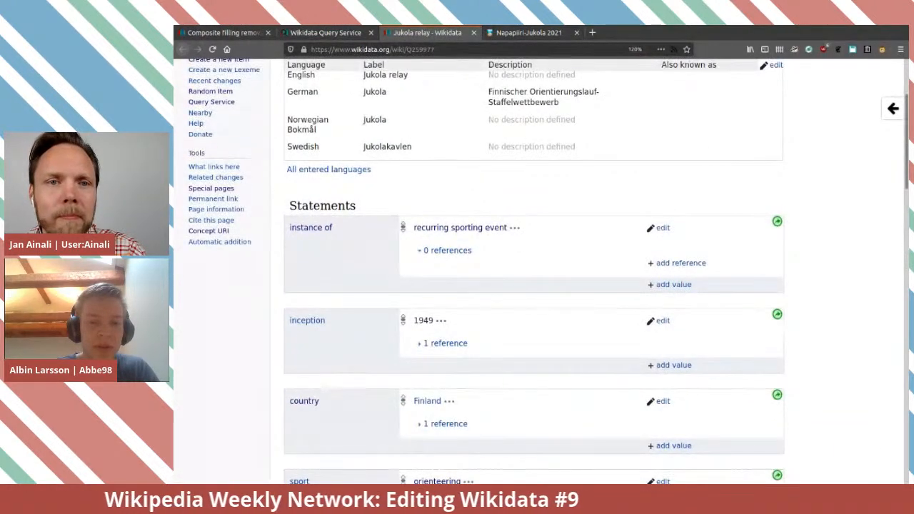
scroll(534, 271, down, 1)
scroll(534, 271, down, 6)
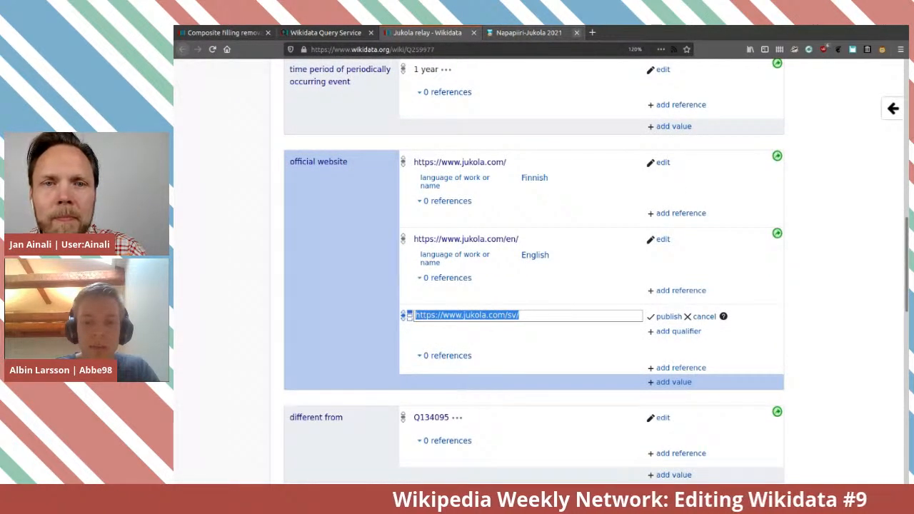
click(576, 32)
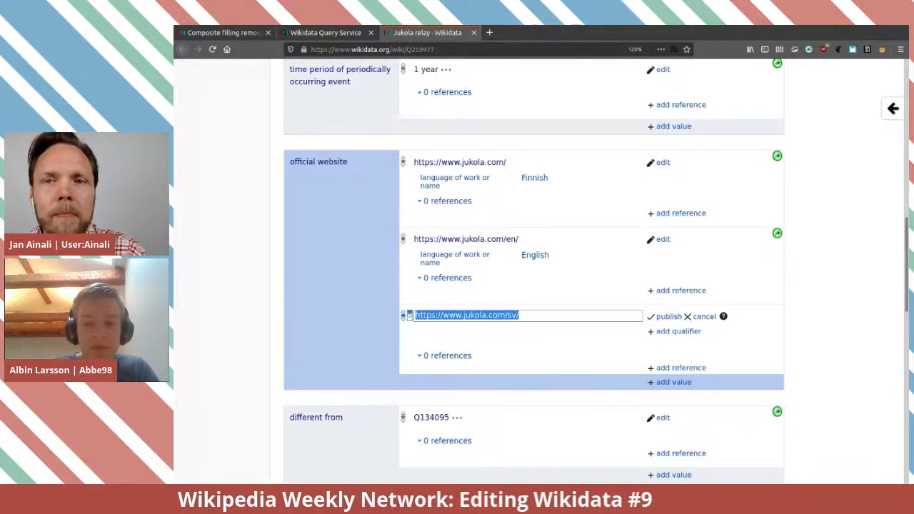
click(704, 316)
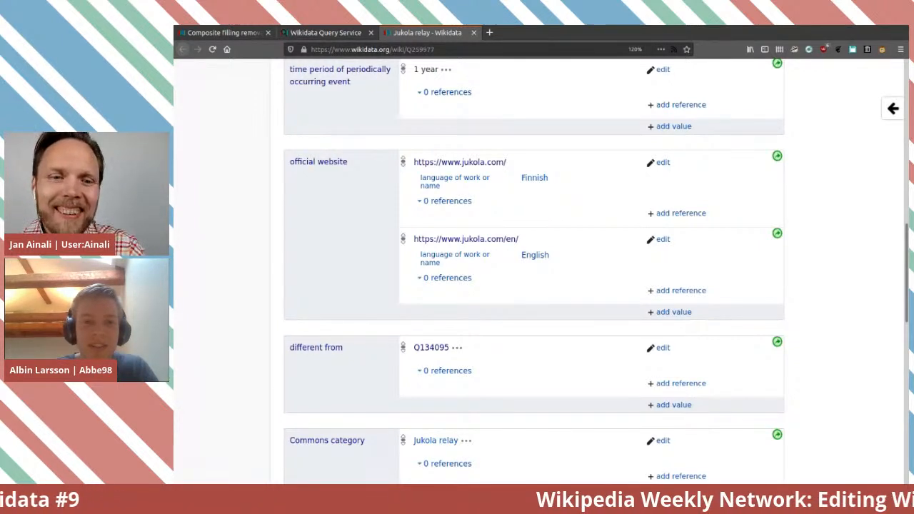
Close the Jukola relay item and open item Q2699793 from the query results in a separate tab.
key(ctrl+w)
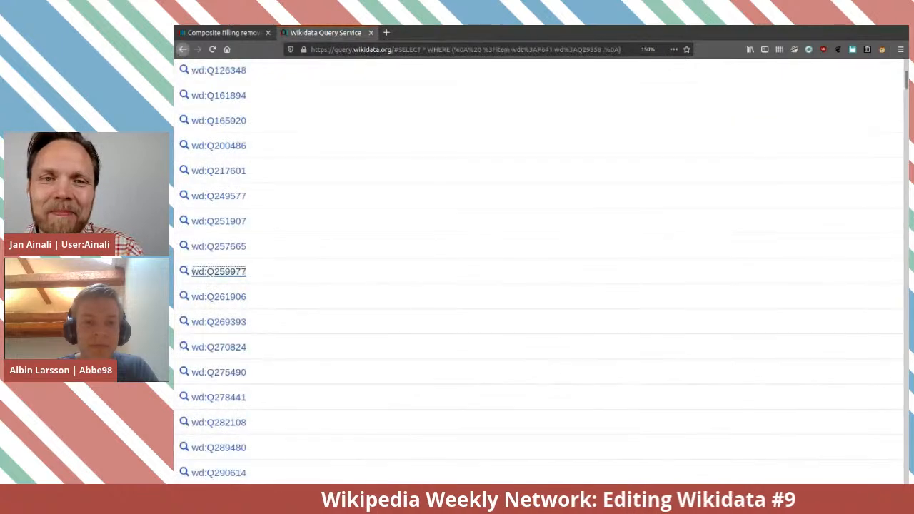
scroll(539, 272, down, 10)
scroll(539, 308, down, 8)
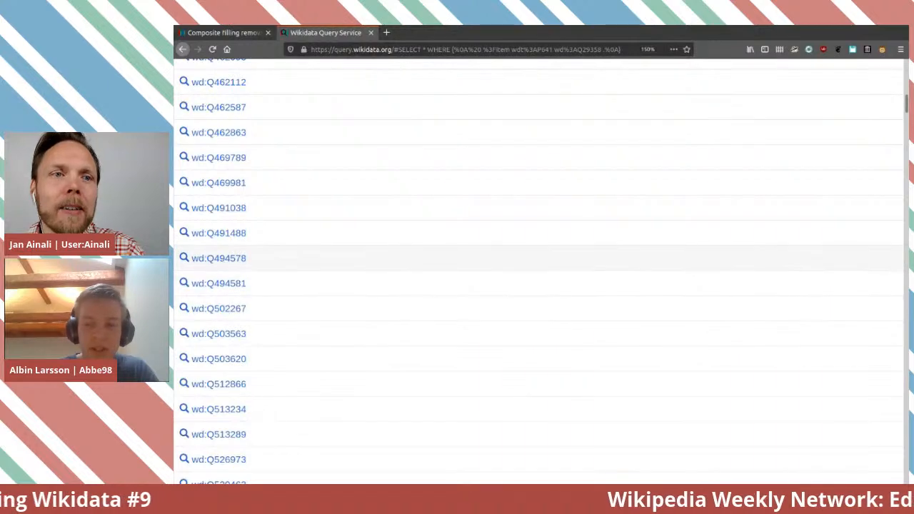
scroll(539, 271, down, 10)
scroll(539, 277, down, 10)
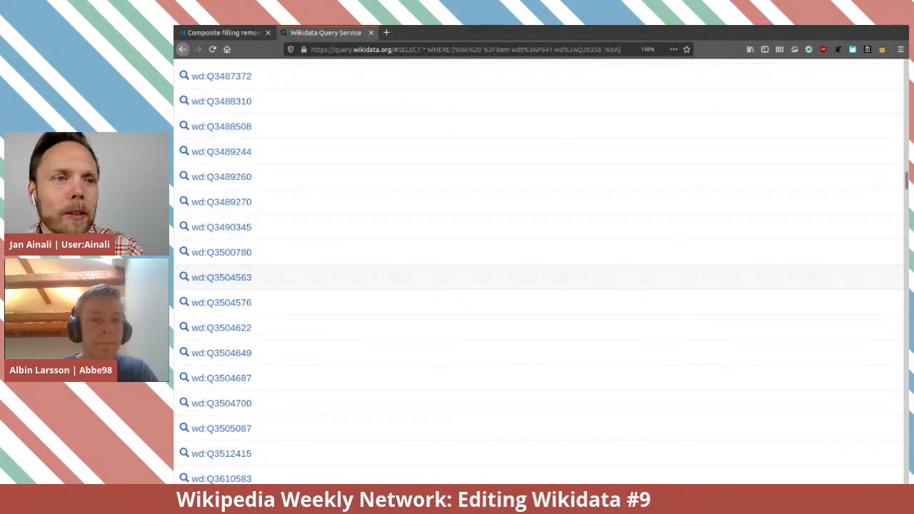
scroll(538, 277, up, 5)
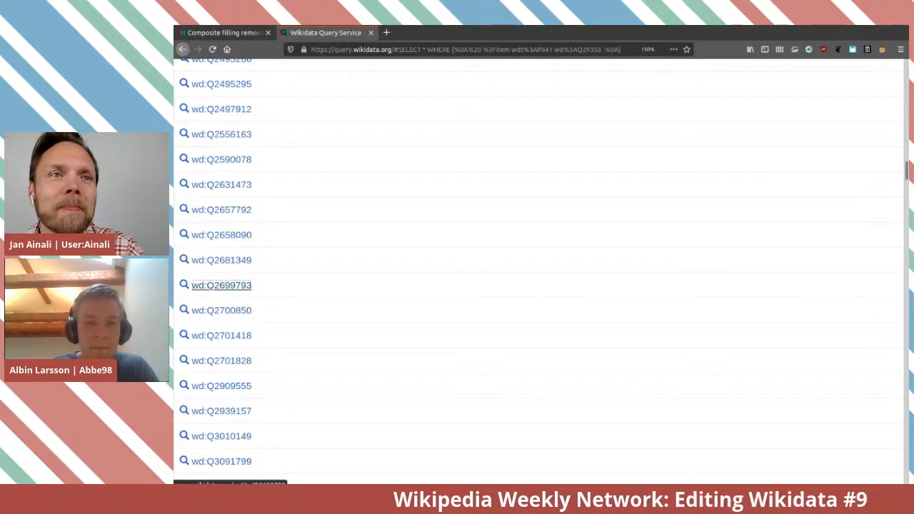
middle_click(222, 285)
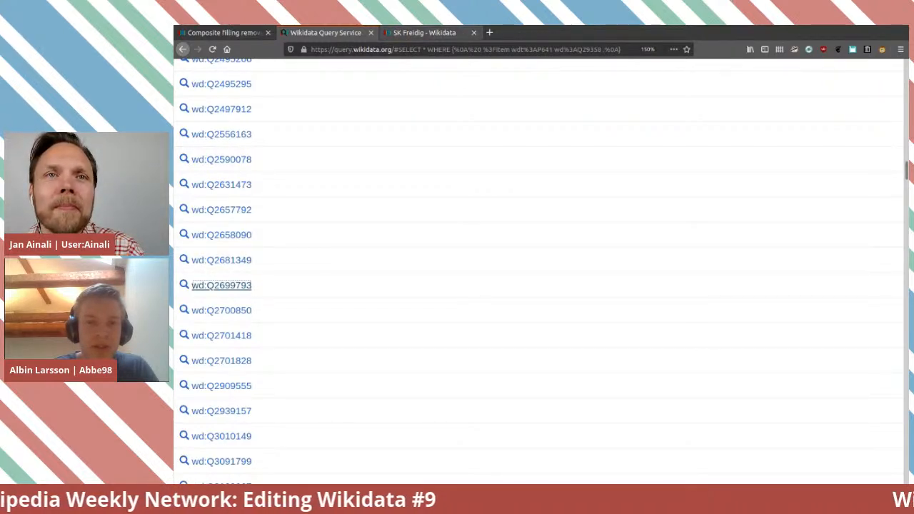
key(ctrl+Tab)
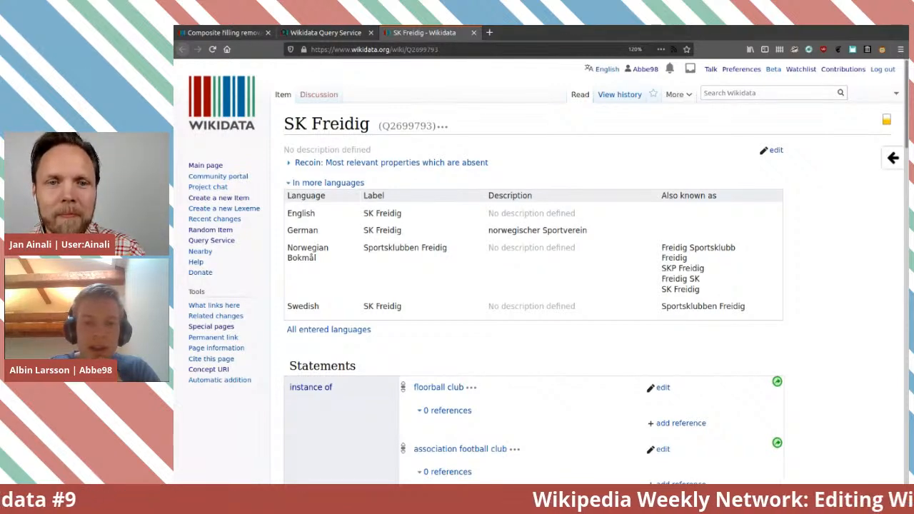
Examine SK Freidig's instance of, sport and official website statements and its labels in the different languages.
scroll(536, 286, down, 3)
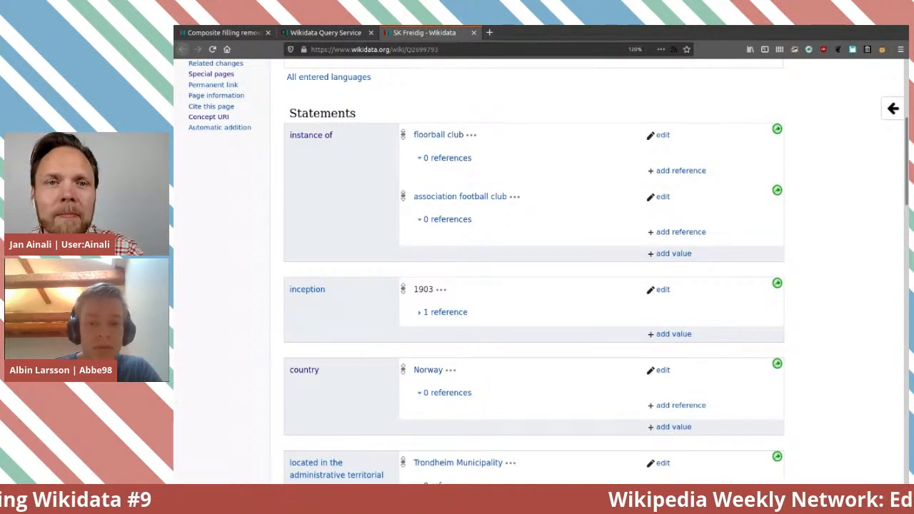
scroll(533, 285, down, 7)
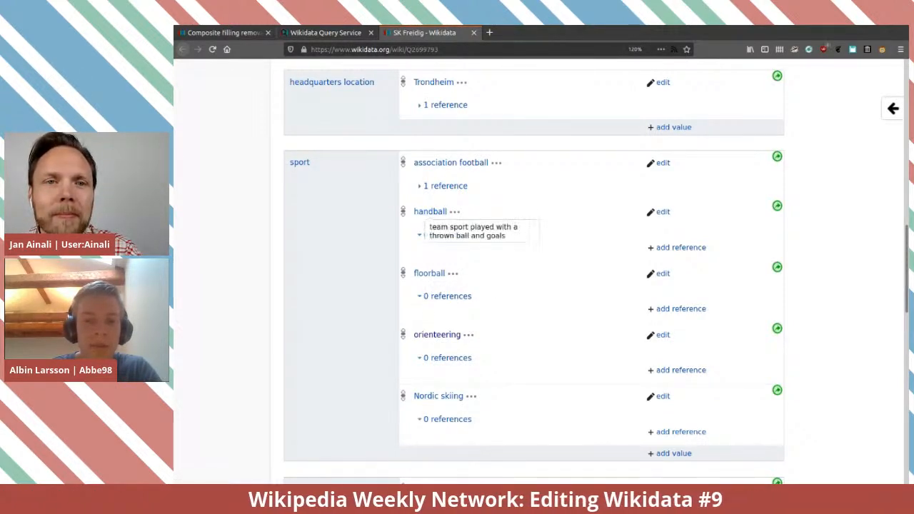
scroll(535, 271, down, 6)
scroll(534, 271, up, 2)
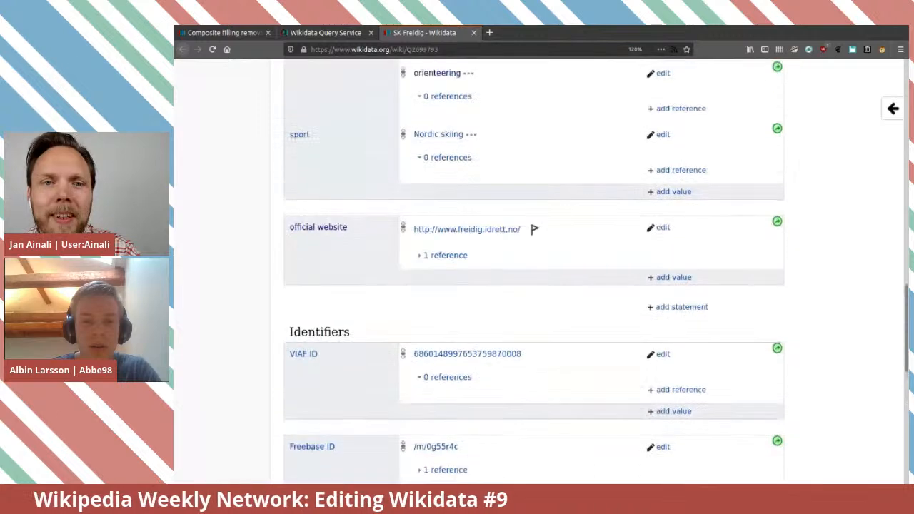
scroll(535, 272, up, 8)
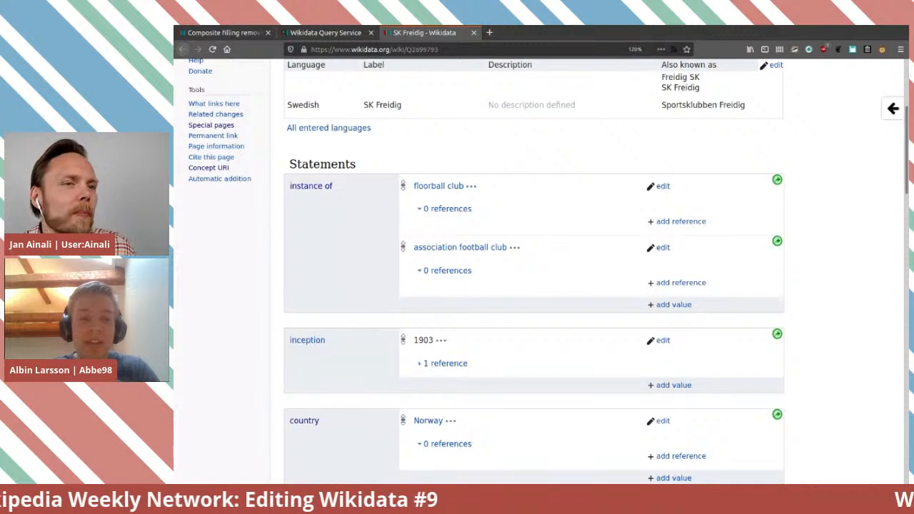
scroll(535, 271, up, 2)
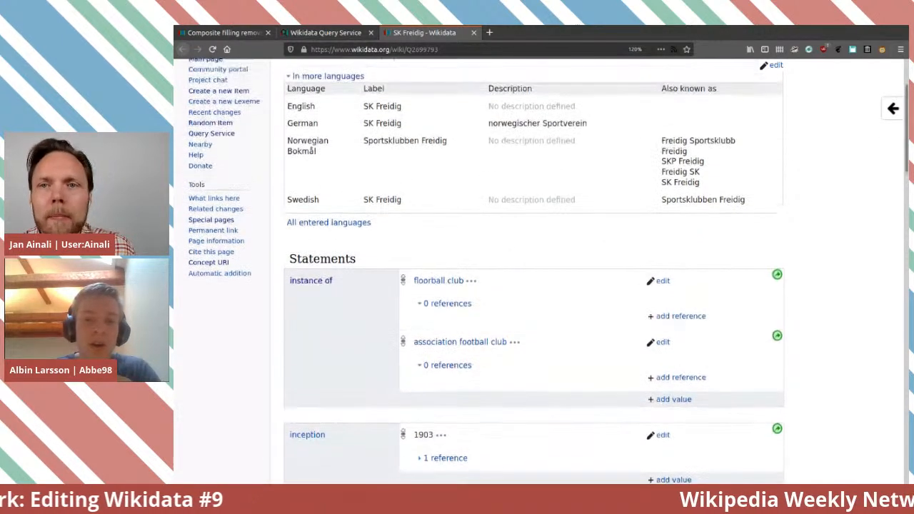
double_click(391, 141)
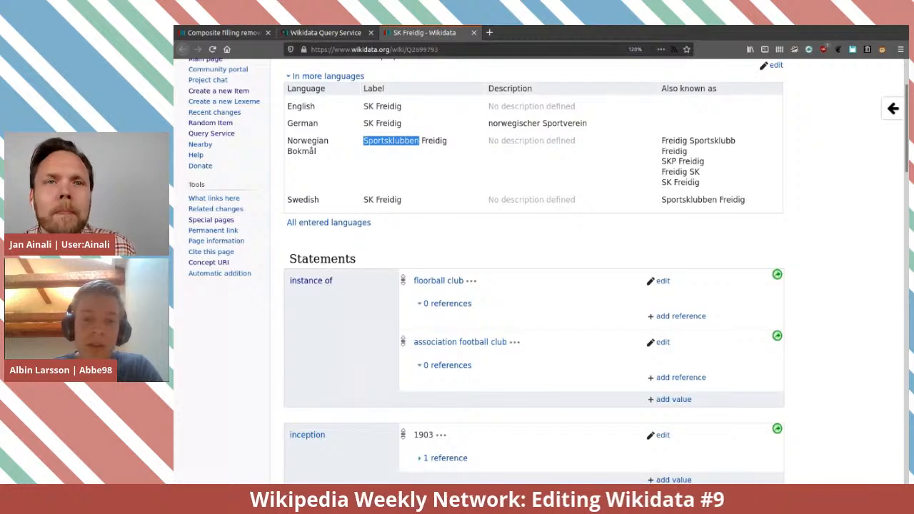
scroll(487, 257, down, 1)
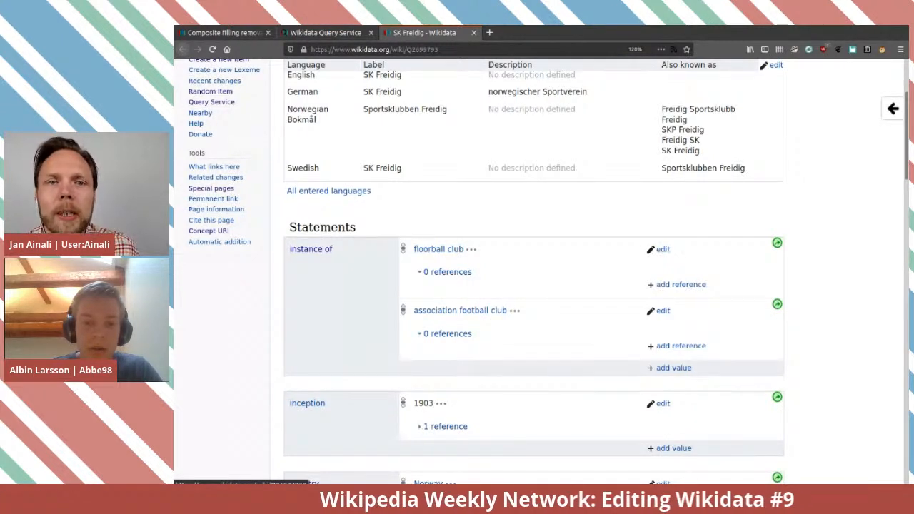
Open SK Freidig's floorball club value for editing, then open the association football club item separately and examine its description and statements.
click(663, 249)
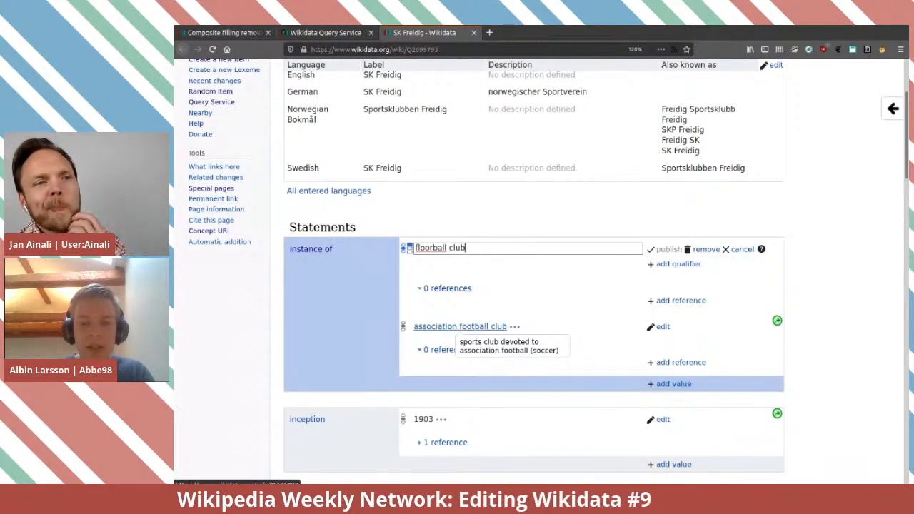
click(460, 327)
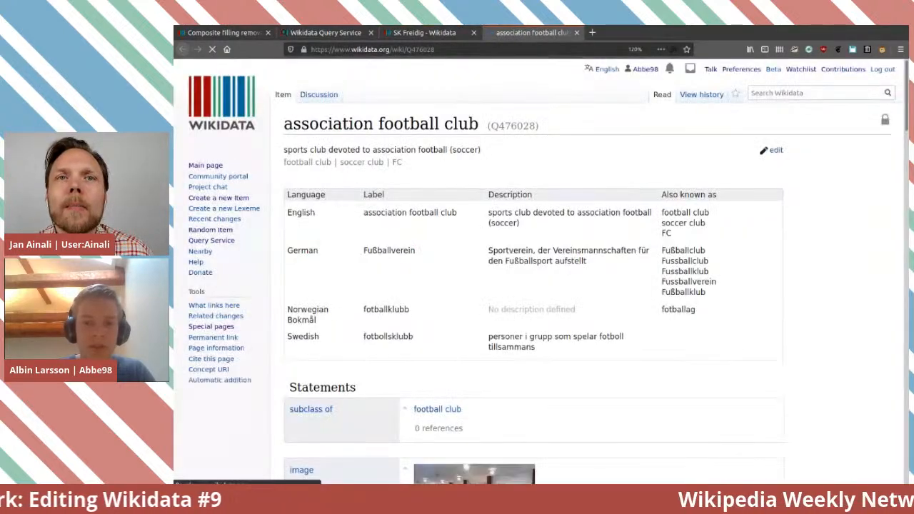
drag(512, 226, 520, 237)
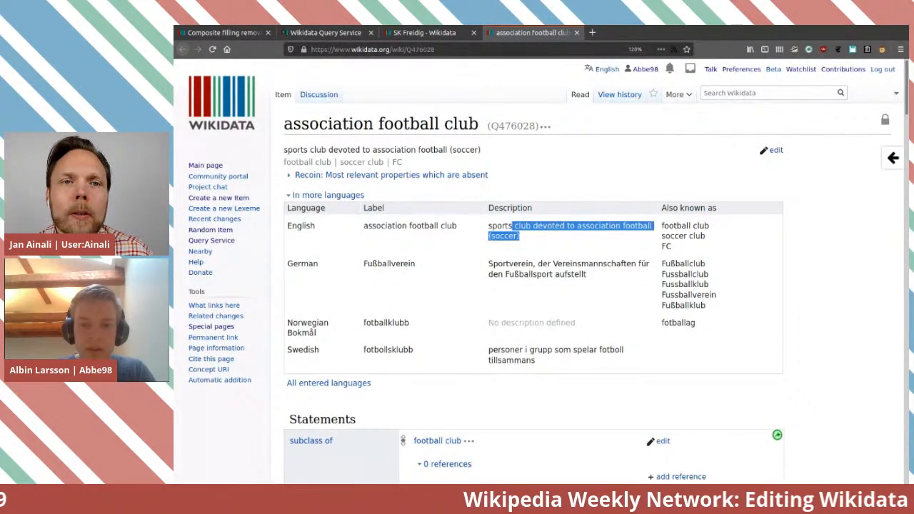
click(525, 237)
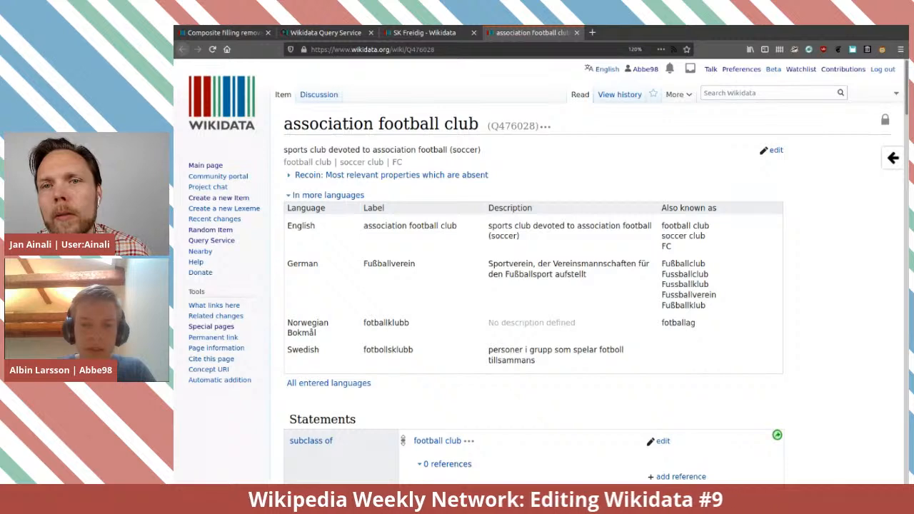
scroll(533, 285, down, 3)
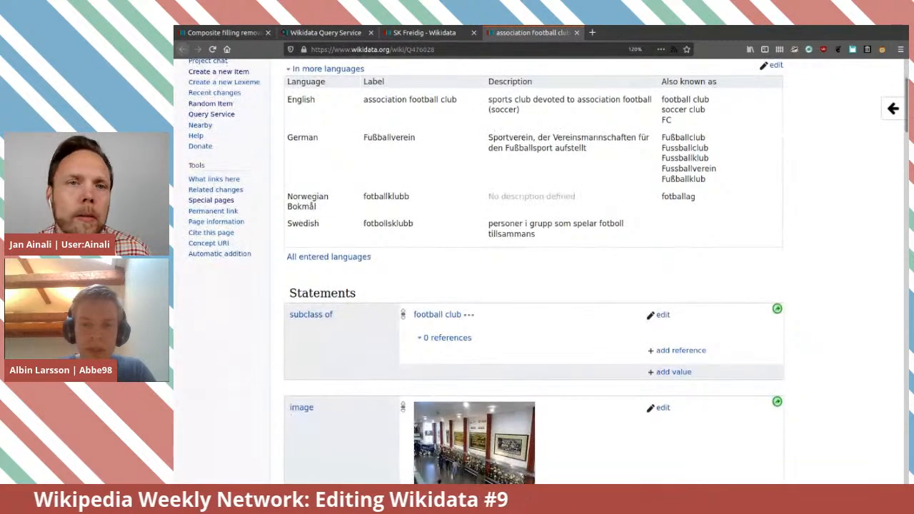
triple_click(534, 229)
click(550, 231)
scroll(534, 286, down, 6)
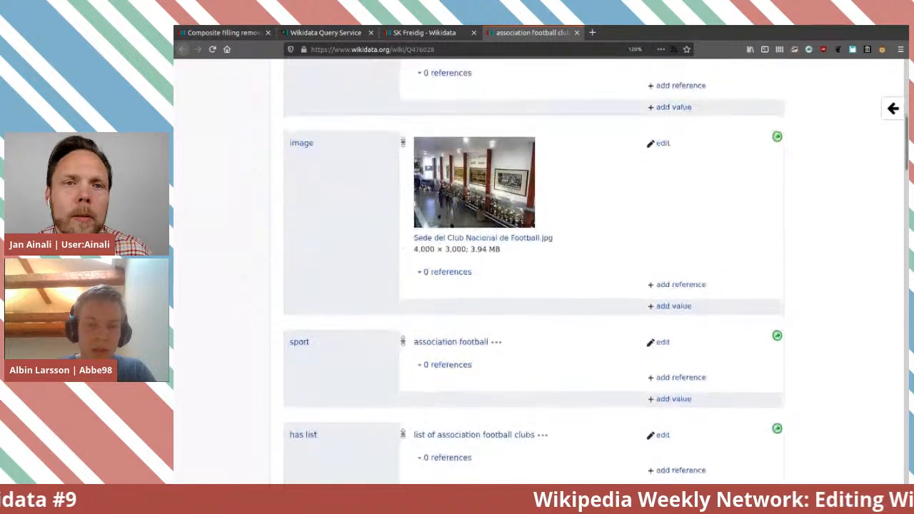
scroll(533, 285, down, 4)
scroll(533, 285, down, 3)
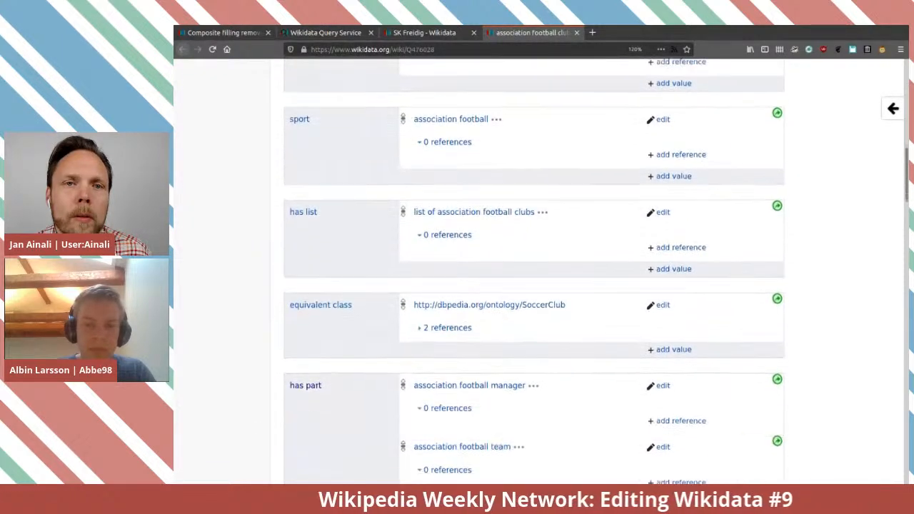
scroll(534, 286, down, 3)
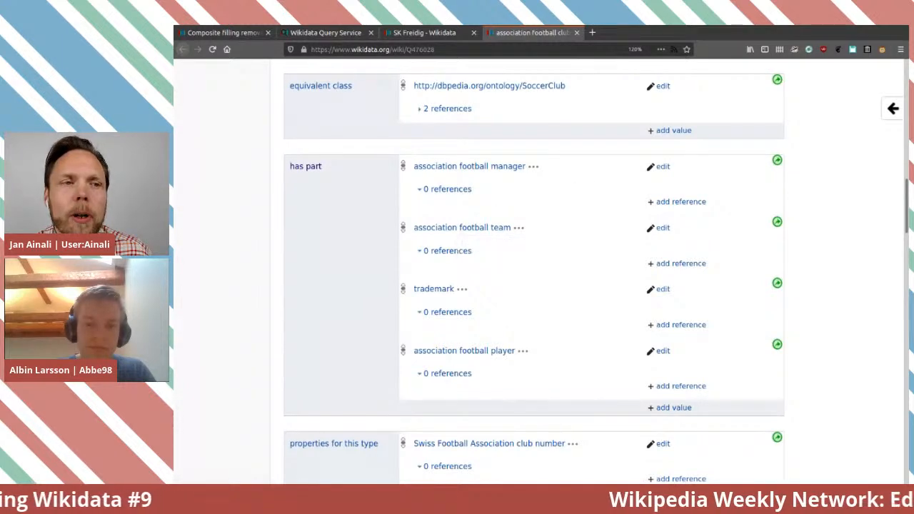
scroll(312, 329, up, 17)
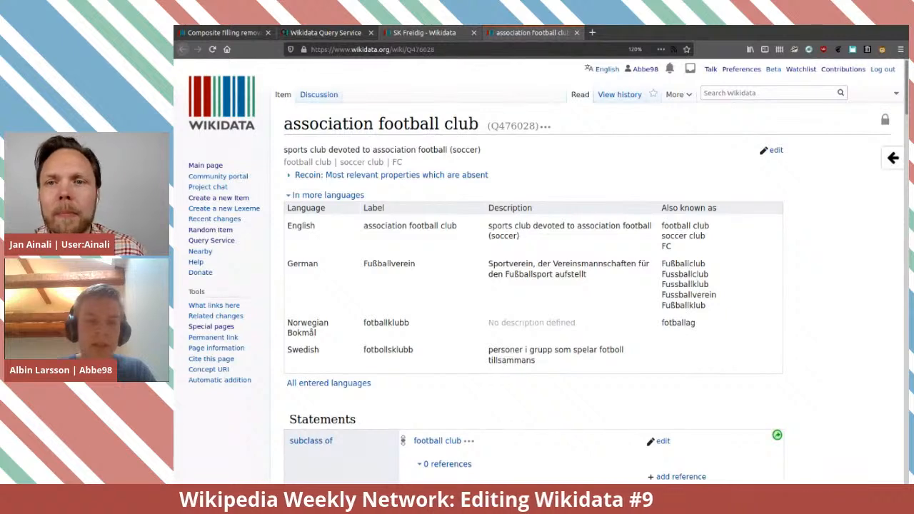
Remove floorball club from SK Freidig's instance of values and replace association football club with sports club, publishing the change.
click(425, 32)
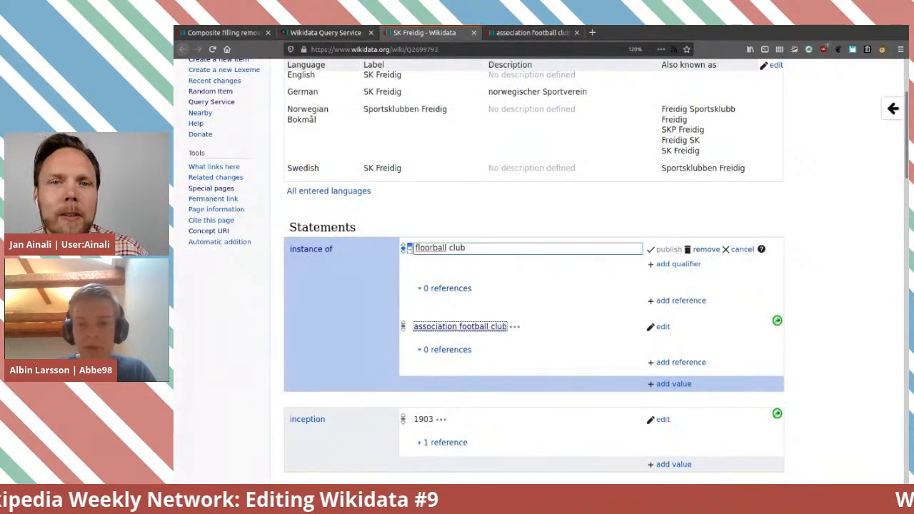
click(706, 250)
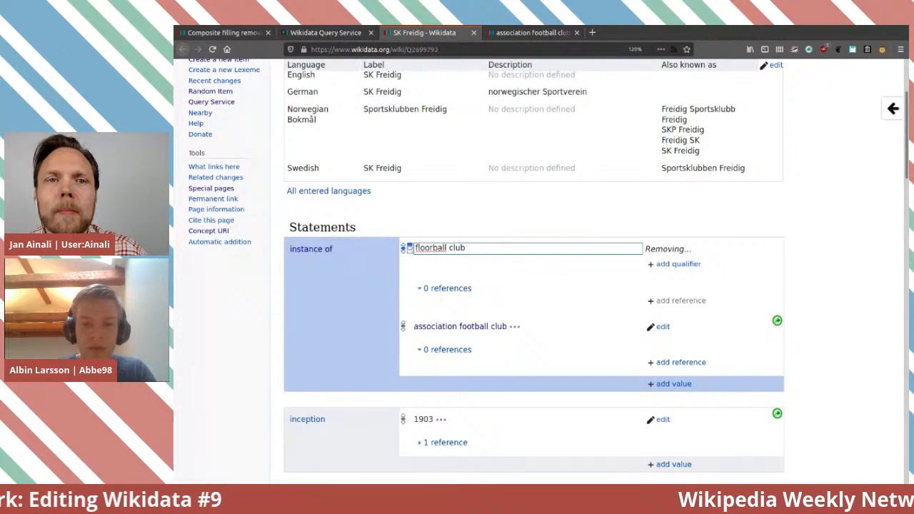
click(661, 249)
double_click(501, 248)
key(ctrl+a)
text(spor)
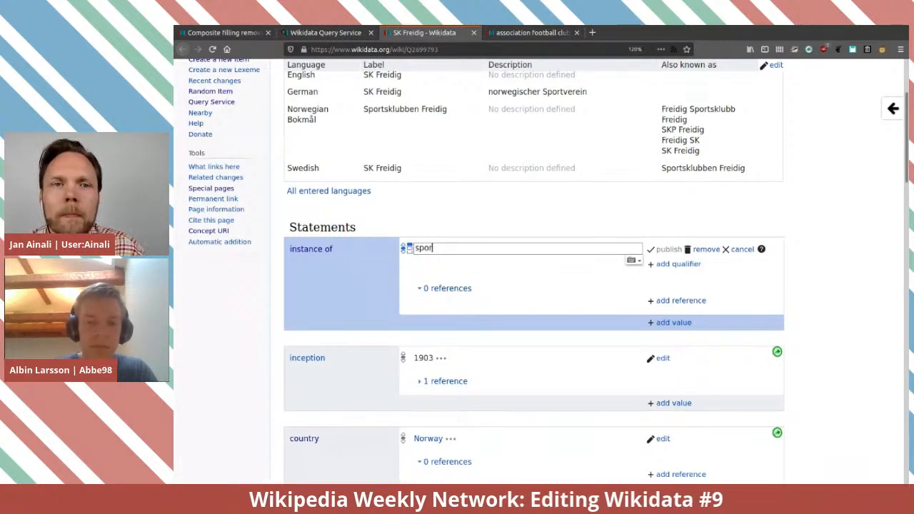
text(ts clu)
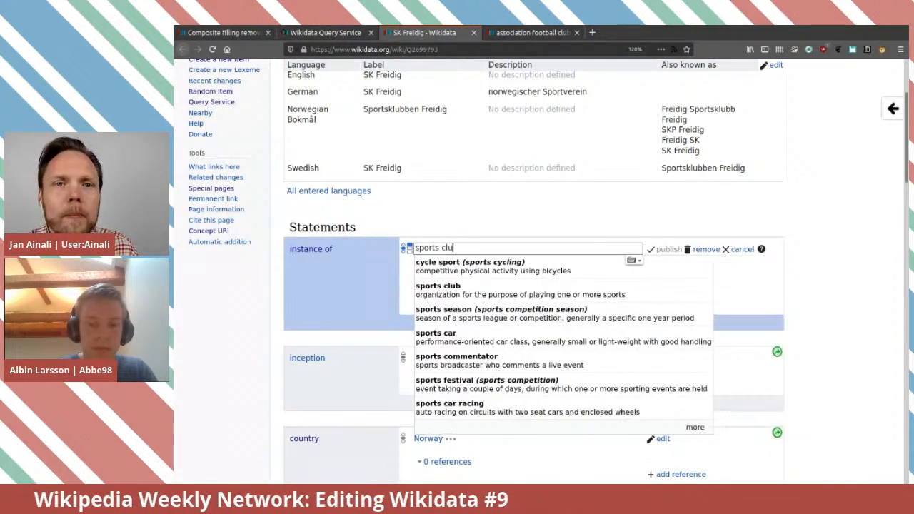
click(457, 267)
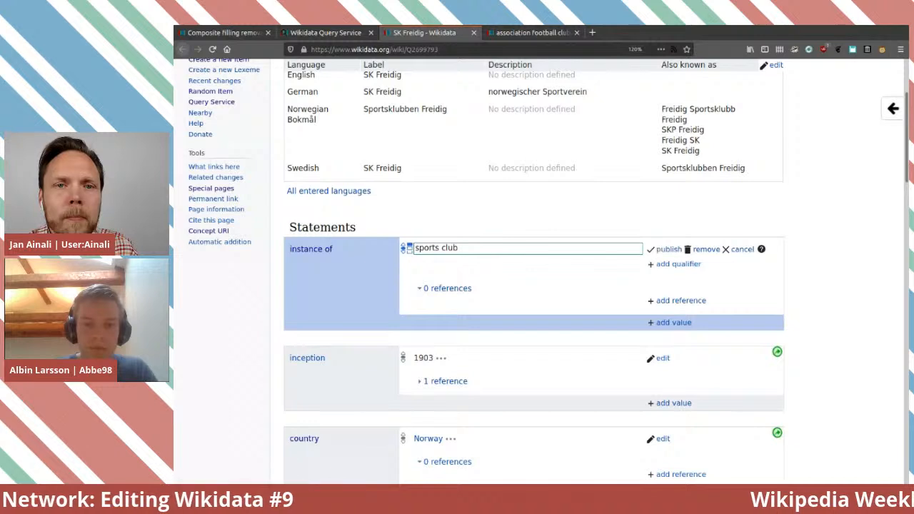
click(669, 249)
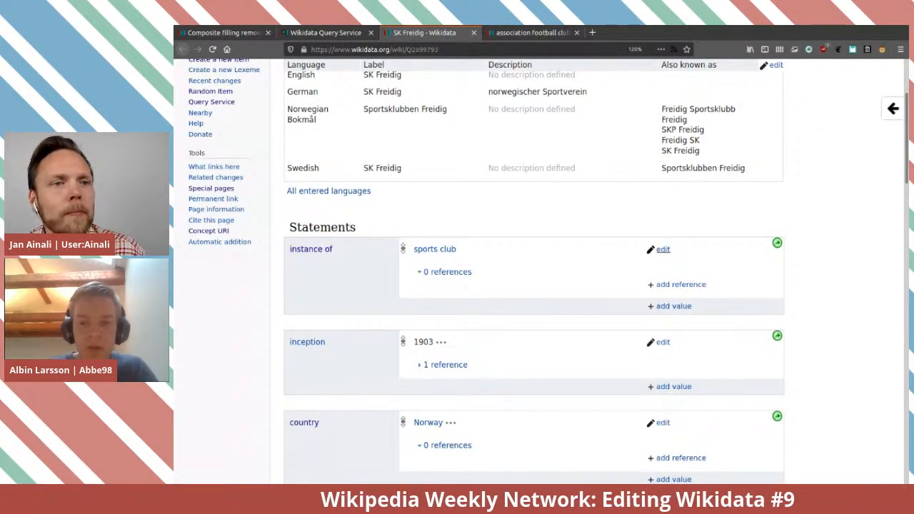
click(661, 250)
click(679, 264)
text(of)
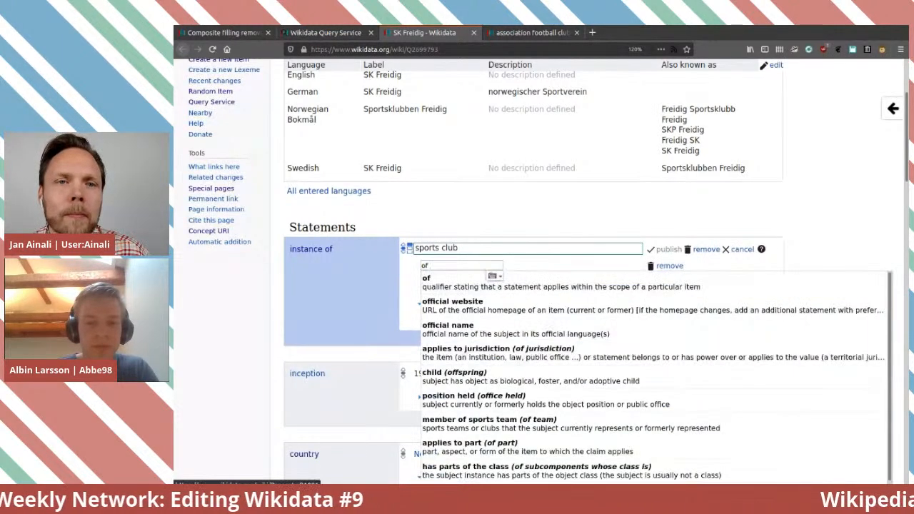
key(Return)
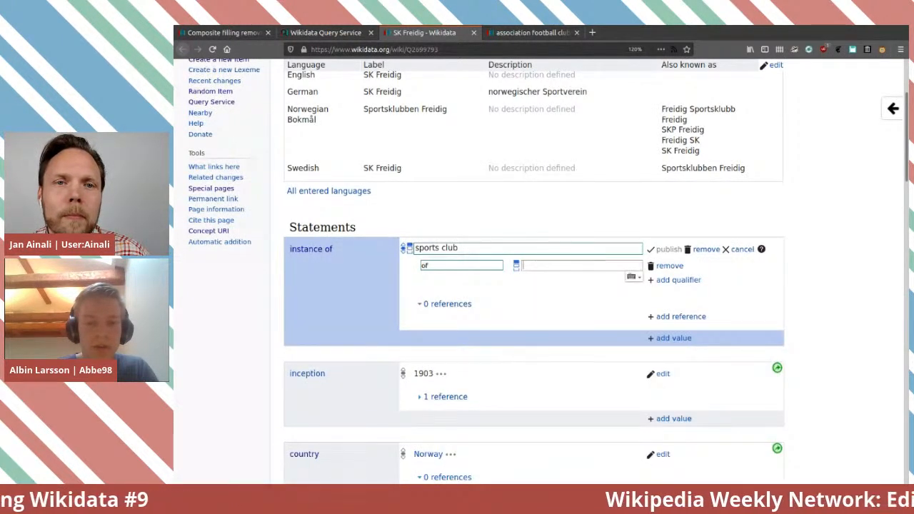
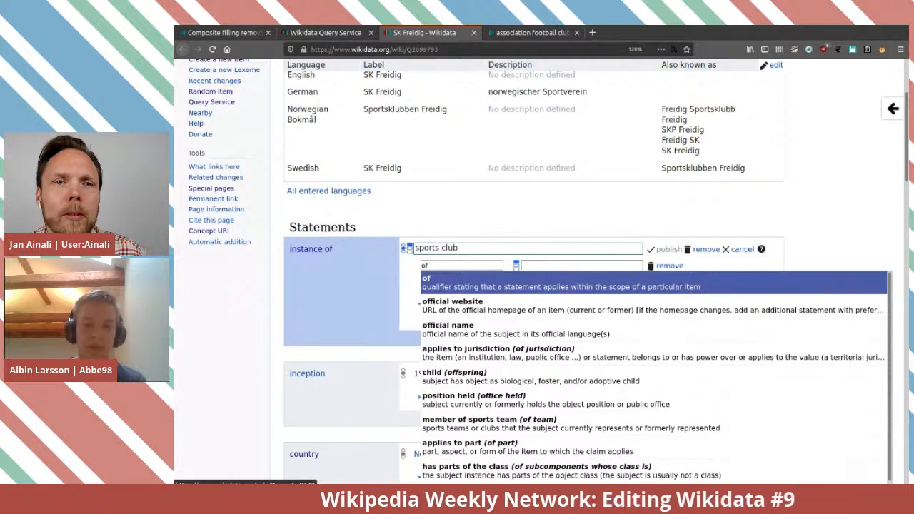
key(ctrl+a)
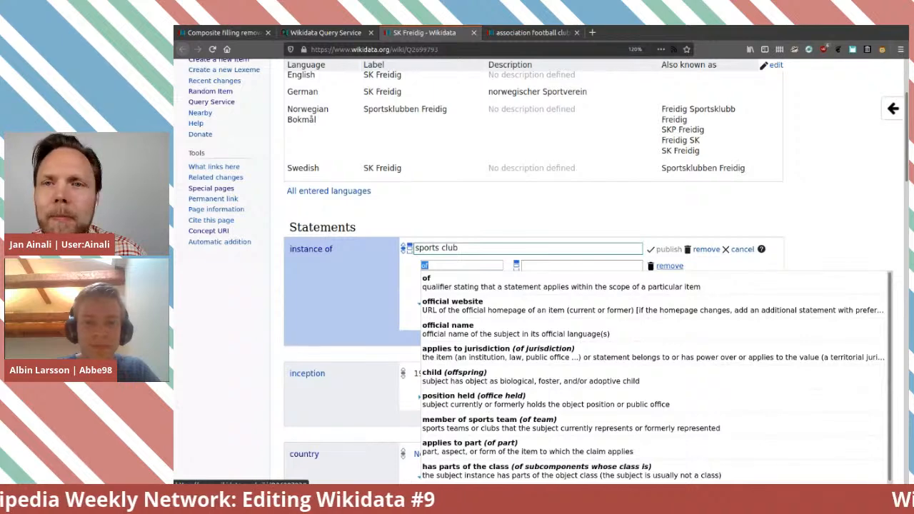
click(669, 265)
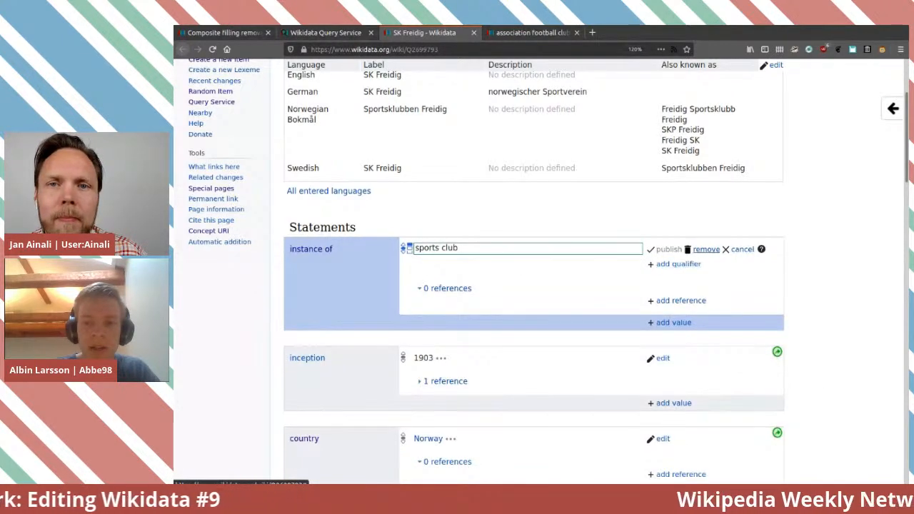
key(Return)
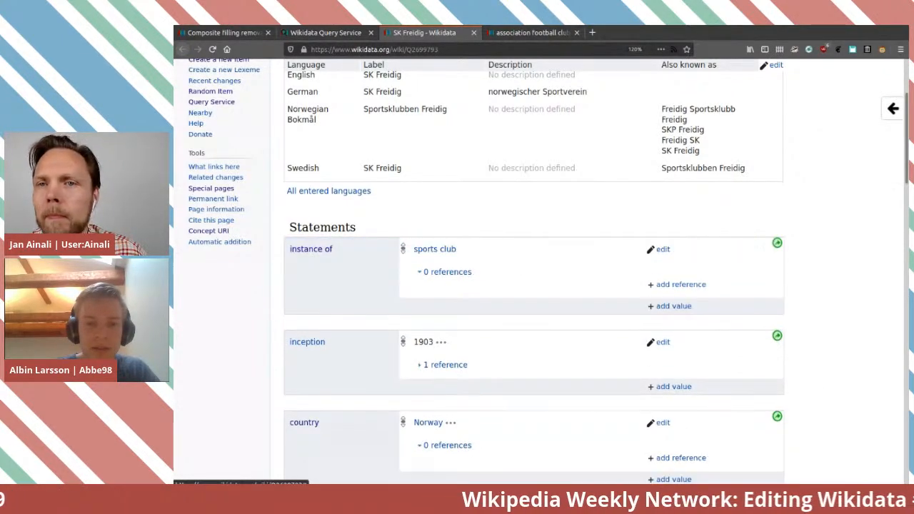
Examine SK Freidig's country, location, sport, official website and identifier statements.
scroll(535, 286, down, 2)
scroll(535, 286, down, 3)
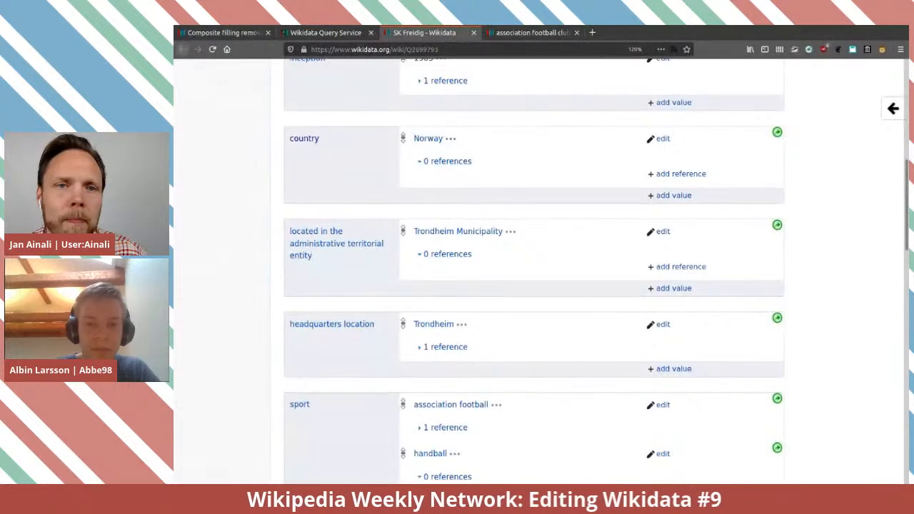
scroll(534, 286, down, 2)
scroll(535, 286, up, 1)
scroll(534, 286, up, 1)
scroll(534, 285, down, 3)
scroll(534, 286, down, 5)
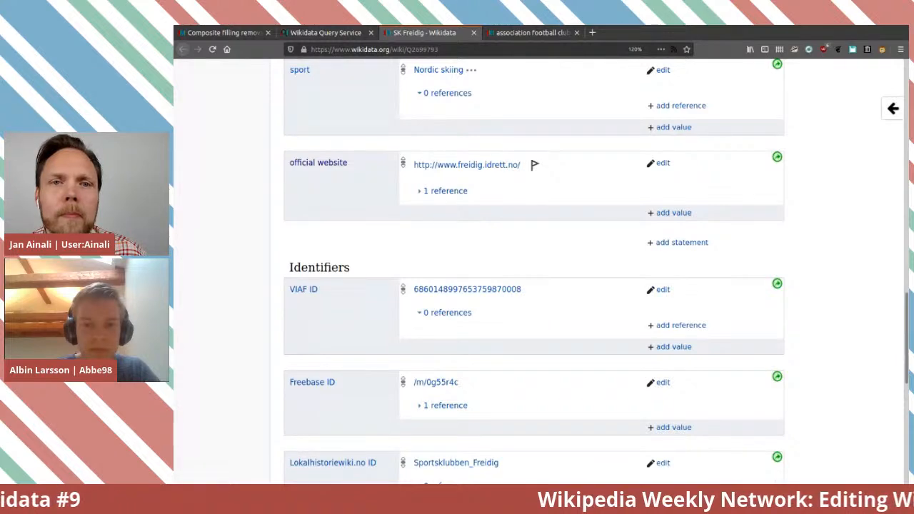
scroll(535, 272, down, 2)
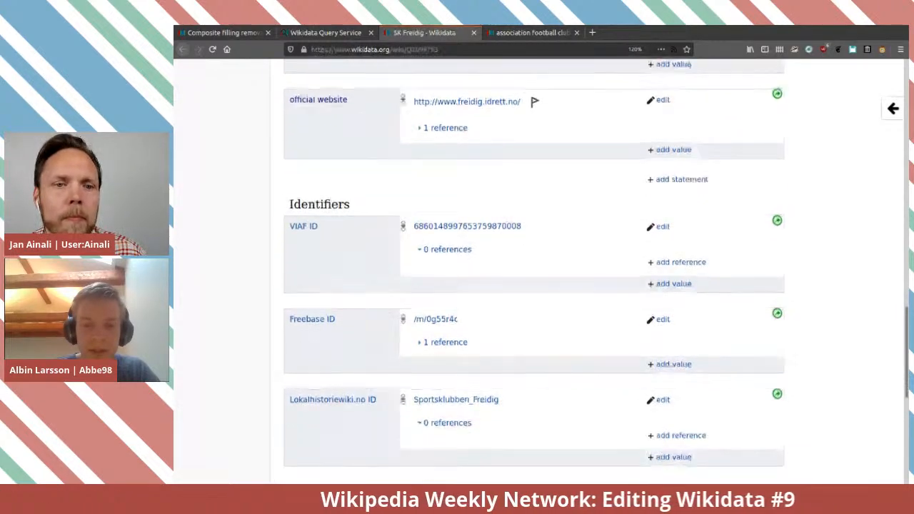
scroll(534, 272, up, 7)
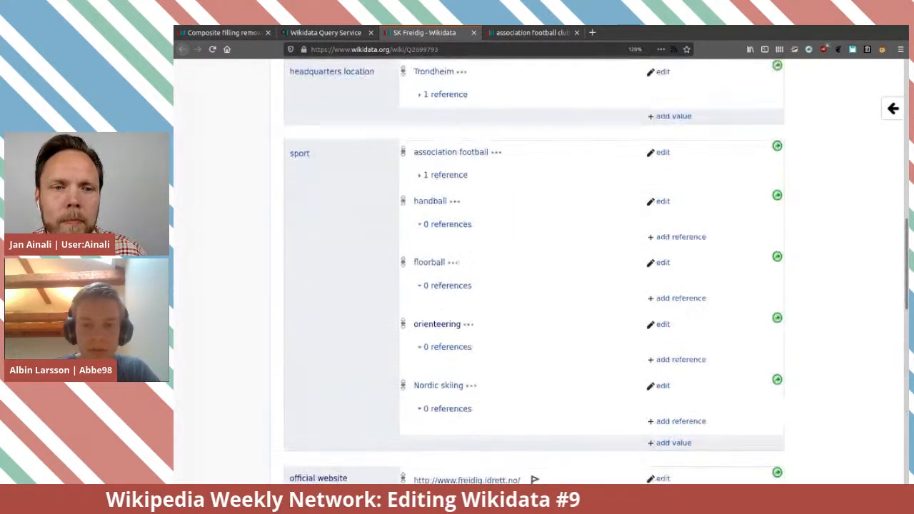
scroll(535, 271, down, 3)
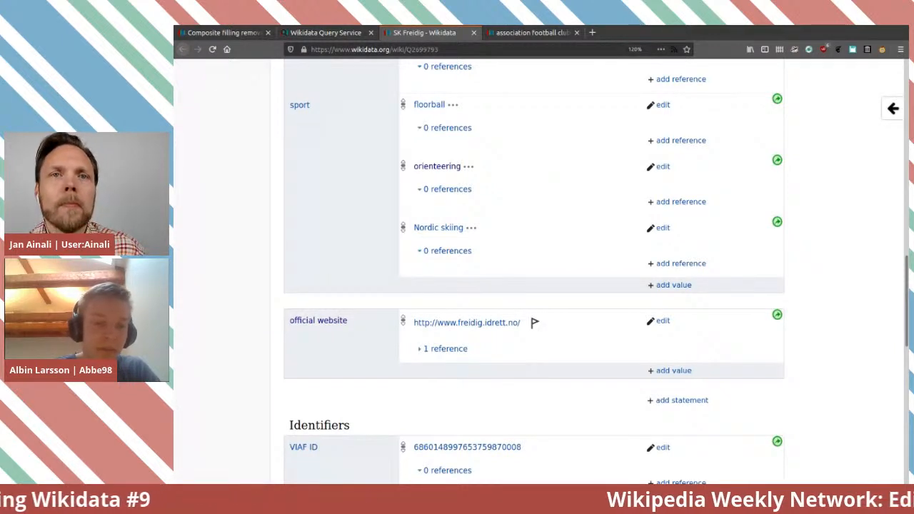
Expand the reference of SK Freidig's official website statement and view the statement's constraint suggestion.
click(535, 322)
click(534, 322)
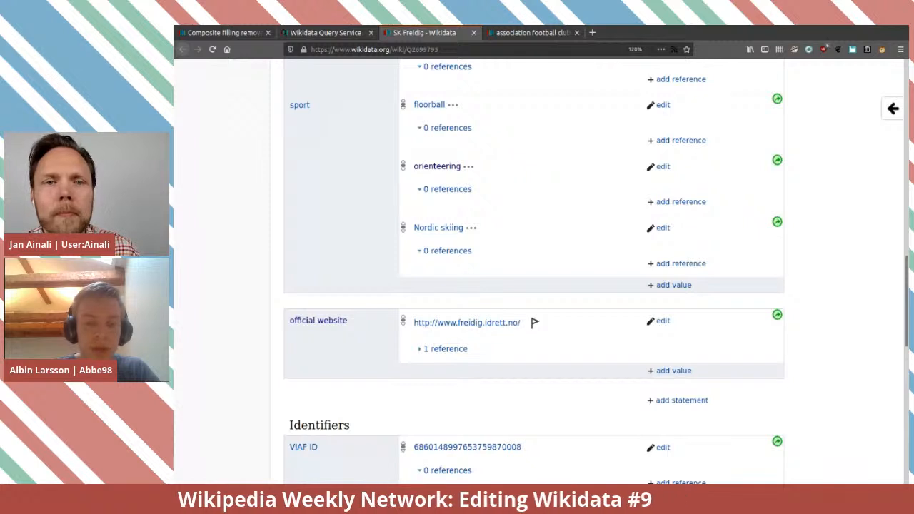
click(445, 349)
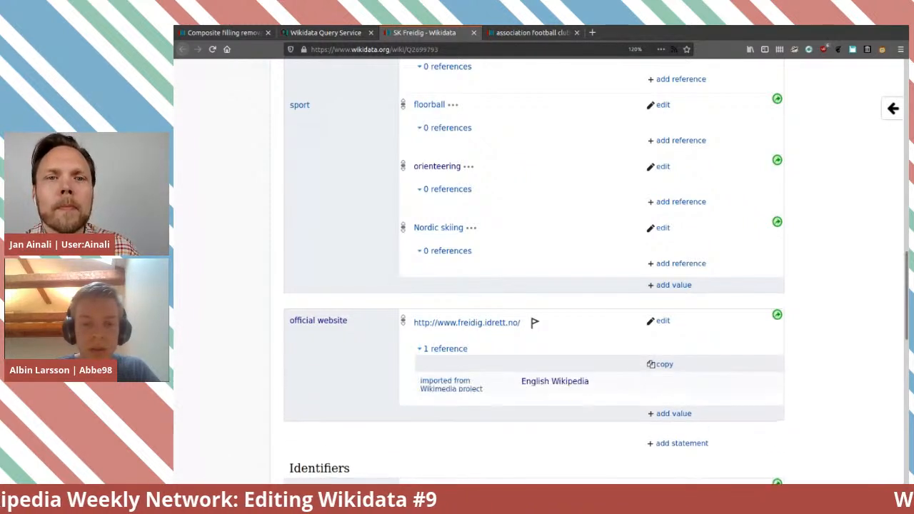
click(534, 322)
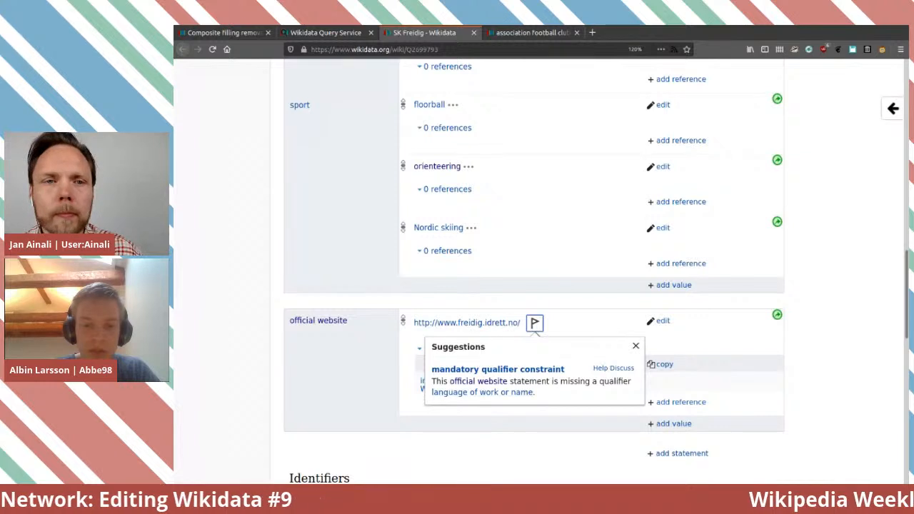
key(Escape)
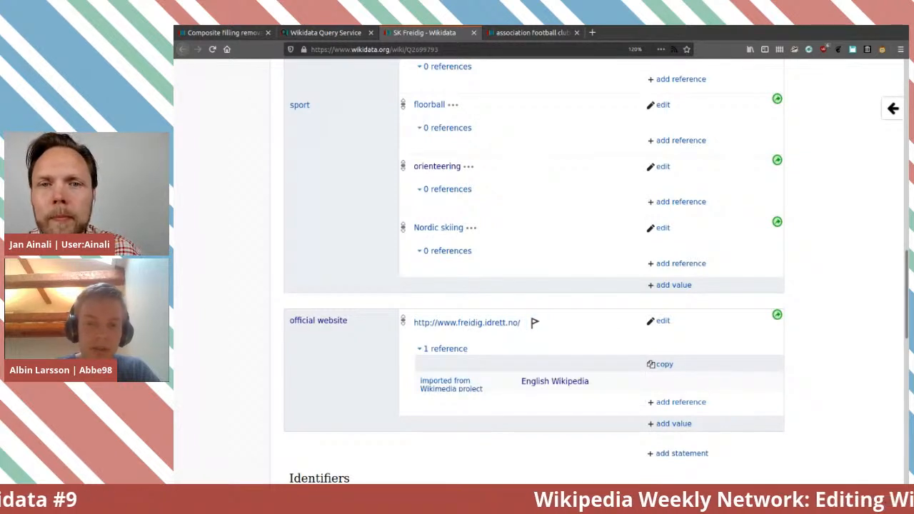
middle_click(467, 322)
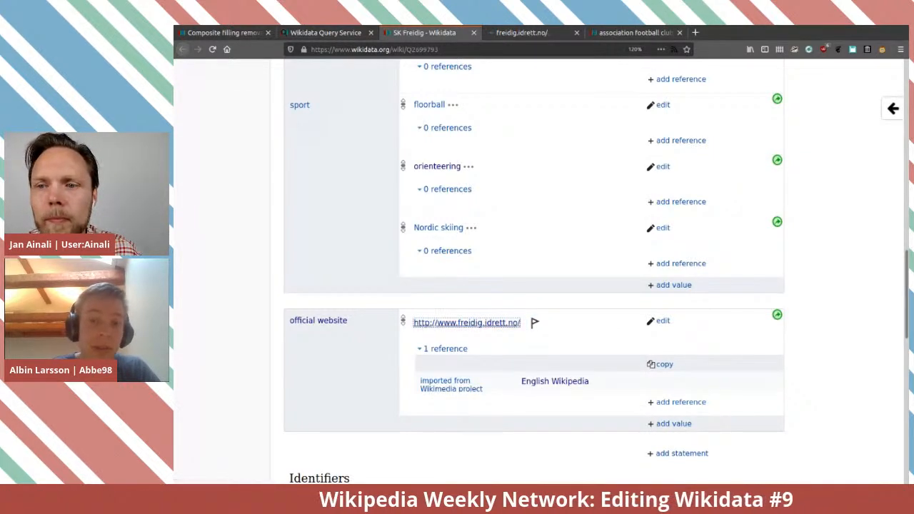
key(ctrl+Tab)
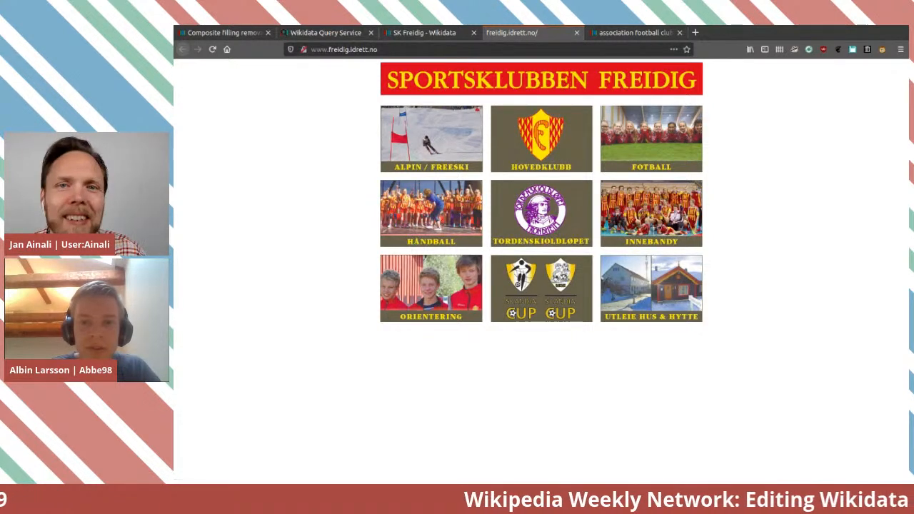
click(429, 33)
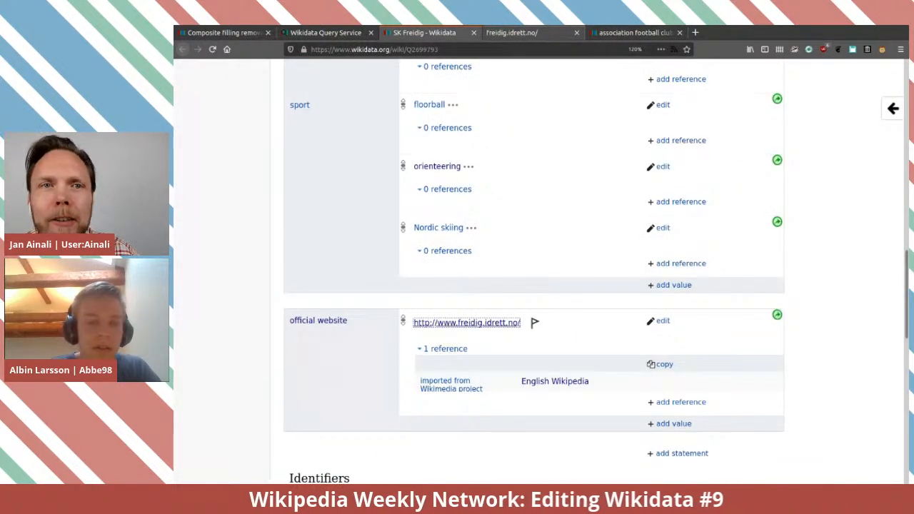
key(ctrl+Tab)
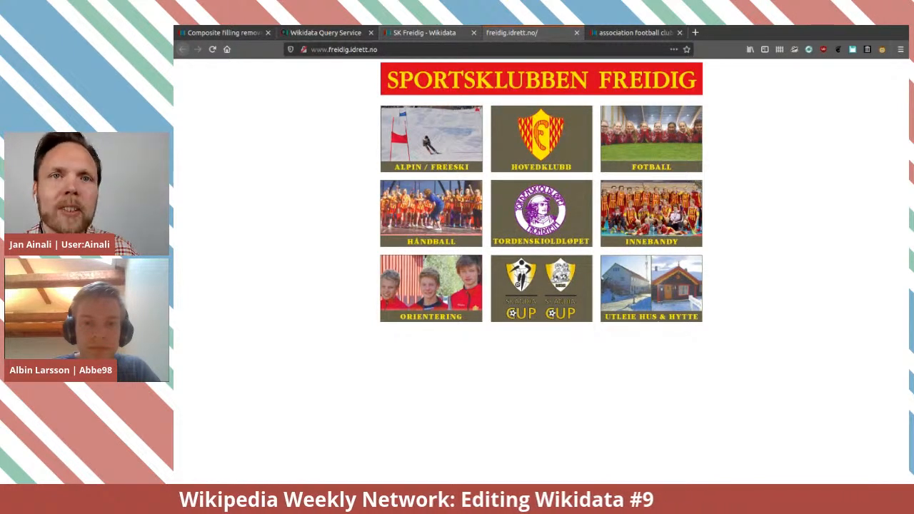
click(424, 32)
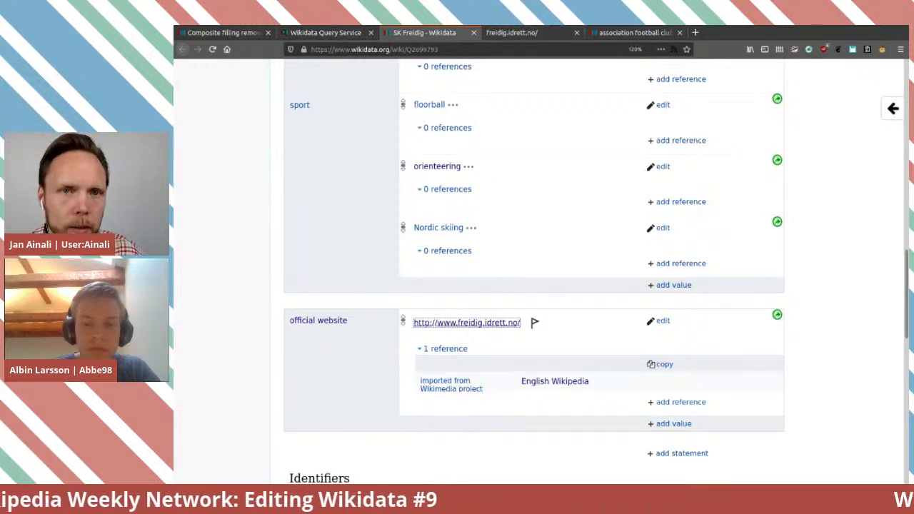
Open the Nordic skiing item from SK Freidig's sport statements in a separate tab and examine its description, classification and images.
scroll(534, 272, up, 5)
scroll(534, 272, down, 3)
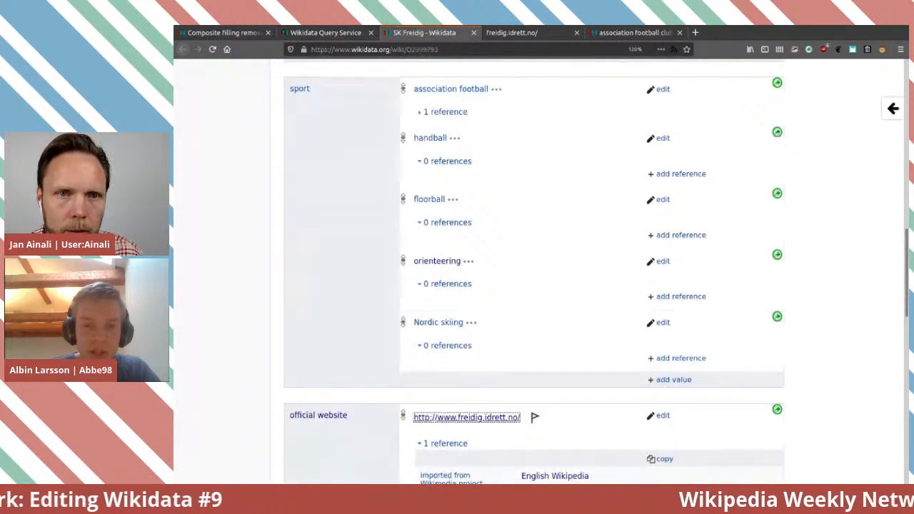
middle_click(438, 323)
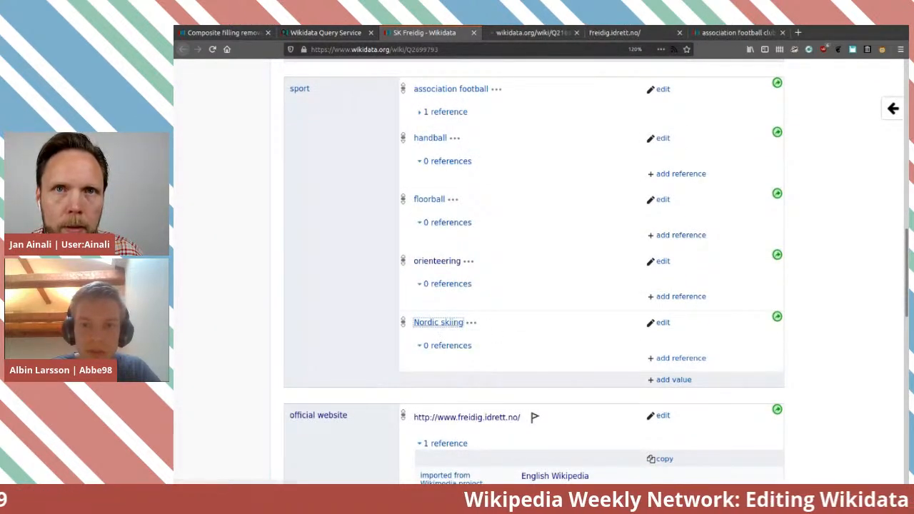
key(ctrl+Tab)
scroll(535, 272, down, 10)
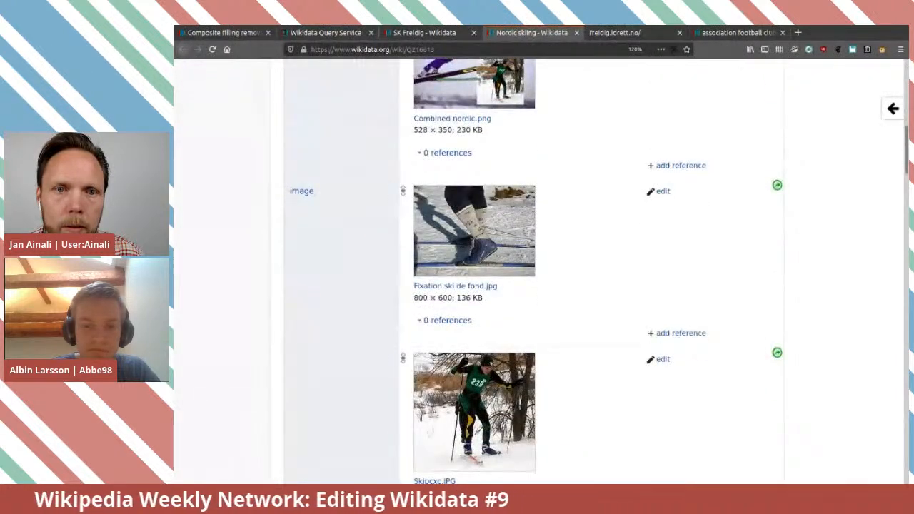
scroll(535, 272, up, 8)
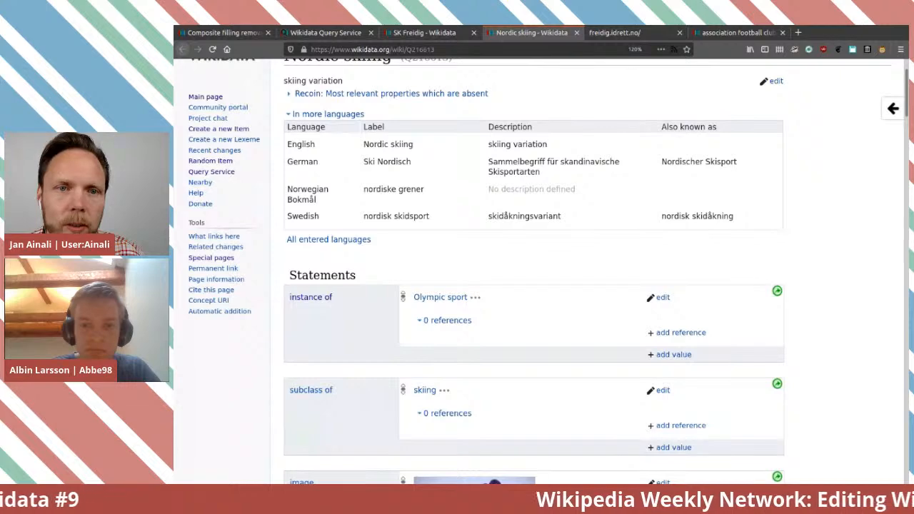
scroll(535, 272, down, 10)
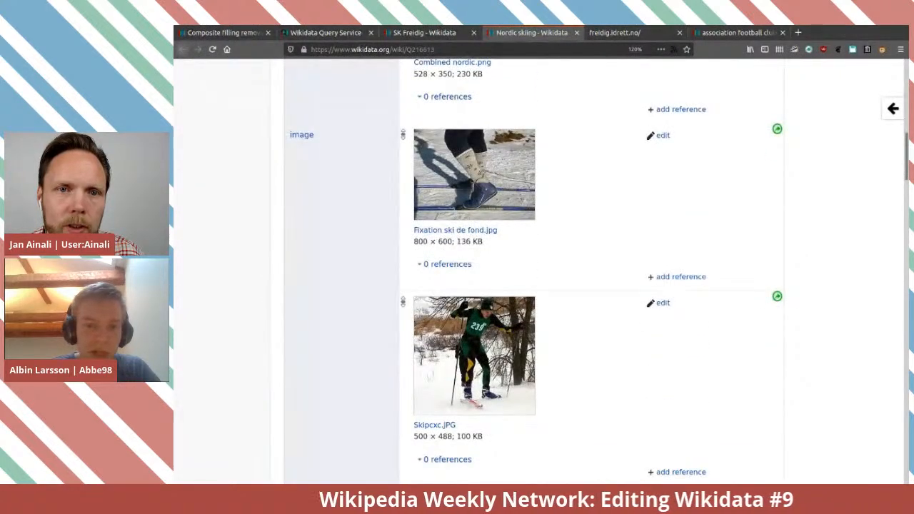
scroll(534, 271, up, 3)
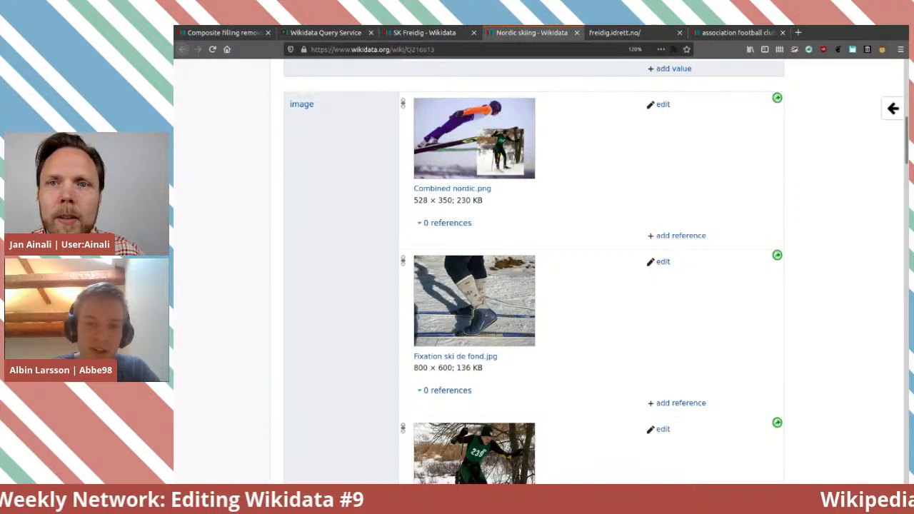
Examine the Nordic skiing item's icon, practiced by and has part statements to see which disciplines it covers.
scroll(535, 271, down, 4)
scroll(534, 272, down, 1)
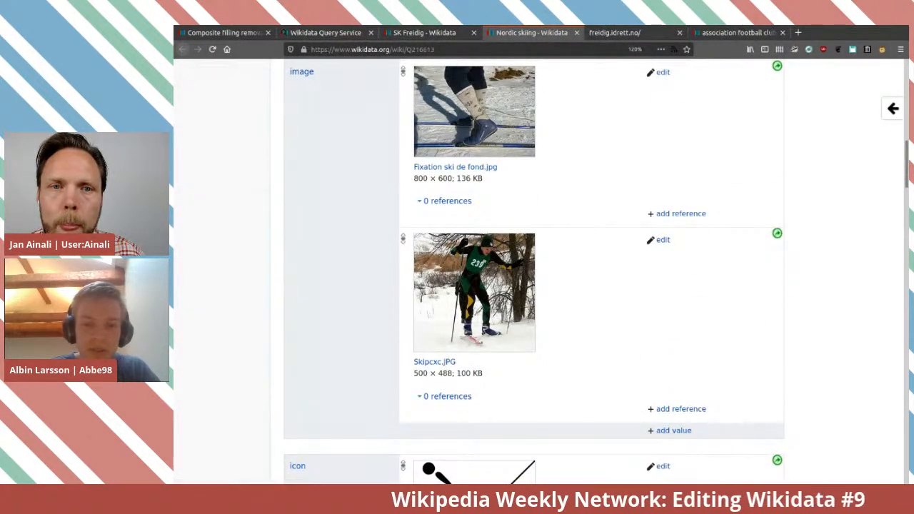
scroll(535, 271, down, 3)
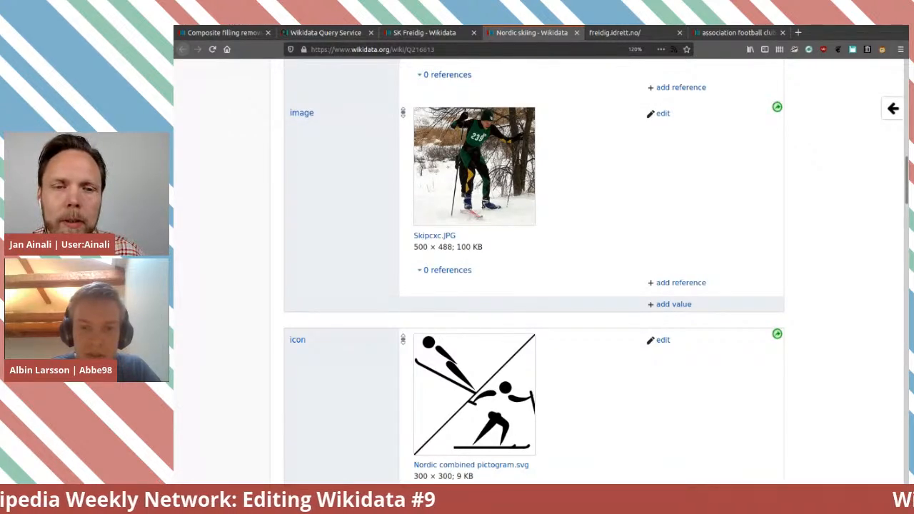
scroll(535, 271, down, 4)
scroll(534, 272, up, 4)
scroll(535, 271, down, 8)
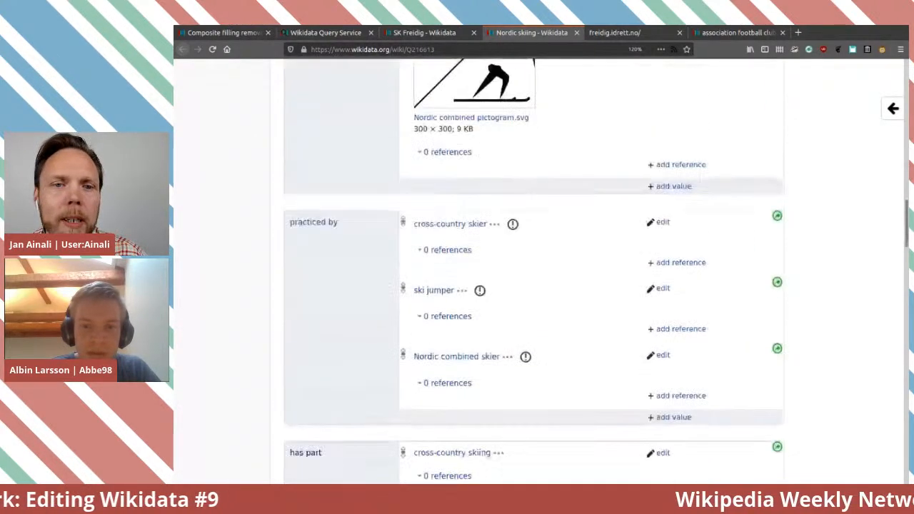
scroll(534, 271, up, 4)
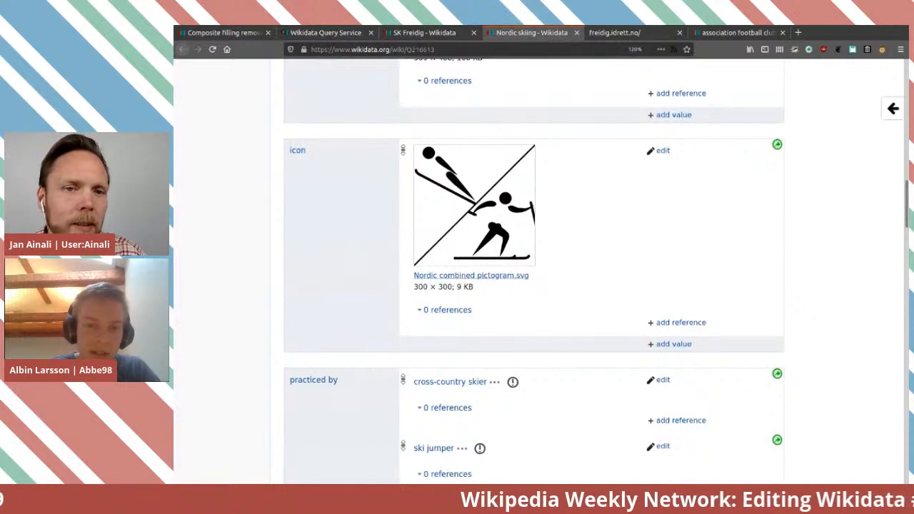
scroll(534, 272, down, 4)
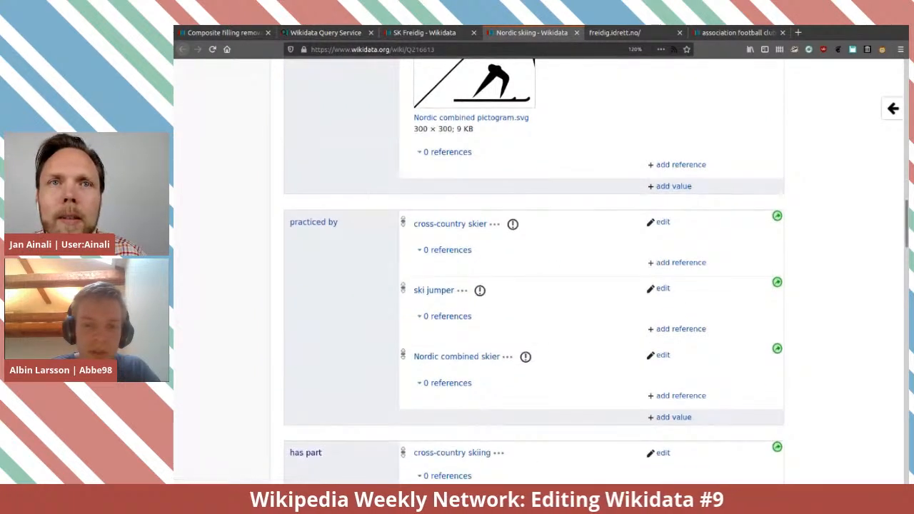
mouse_move(451, 224)
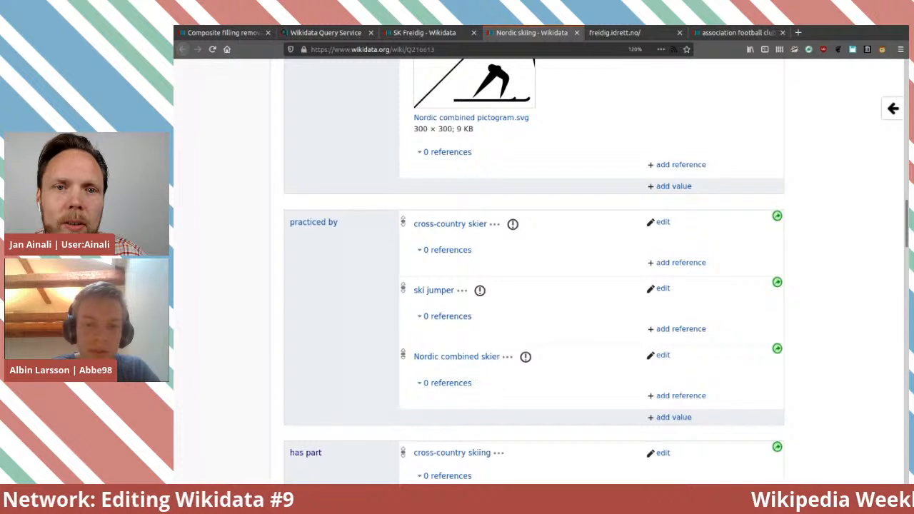
scroll(457, 236, down, 3)
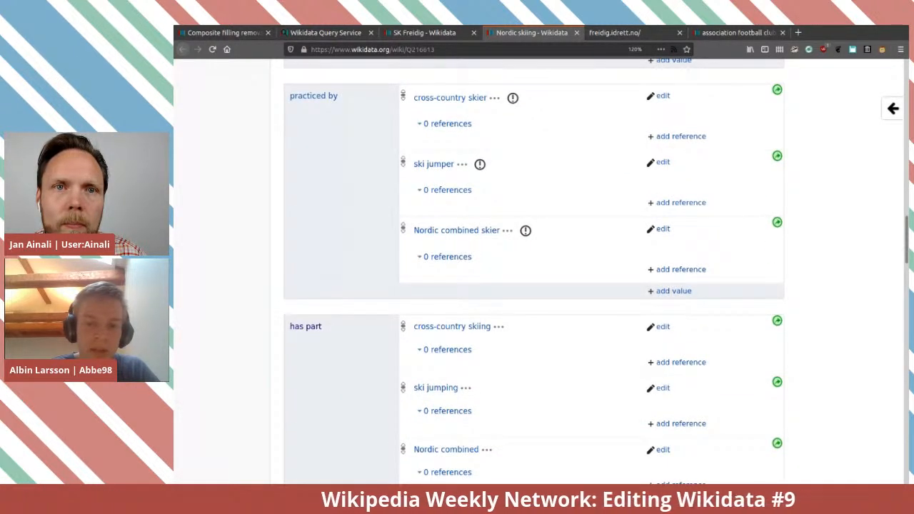
scroll(471, 243, down, 4)
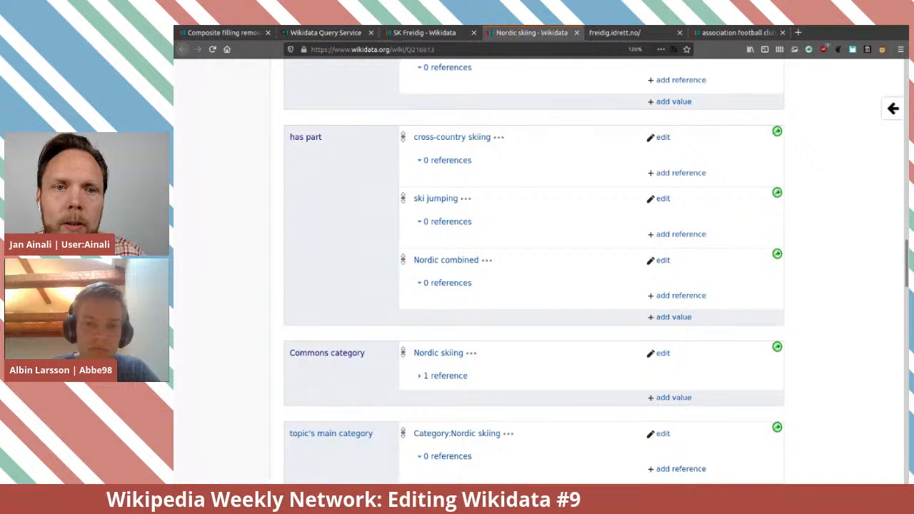
Check the skiing section on the Sportsklubben Freidig website and return to the SK Freidig item.
key(ctrl+Tab)
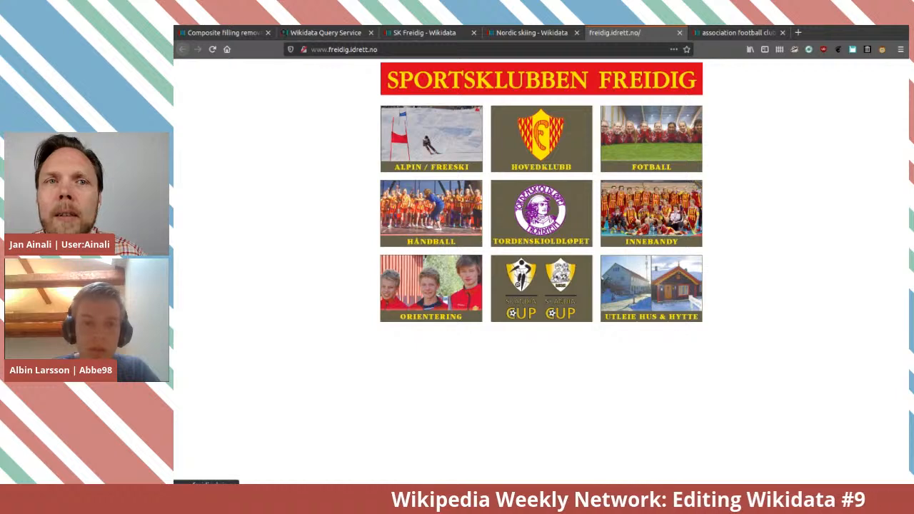
key(ctrl+shift+Tab)
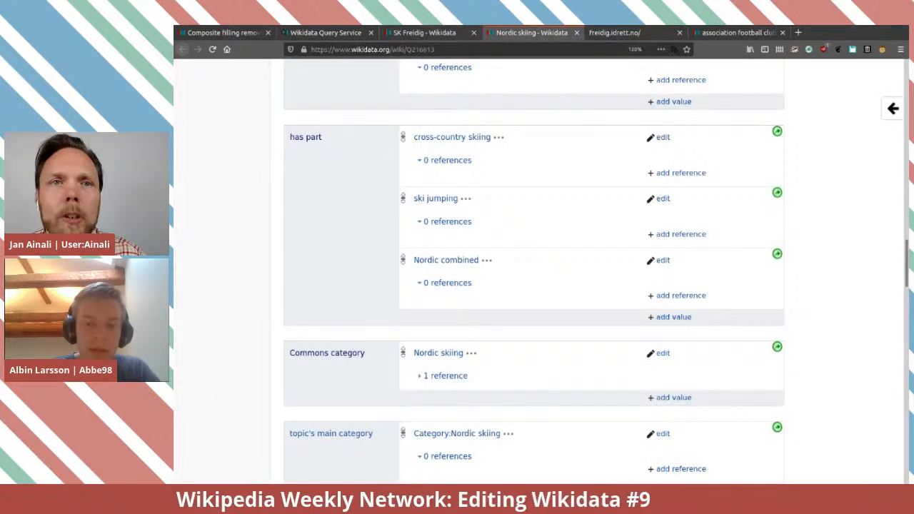
key(ctrl+shift+Tab)
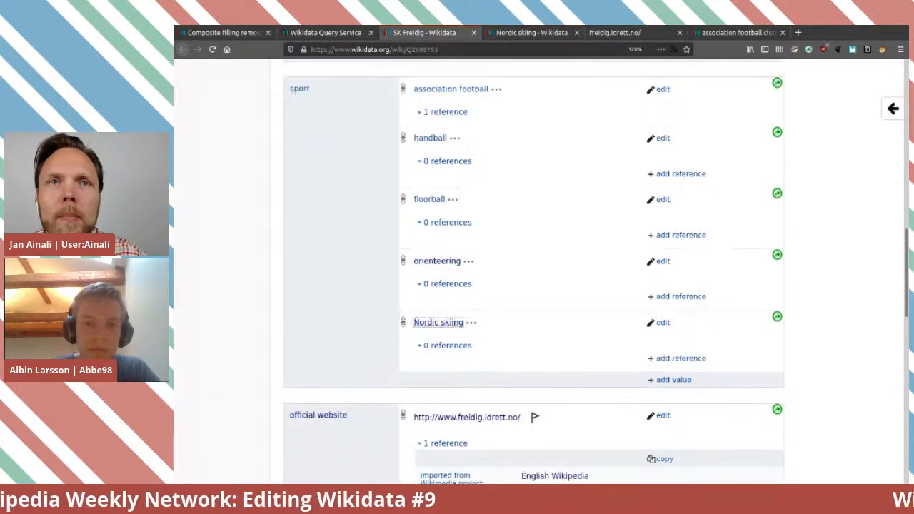
Replace Nordic skiing with alpine skiing in SK Freidig's sport statements and publish the change.
scroll(535, 285, down, 3)
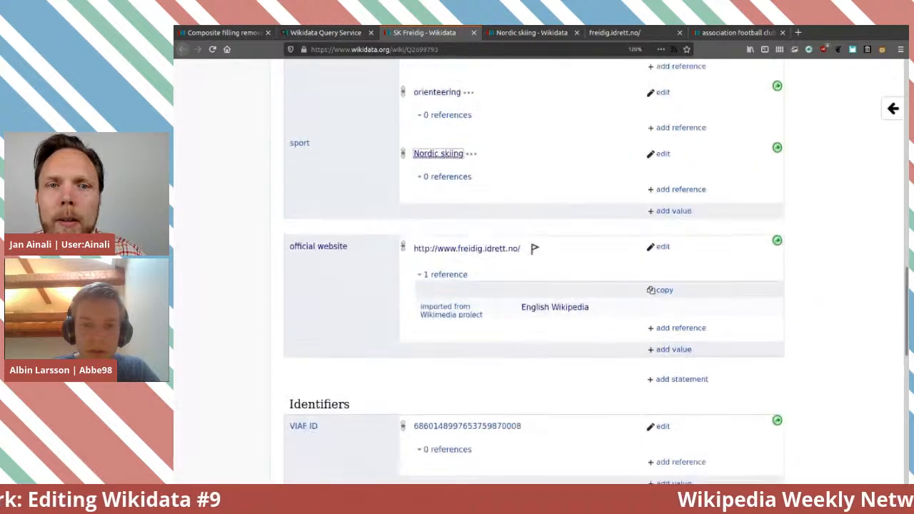
scroll(534, 286, up, 1)
scroll(534, 286, up, 4)
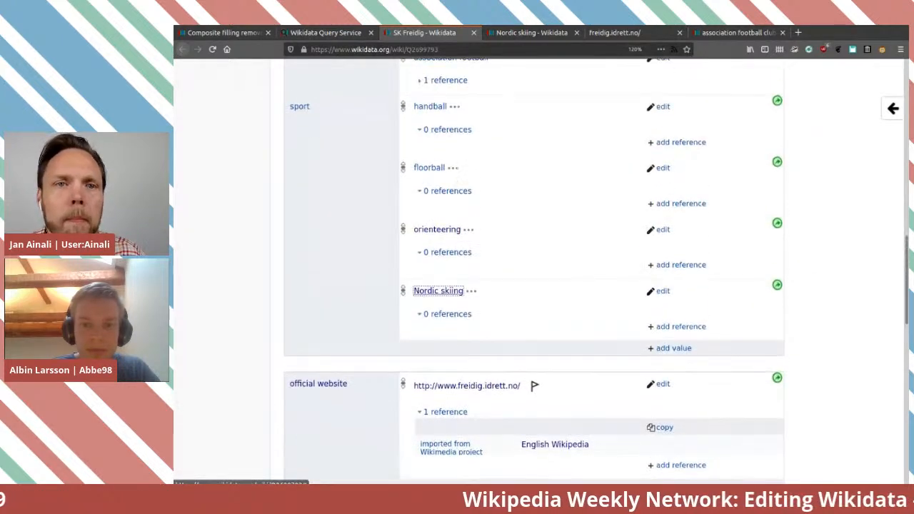
click(663, 386)
key(ctrl+shift+Left)
key(ctrl+shift+Left)
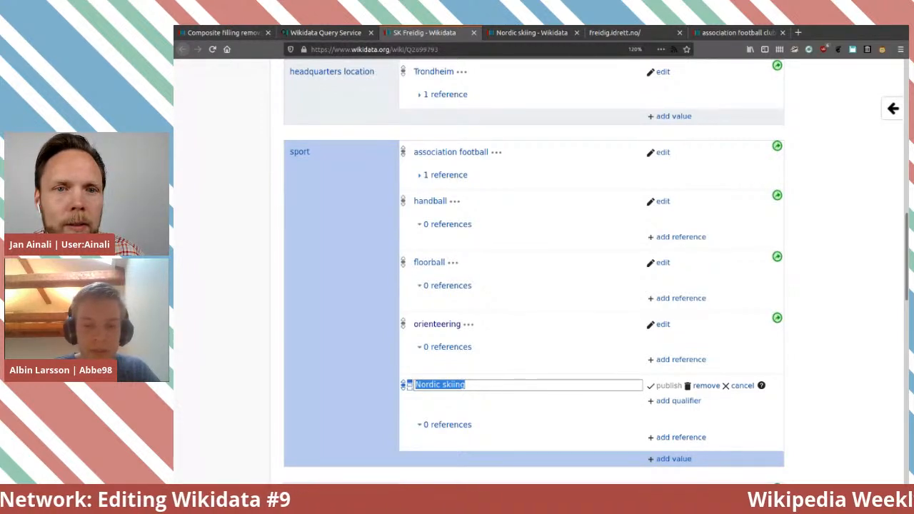
key(BackSpace)
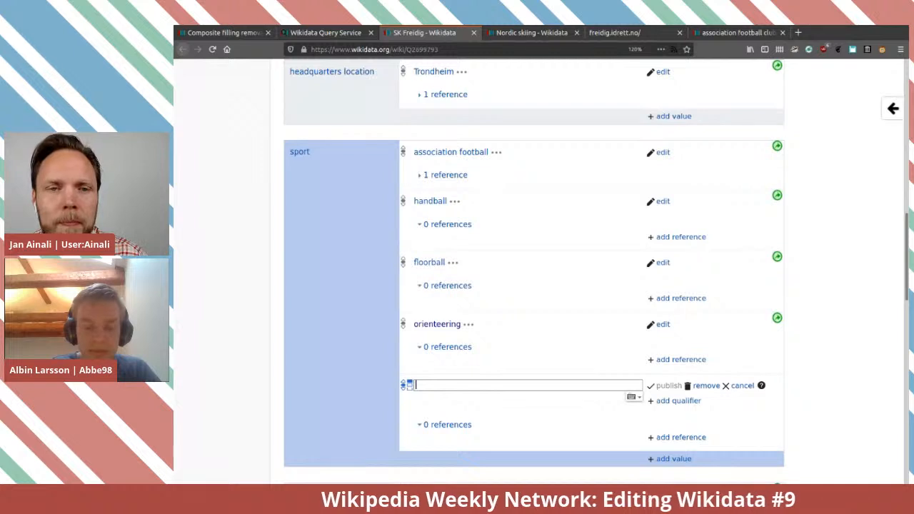
text(alpi)
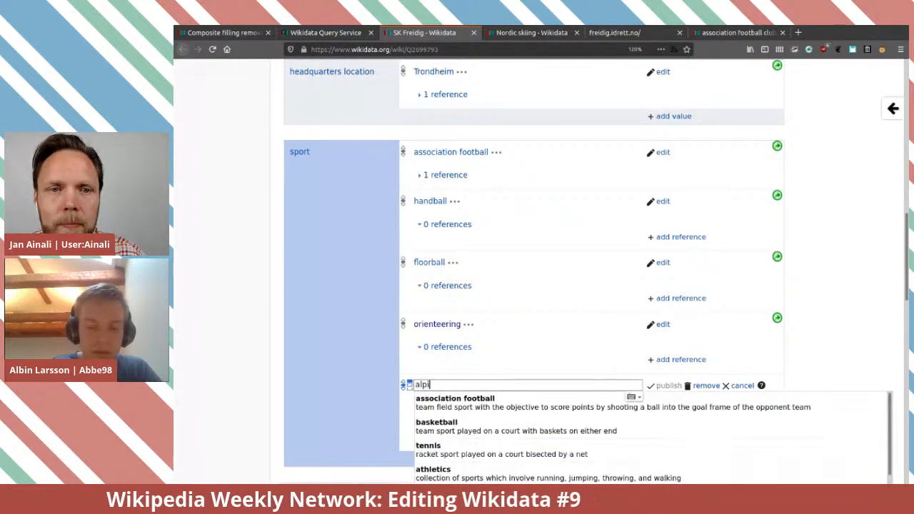
text(ne ski)
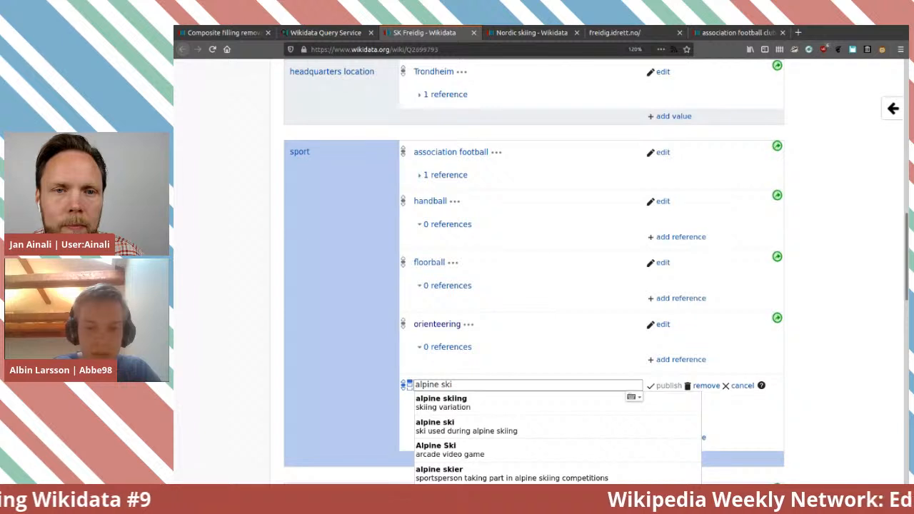
key(Down)
key(Return)
key(Return)
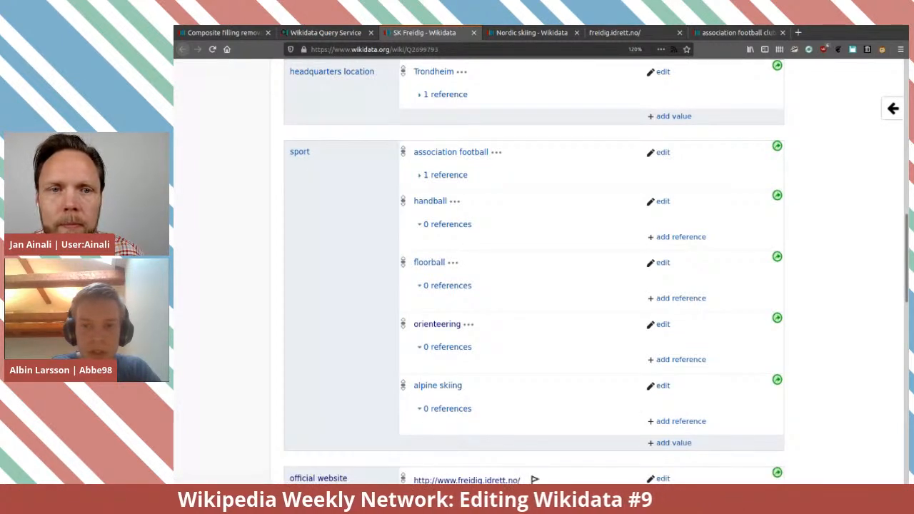
Copy the web address of the Sportsklubben Freidig website.
click(625, 33)
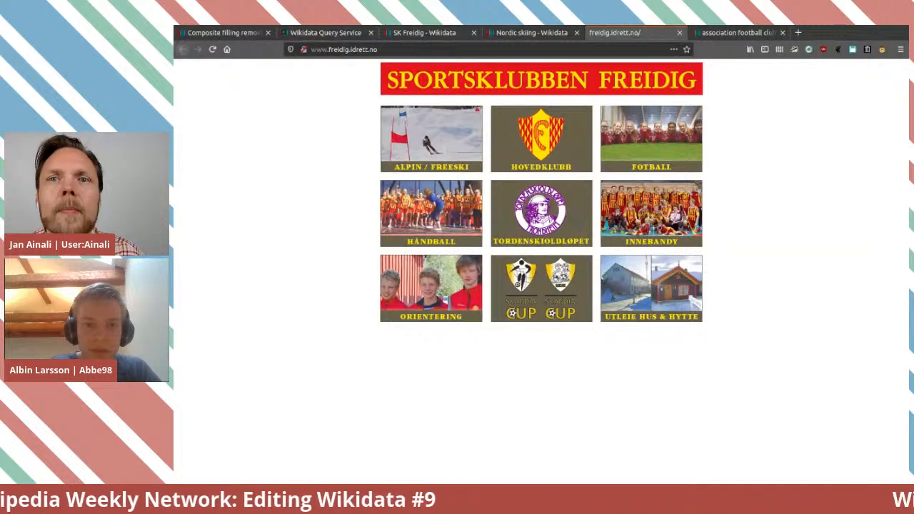
key(ctrl+l)
key(ctrl+c)
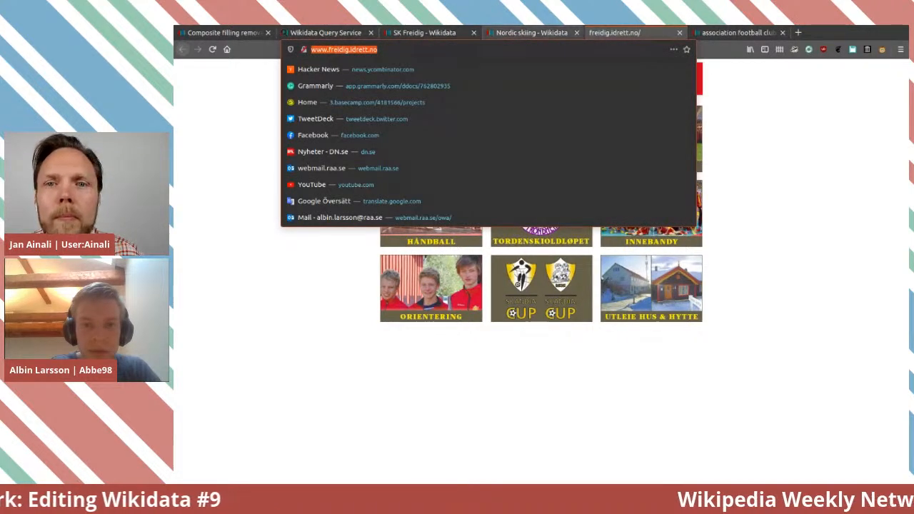
Review the Nordic skiing item's practiced by, has part and category statements again.
click(533, 32)
scroll(535, 271, down, 3)
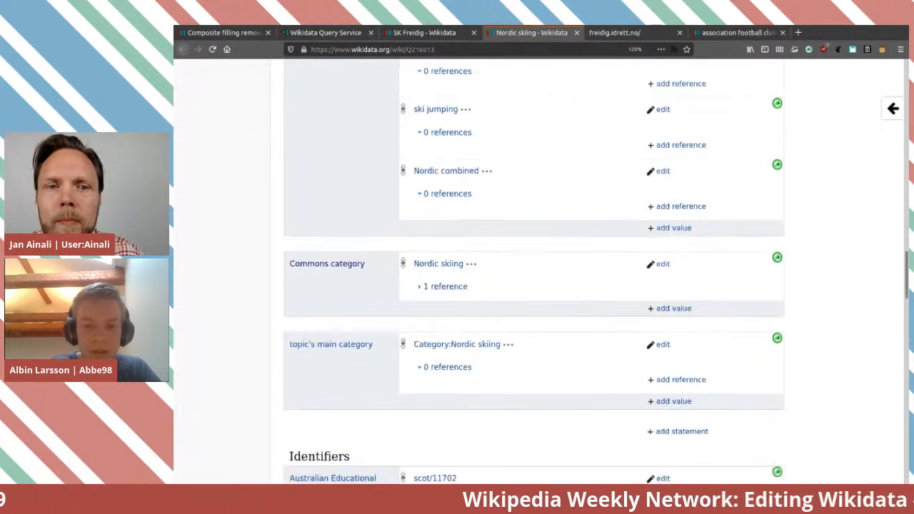
scroll(534, 271, up, 4)
scroll(534, 271, up, 1)
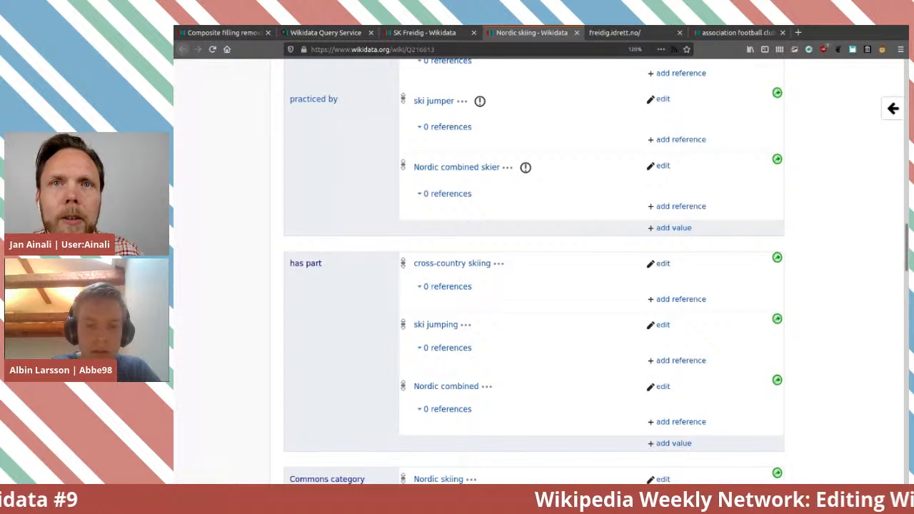
scroll(534, 272, down, 3)
scroll(535, 272, up, 4)
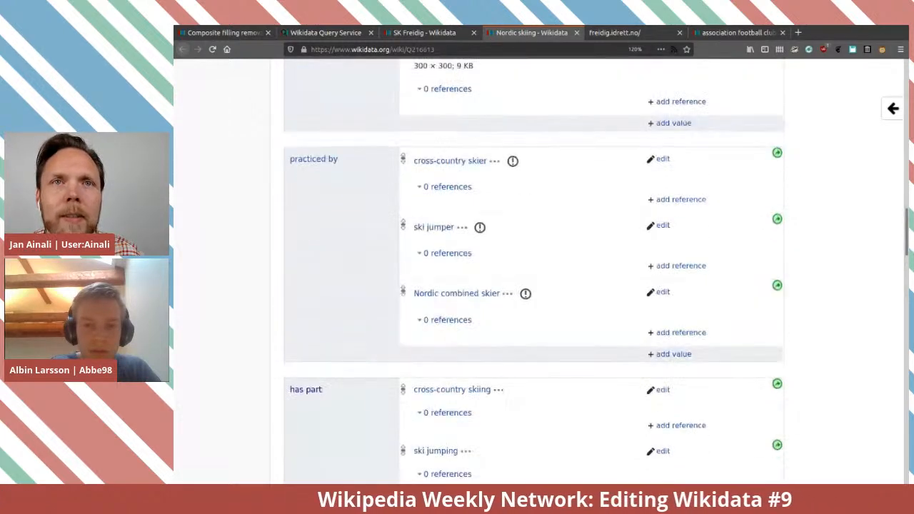
scroll(535, 272, down, 5)
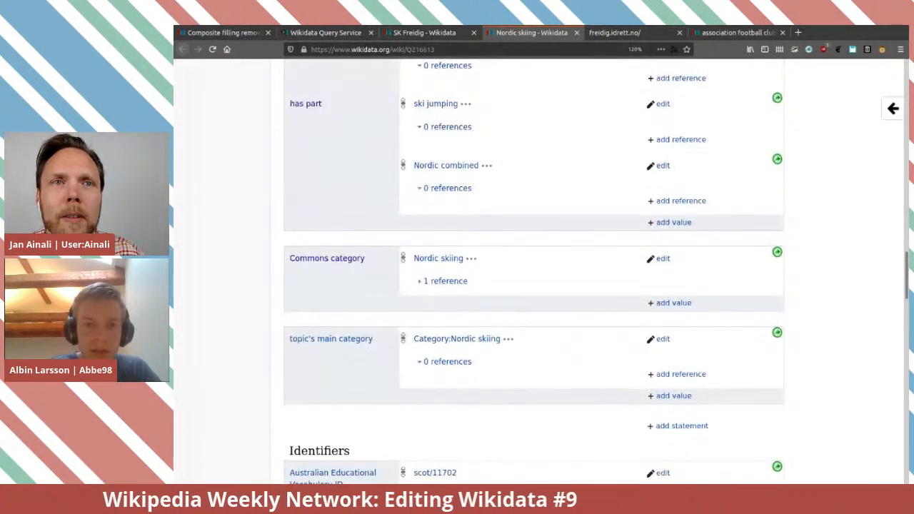
In the SK Freidig item, edit the association football sport statement and remove its English Wikipedia reference.
click(424, 32)
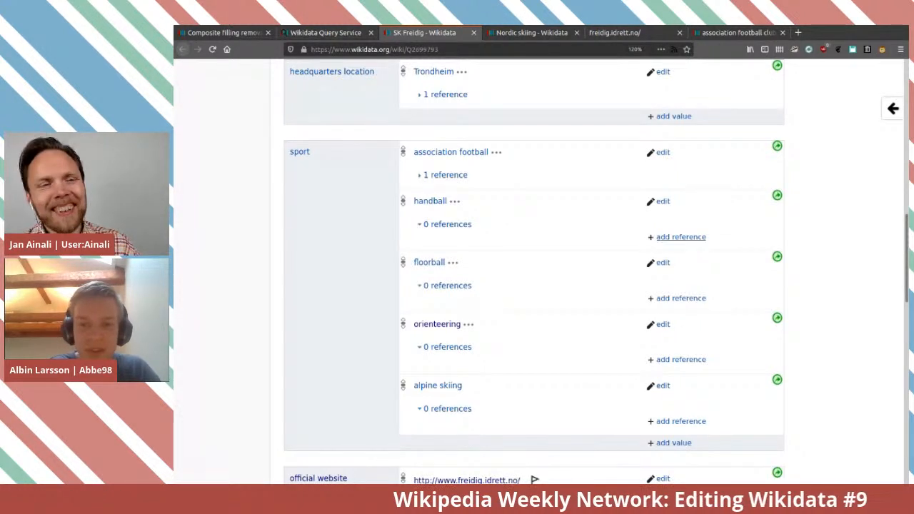
click(446, 175)
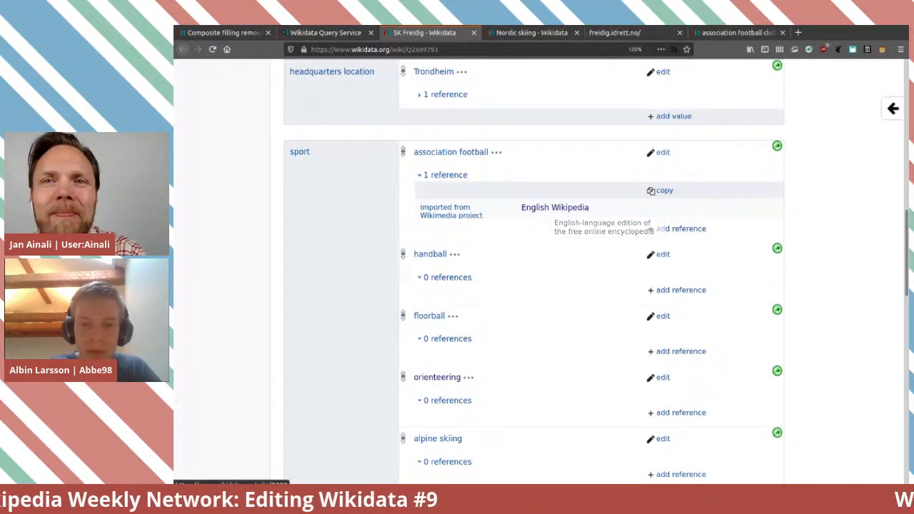
click(663, 152)
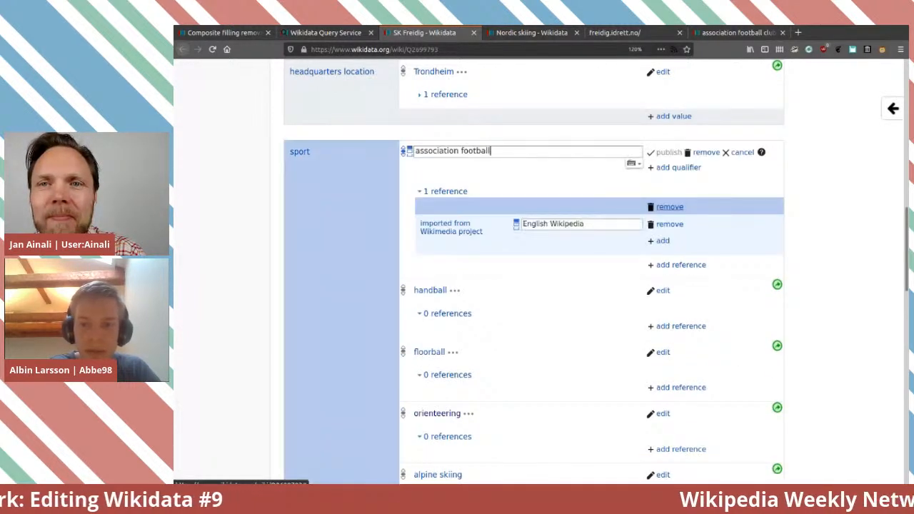
click(670, 208)
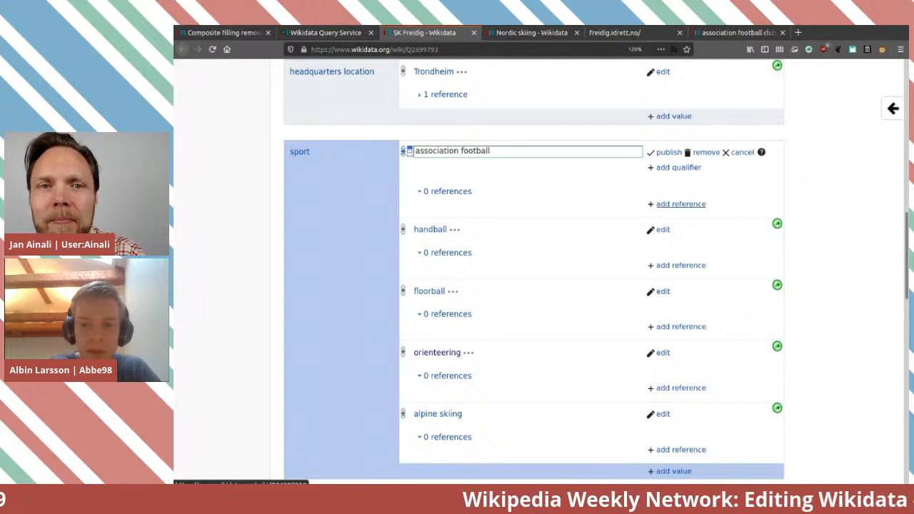
click(679, 203)
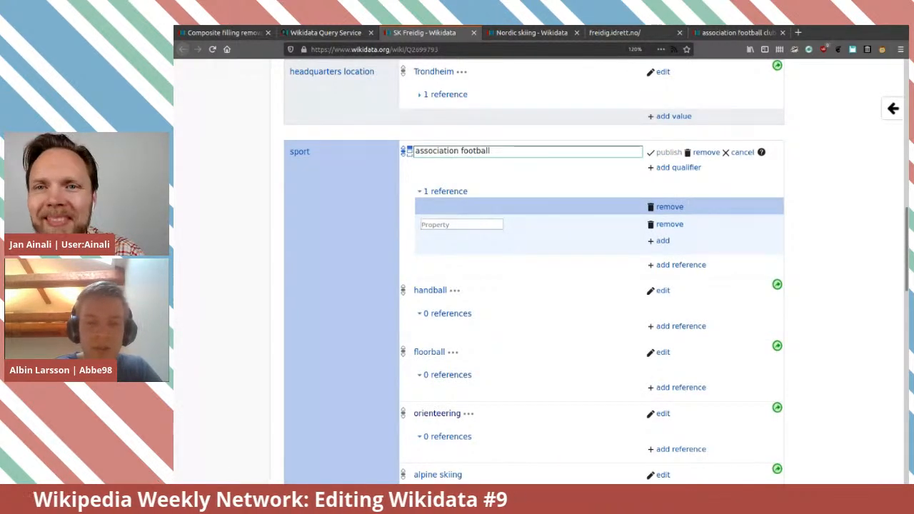
text(refer)
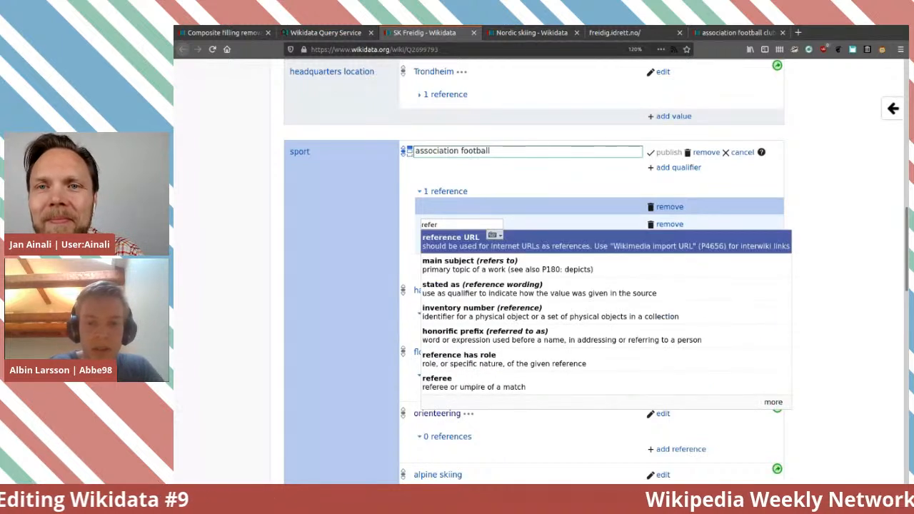
key(Return)
key(ctrl+v)
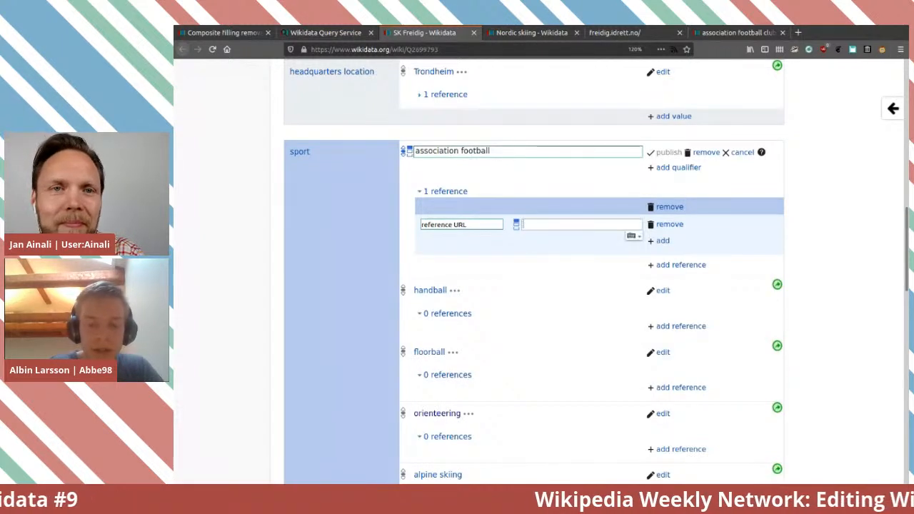
Add a retrieved date of 2020-06-12 to the association football reference.
key(Tab)
key(Tab)
key(Return)
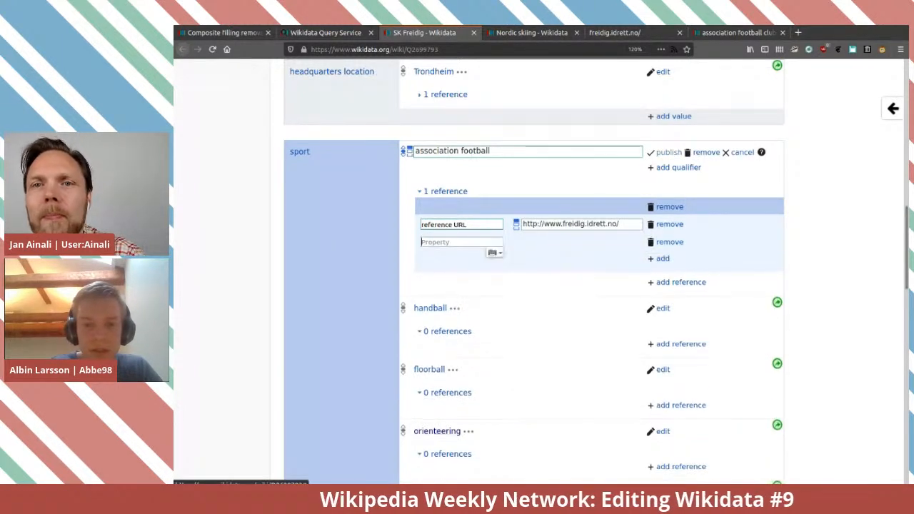
text(retrieved)
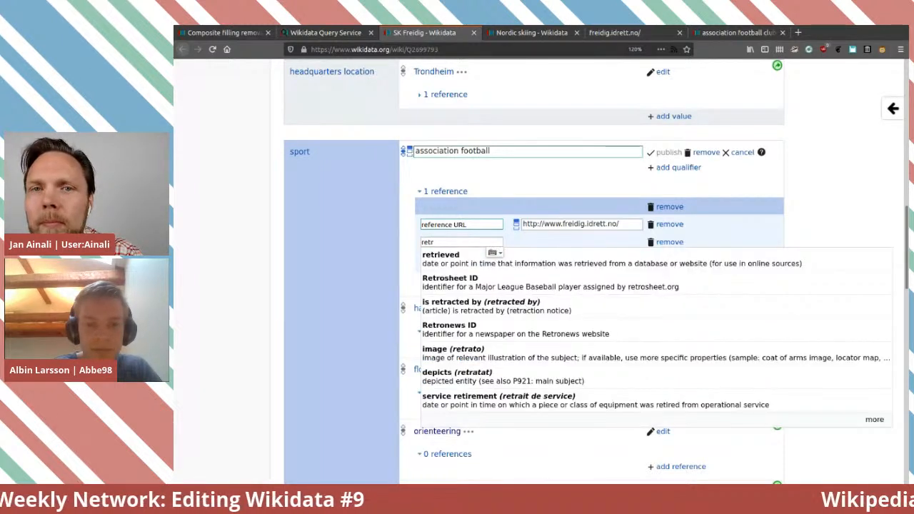
key(Return)
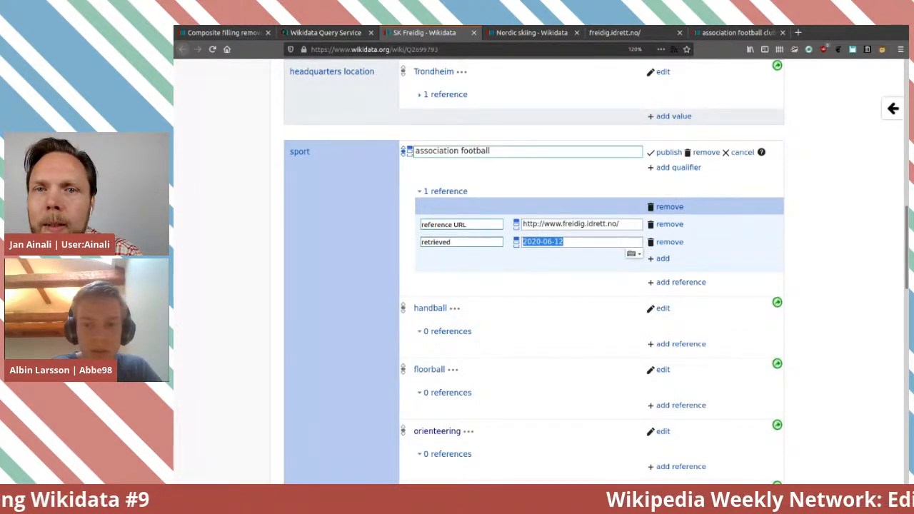
Add the archive URL property to the association football reference.
key(Tab)
key(Tab)
key(Return)
text(arch)
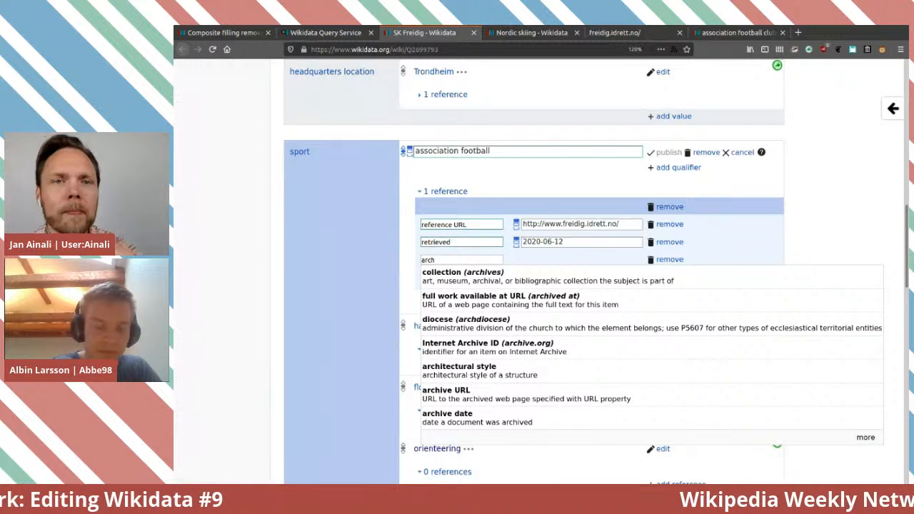
text(ived)
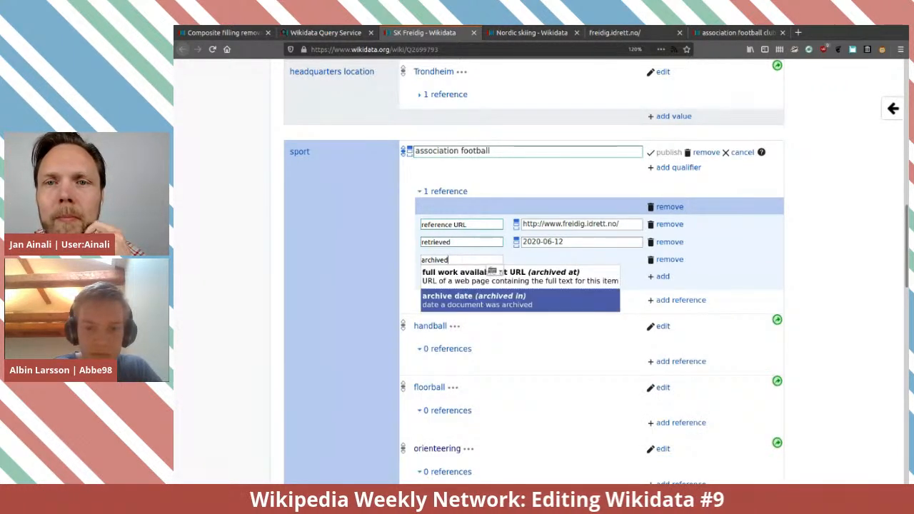
key(BackSpace)
key(BackSpace)
key(Down)
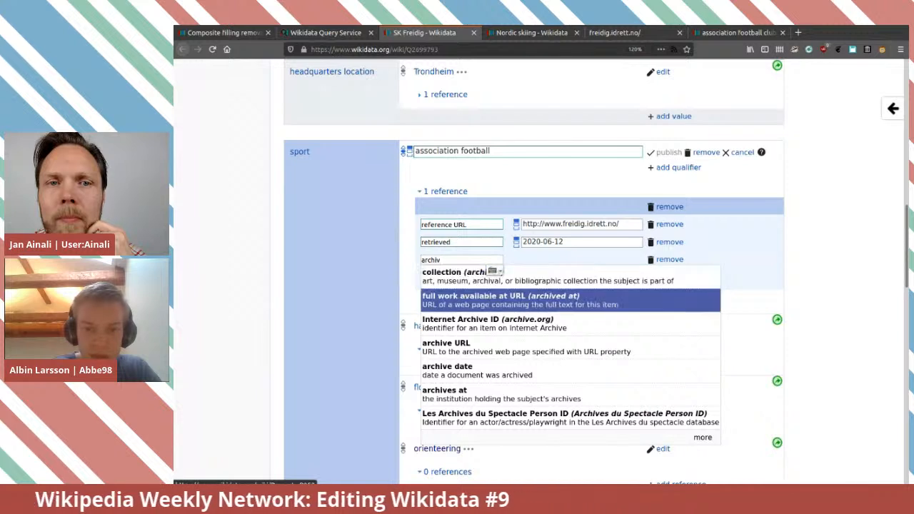
key(Down)
key(Down)
key(Return)
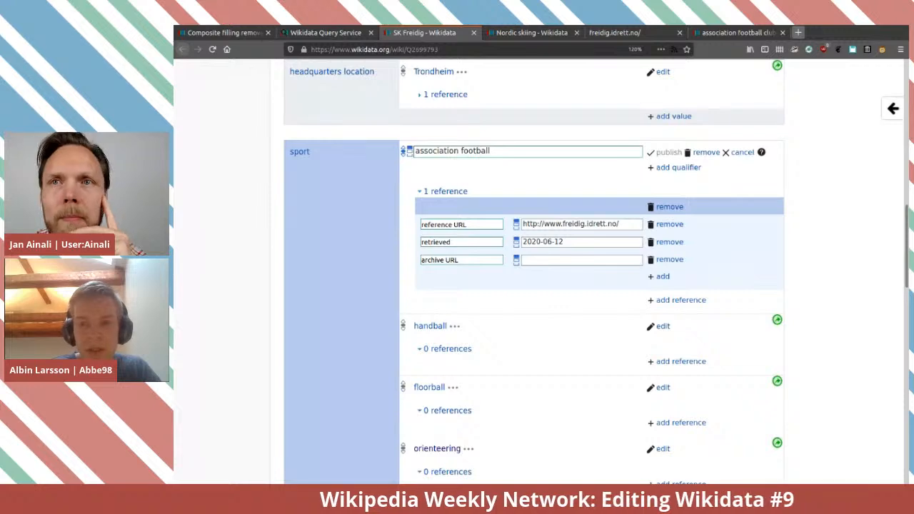
key(ctrl+t)
text(web)
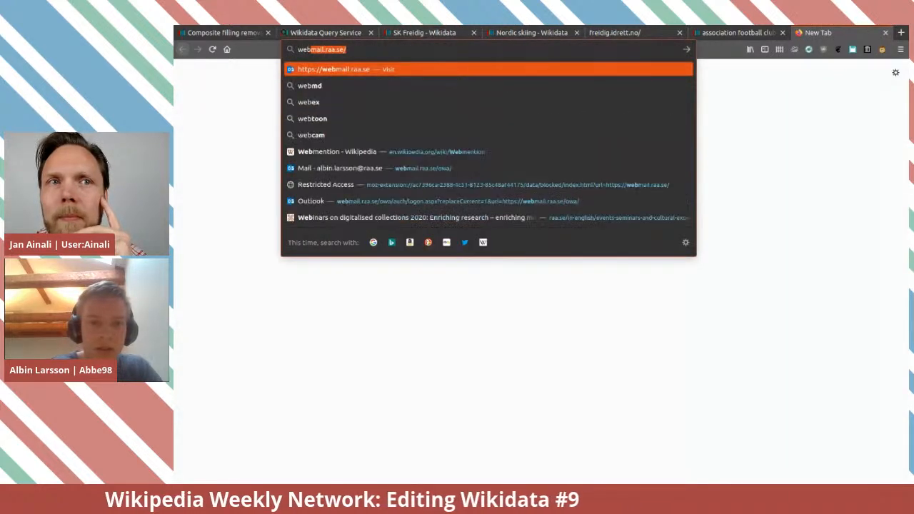
text(.archive)
key(Return)
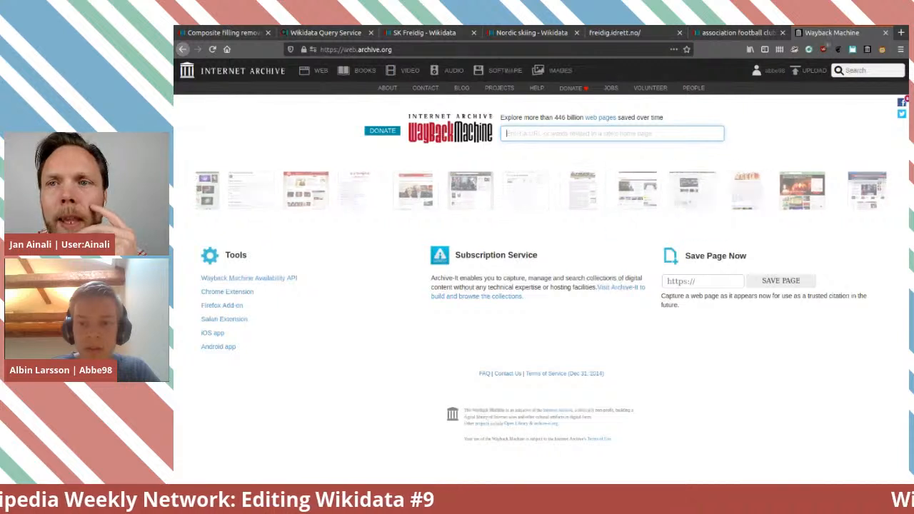
click(703, 281)
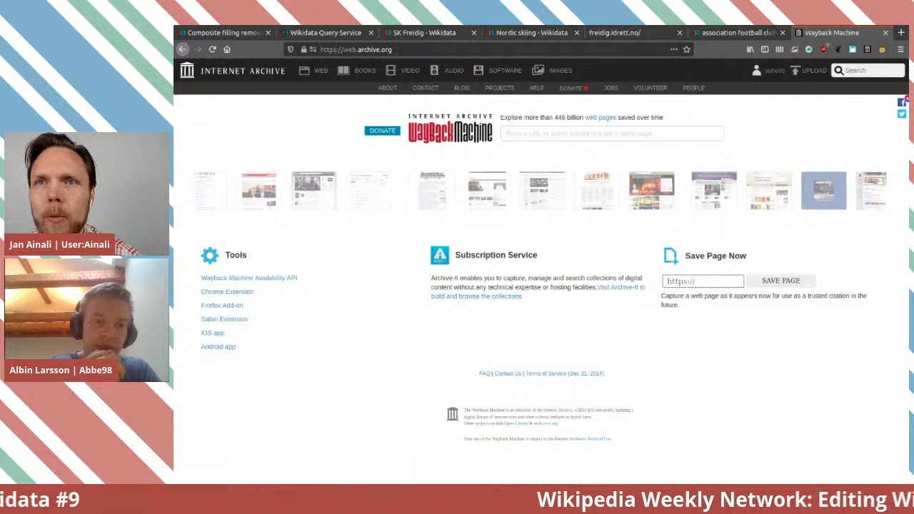
key(ctrl+v)
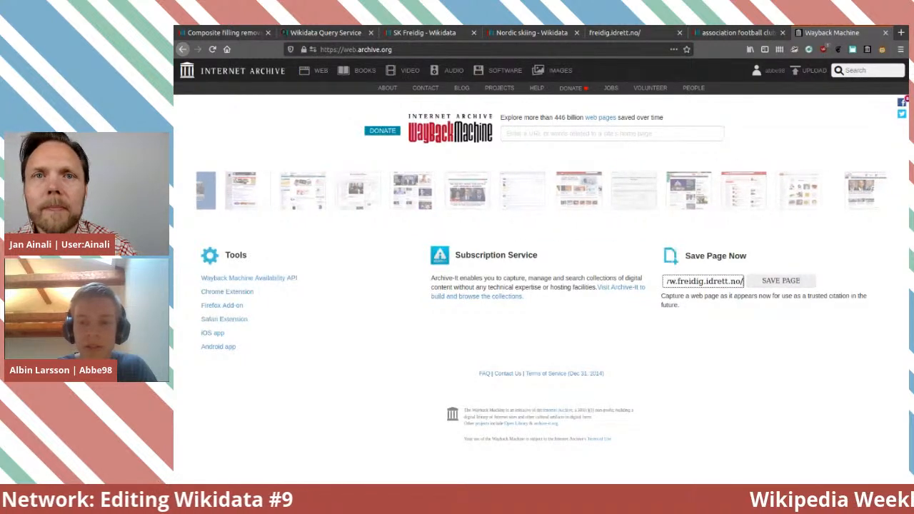
click(781, 280)
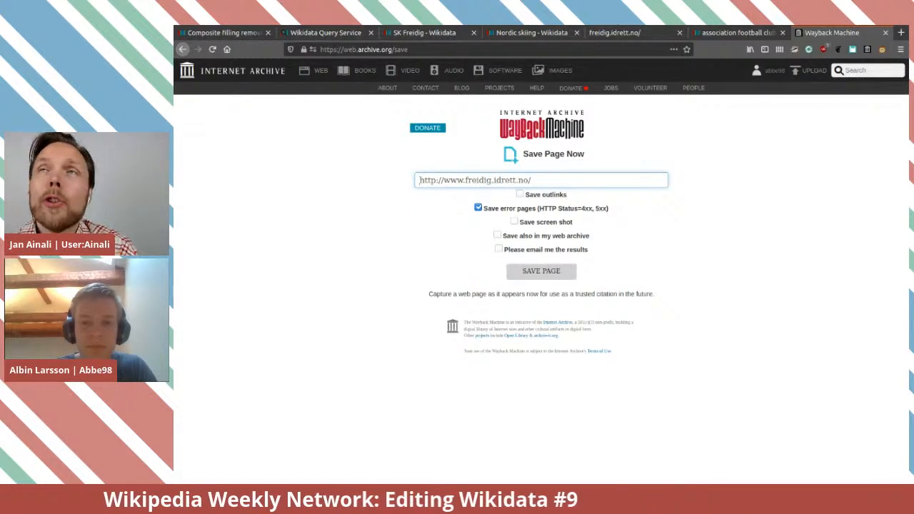
key(Return)
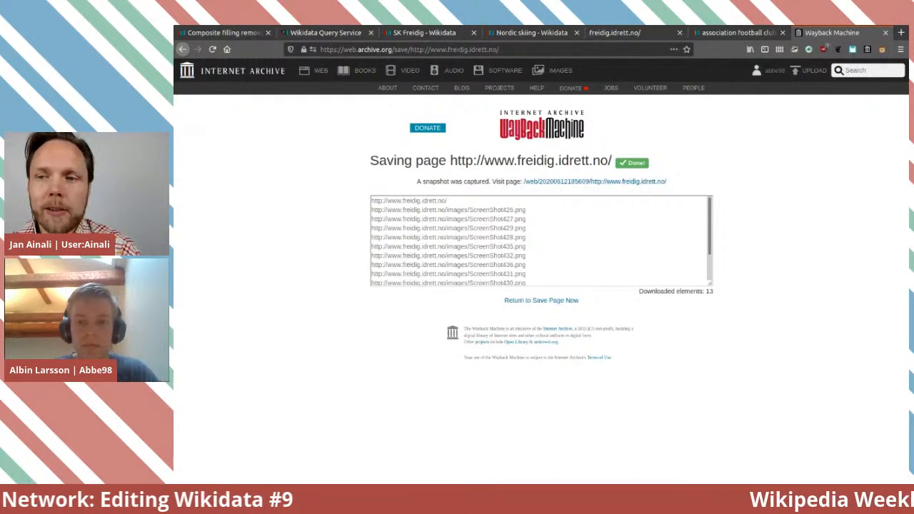
Copy the address of the archived page, close the Nordic skiing page and enter the address as the reference's archive URL.
click(595, 181)
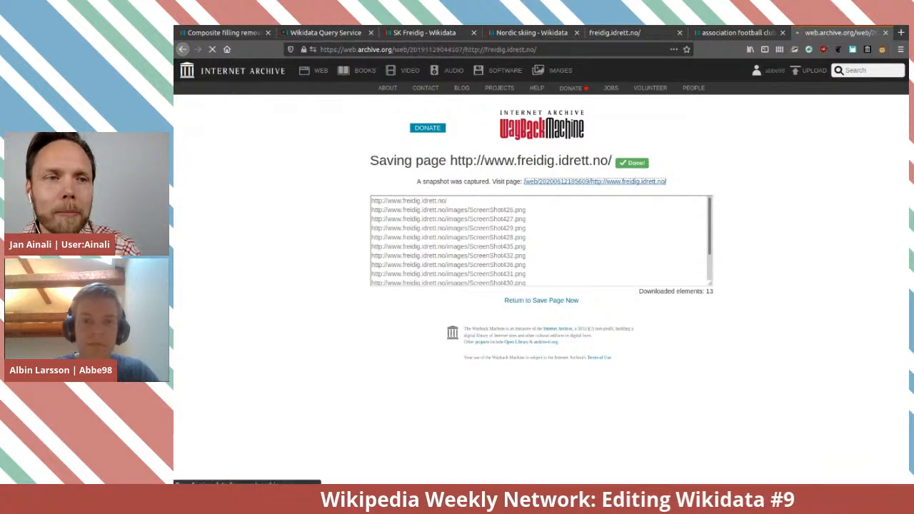
key(ctrl+l)
key(ctrl+c)
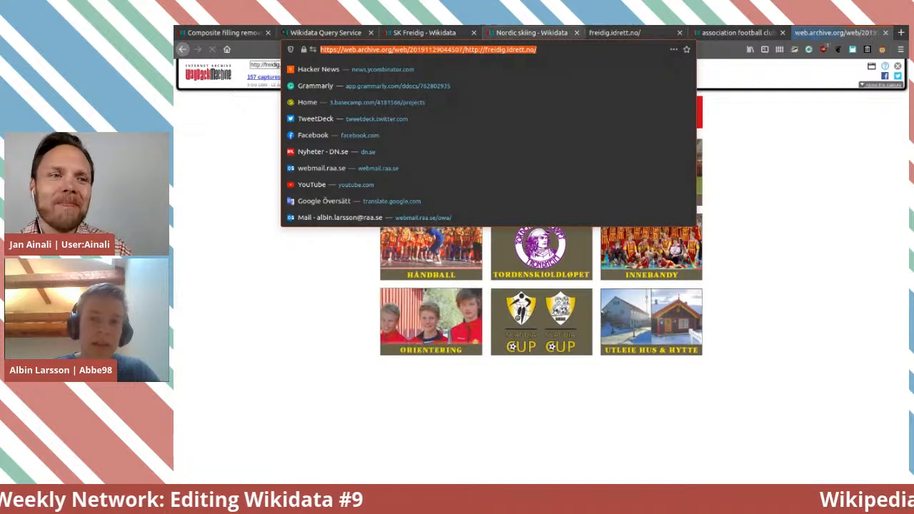
click(532, 33)
key(ctrl+w)
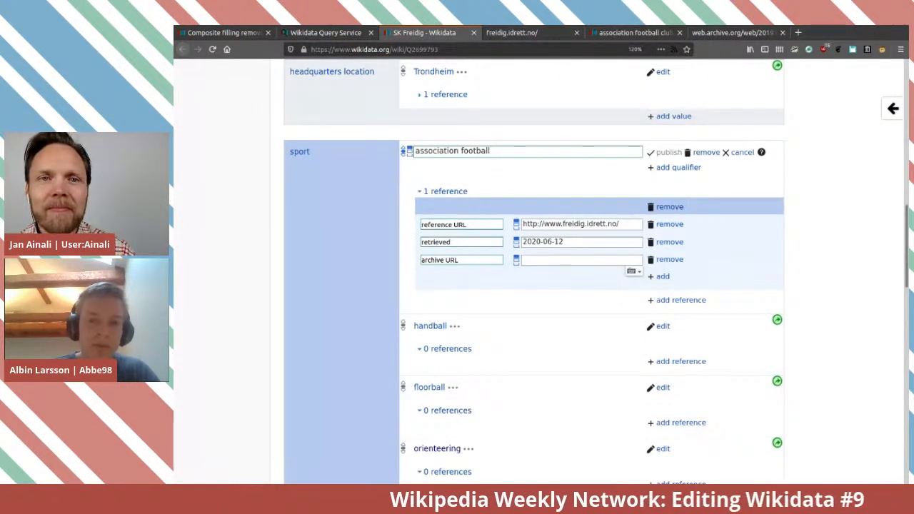
key(ctrl+v)
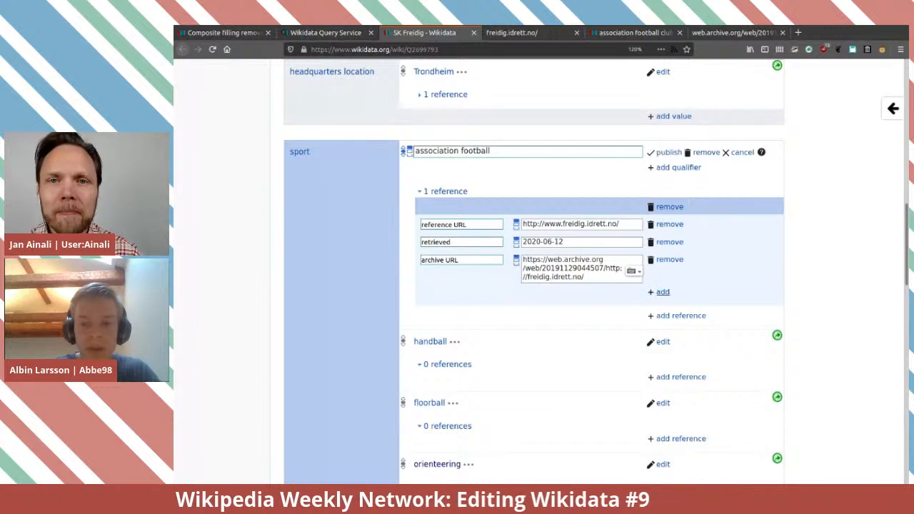
Add an archive date of 2020-06-12 to the association football reference, reusing the retrieved date.
click(663, 292)
text(archiv)
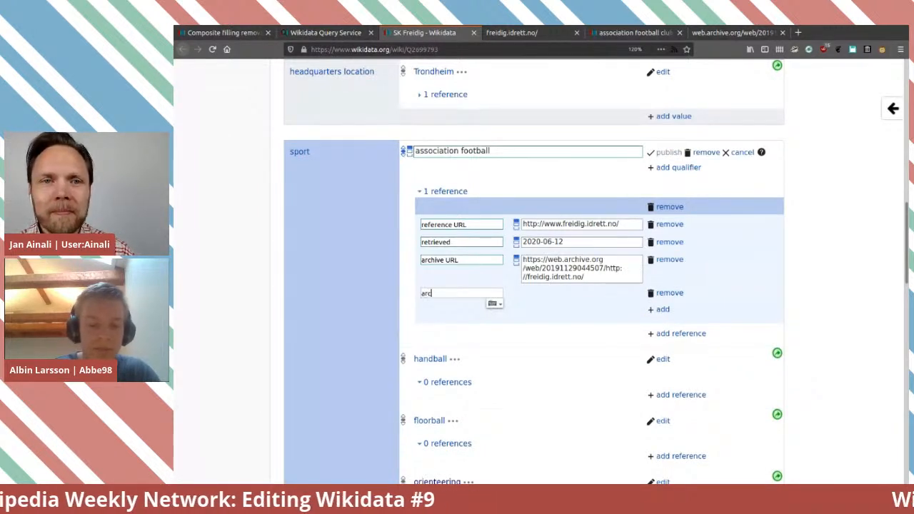
key(BackSpace)
key(BackSpace)
key(BackSpace)
key(BackSpace)
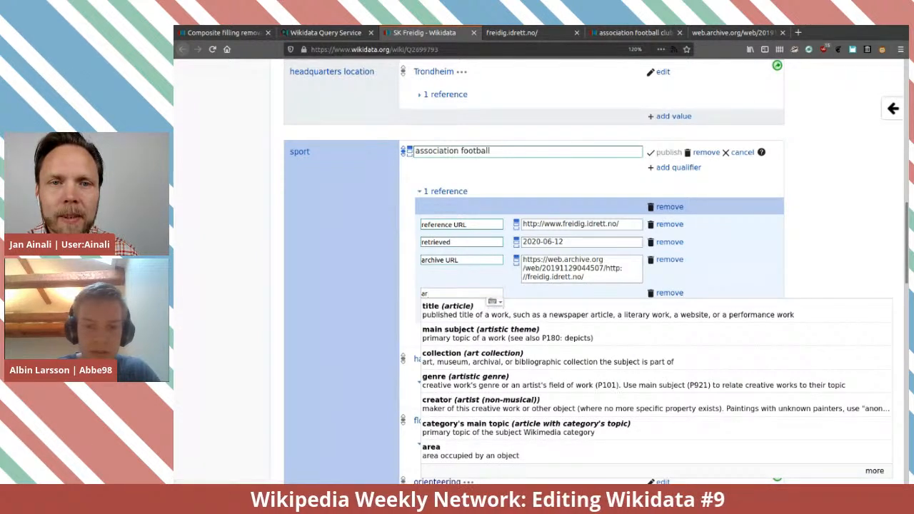
text(chived)
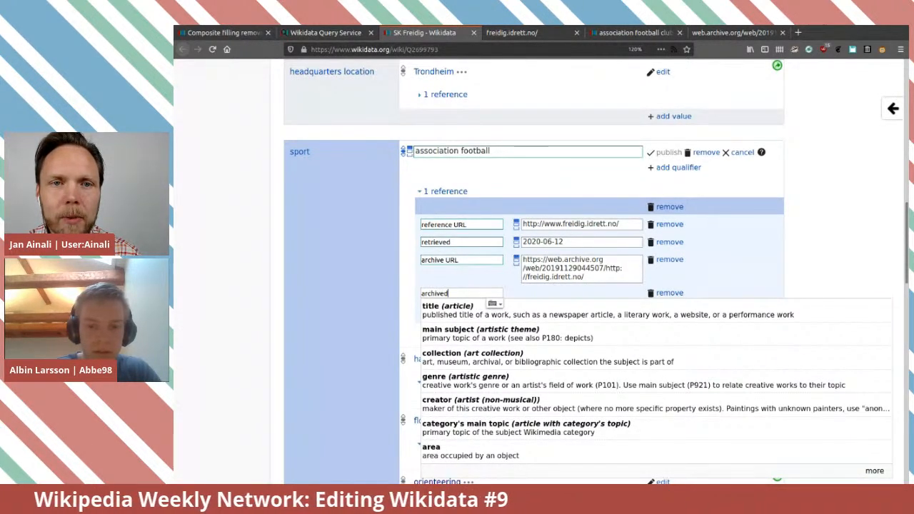
key(Down)
key(Down)
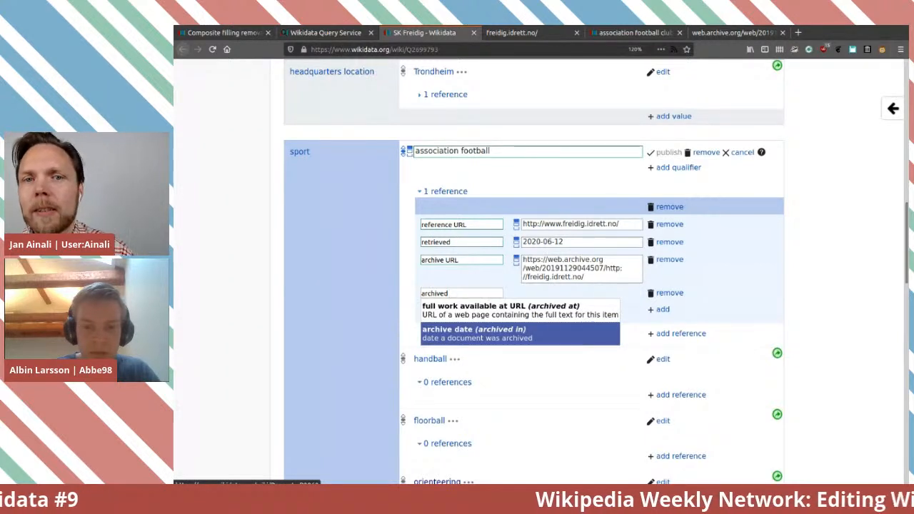
key(Return)
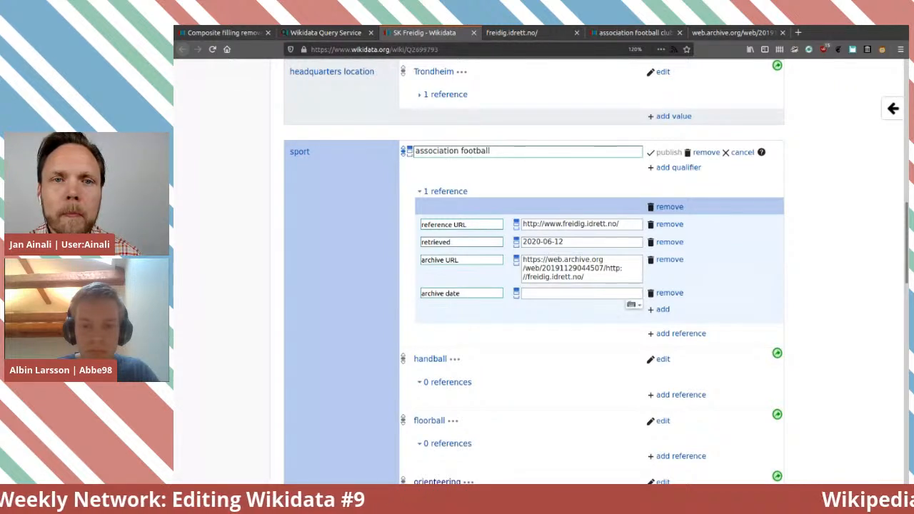
triple_click(544, 243)
key(ctrl+c)
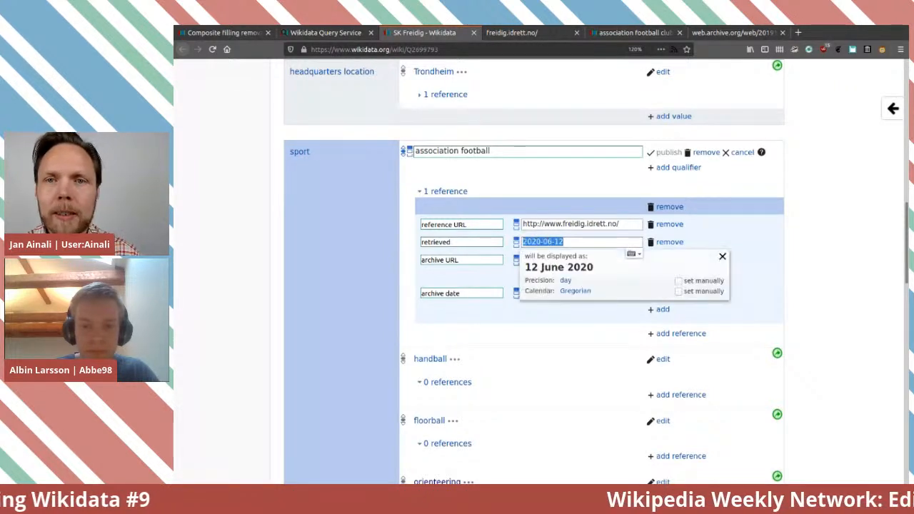
click(580, 294)
key(ctrl+v)
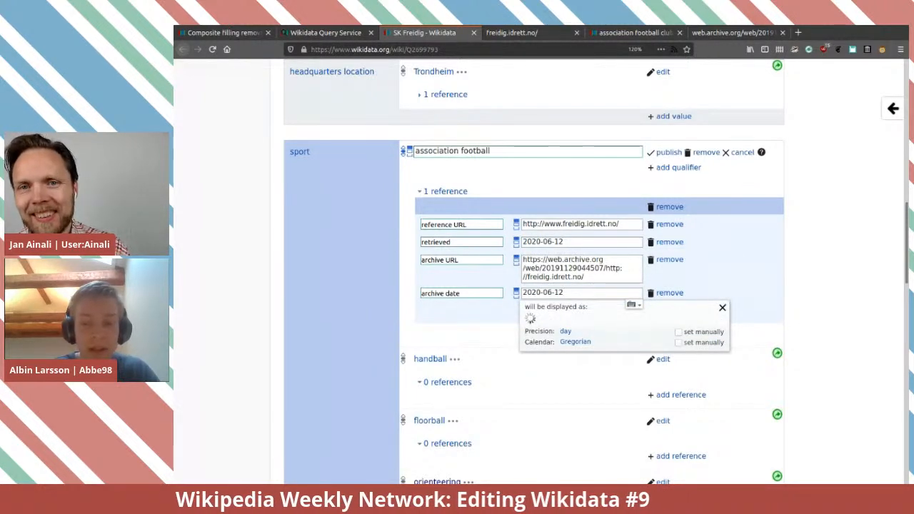
key(Tab)
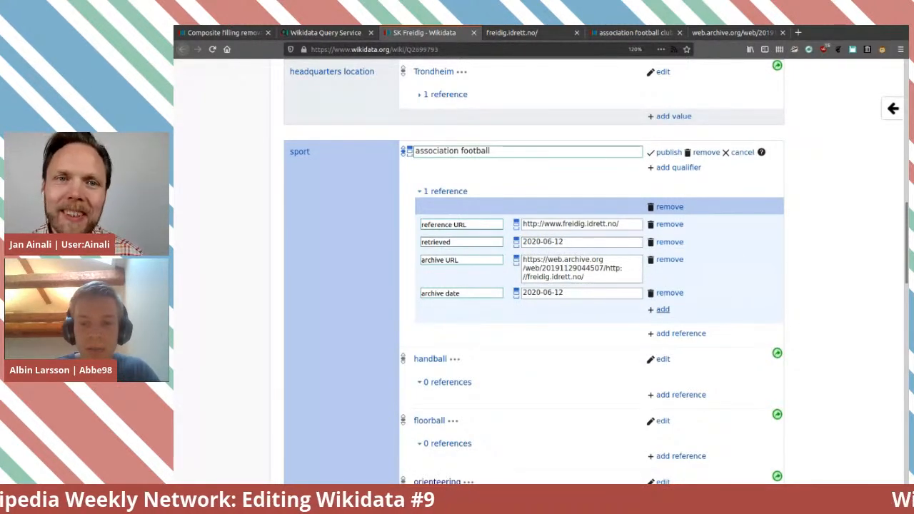
Add the language of work or name property to the association football reference.
click(663, 310)
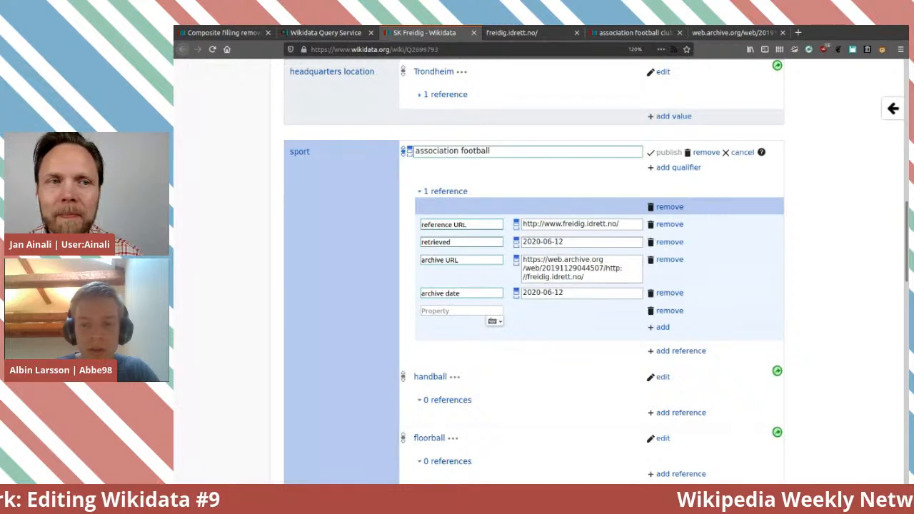
text(language)
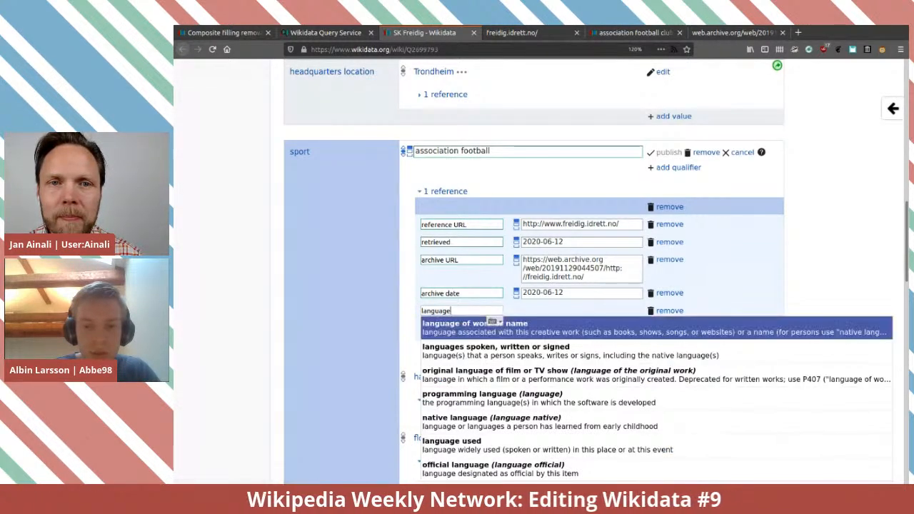
key(Return)
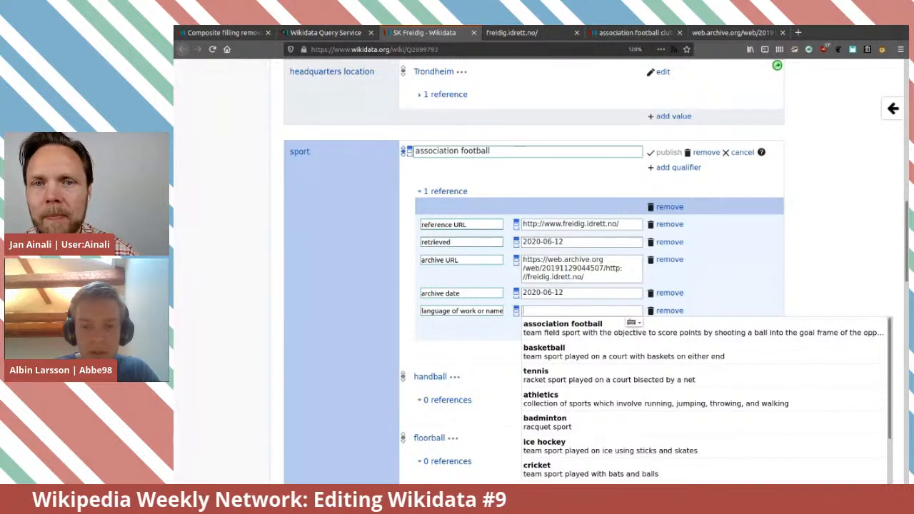
Set the reference's language of work or name to Norwegian and publish the association football statement.
text(N)
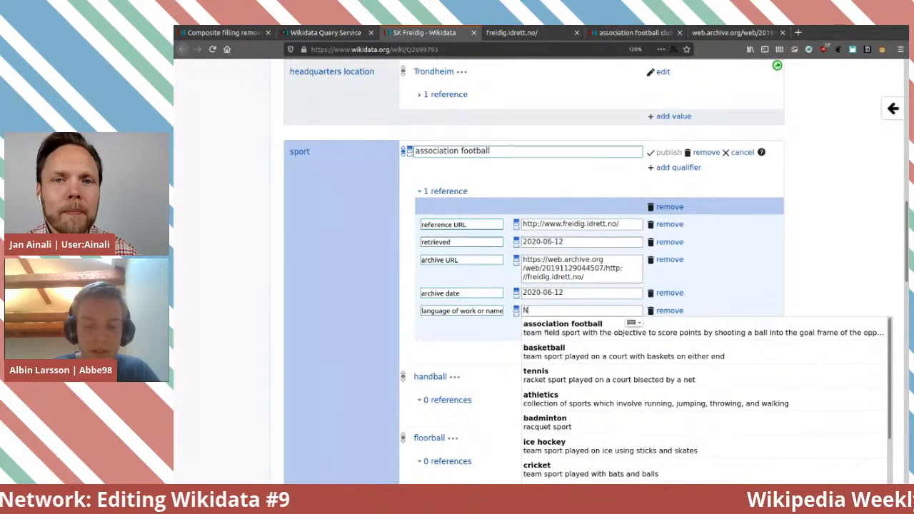
text(orwegain)
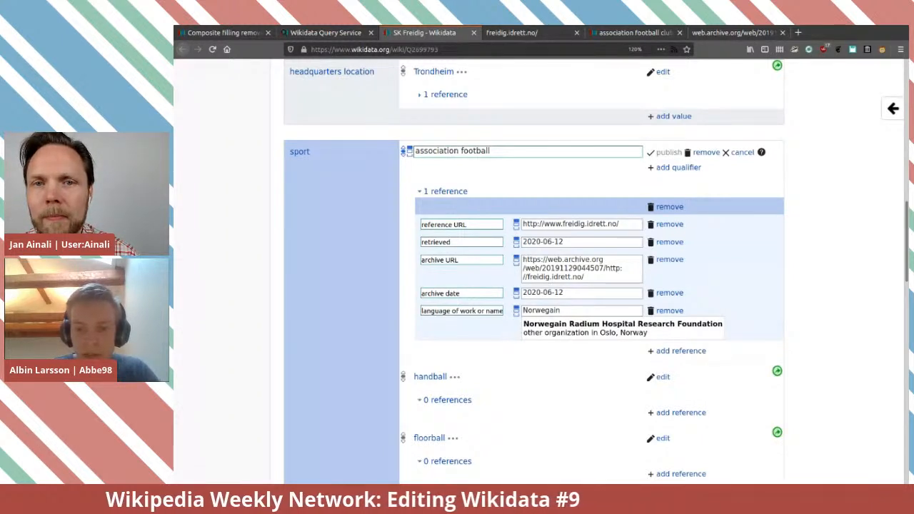
key(BackSpace)
key(BackSpace)
key(BackSpace)
key(BackSpace)
key(BackSpace)
key(BackSpace)
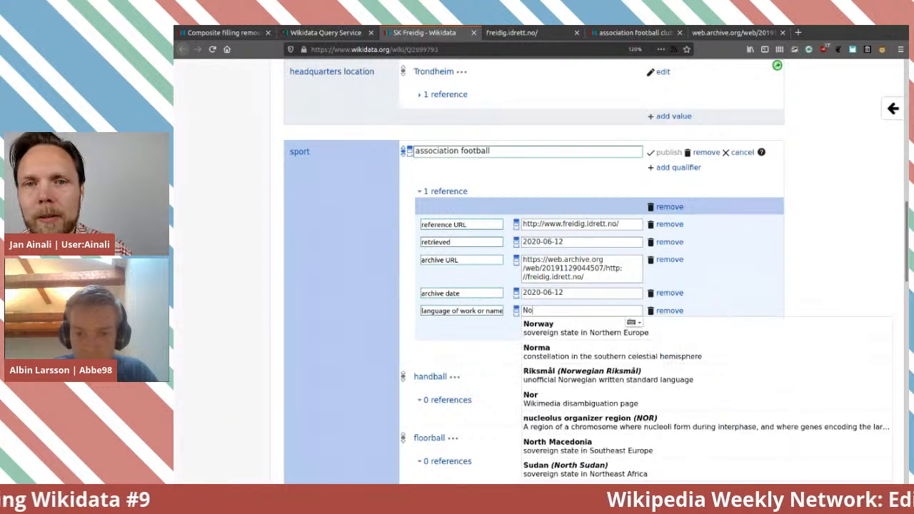
key(BackSpace)
key(Down)
key(Down)
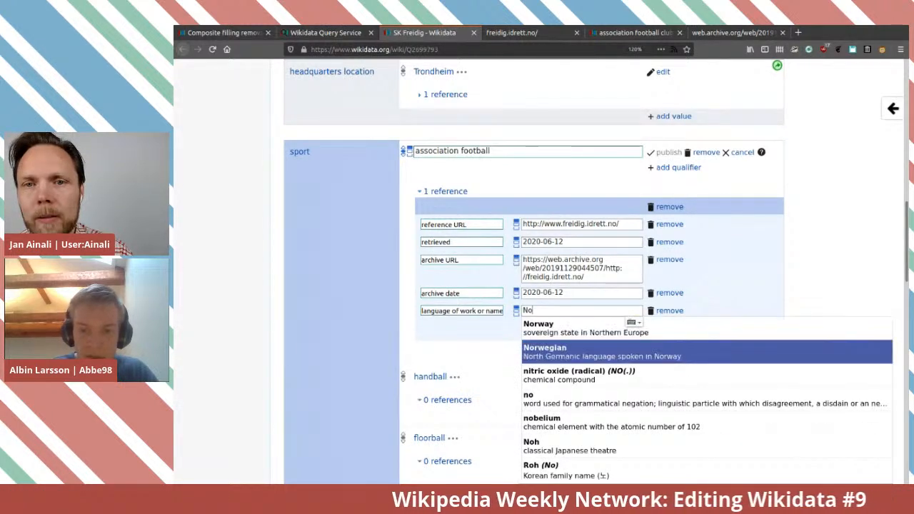
key(Return)
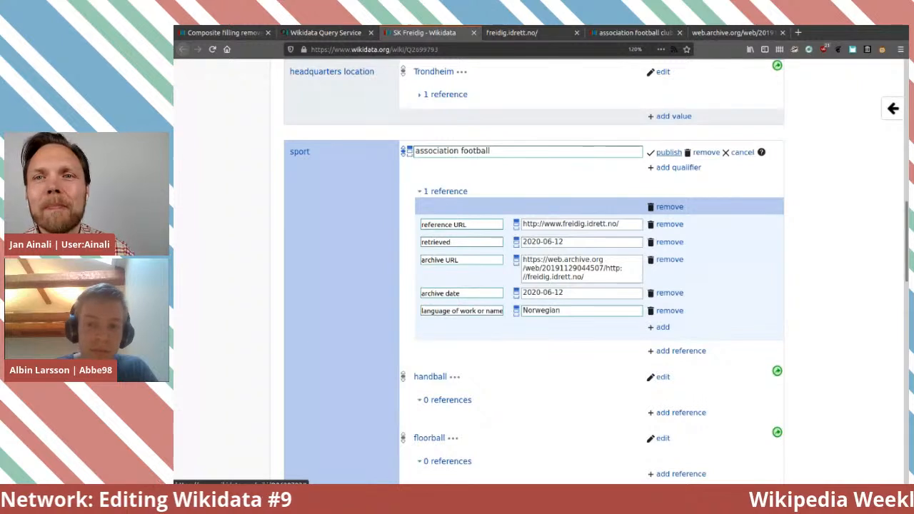
click(668, 152)
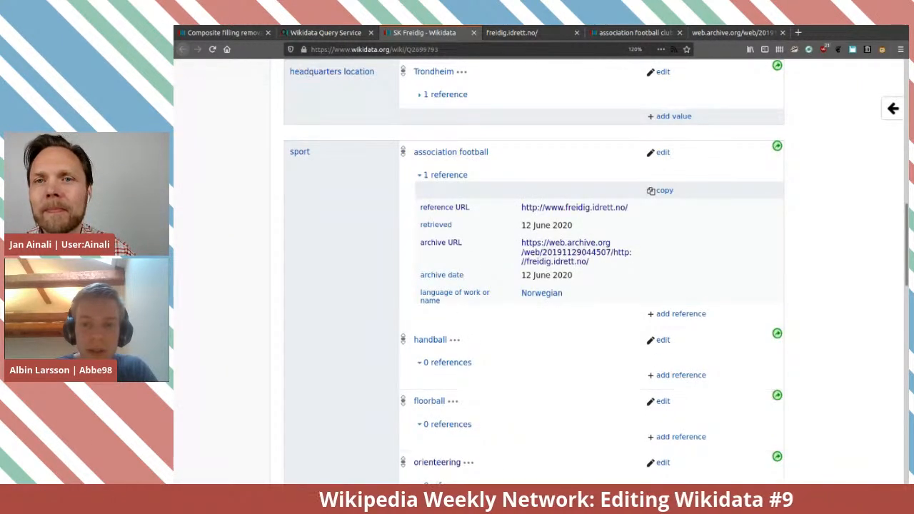
Copy the association football reference and insert it into the handball, floorball, orienteering and alpine skiing statements.
click(661, 191)
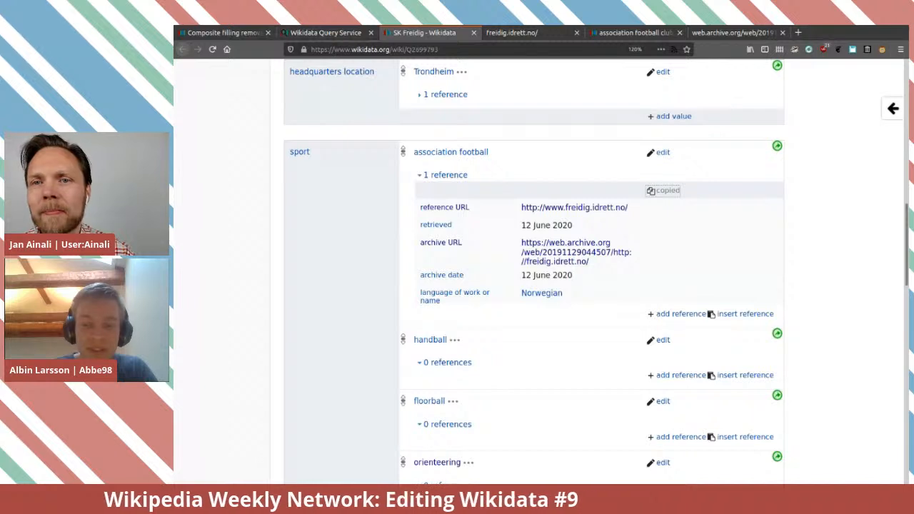
scroll(535, 271, down, 2)
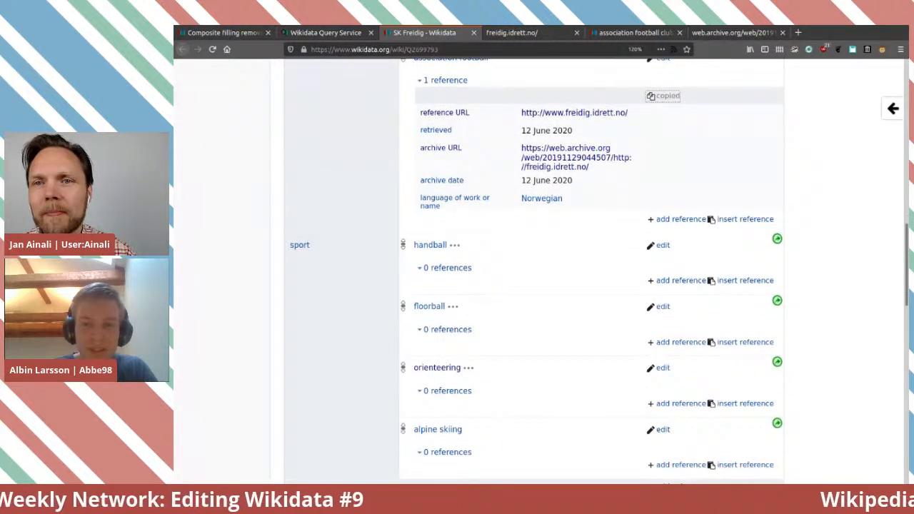
scroll(745, 250, down, 1)
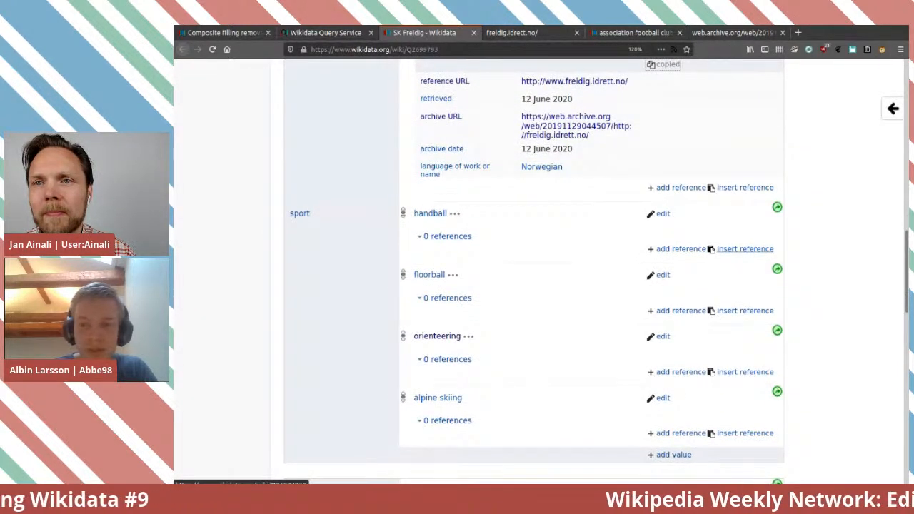
click(745, 248)
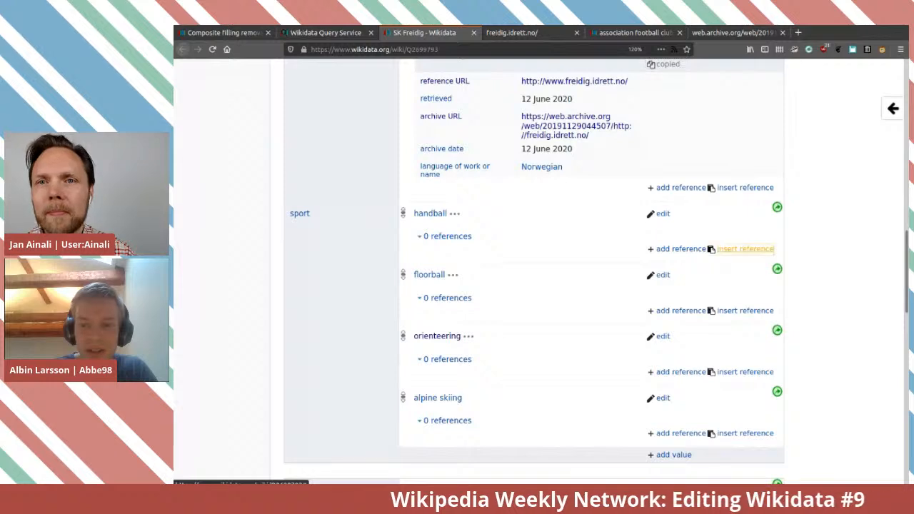
scroll(745, 249, down, 8)
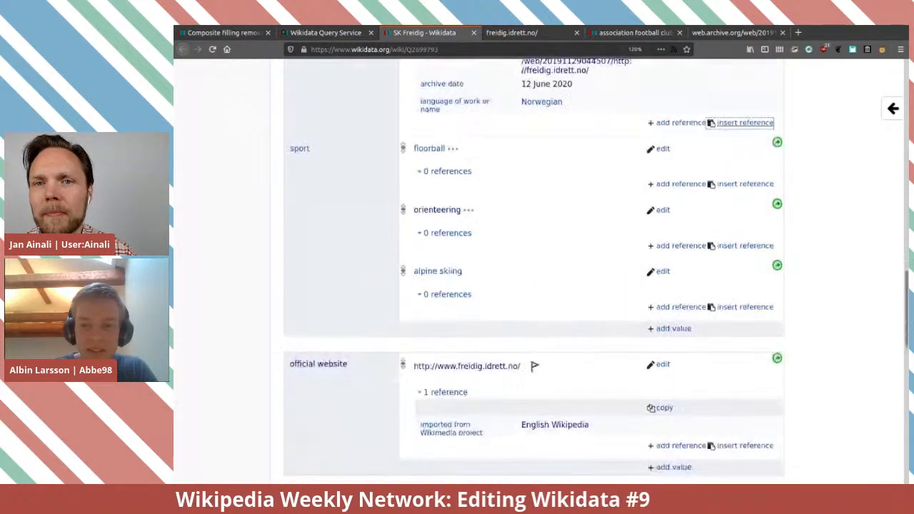
click(745, 183)
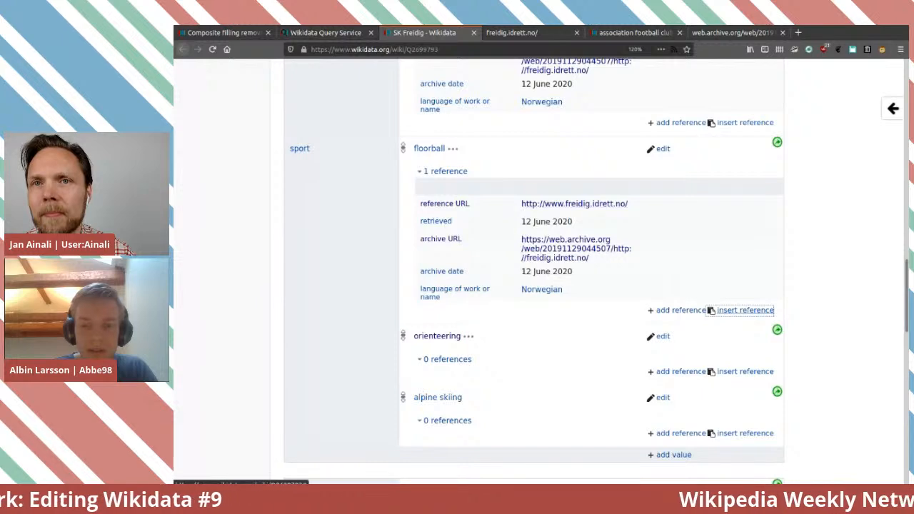
click(745, 372)
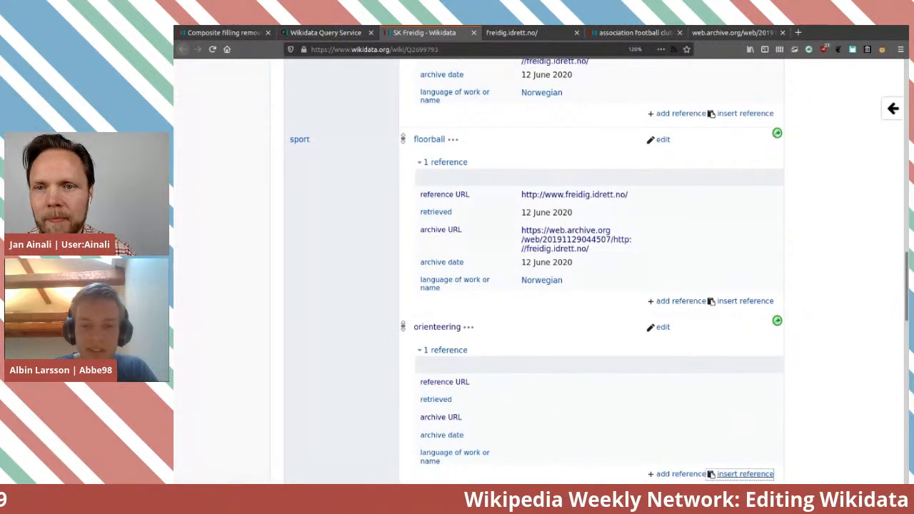
scroll(745, 371, down, 3)
scroll(745, 308, down, 3)
click(745, 306)
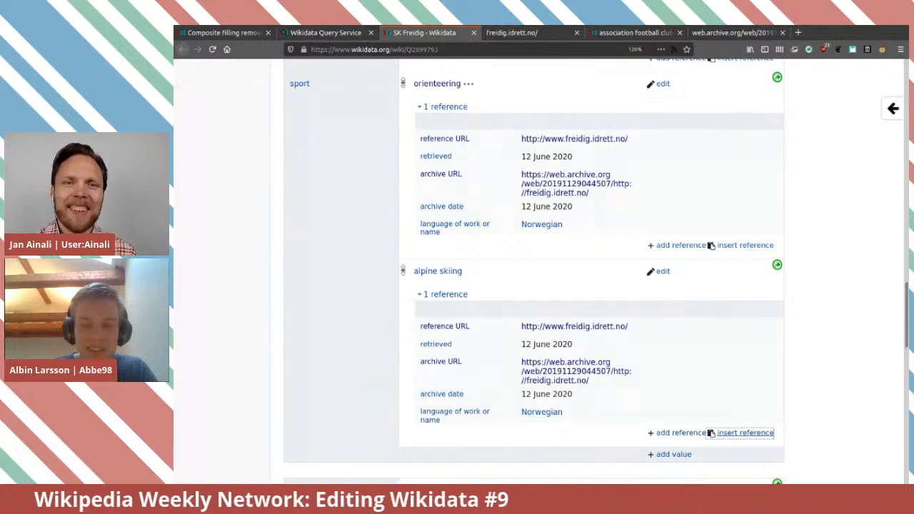
Add a language of work or name qualifier of Norwegian to the official website statement and publish it.
scroll(534, 286, down, 5)
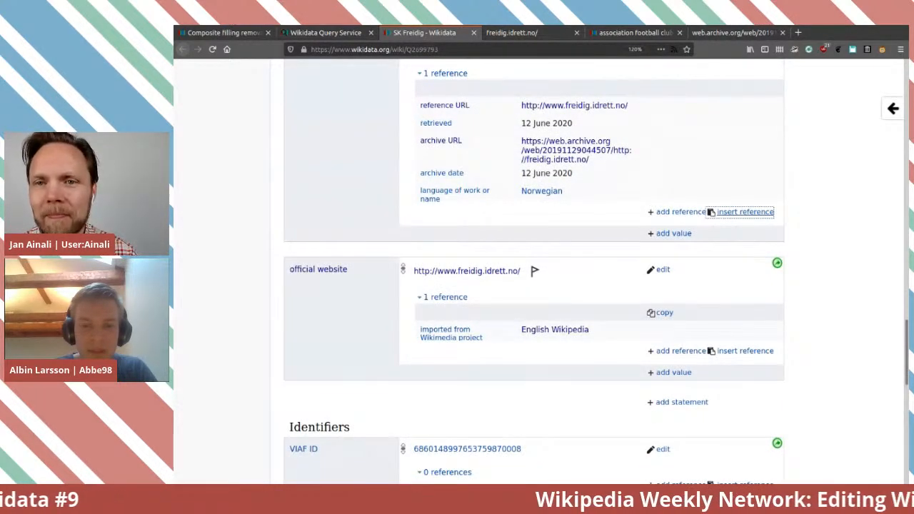
scroll(534, 285, down, 3)
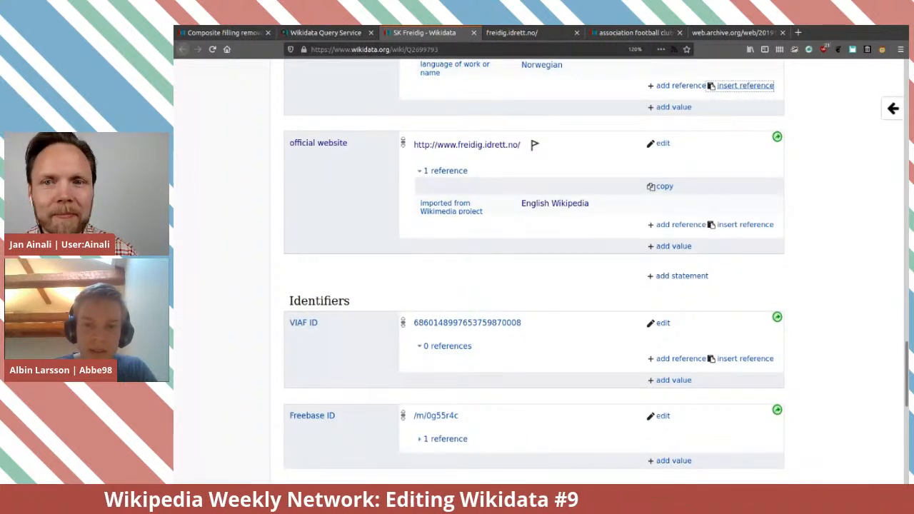
click(663, 143)
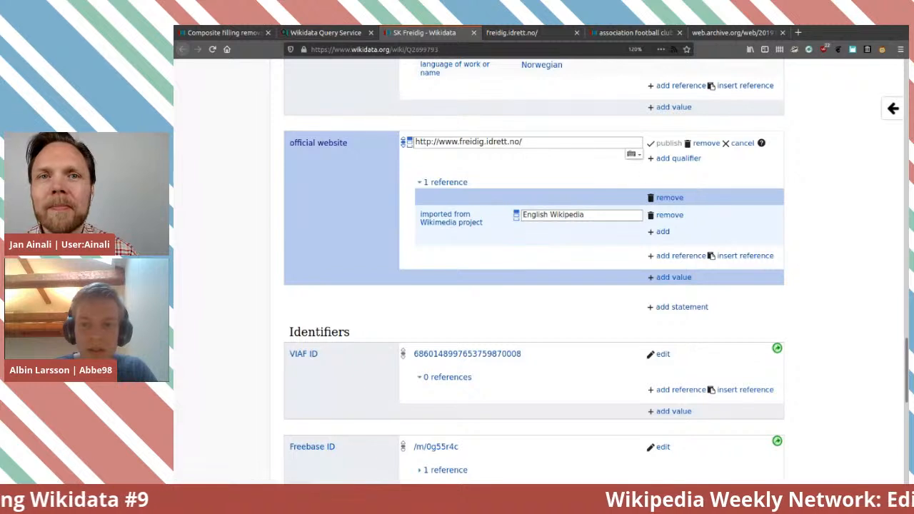
click(678, 157)
key(Down)
key(Return)
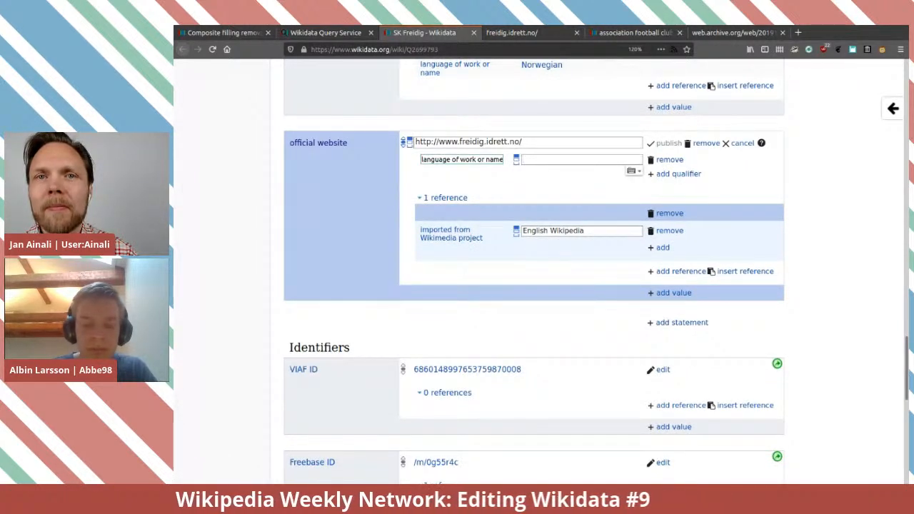
text(Nor)
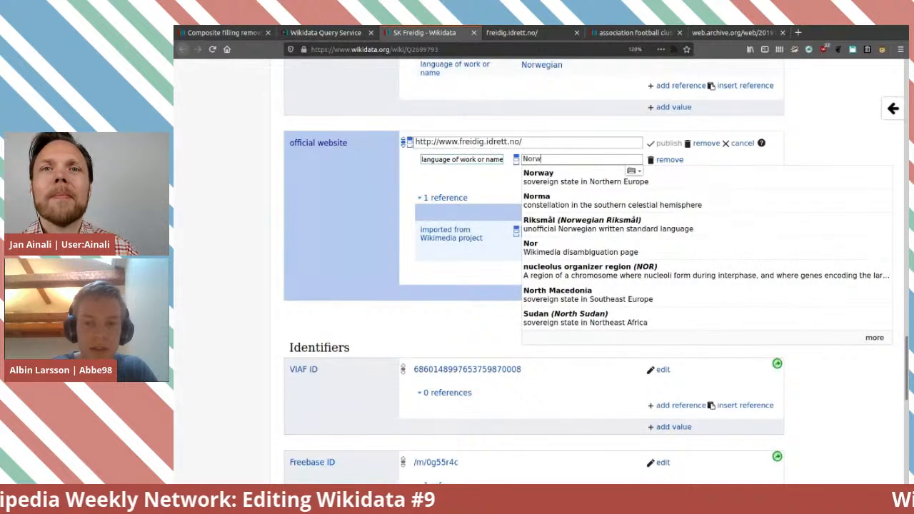
text(w)
key(Down)
key(Down)
key(Return)
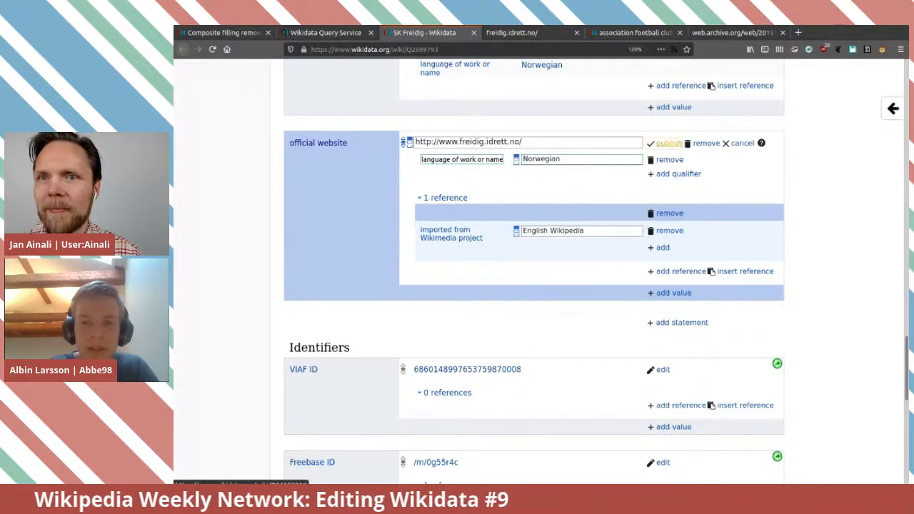
click(670, 143)
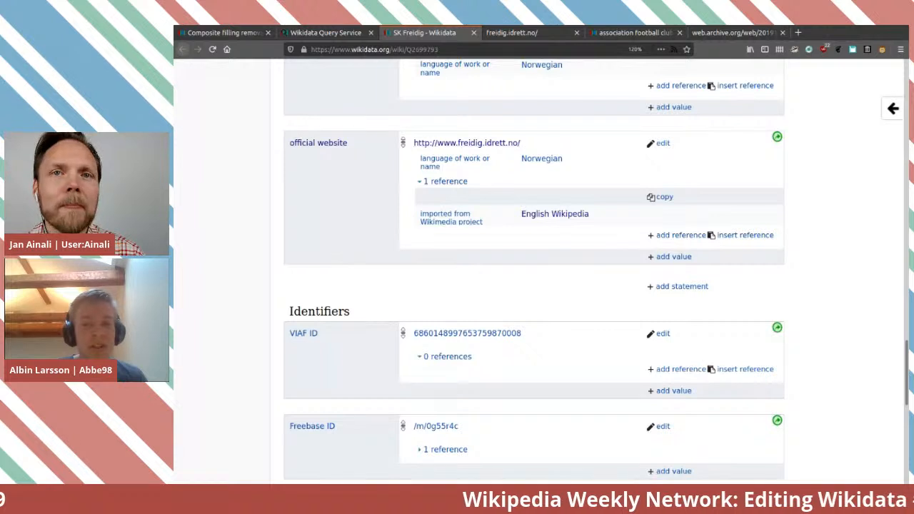
Remove the reference imported from English Wikipedia from the official website statement and publish the change.
click(663, 143)
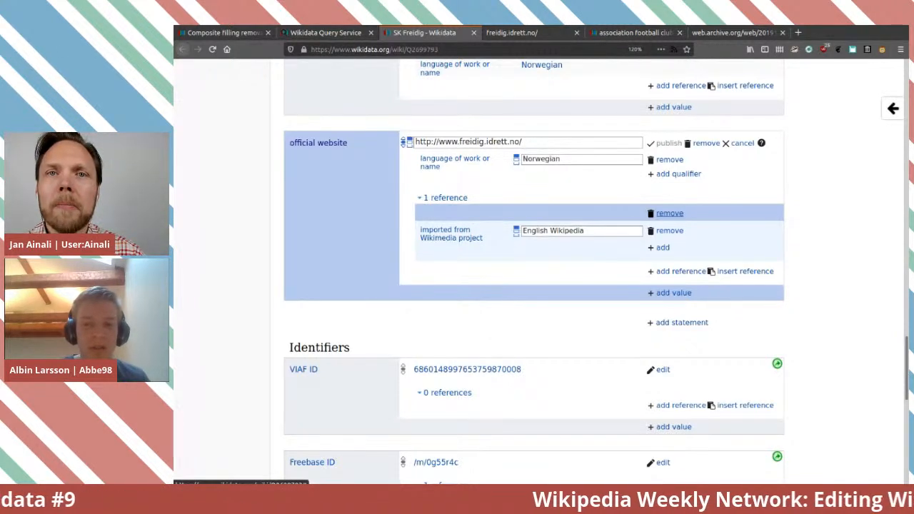
click(670, 213)
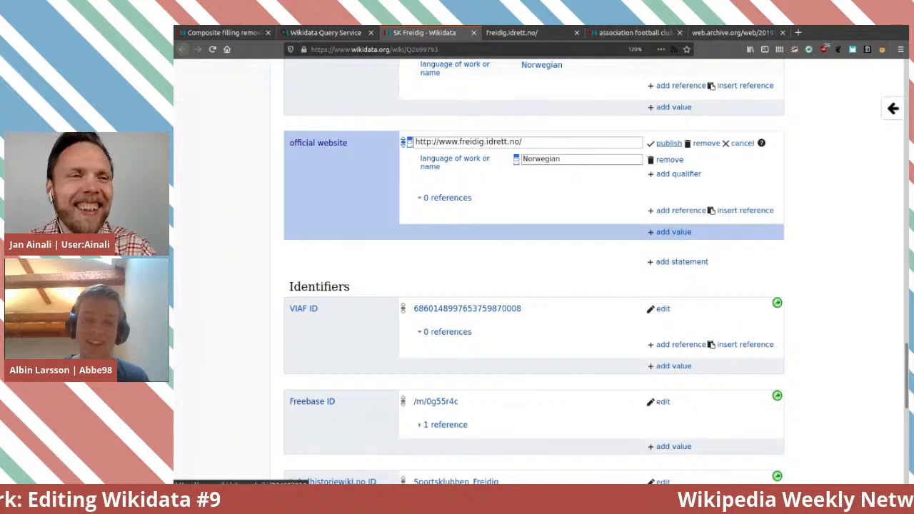
key(Return)
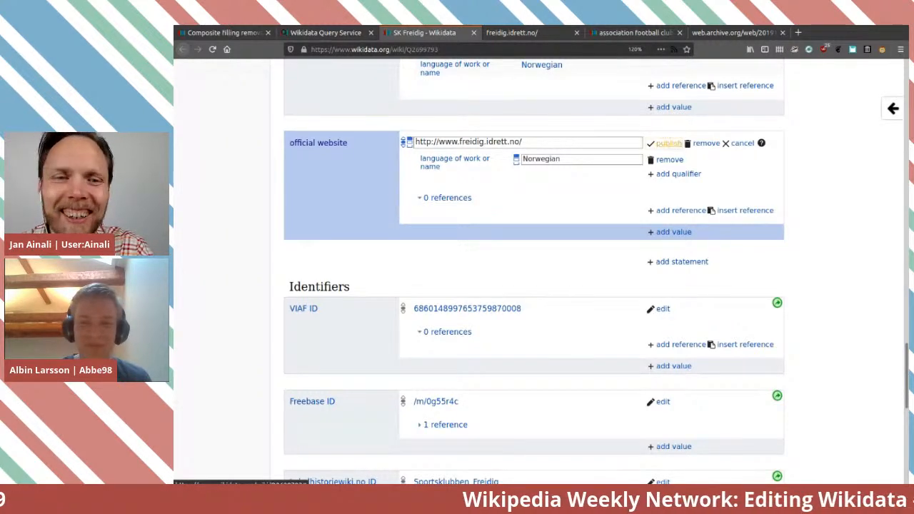
Review the SK Freidig item's statements, labels and descriptions back up to its title.
scroll(536, 271, up, 10)
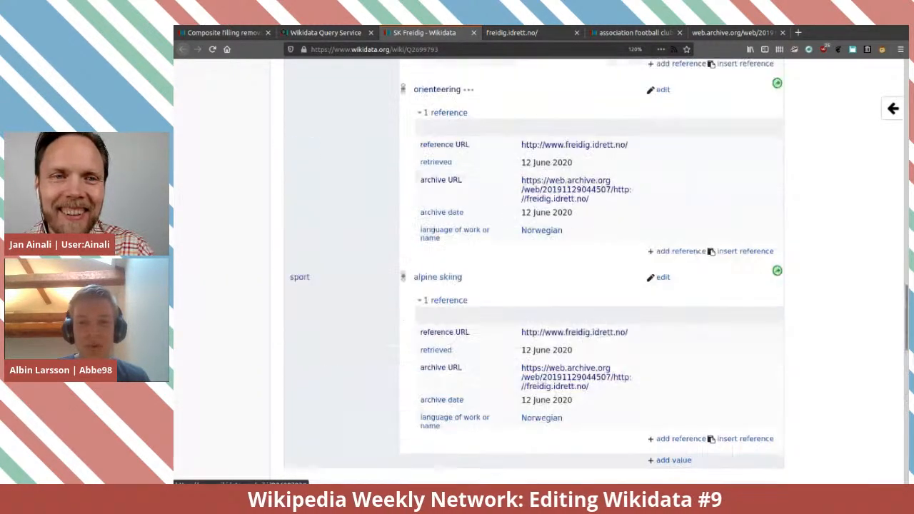
scroll(536, 271, up, 6)
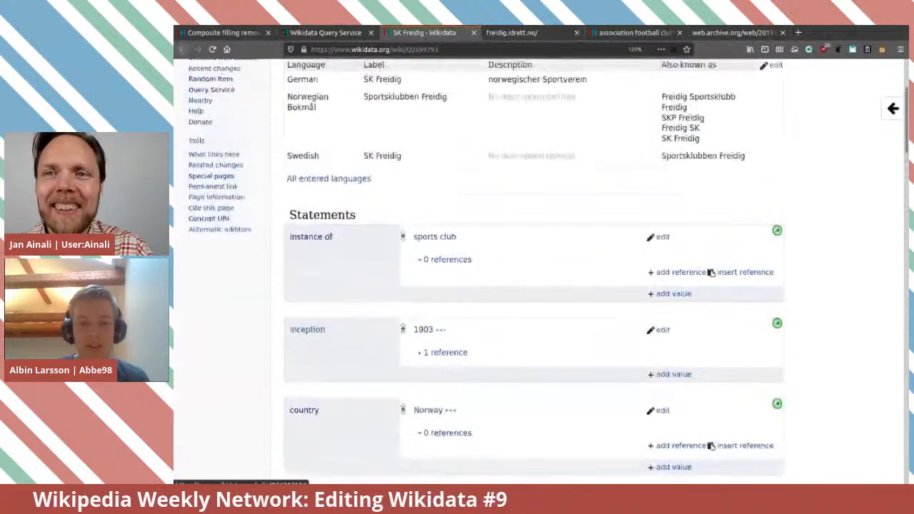
scroll(536, 271, up, 3)
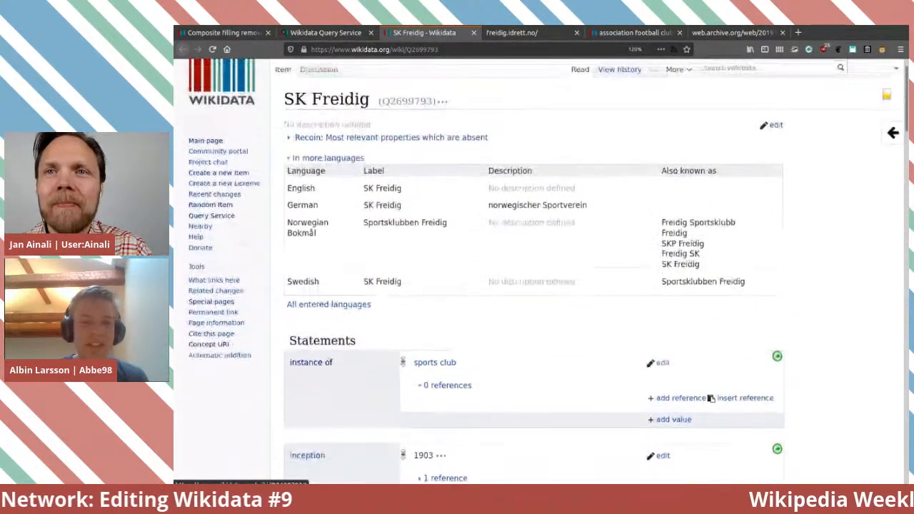
scroll(536, 272, down, 2)
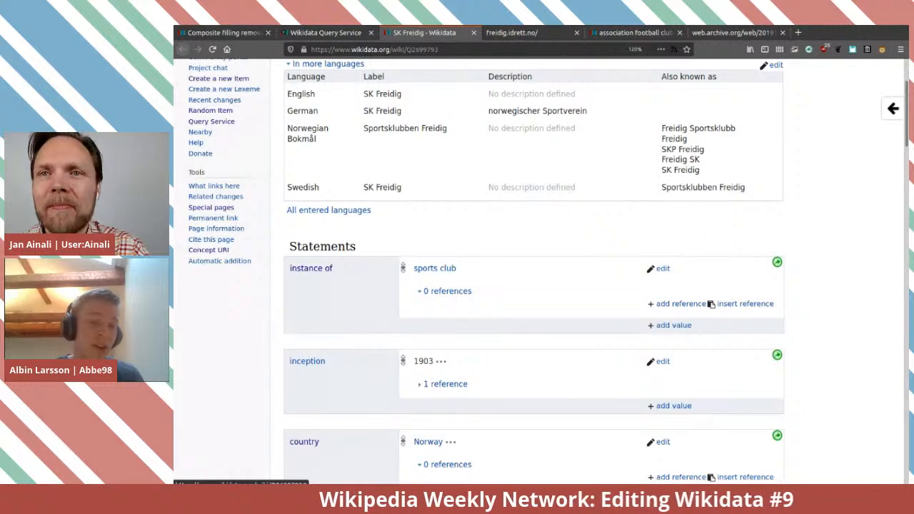
scroll(535, 271, up, 3)
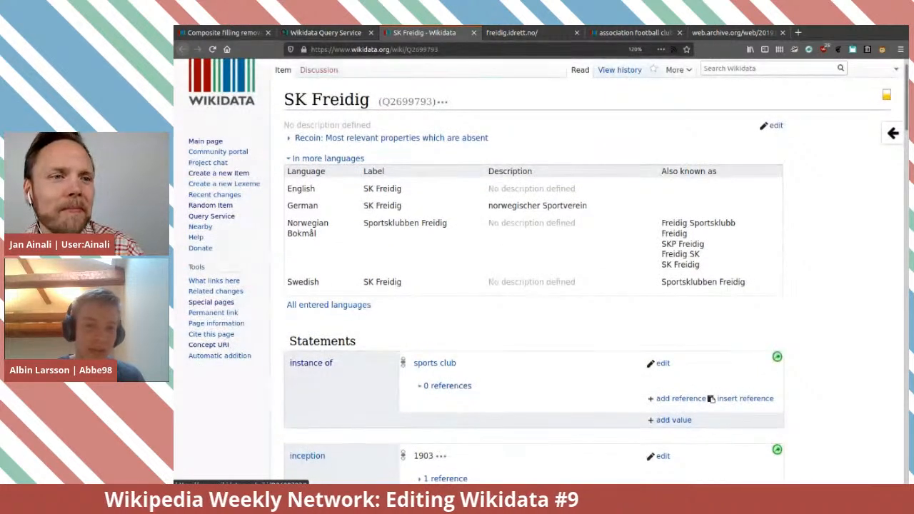
triple_click(340, 100)
click(340, 100)
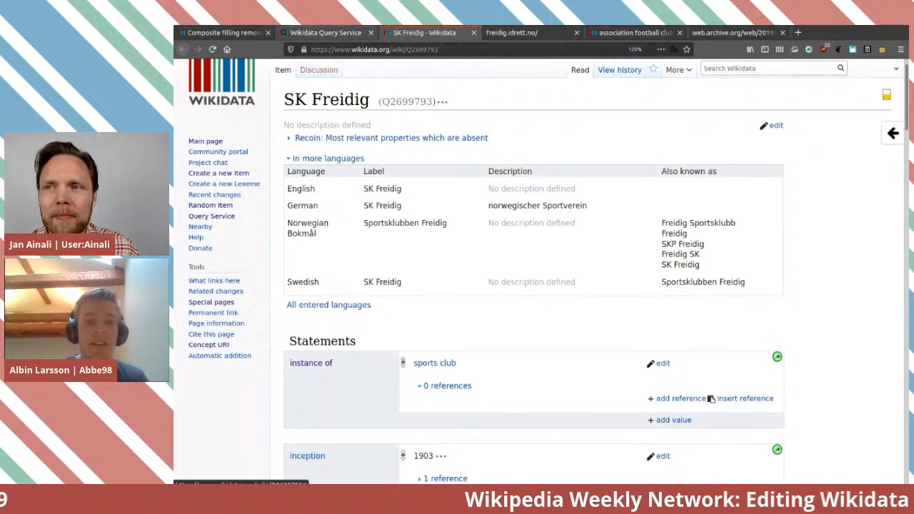
Open item Q2030599 from the orienteering query results in a new tab and review its labels and statements.
click(326, 32)
scroll(539, 272, up, 15)
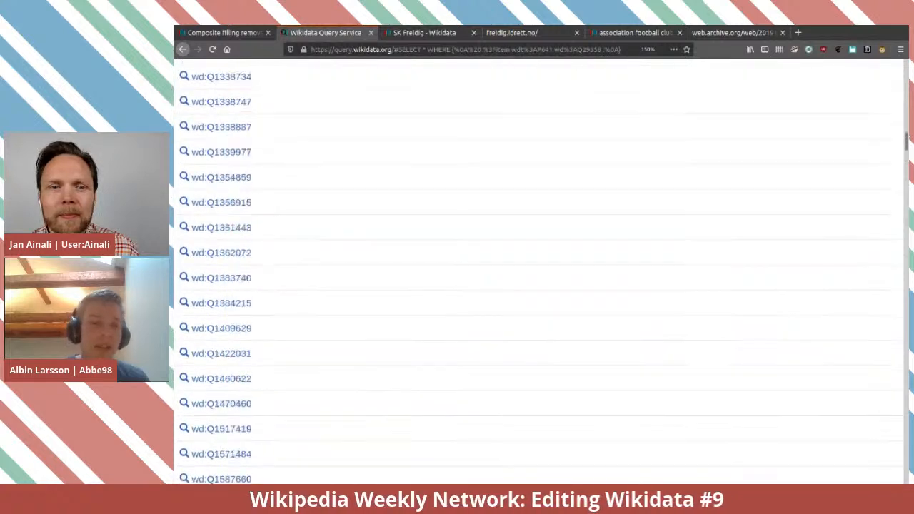
scroll(540, 272, down, 15)
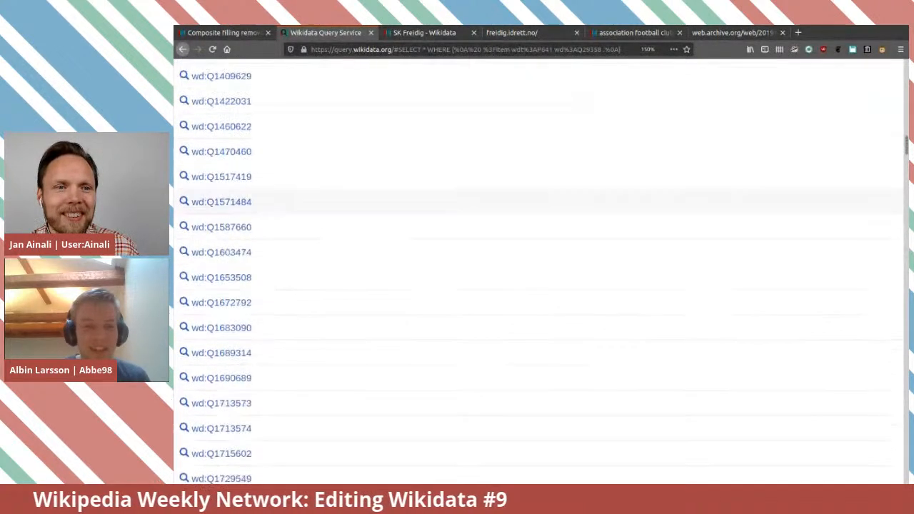
scroll(221, 200, down, 1)
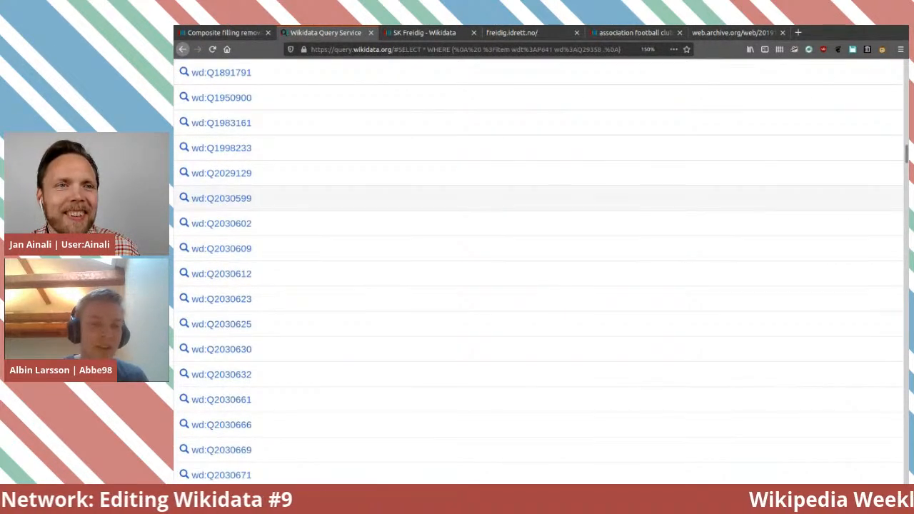
middle_click(222, 199)
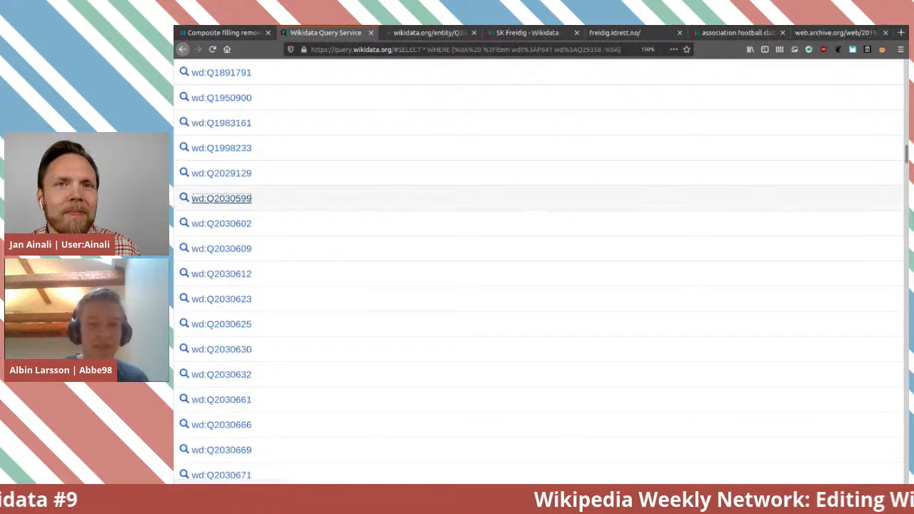
key(ctrl+Tab)
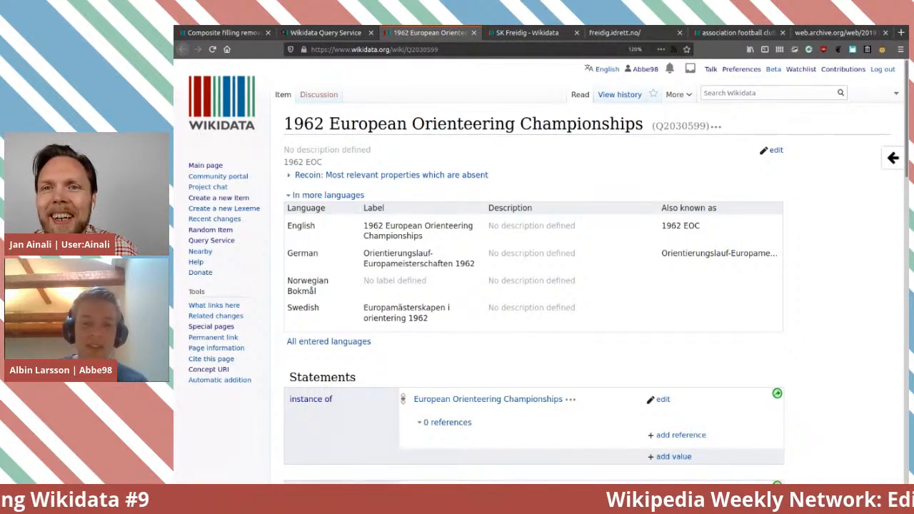
scroll(543, 286, down, 6)
scroll(535, 272, down, 3)
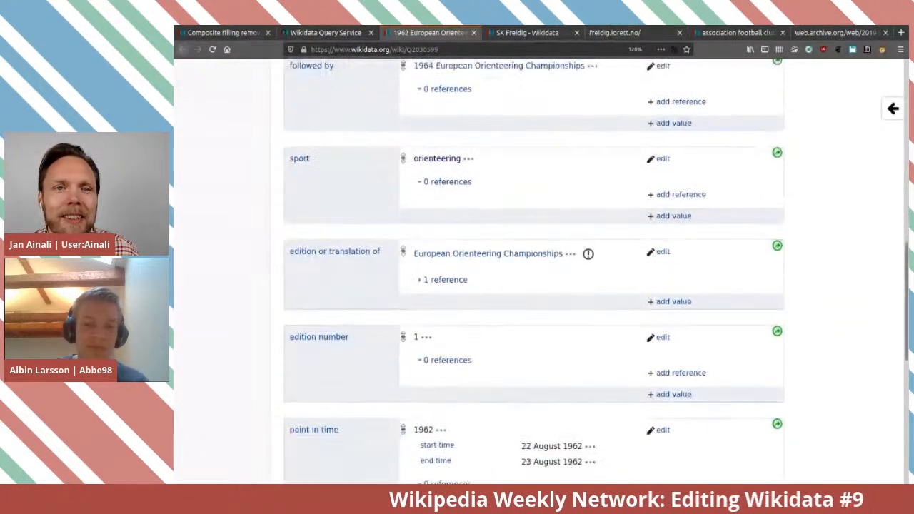
scroll(534, 272, up, 15)
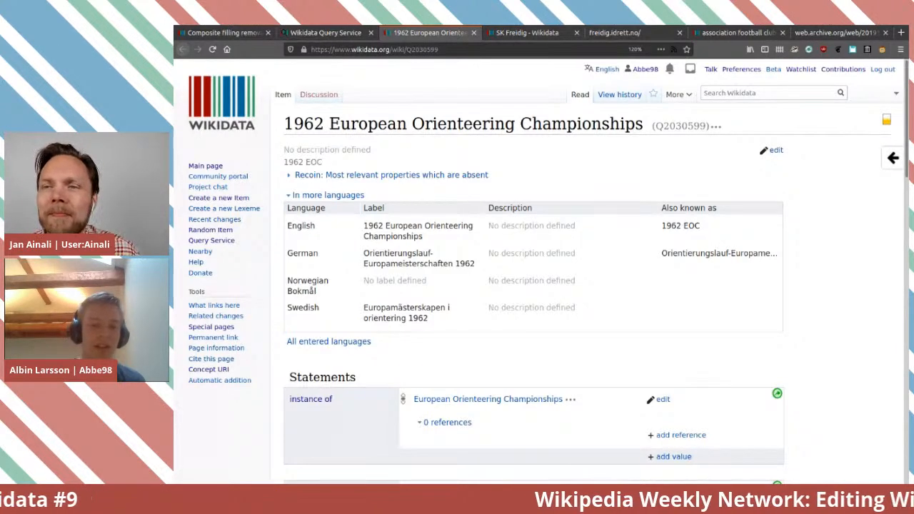
scroll(488, 229, down, 4)
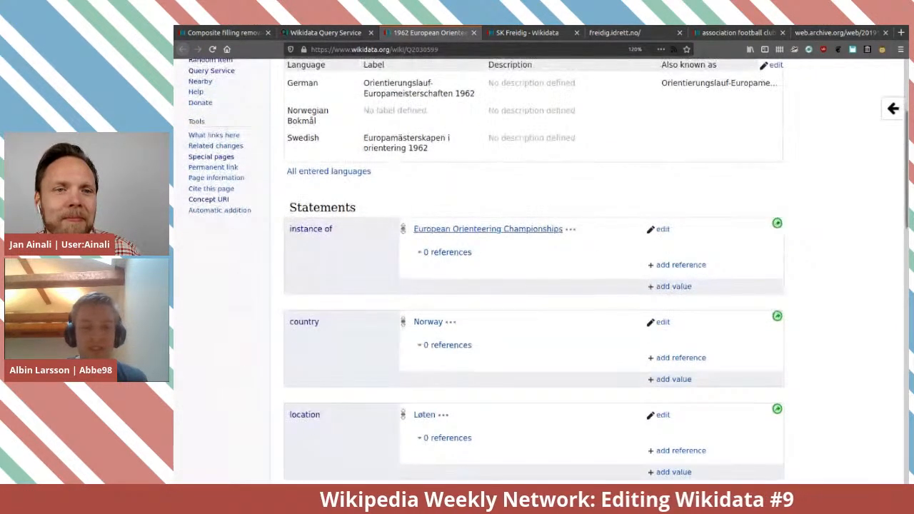
scroll(488, 229, down, 2)
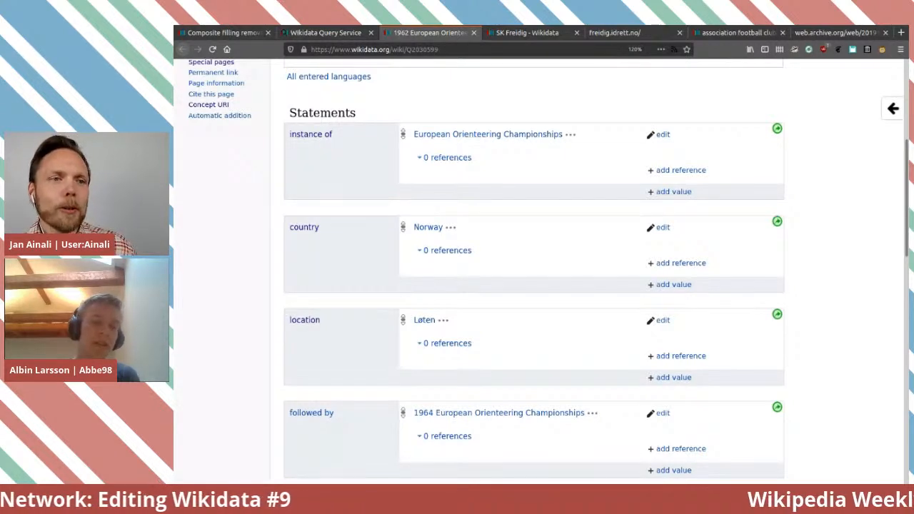
Return to the query and replace its sport and orienteering condition with the location property (P276).
key(ctrl+Page_Up)
scroll(536, 271, up, 20)
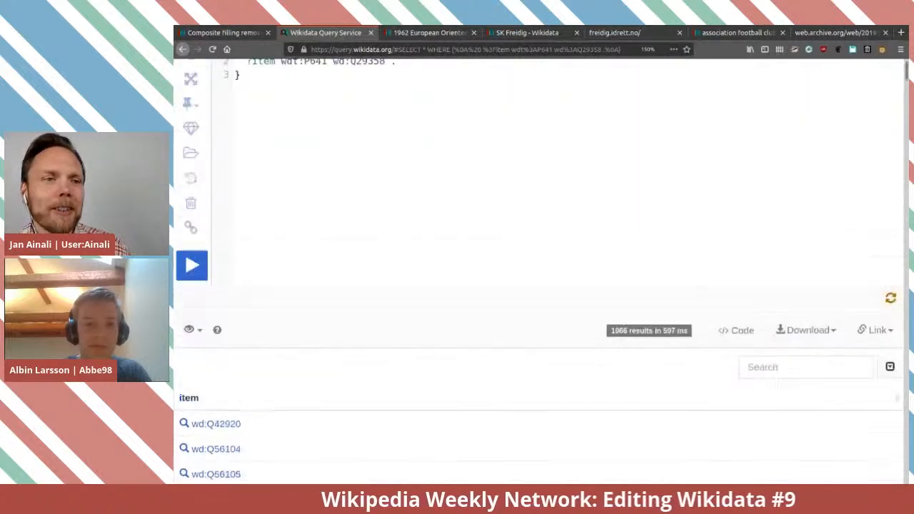
scroll(536, 271, up, 2)
mouse_move(360, 119)
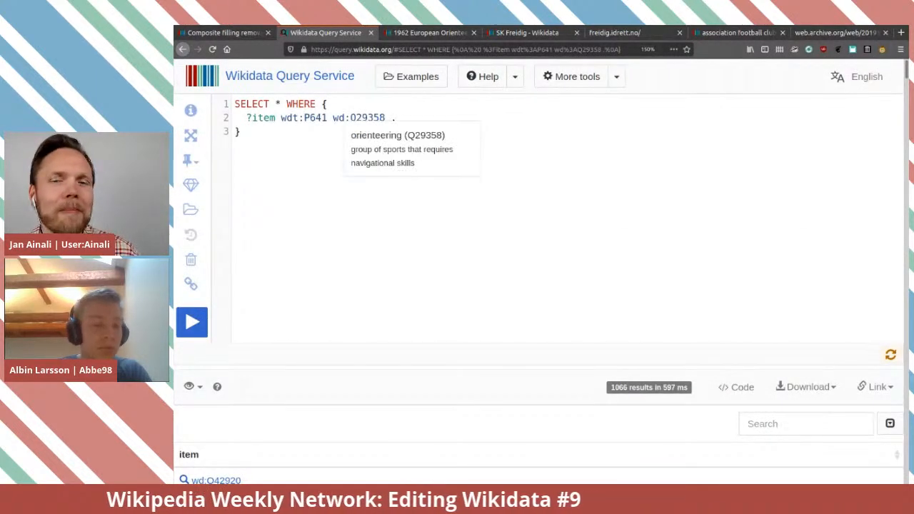
mouse_move(316, 118)
key(BackSpace)
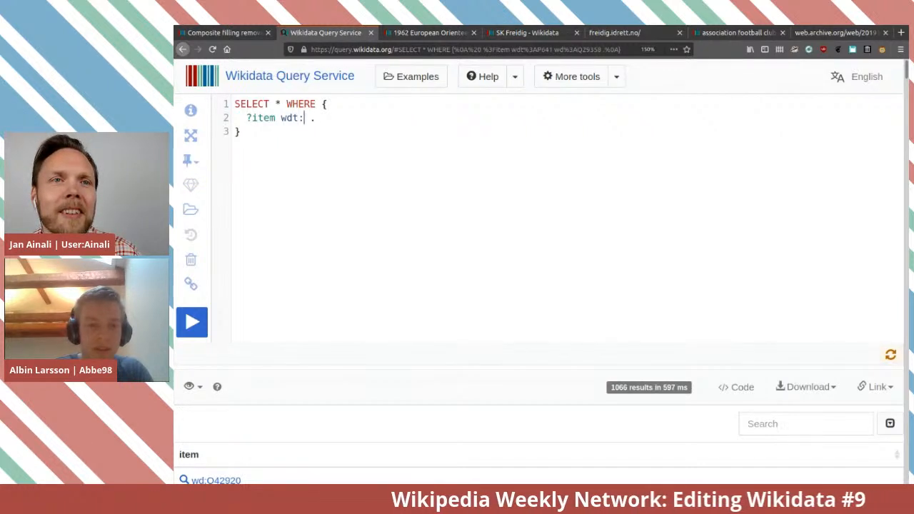
key(ctrl+space)
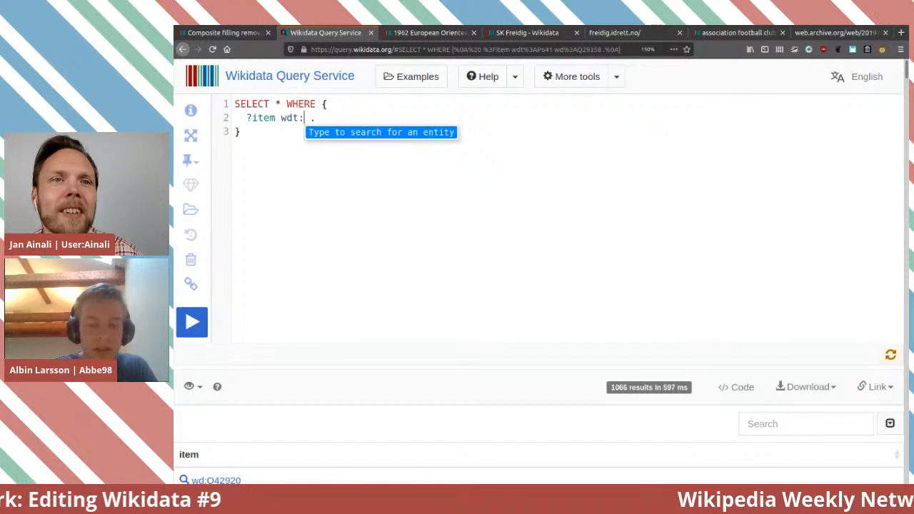
text(location)
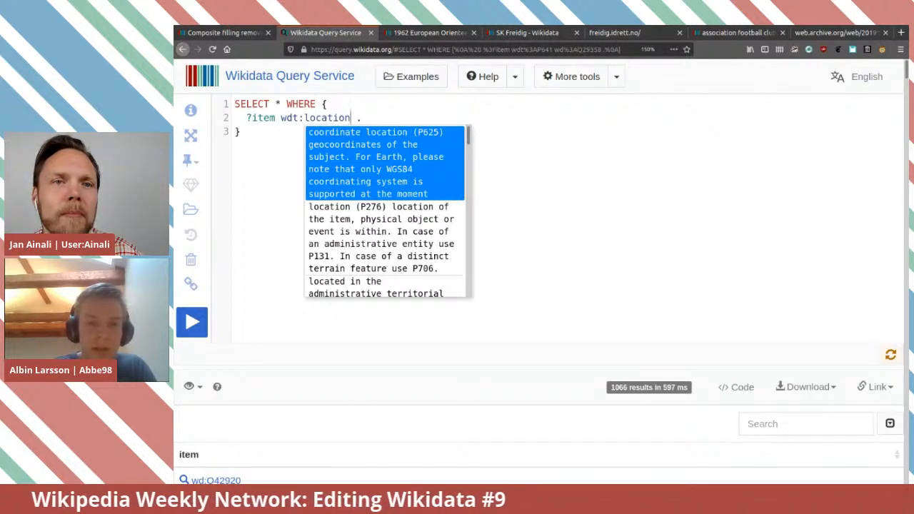
key(Down)
key(Return)
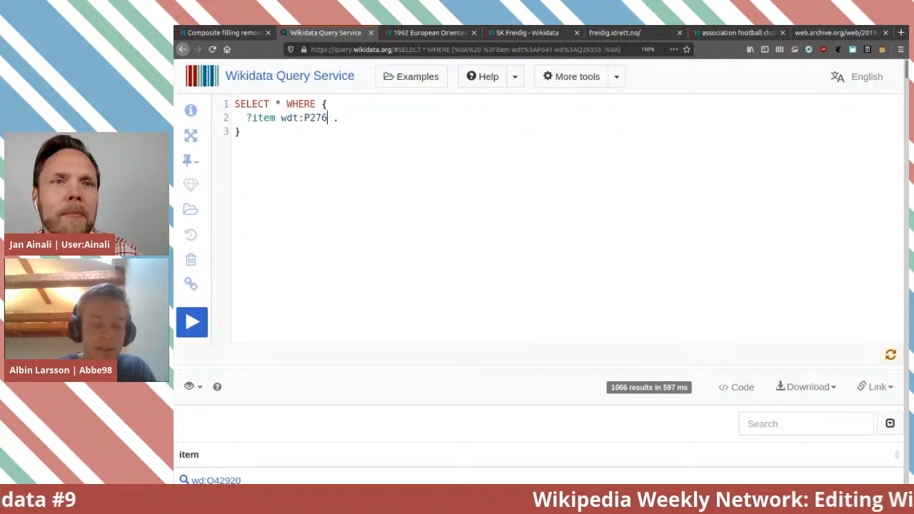
Set the location value to Flen (Q27774), the urban area in Flen Municipality, Sweden, and run the query.
text(wd:)
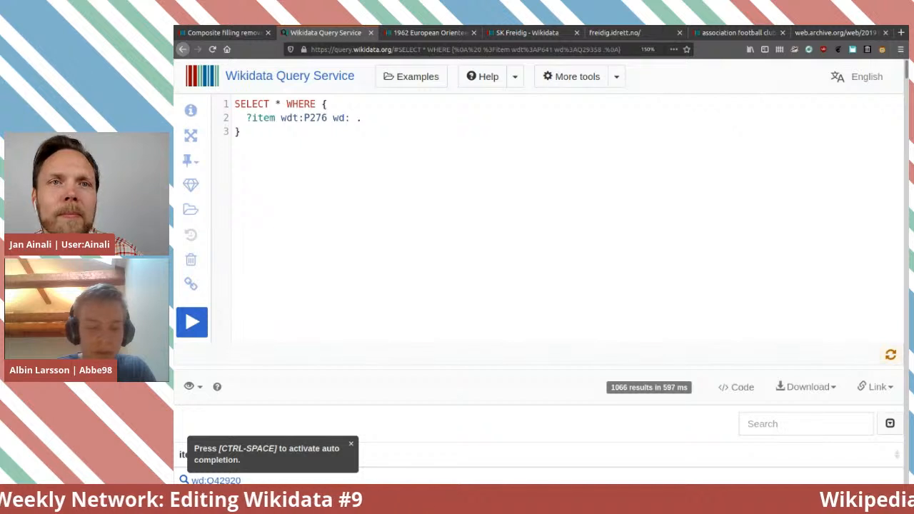
key(ctrl+space)
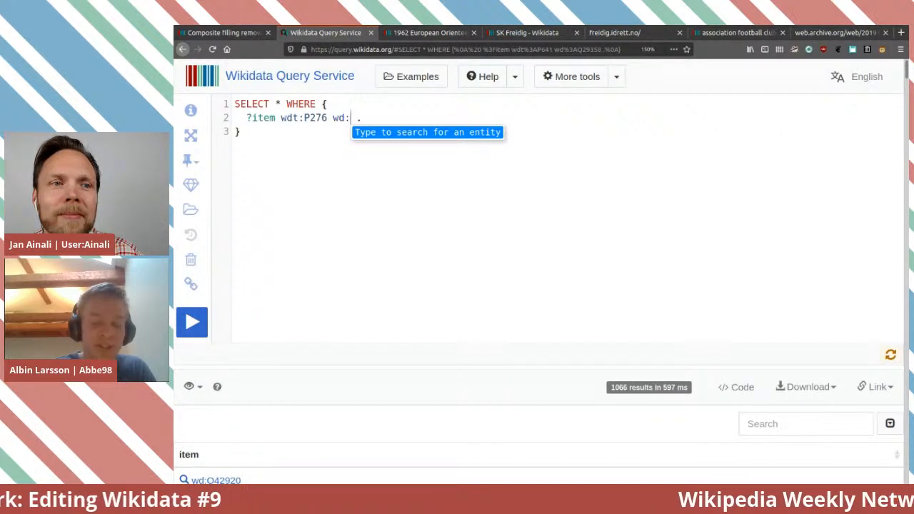
text(Flen)
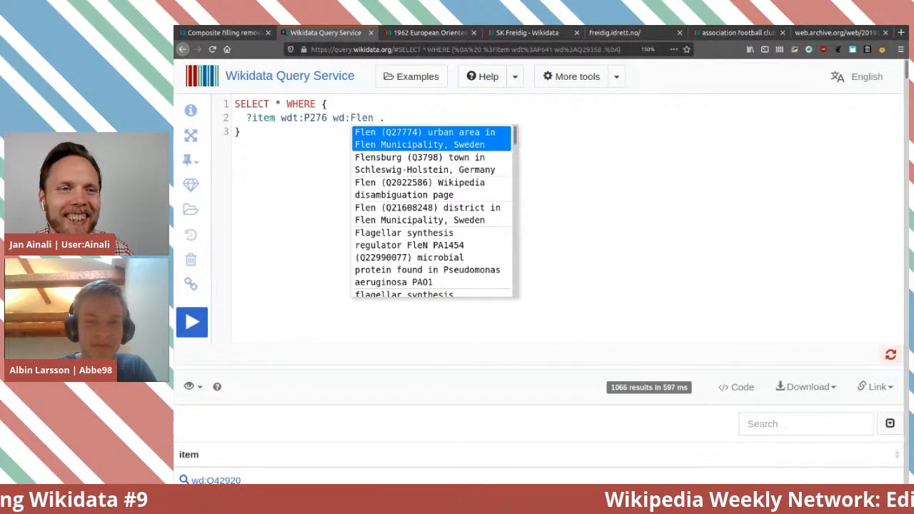
key(Return)
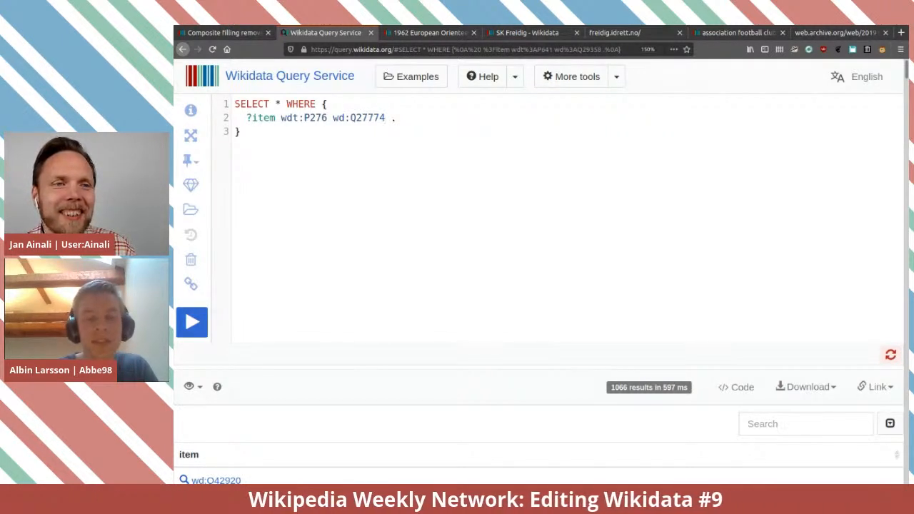
key(ctrl+Return)
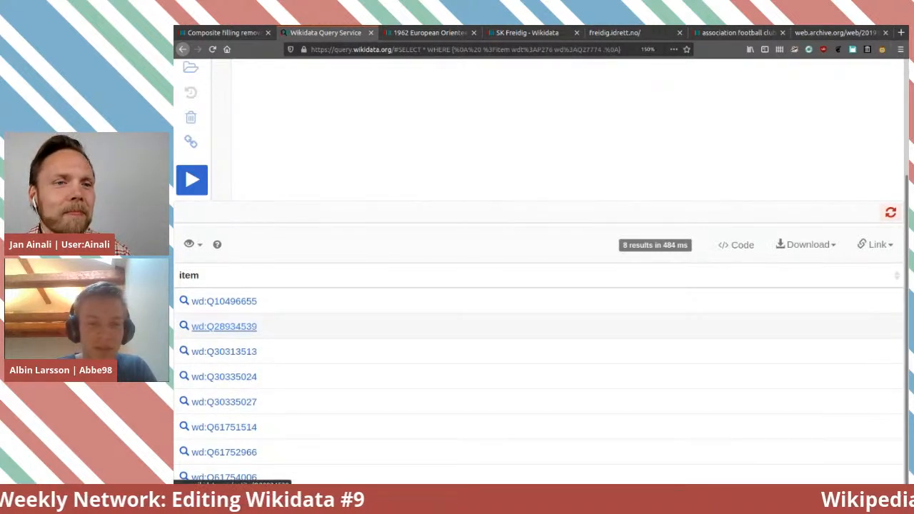
Open item Q28934539 from the Flen results in a new tab and examine its labels, statements and identifiers.
middle_click(224, 327)
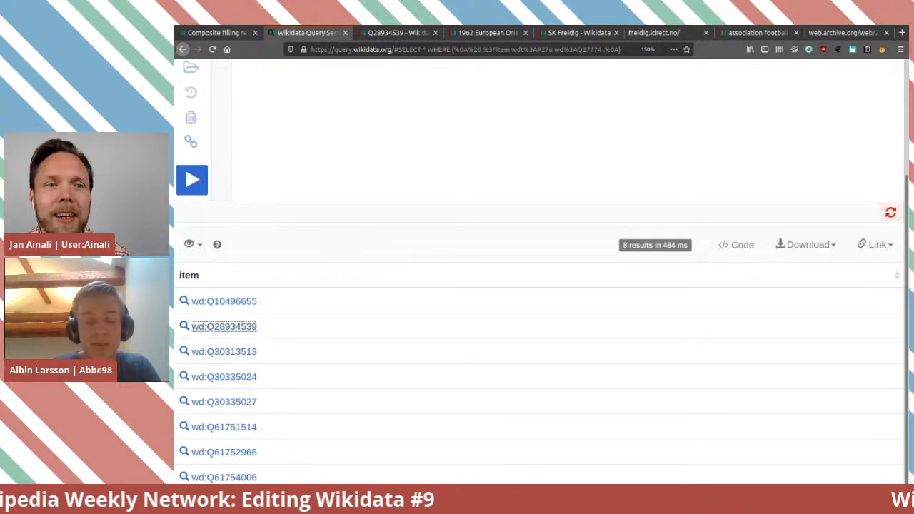
key(ctrl+Tab)
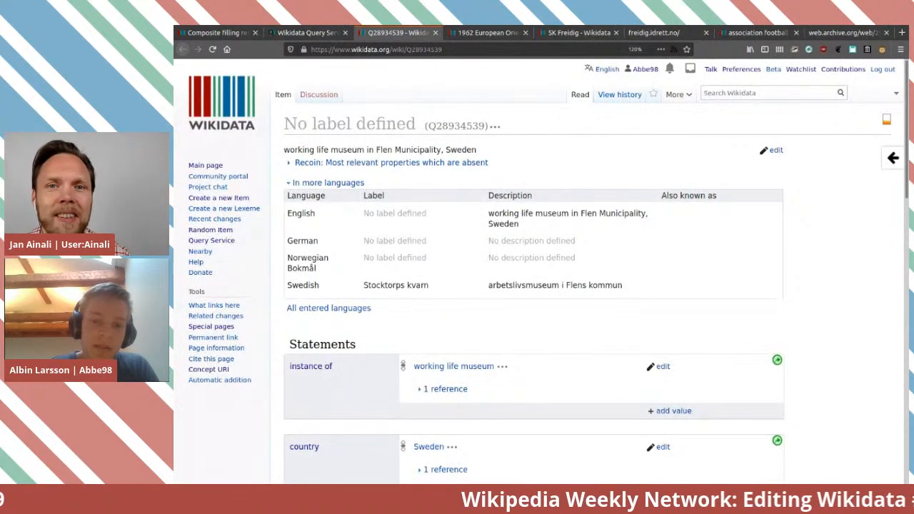
scroll(541, 272, down, 2)
scroll(541, 271, down, 4)
scroll(541, 272, up, 6)
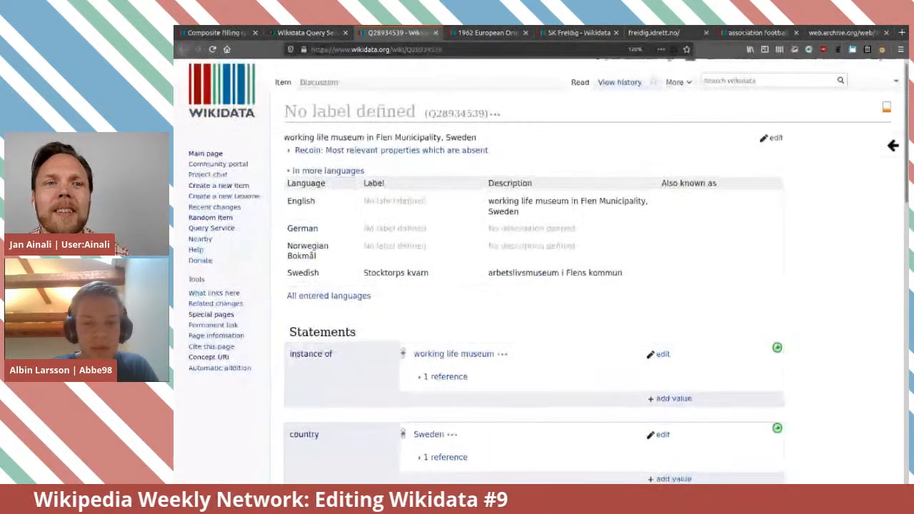
scroll(540, 271, down, 7)
scroll(541, 271, down, 1)
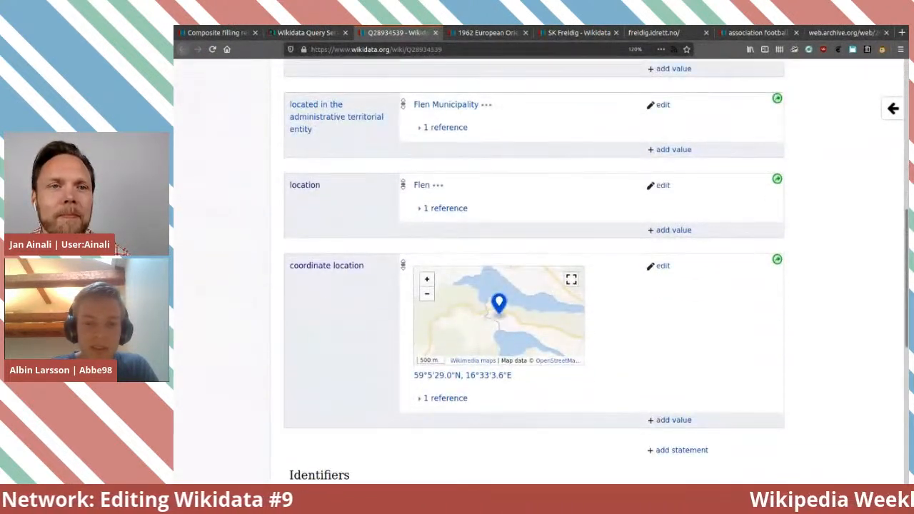
scroll(534, 271, down, 3)
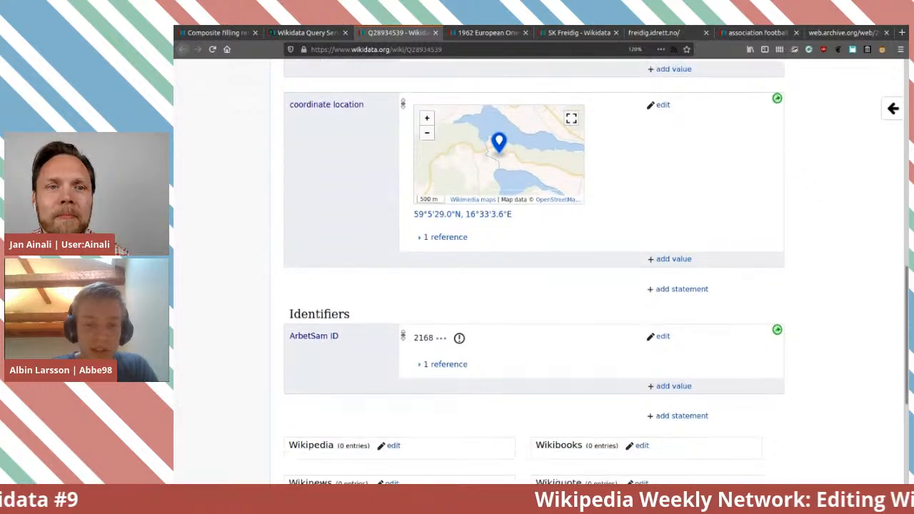
scroll(534, 272, up, 5)
scroll(534, 272, up, 3)
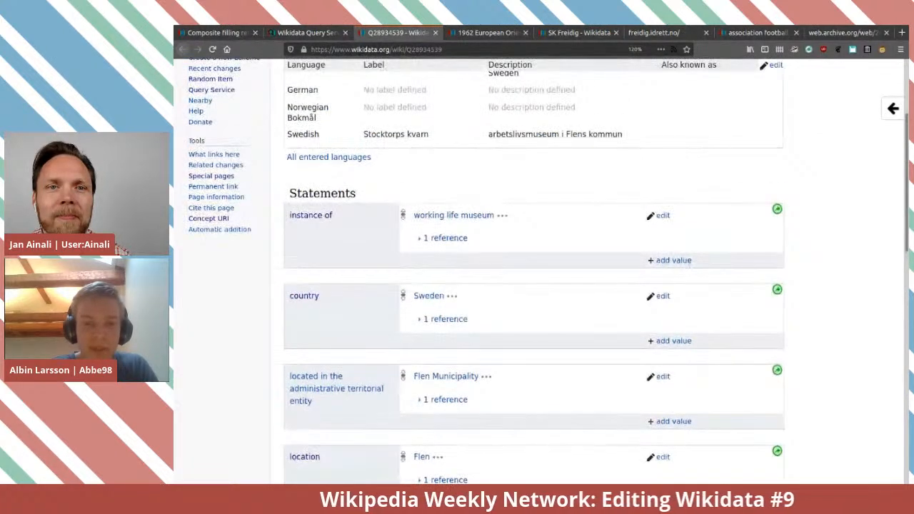
scroll(534, 272, down, 2)
scroll(534, 272, up, 4)
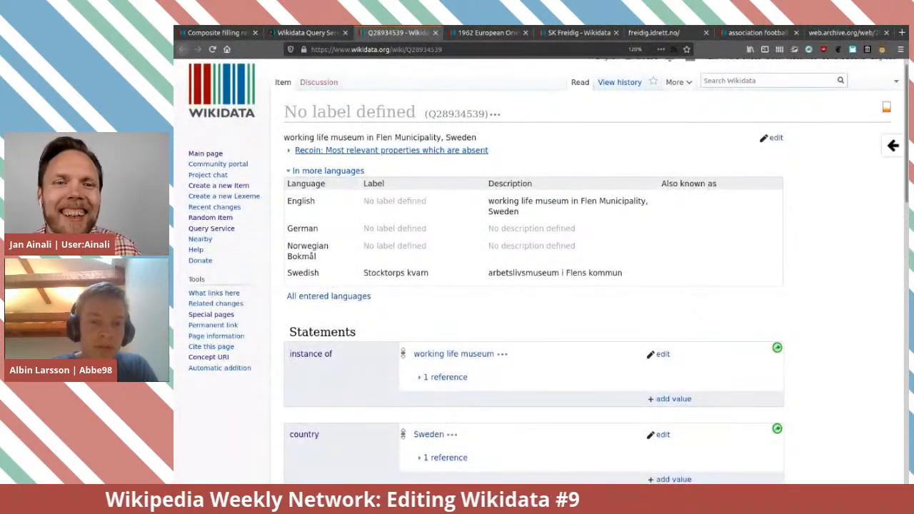
Expand the Recoin list of relevant absent properties and compare it with the museum item's existing statements and identifiers.
click(411, 150)
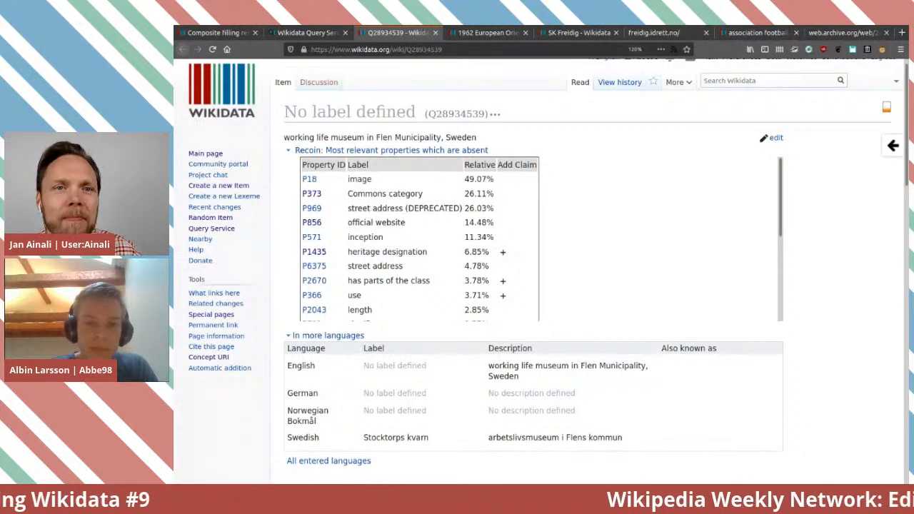
scroll(420, 240, down, 5)
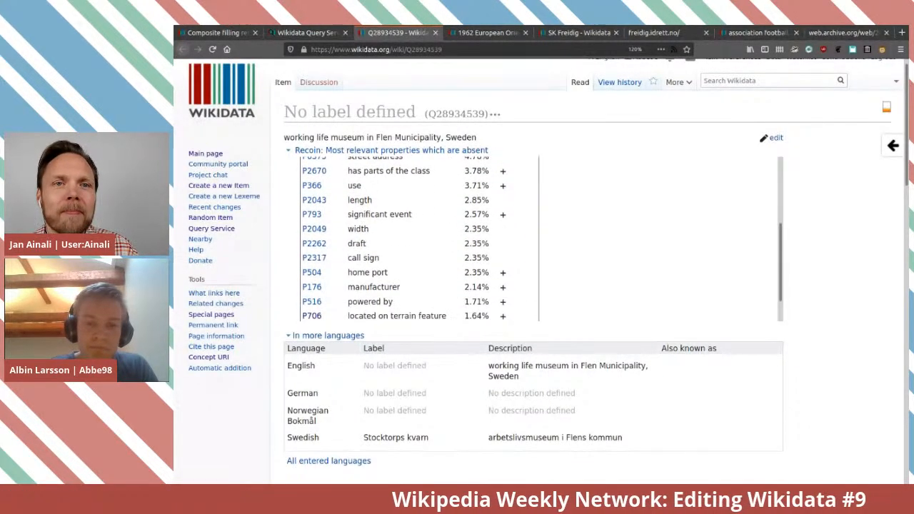
scroll(535, 271, down, 5)
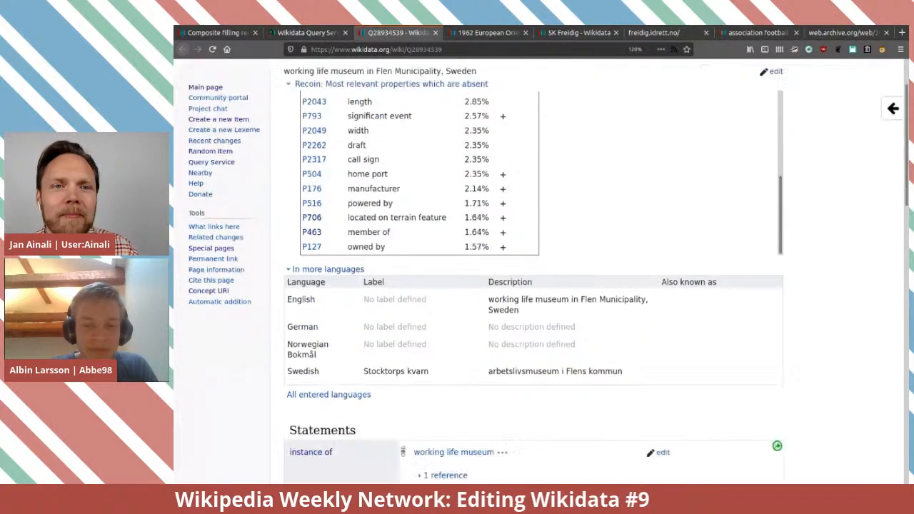
scroll(535, 272, up, 5)
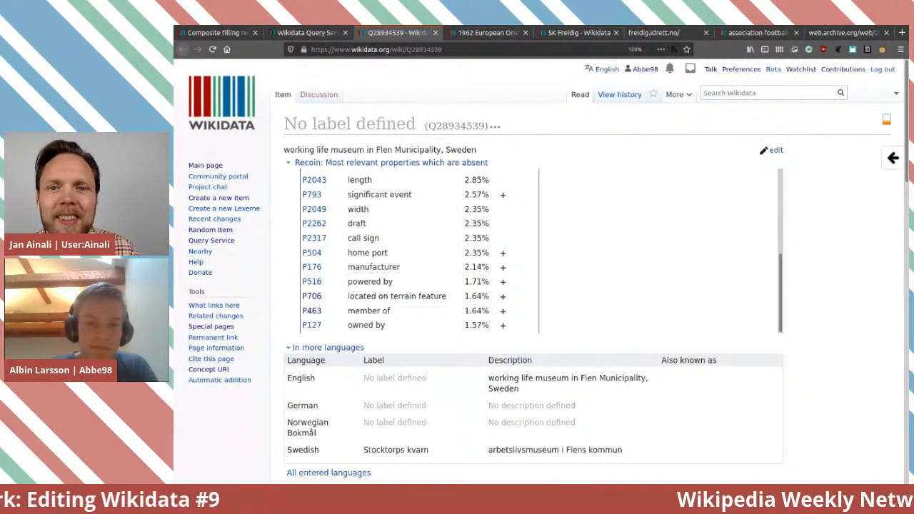
scroll(534, 271, down, 10)
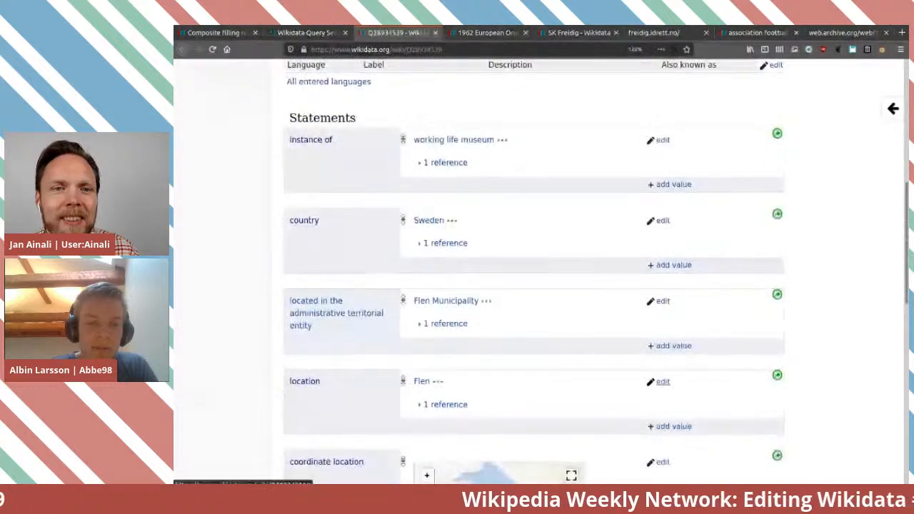
scroll(534, 272, up, 1)
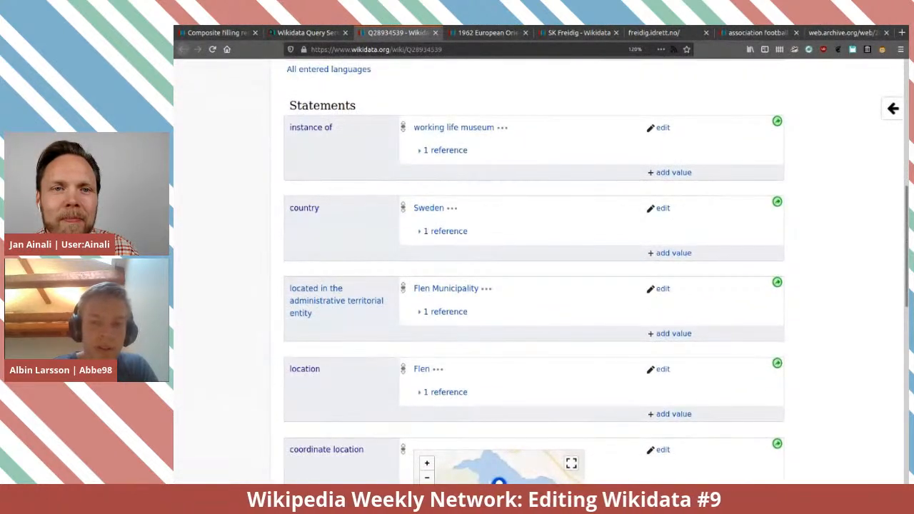
scroll(534, 271, down, 4)
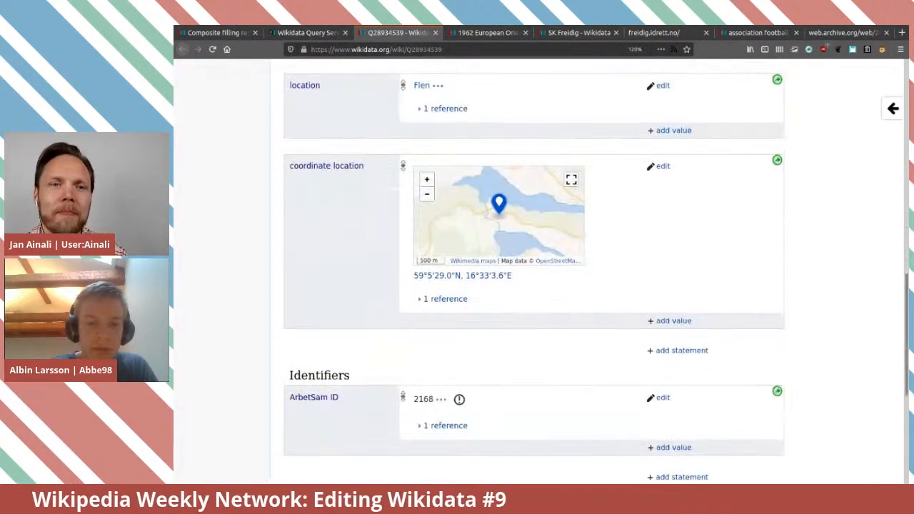
scroll(535, 271, up, 6)
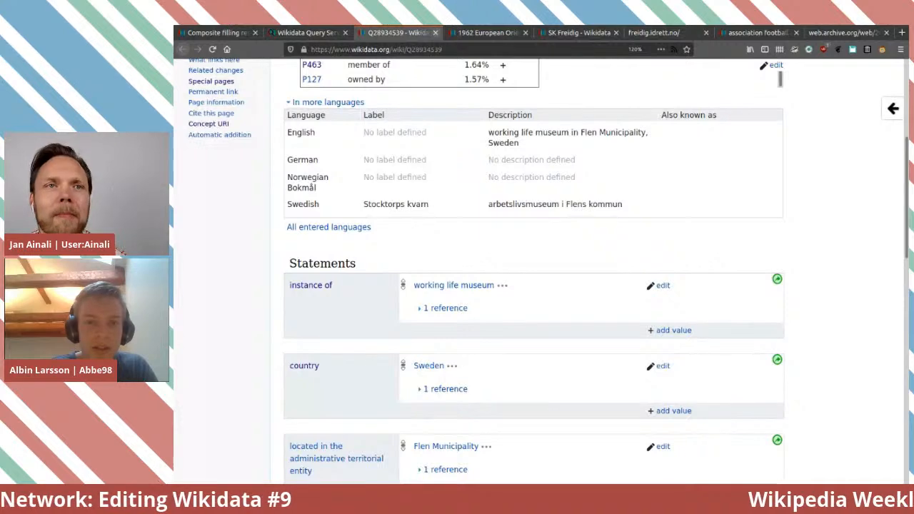
Close the museum item, set the query's location value to Katrineholm (Q54758), the urban area in Katrineholm Municipality, and run the query.
key(ctrl+w)
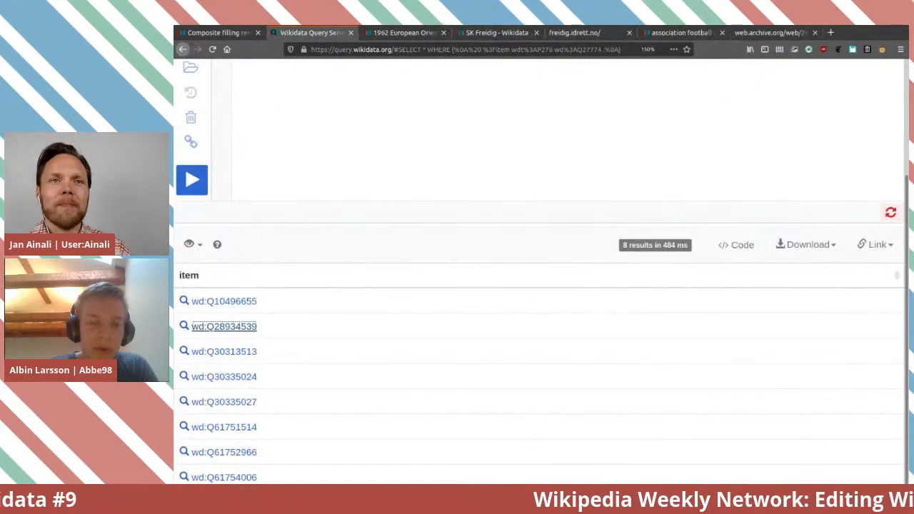
scroll(535, 286, up, 3)
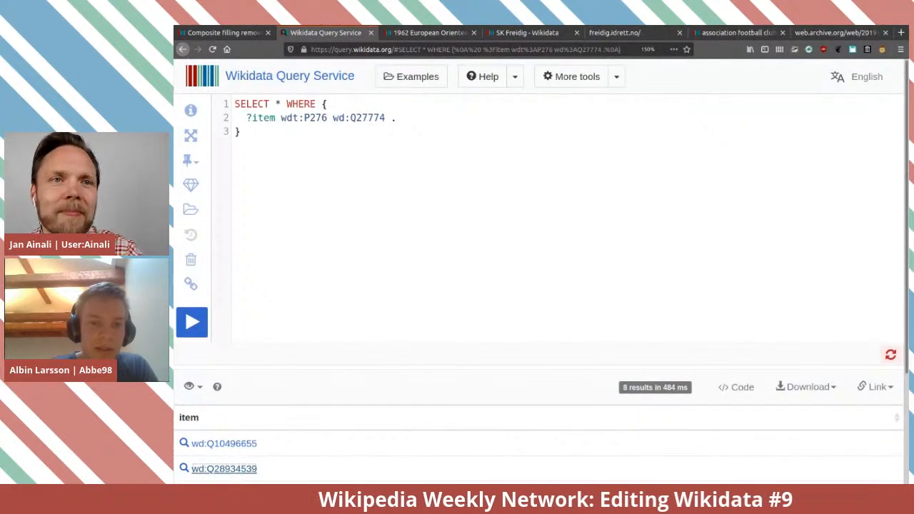
mouse_move(368, 118)
key(BackSpace)
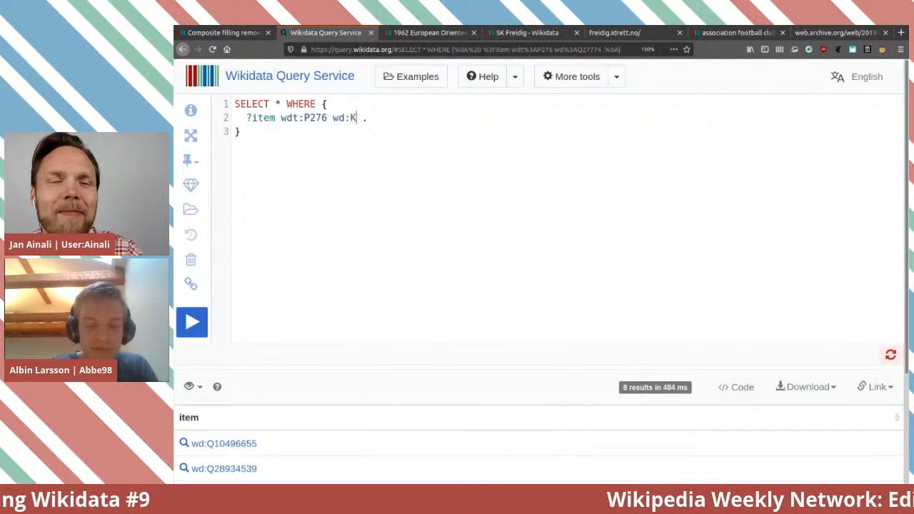
key(ctrl+space)
text(Katrinehol)
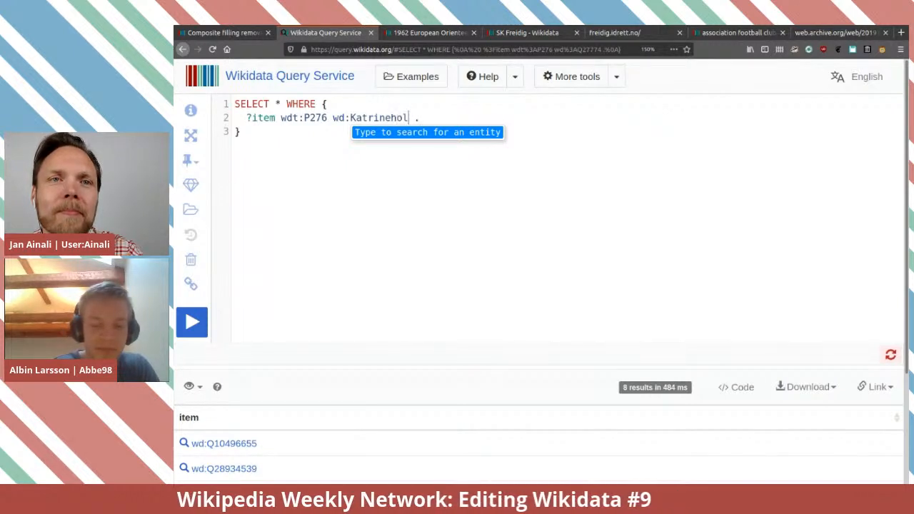
text(m)
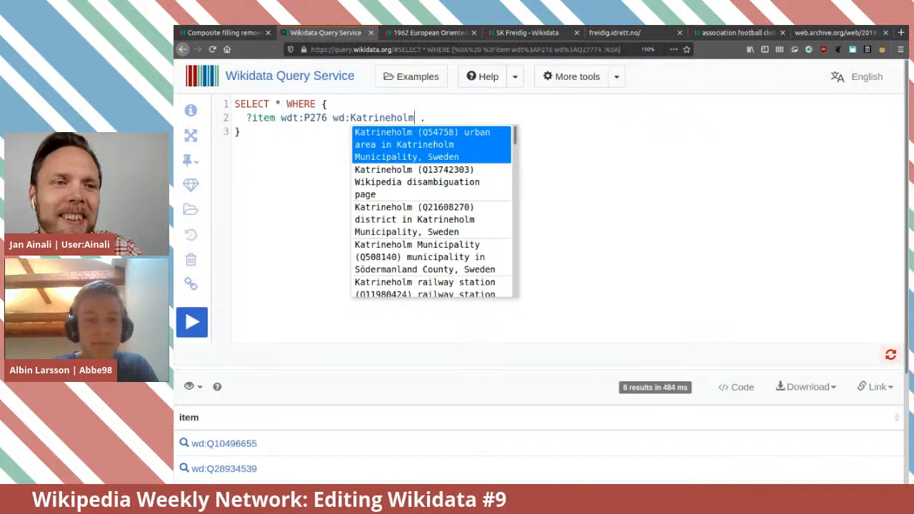
key(Return)
key(ctrl+Return)
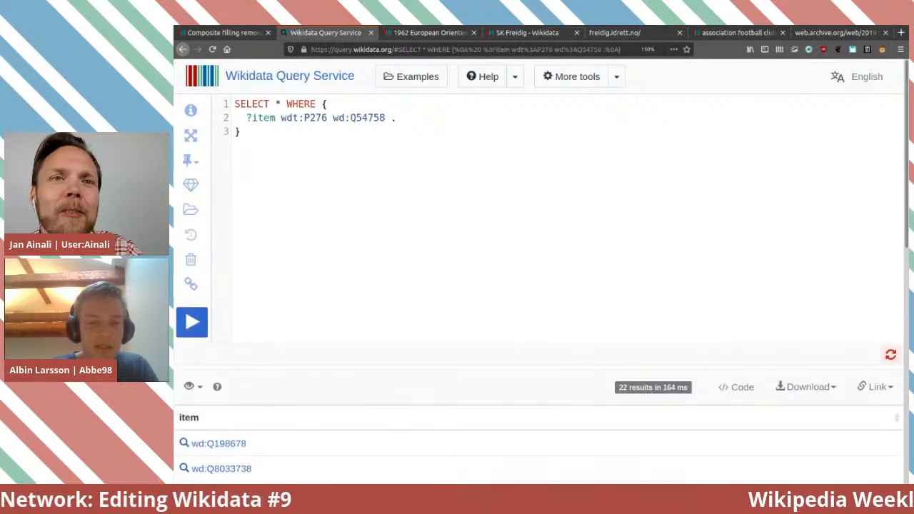
Look through the Katrineholm query results and open item Q10549996 in a new tab.
scroll(540, 286, down, 5)
scroll(540, 286, up, 4)
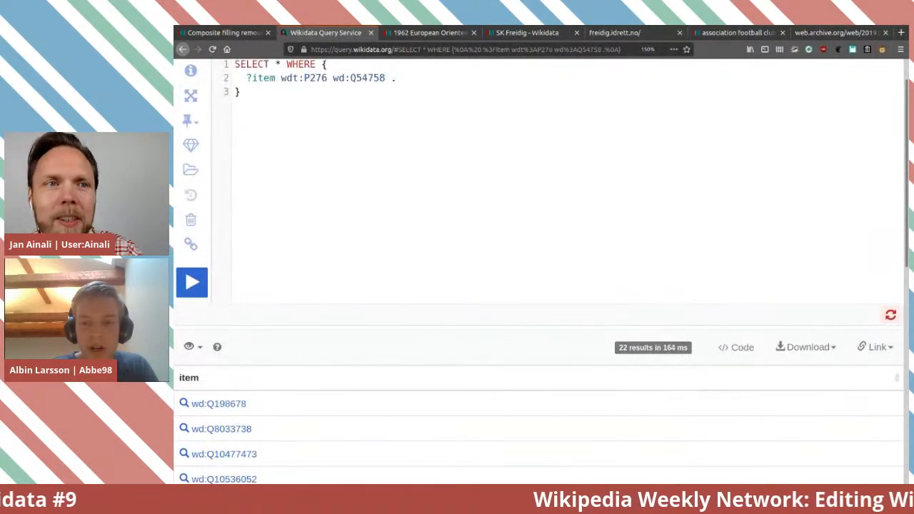
scroll(539, 286, down, 10)
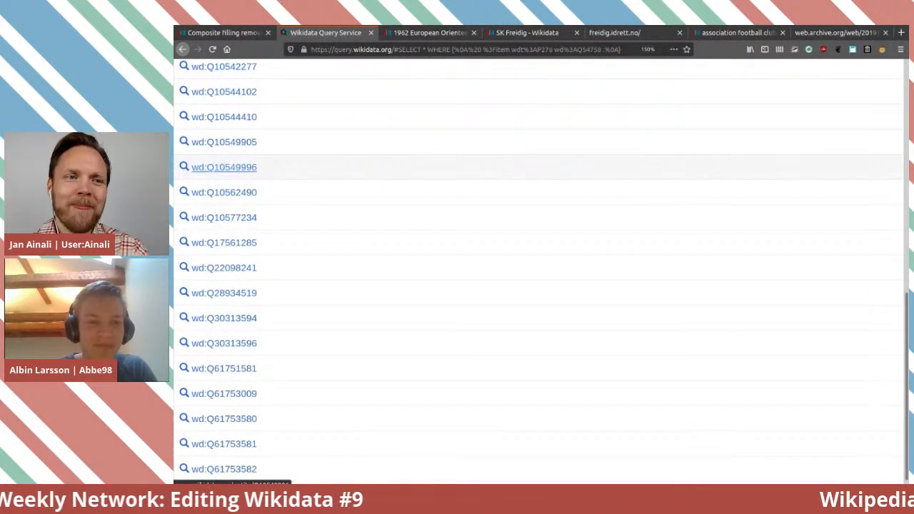
middle_click(223, 167)
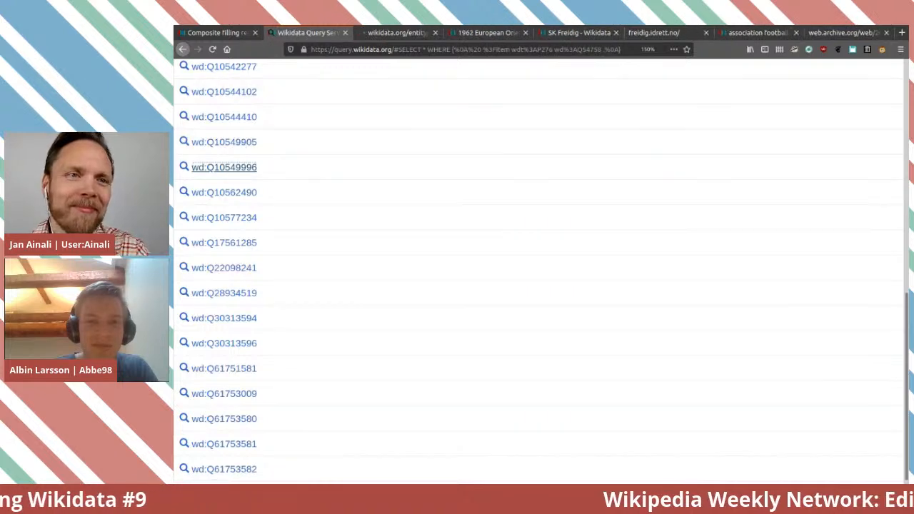
click(398, 33)
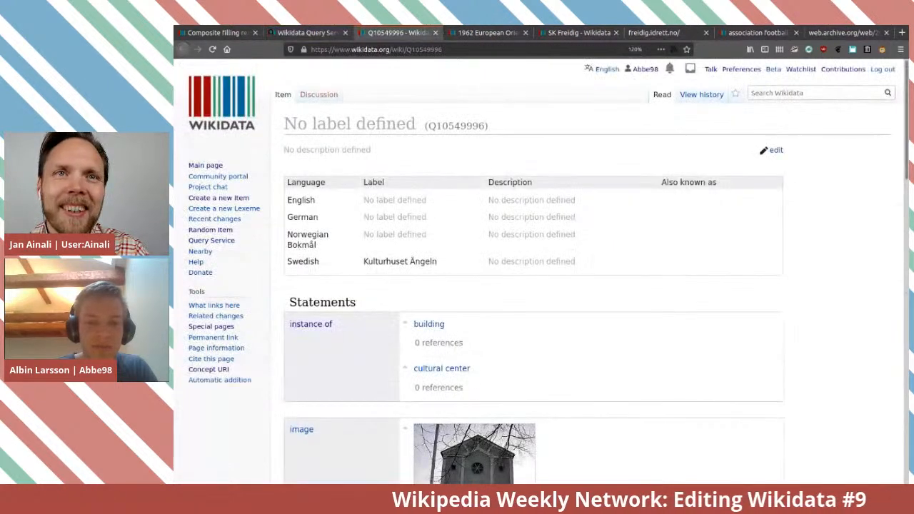
Examine the Kulturhuset Ängeln item's labels, statements, references and Wikipedia links for missing or improvable data.
scroll(535, 272, down, 3)
scroll(534, 271, down, 4)
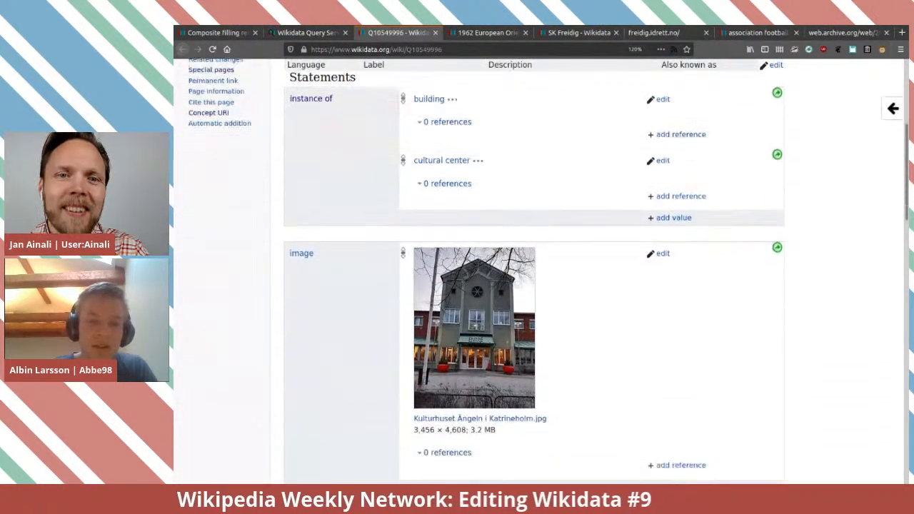
scroll(534, 272, down, 8)
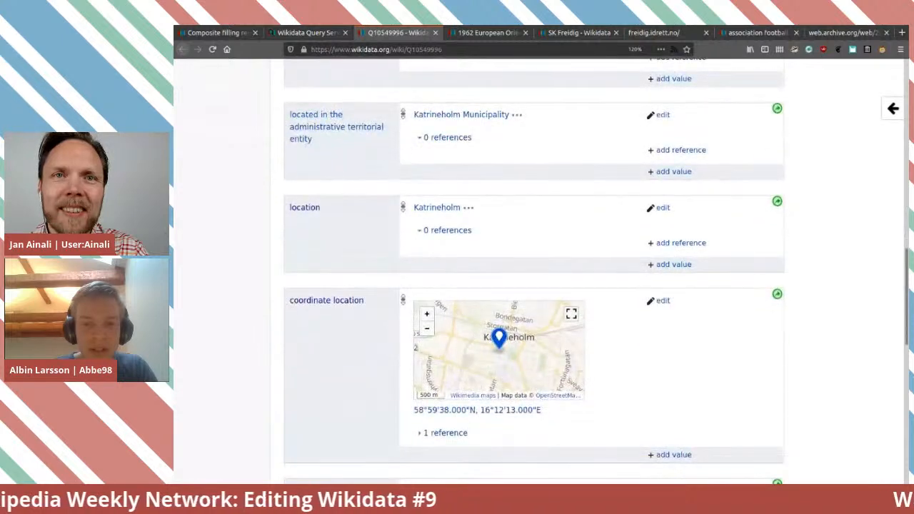
scroll(535, 272, down, 5)
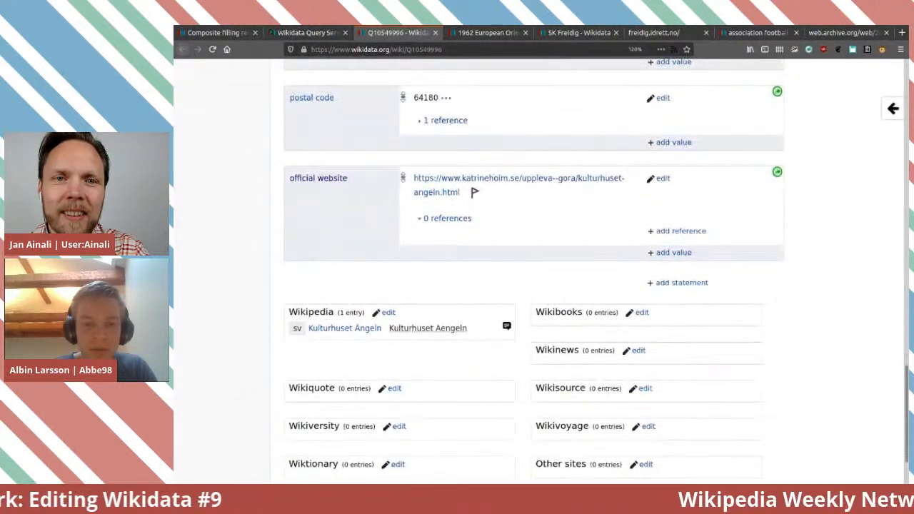
scroll(535, 271, up, 15)
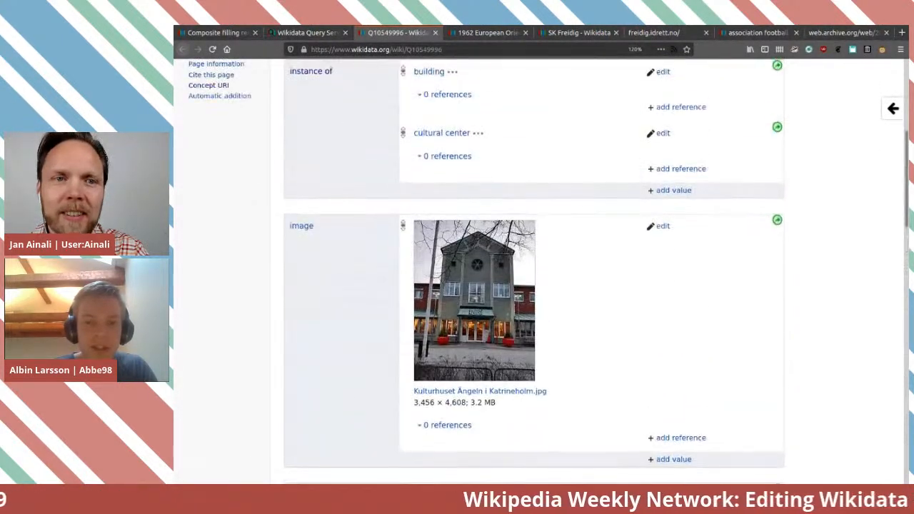
scroll(535, 271, up, 3)
scroll(534, 272, down, 6)
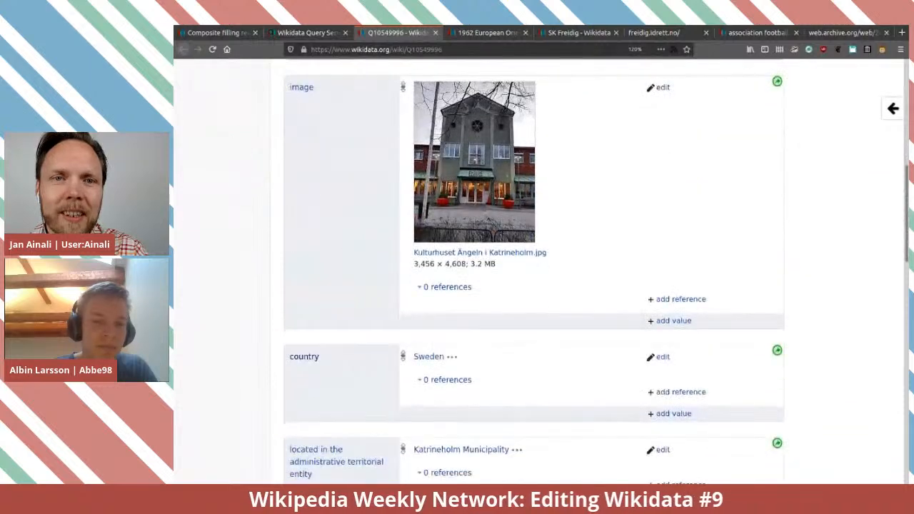
scroll(534, 271, up, 6)
scroll(534, 271, down, 3)
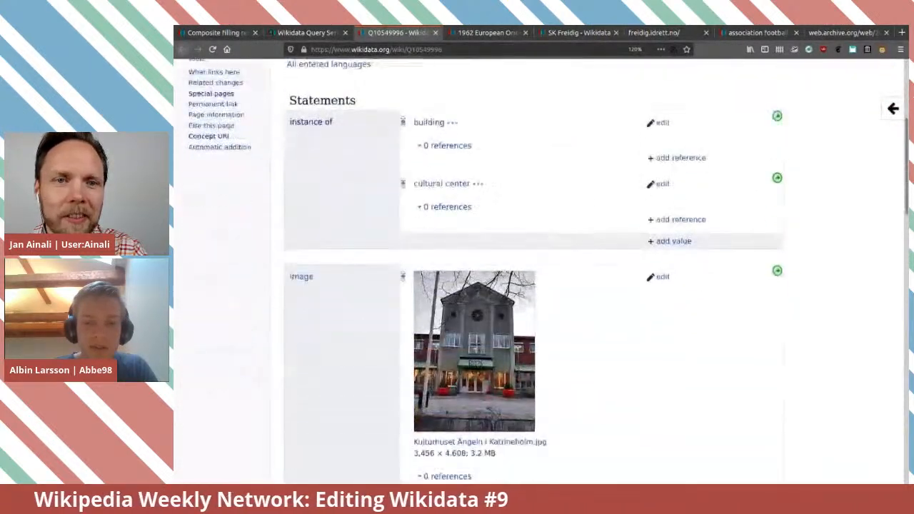
scroll(535, 271, down, 3)
scroll(534, 271, down, 2)
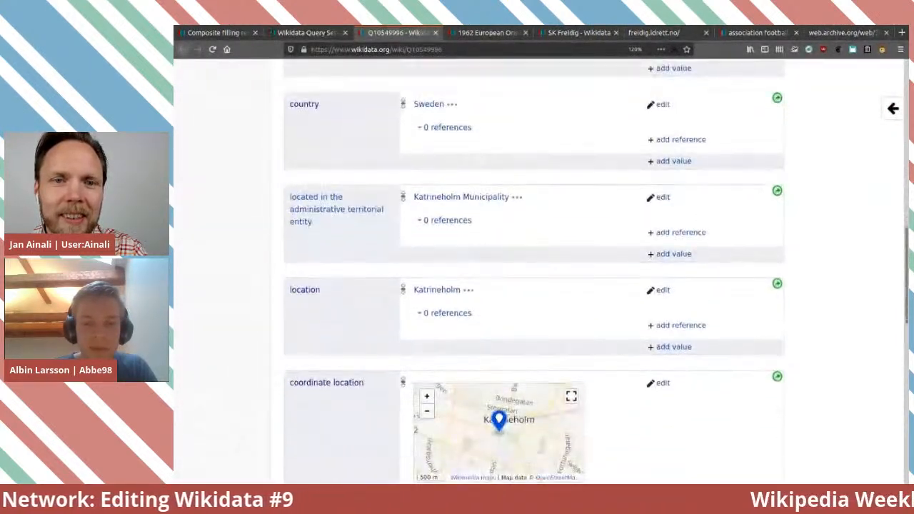
scroll(534, 271, up, 6)
scroll(534, 272, down, 5)
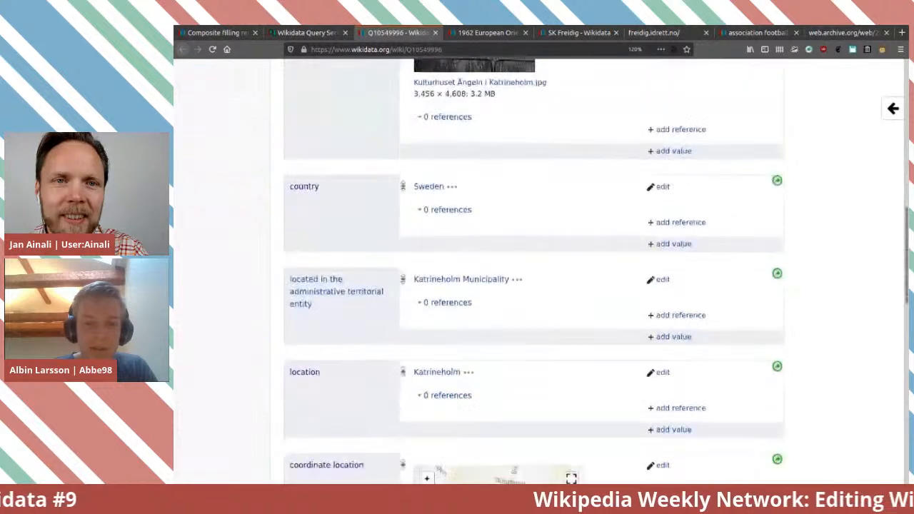
scroll(534, 272, down, 1)
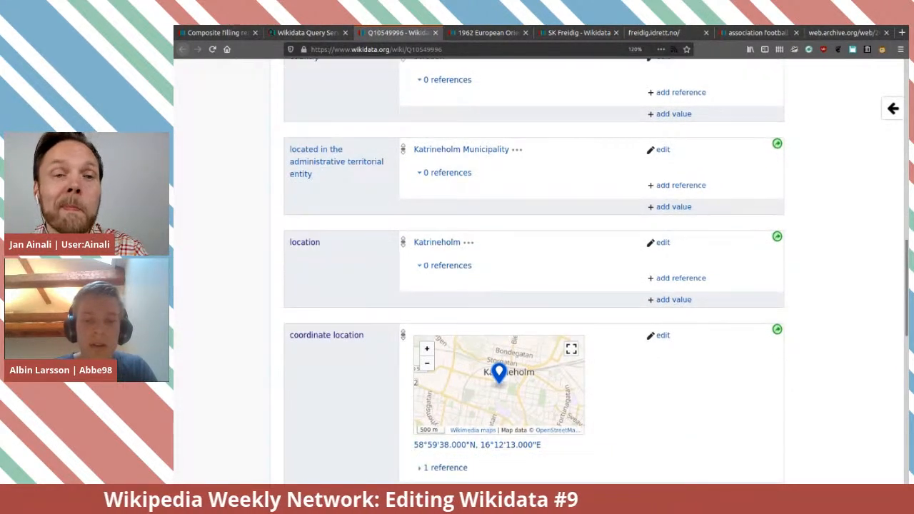
scroll(534, 271, up, 10)
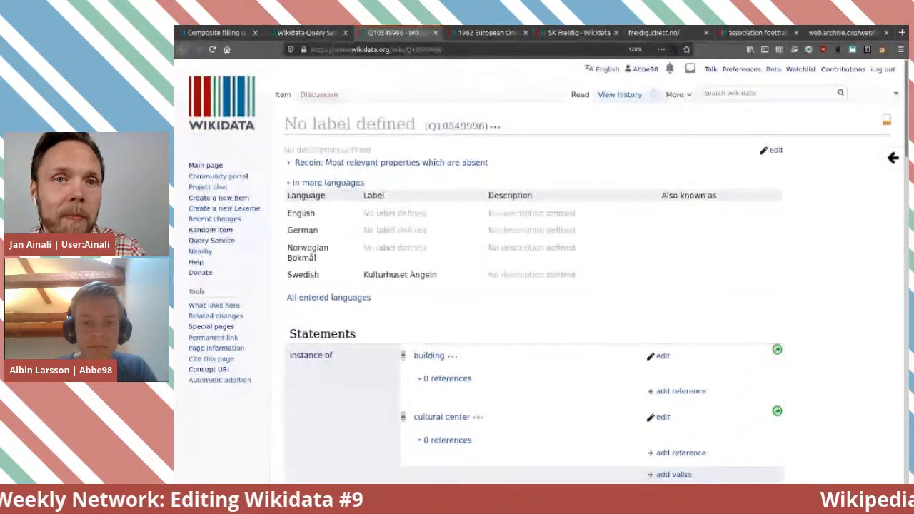
scroll(535, 272, down, 3)
scroll(535, 272, down, 3)
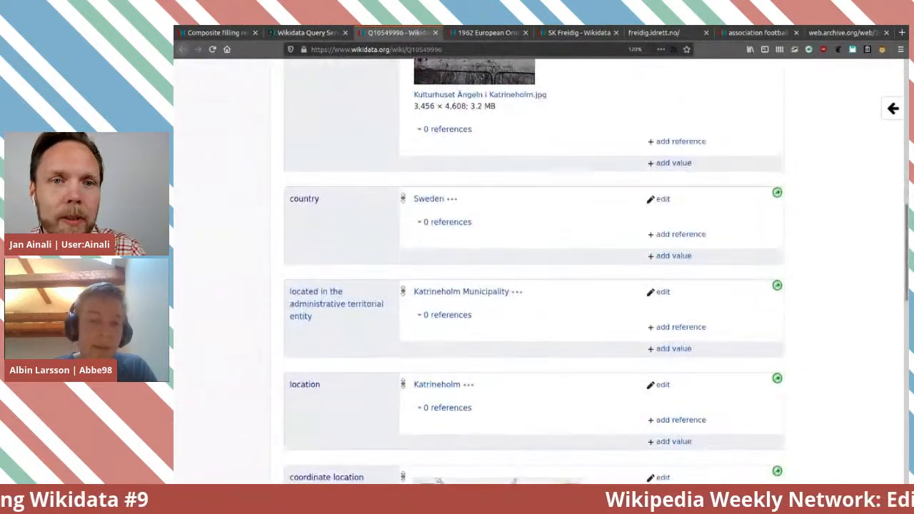
scroll(535, 271, down, 5)
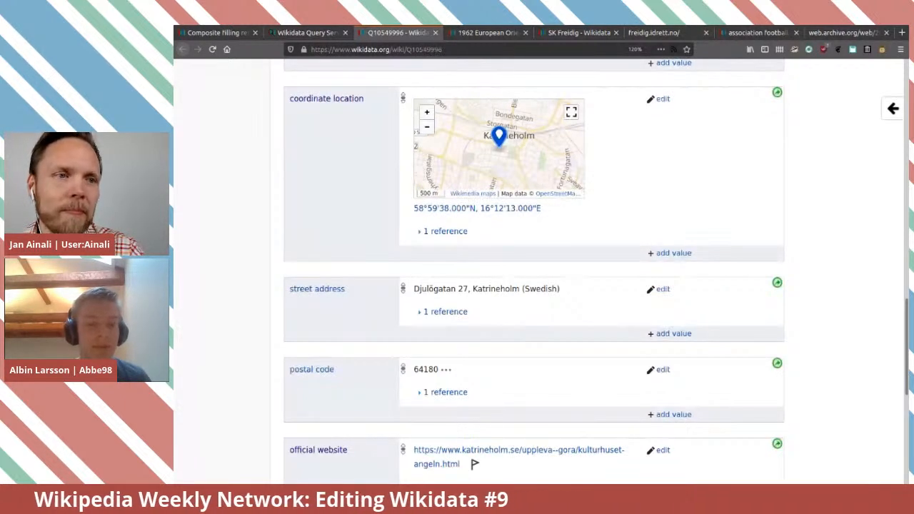
scroll(534, 271, down, 4)
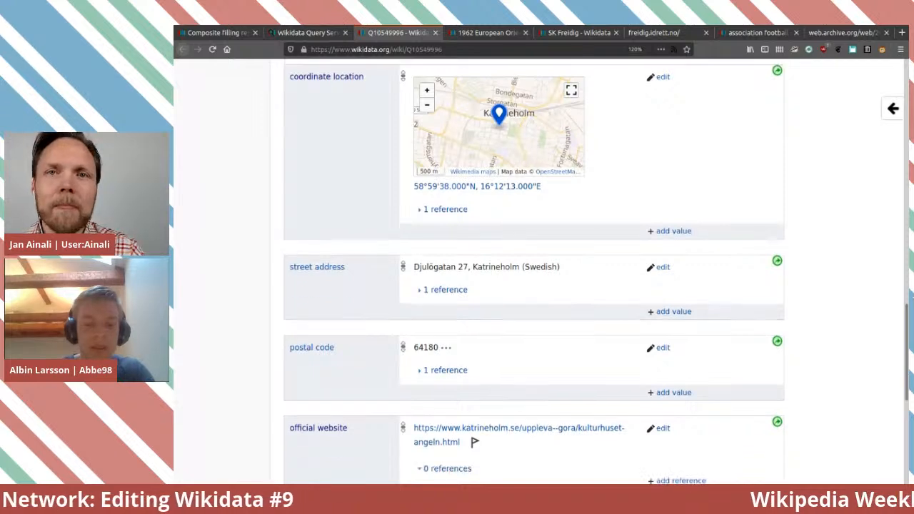
scroll(534, 271, up, 3)
scroll(535, 271, down, 2)
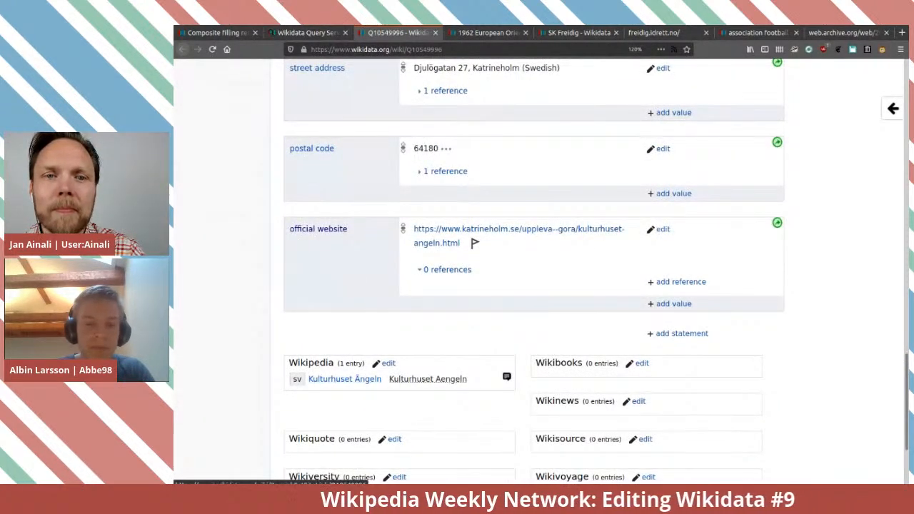
Read the linked Swedish Wikipedia article on Kulturhuset Ängeln in a new tab, then close it and return to the item.
click(344, 379)
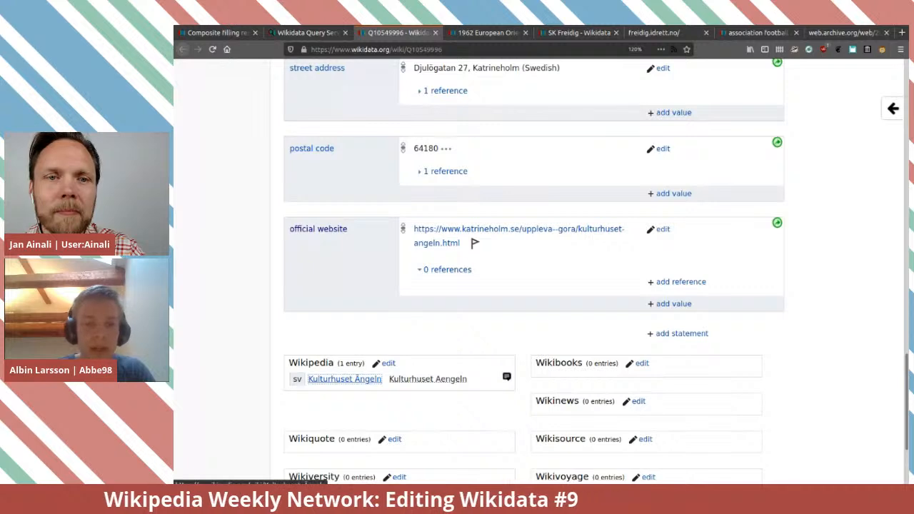
middle_click(344, 379)
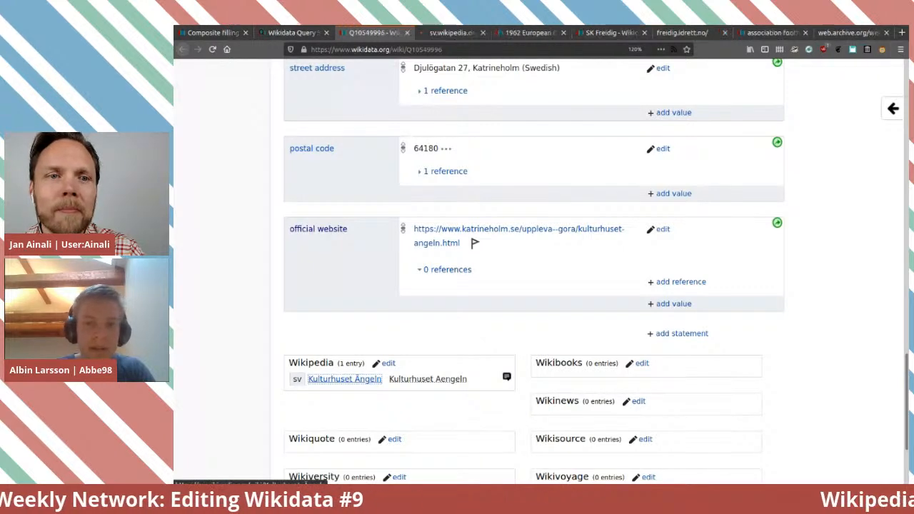
key(ctrl+Tab)
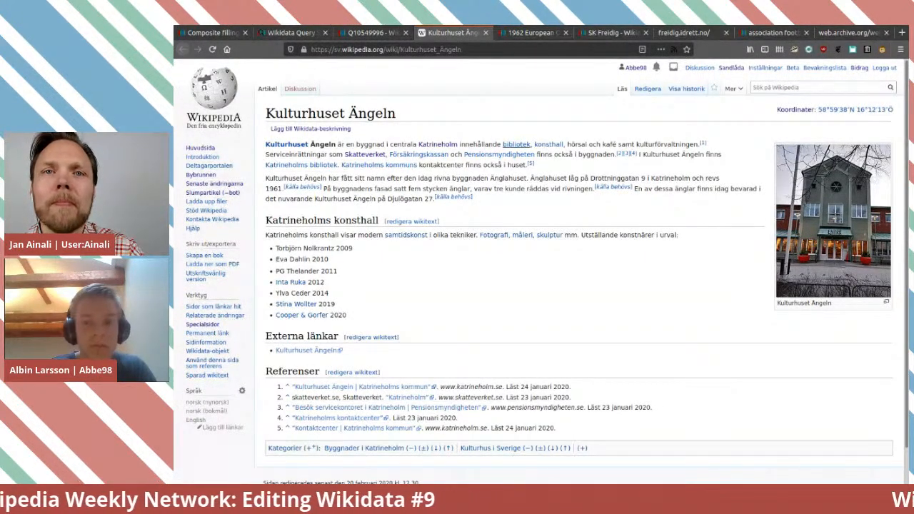
mouse_move(516, 145)
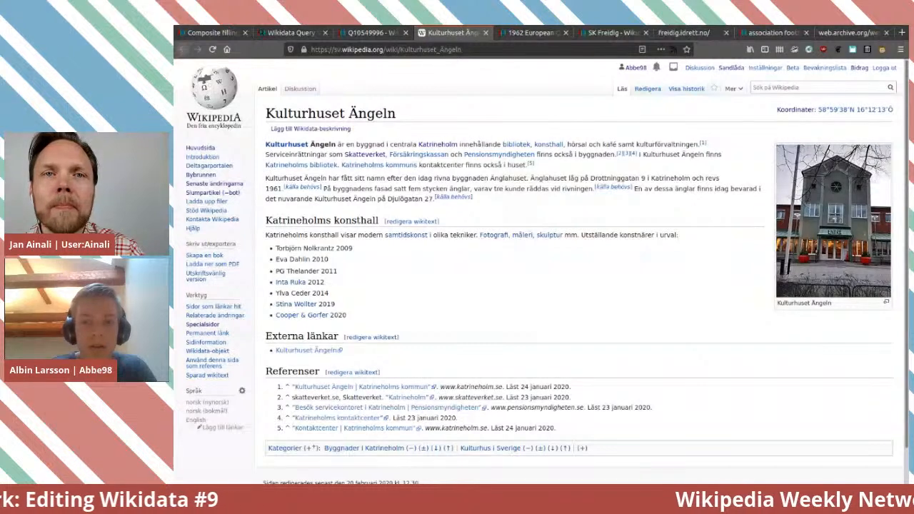
click(371, 33)
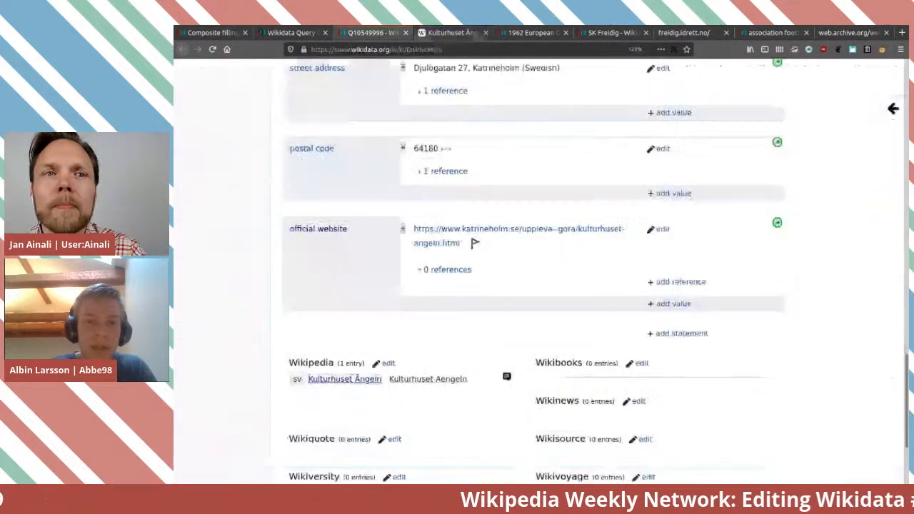
click(486, 33)
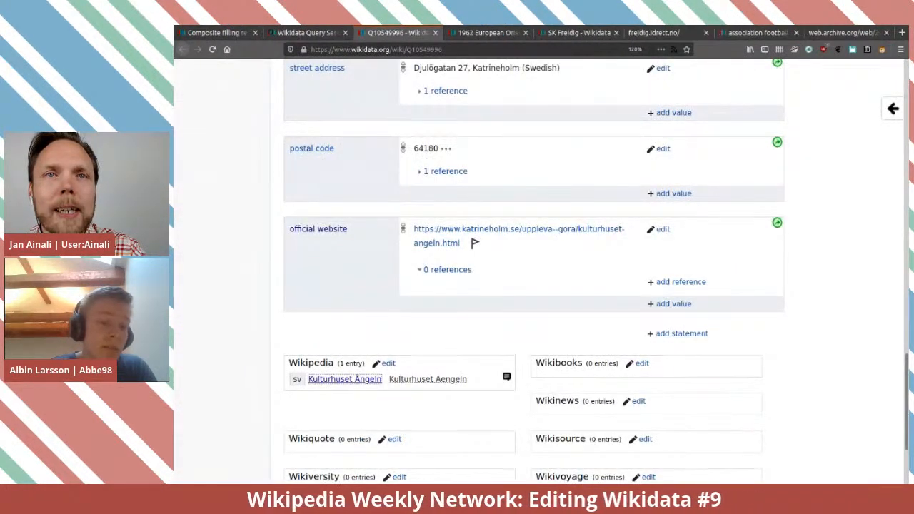
Recheck the Kulturhuset Ängeln item's statements, from instance of and image through location and address to official website, against the article.
scroll(534, 271, up, 15)
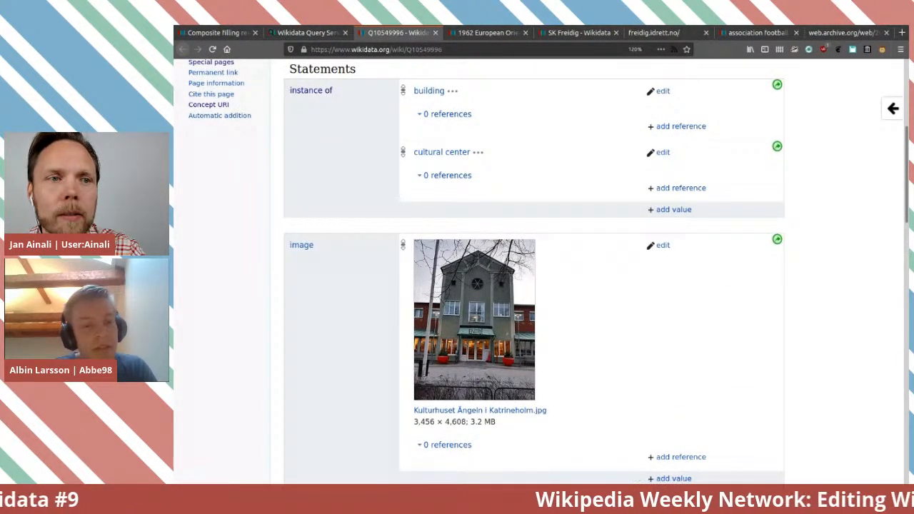
scroll(534, 272, down, 8)
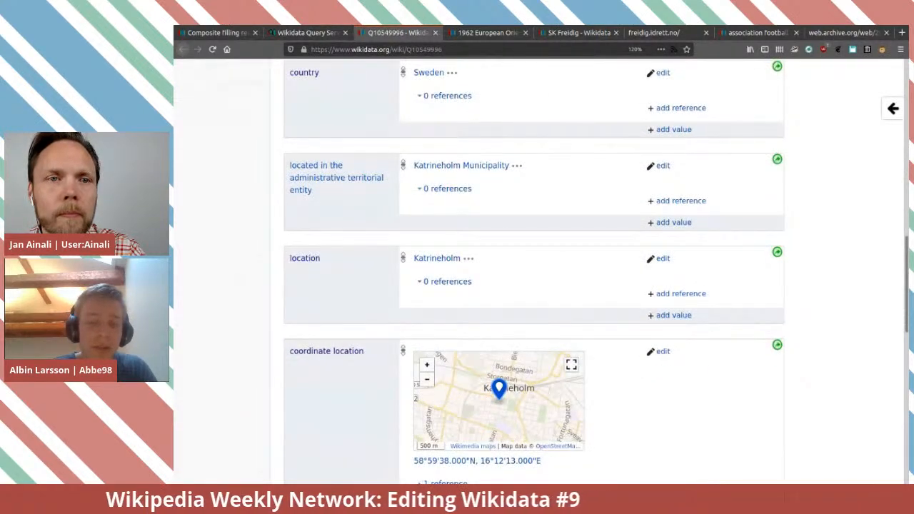
scroll(535, 272, down, 4)
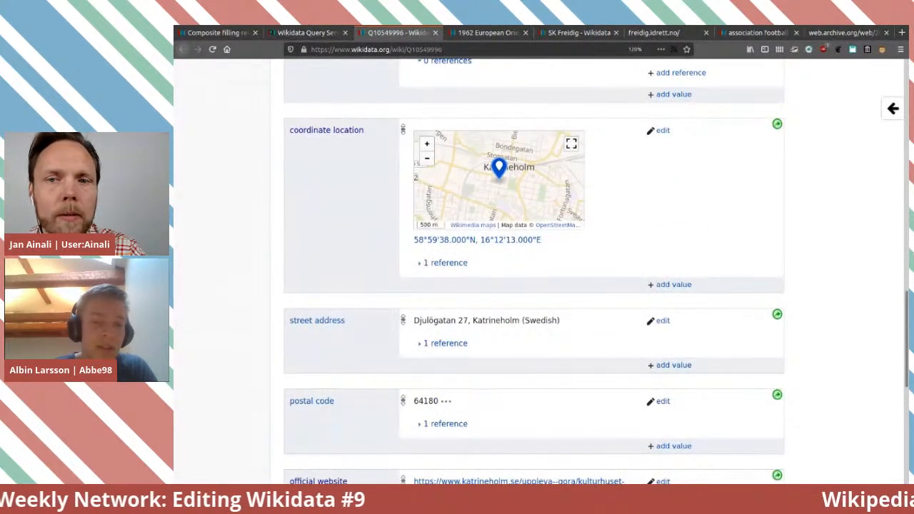
scroll(534, 271, down, 3)
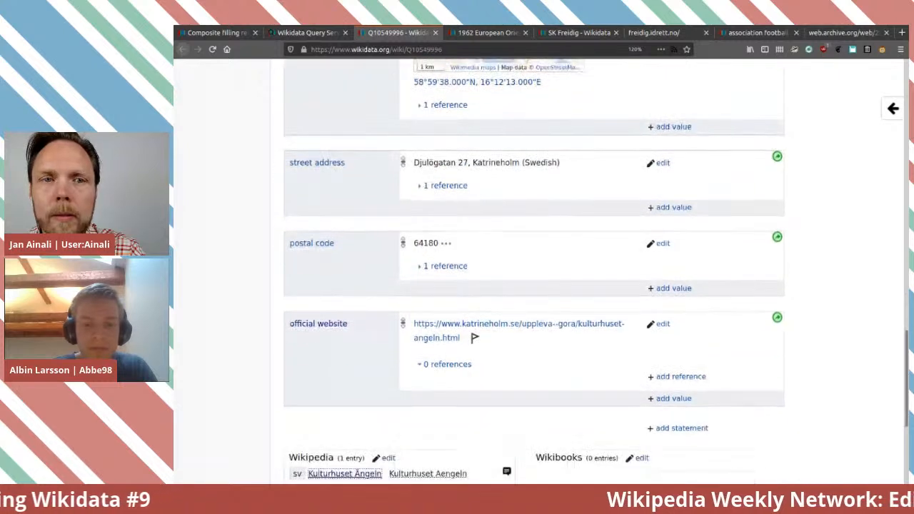
scroll(534, 271, up, 10)
scroll(534, 271, up, 5)
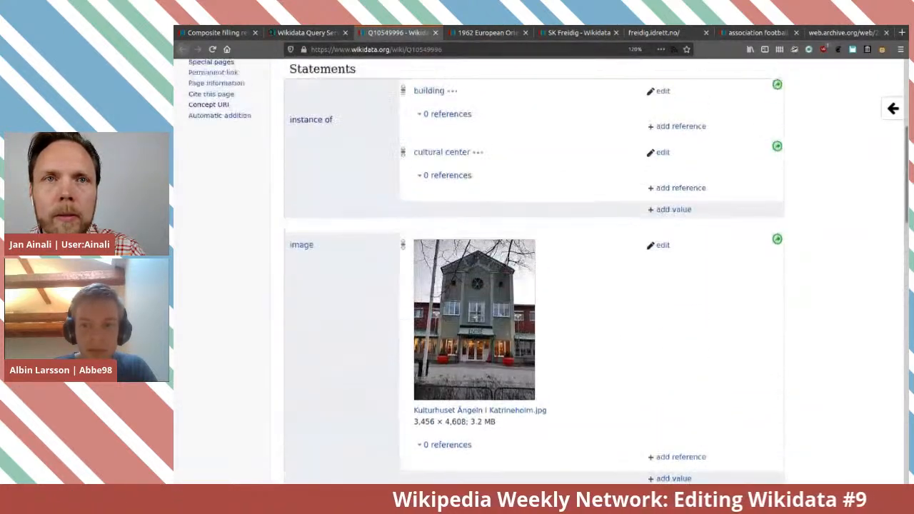
Start a new statement on the Kulturhuset Ängeln item with the property "use".
scroll(535, 272, down, 15)
scroll(534, 272, up, 3)
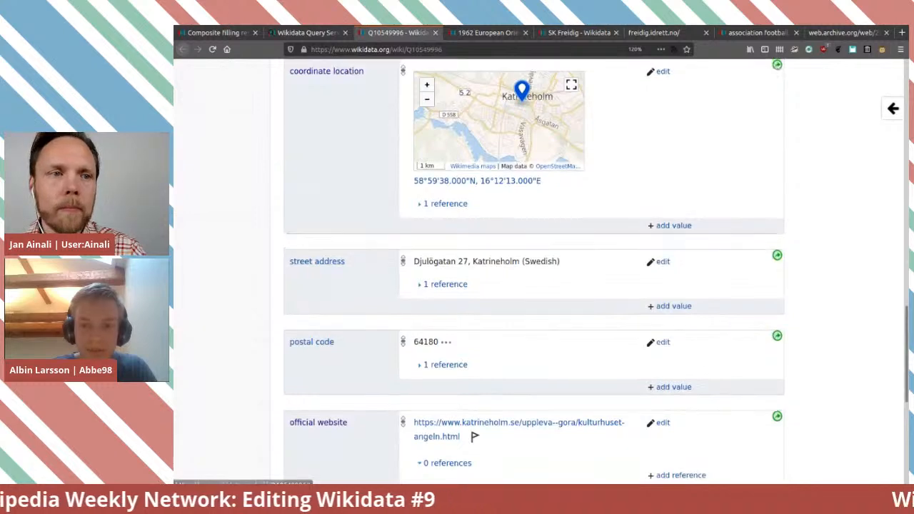
scroll(535, 271, down, 3)
click(682, 301)
text(use)
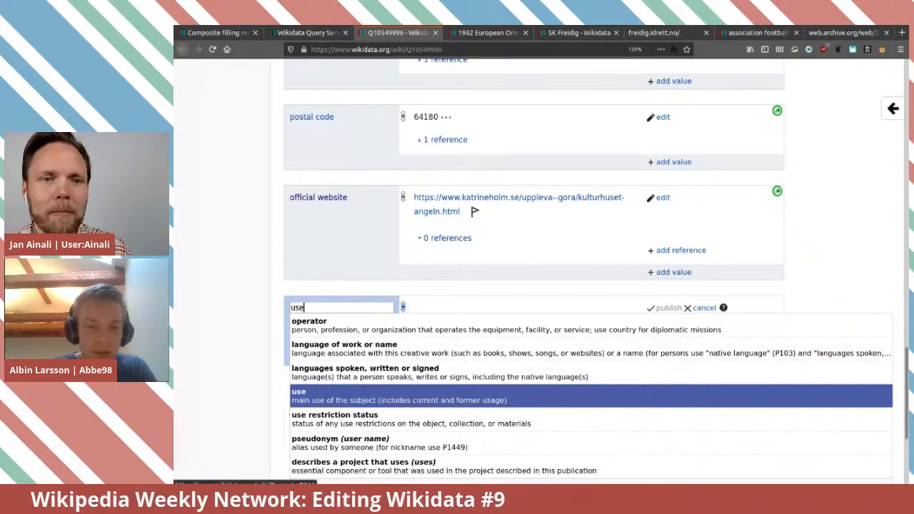
click(400, 396)
Set the use value to library, the institution with a collection of materials, and publish the statement.
text(libray)
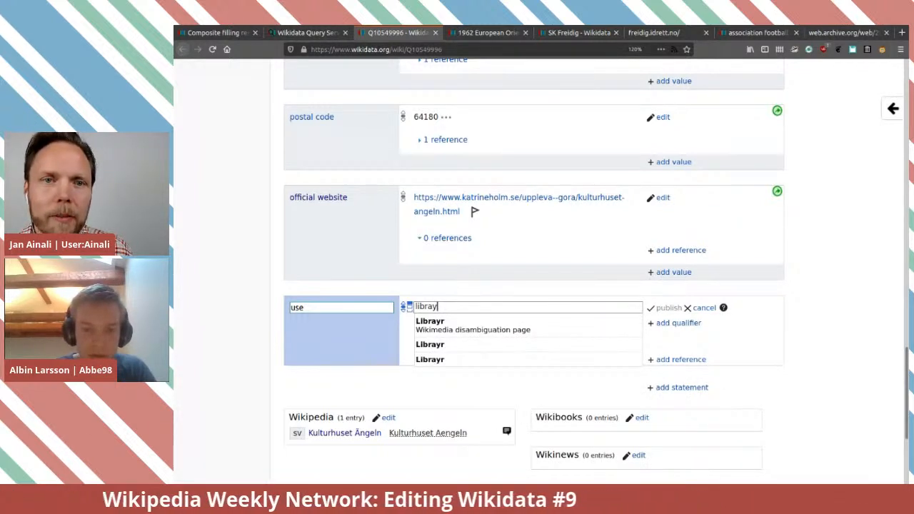
key(BackSpace)
key(BackSpace)
key(BackSpace)
key(BackSpace)
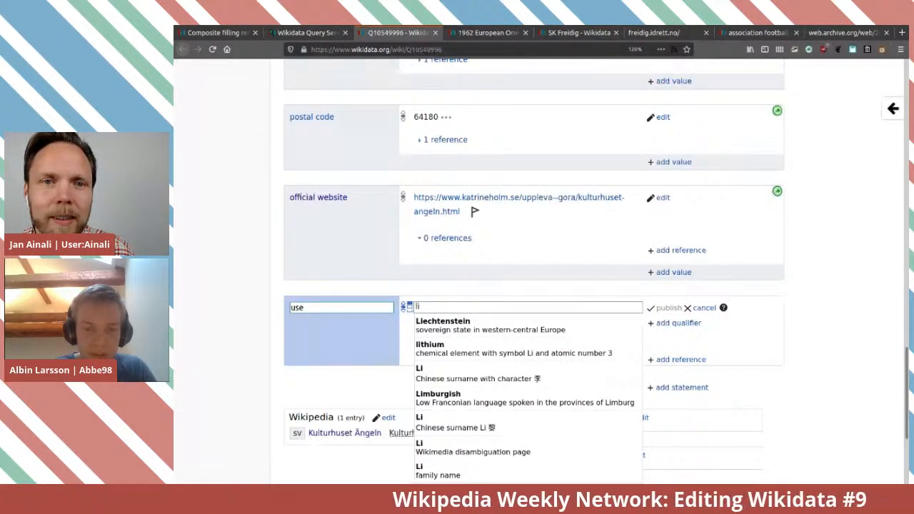
text(brary)
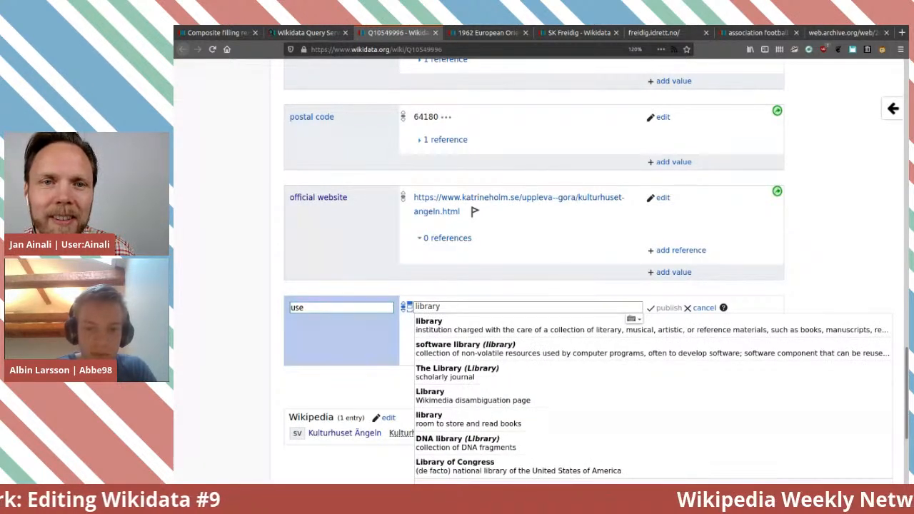
key(Down)
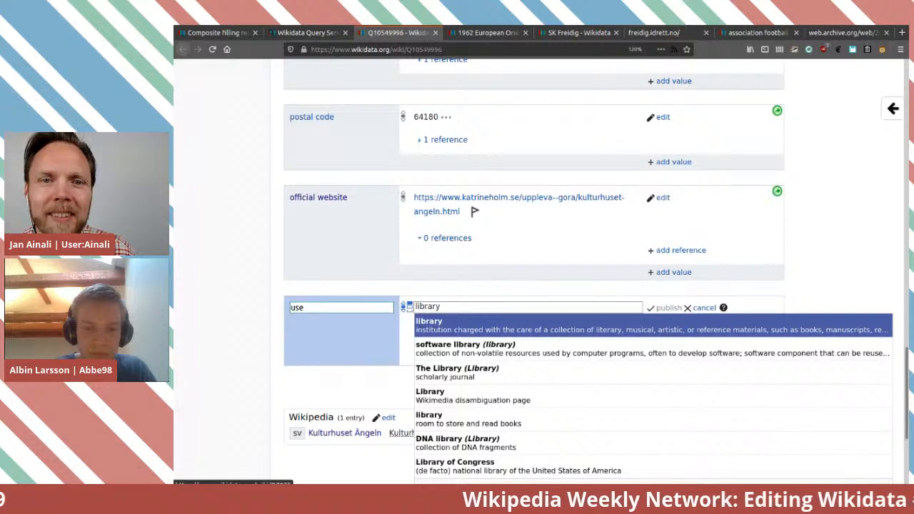
key(Return)
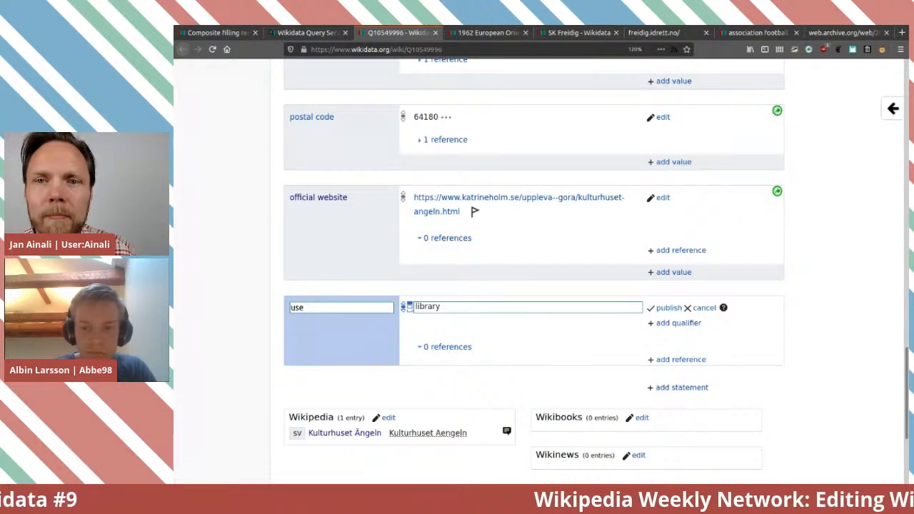
key(Return)
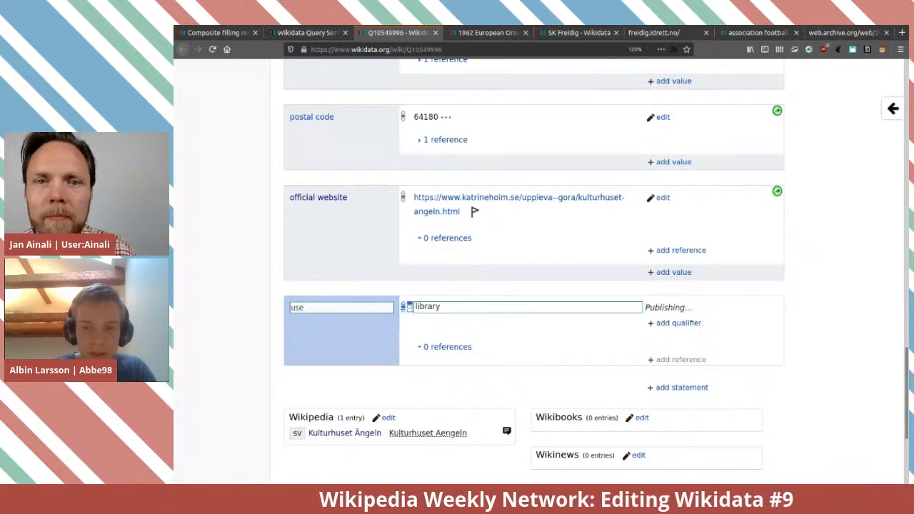
Begin a second use value, searching for "art gallery" and replacing that search with "konsthall".
click(674, 365)
text(art)
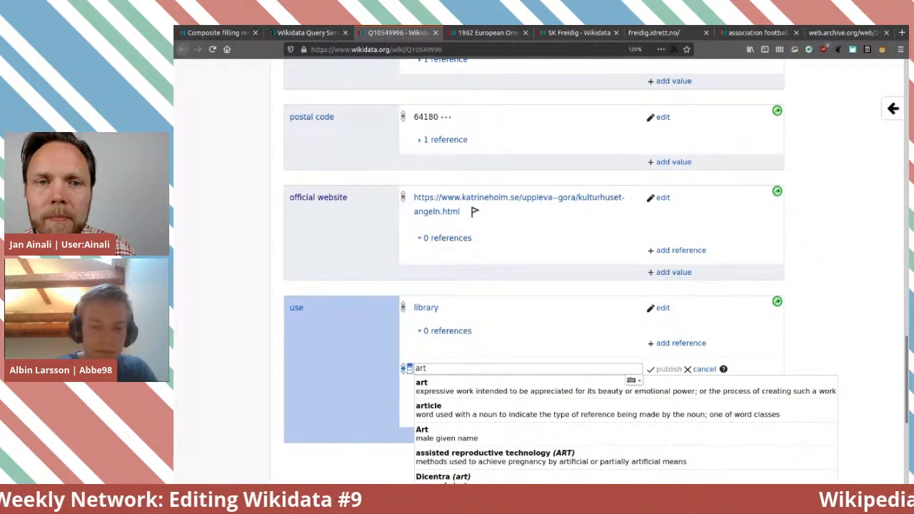
text( gallery)
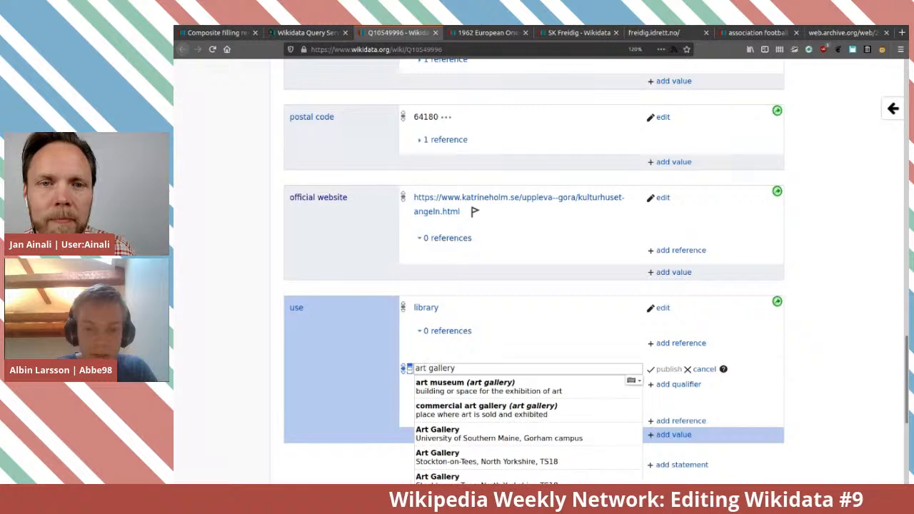
scroll(534, 285, down, 1)
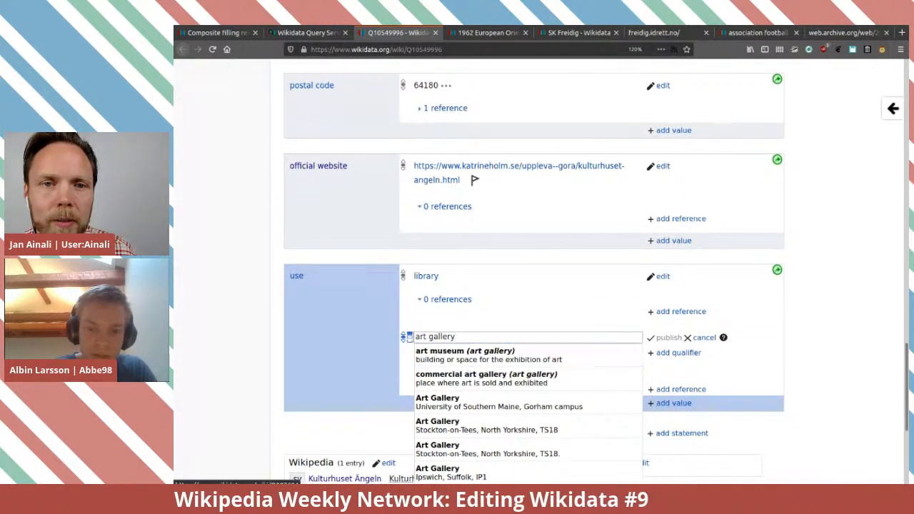
scroll(529, 331, down, 3)
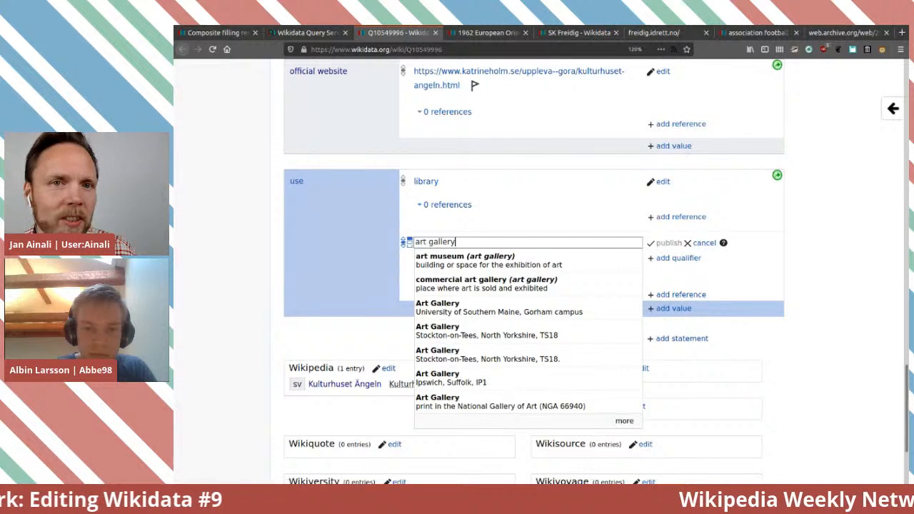
key(ctrl+a)
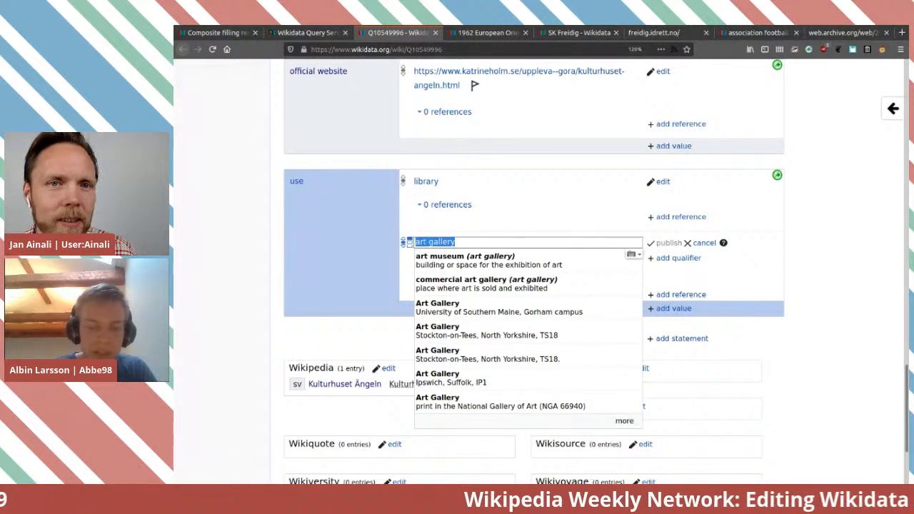
text(konstha)
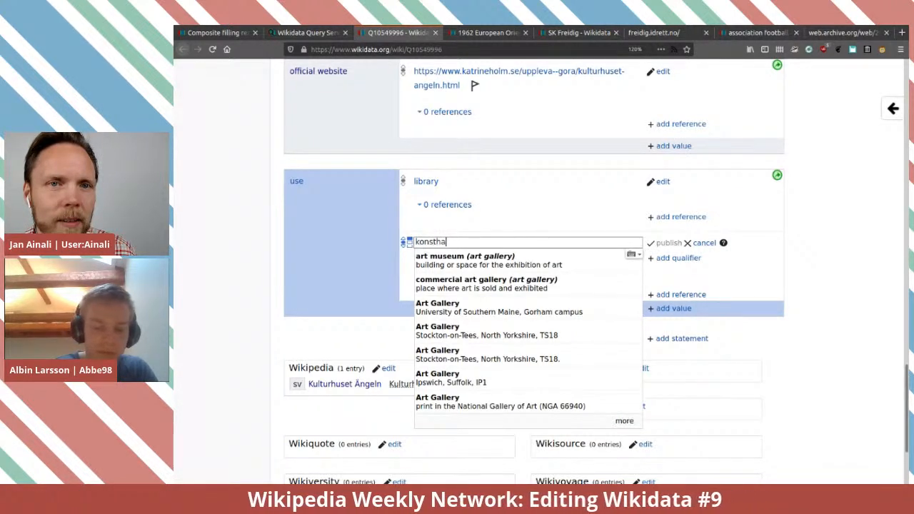
text(ll)
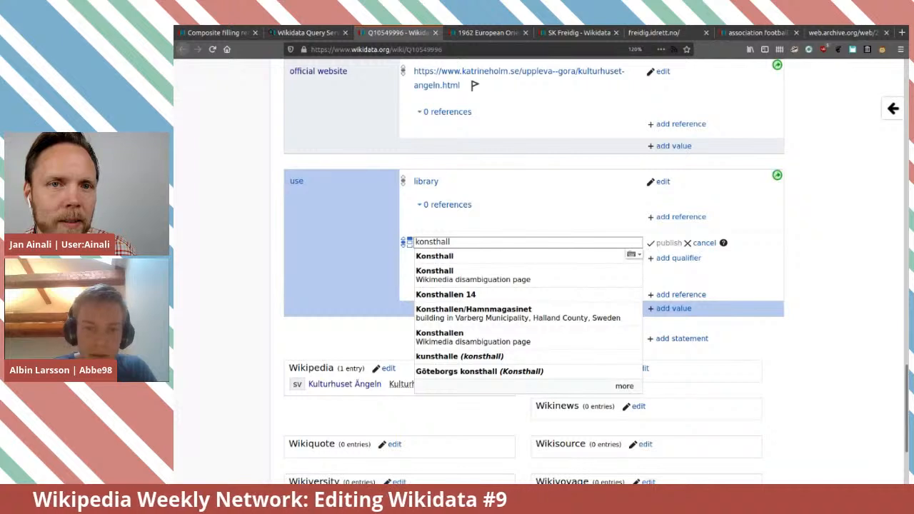
Open the first Konsthall suggestion and the kunsthalle suggestion in separate new tabs for comparison.
key(Down)
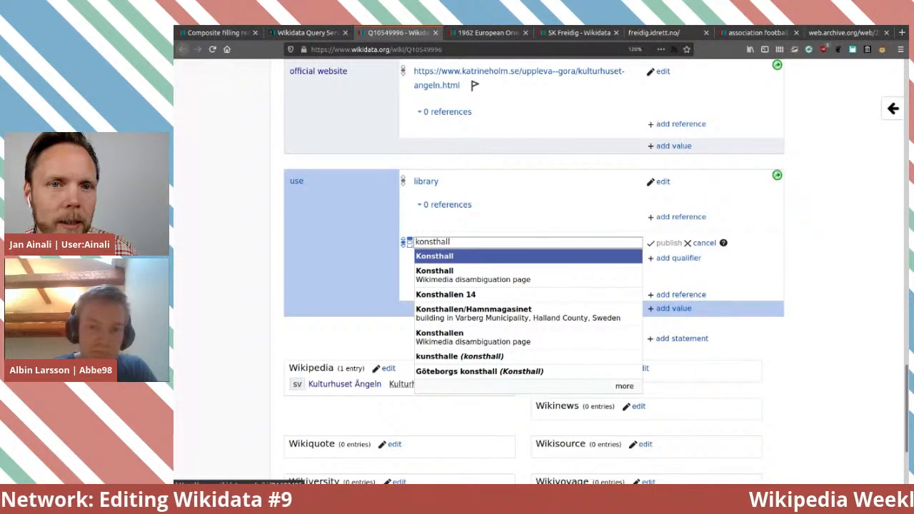
right_click(435, 256)
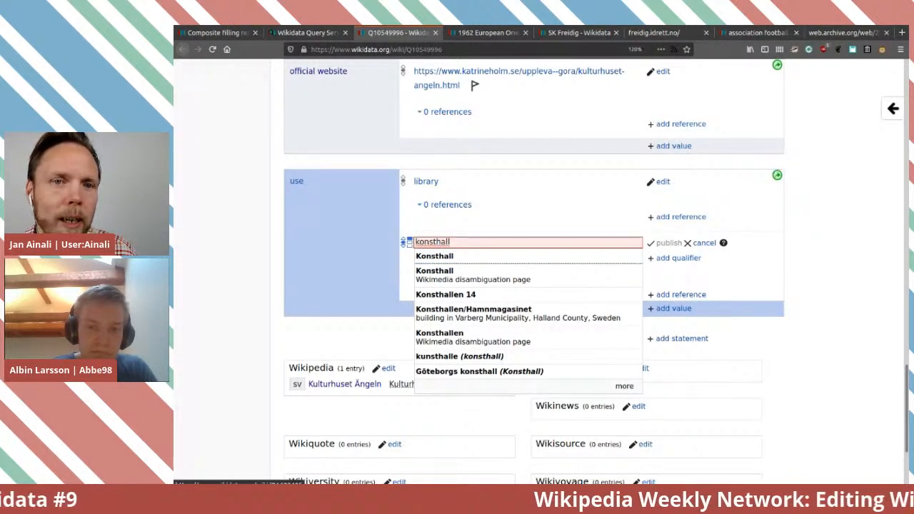
click(457, 262)
key(Down)
key(Down)
key(Down)
key(Down)
key(Down)
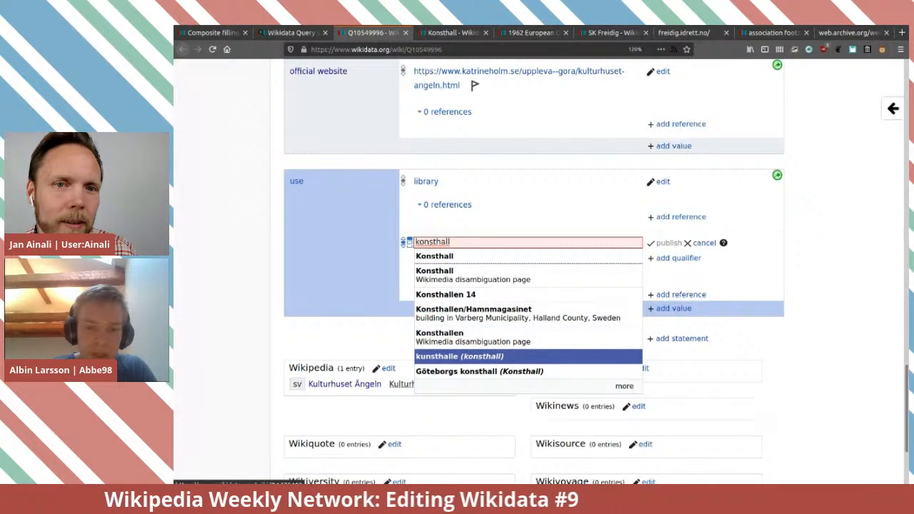
right_click(460, 356)
click(492, 364)
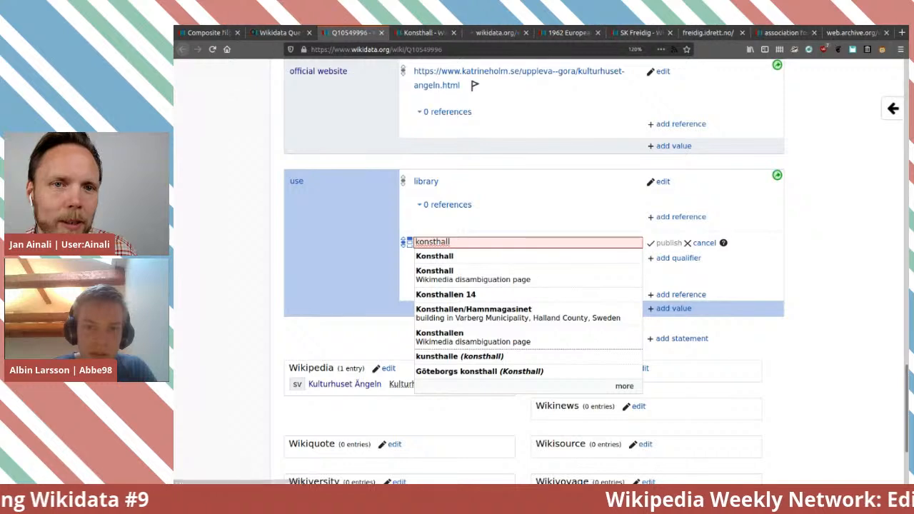
Check the Konsthall item and close it, then examine the kunsthalle item's labels, descriptions and subclass of statements.
click(429, 33)
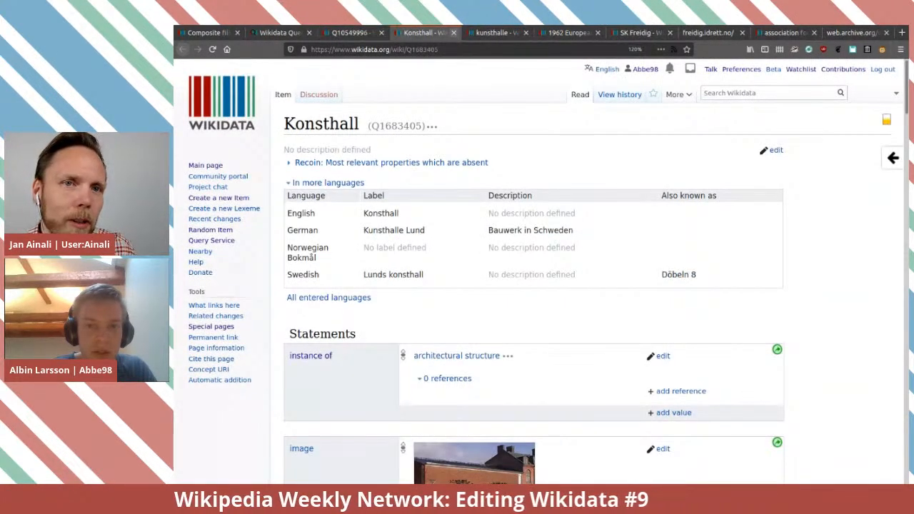
key(ctrl+w)
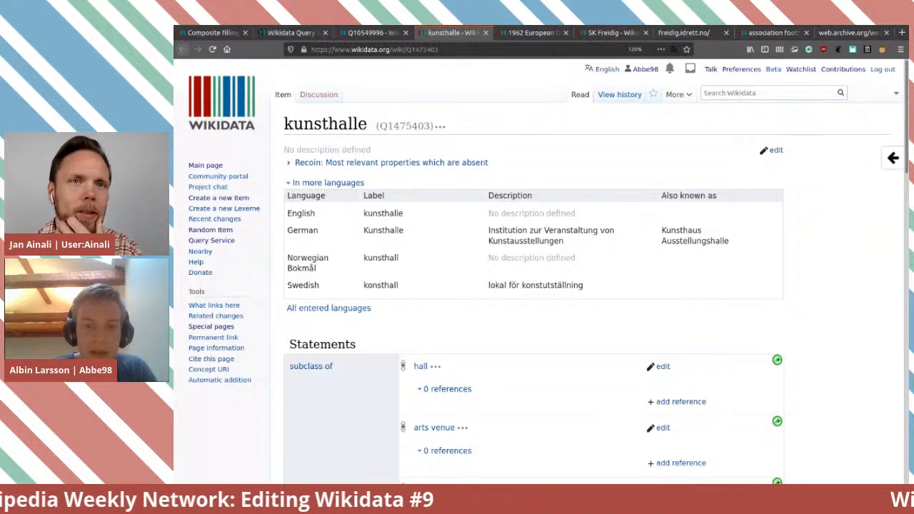
scroll(536, 286, down, 6)
scroll(536, 286, up, 3)
scroll(536, 286, up, 1)
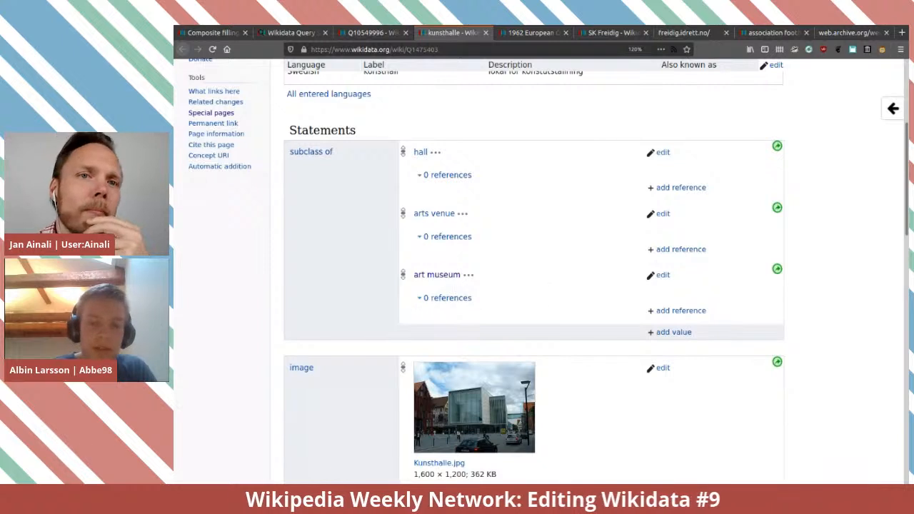
Return to the Kulturhuset Ängeln item, choose kunsthalle as the second use value and publish it.
click(372, 32)
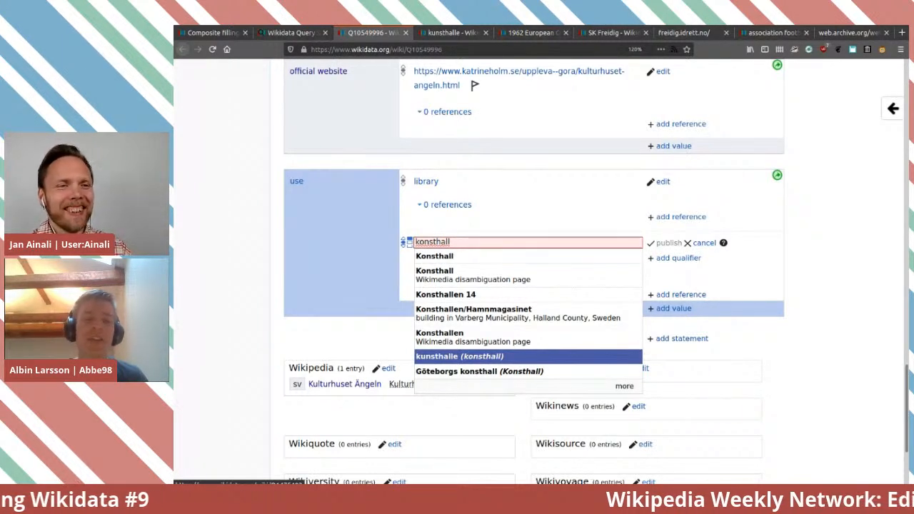
key(Return)
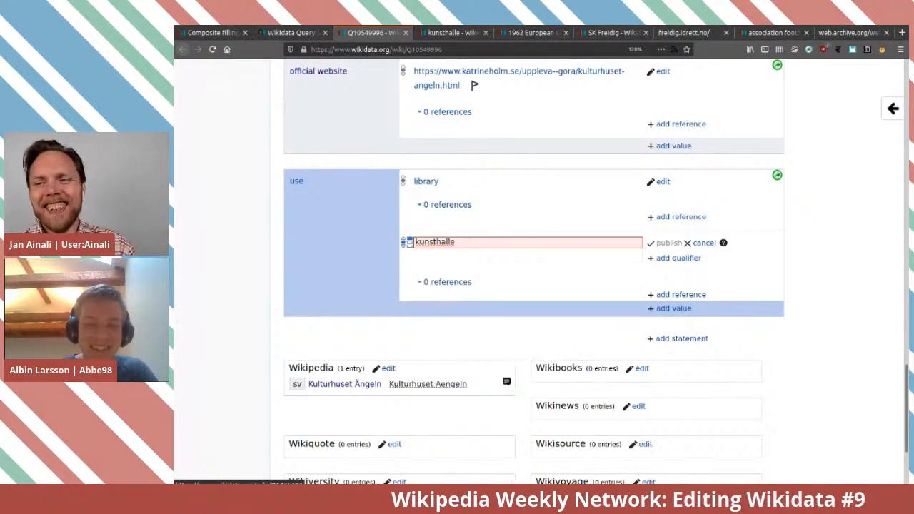
key(Return)
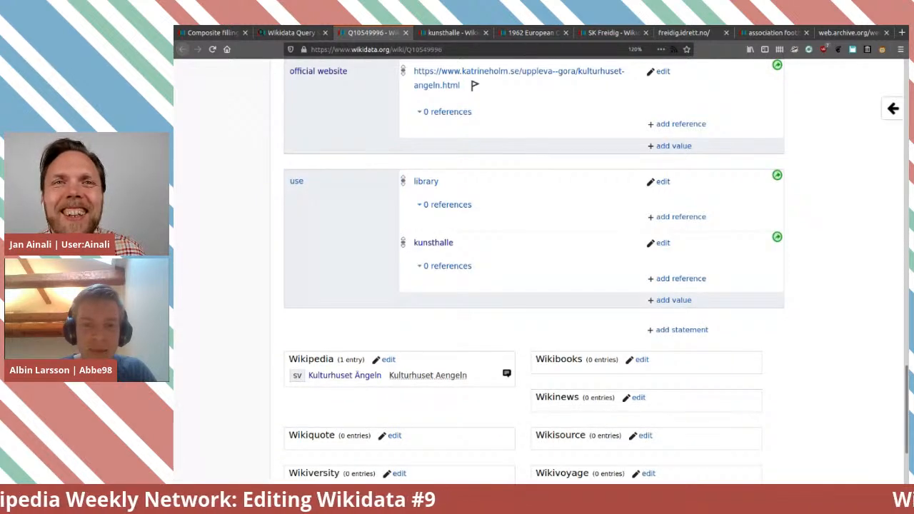
Add coffeehouse (cafe) as a third value of the use property and publish it.
scroll(493, 372, up, 3)
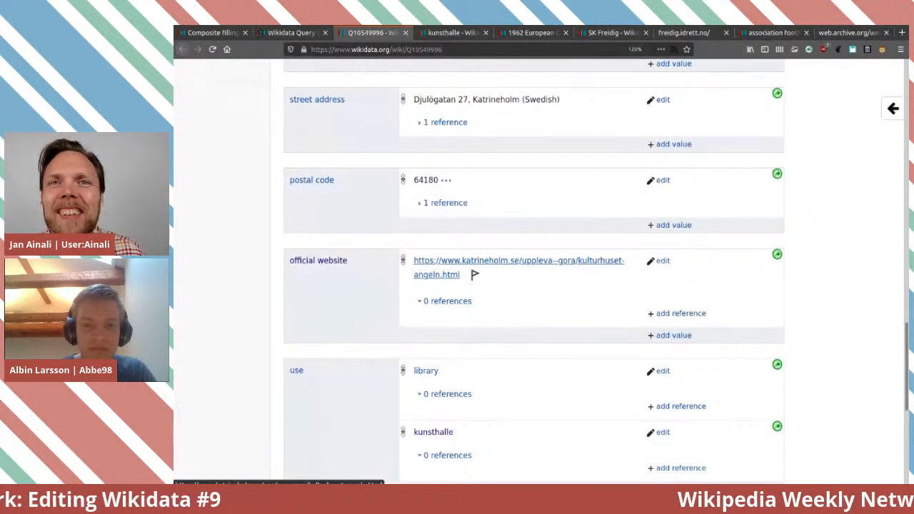
scroll(534, 271, down, 1)
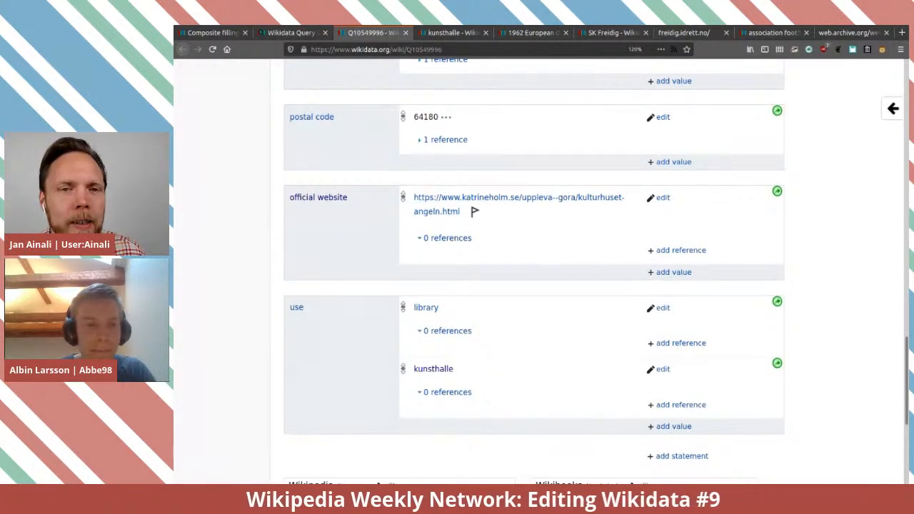
click(673, 426)
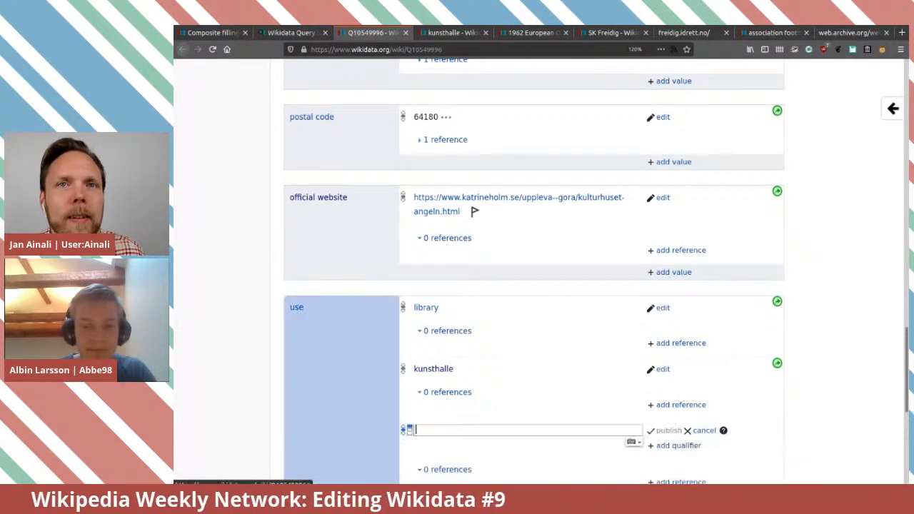
scroll(534, 285, down, 3)
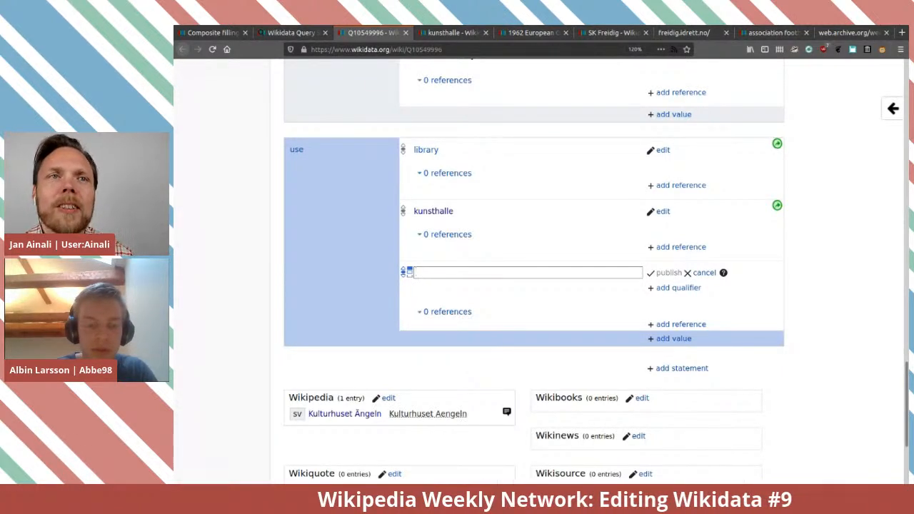
text(cafe)
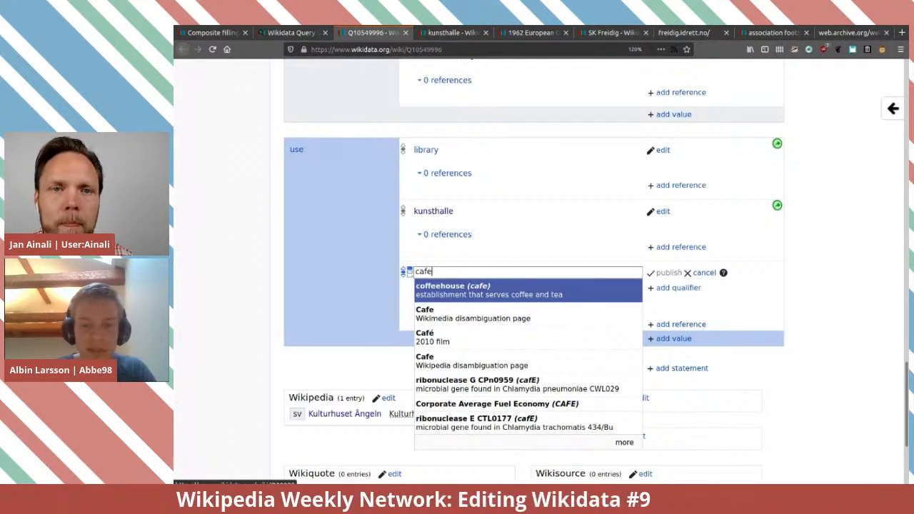
key(Return)
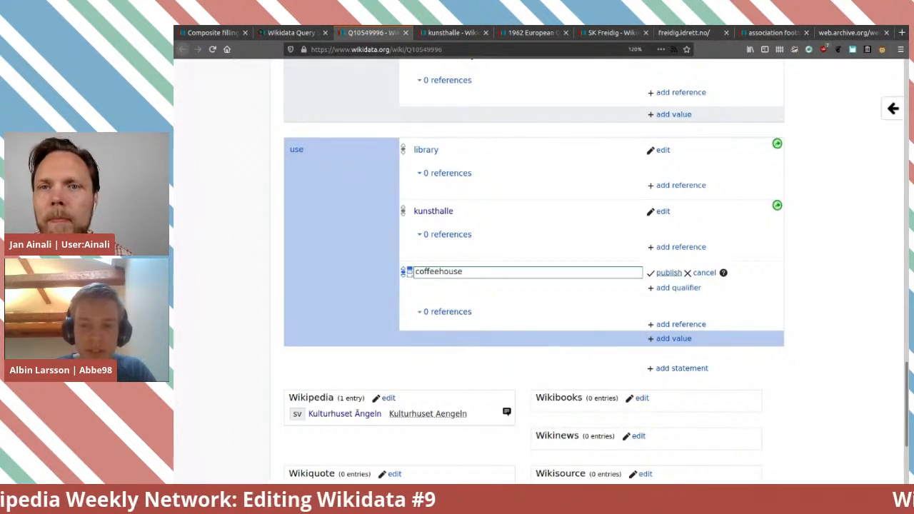
key(Return)
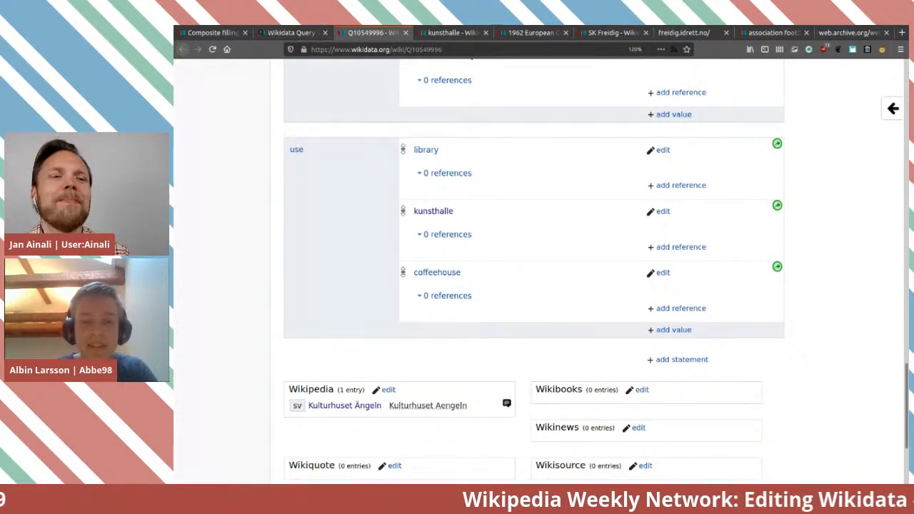
scroll(534, 272, up, 5)
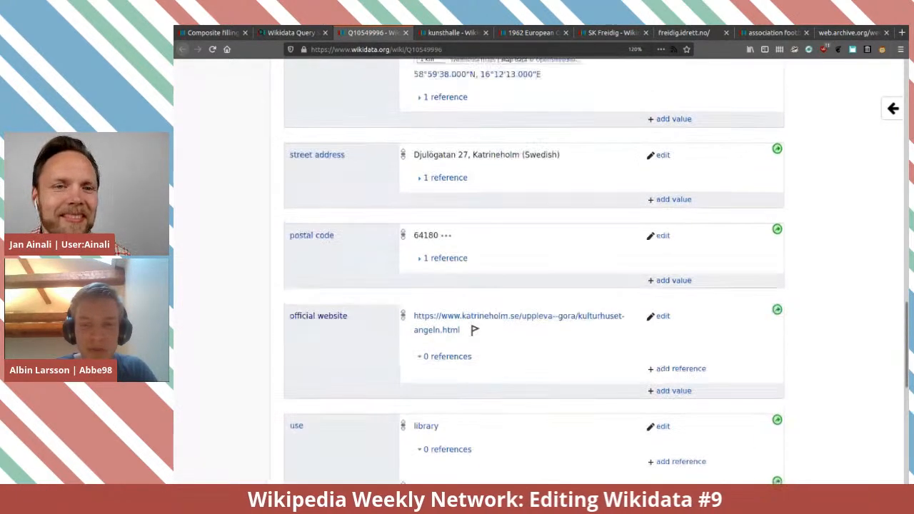
scroll(533, 271, down, 3)
scroll(534, 272, up, 6)
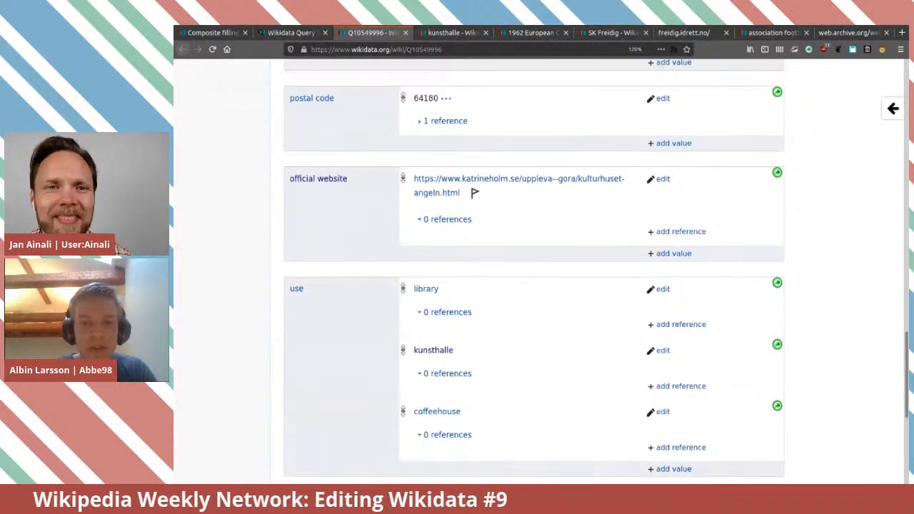
scroll(533, 272, down, 5)
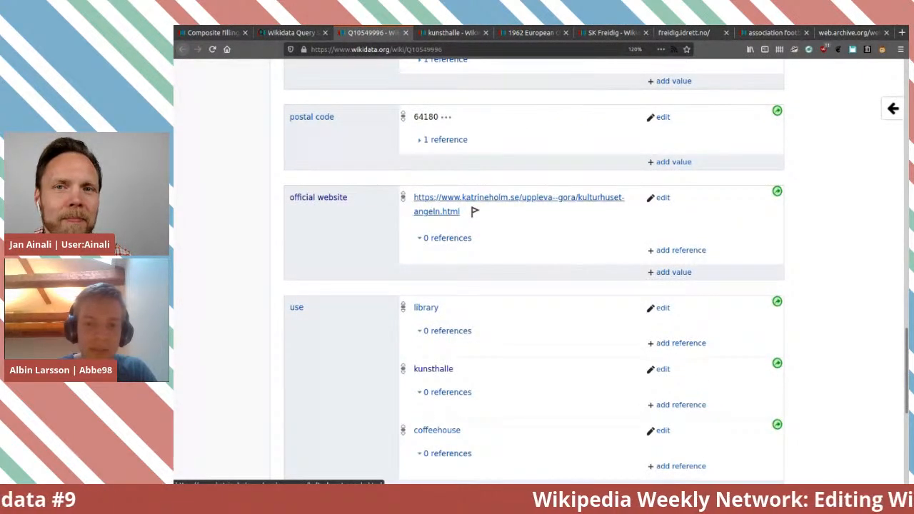
Add an operator statement with the value Katrineholm Municipality to the Kulturhuset Ängeln item and publish it.
scroll(534, 271, down, 1)
scroll(534, 272, down, 3)
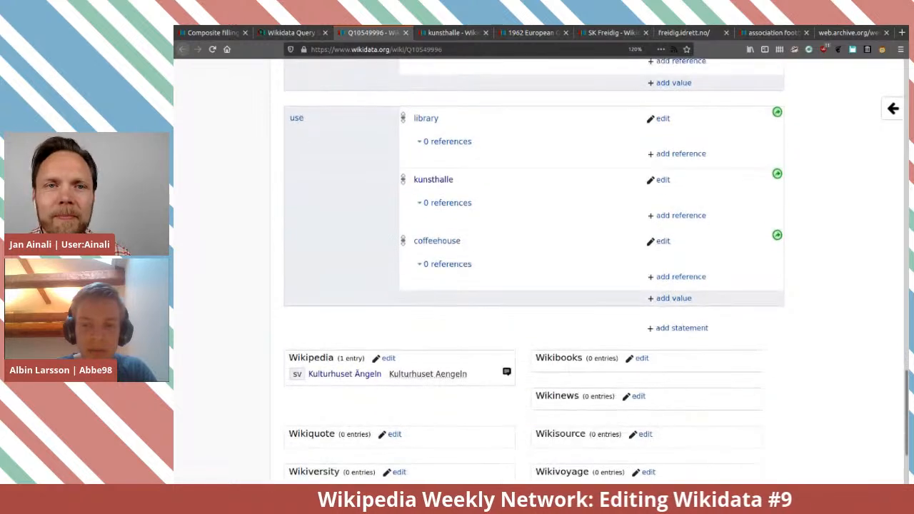
click(679, 328)
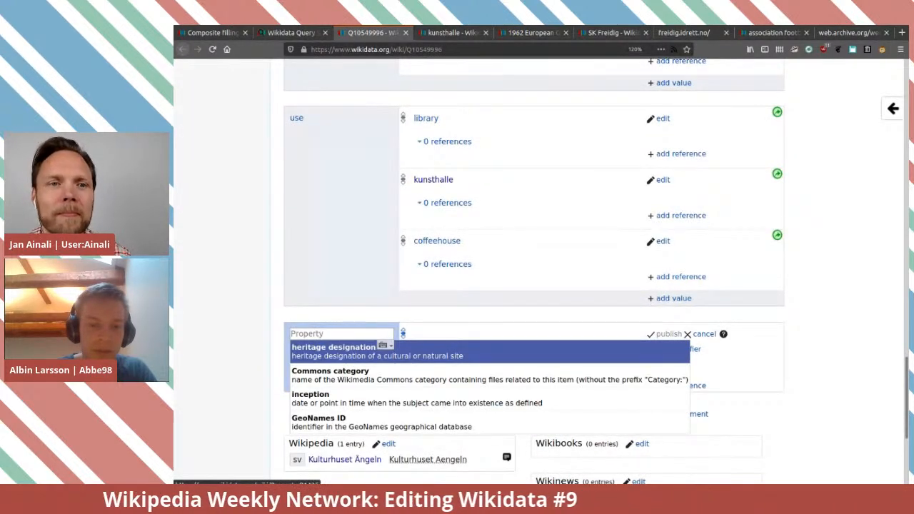
text(operator)
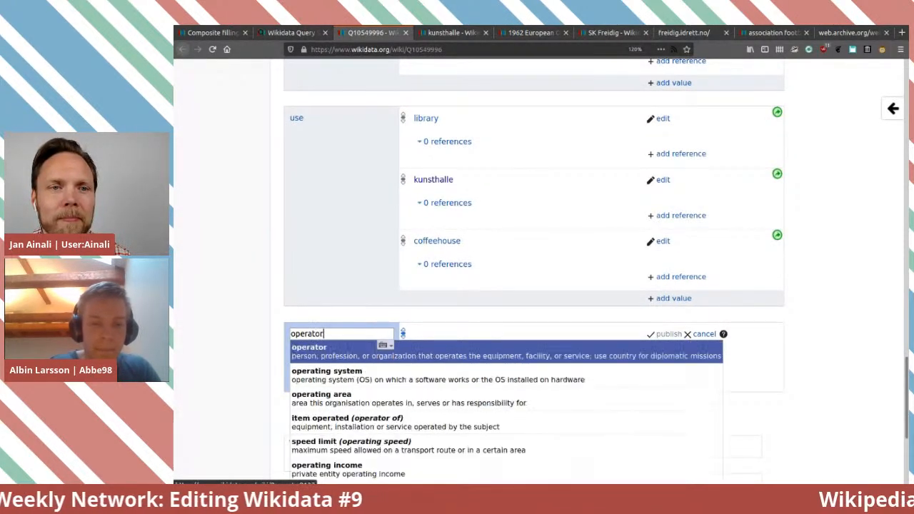
key(Return)
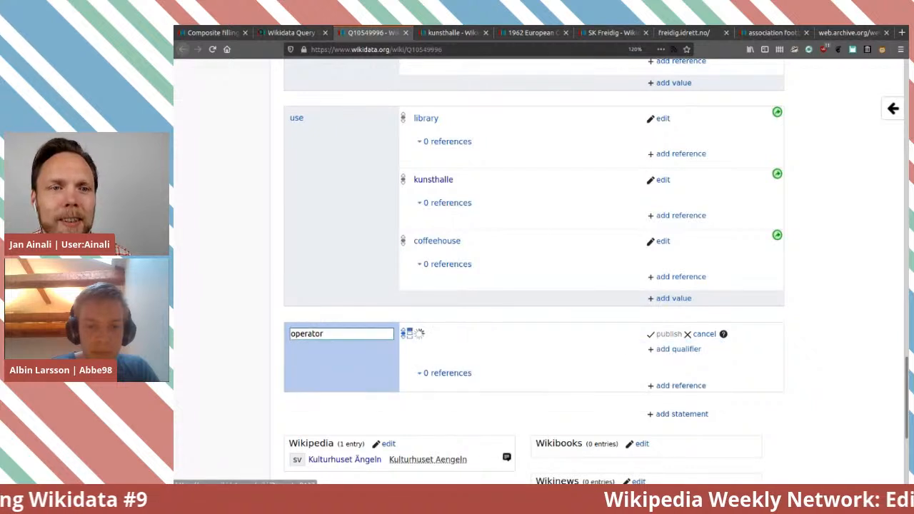
text(K)
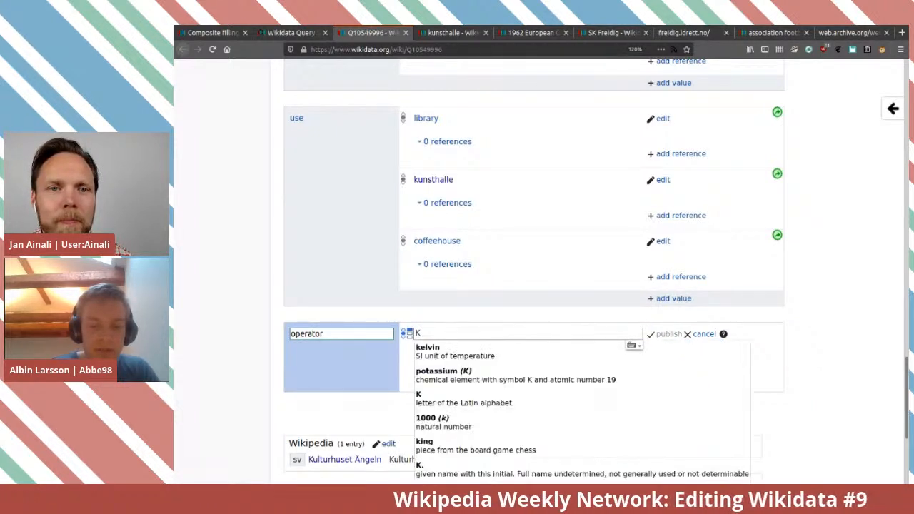
text(atrineh)
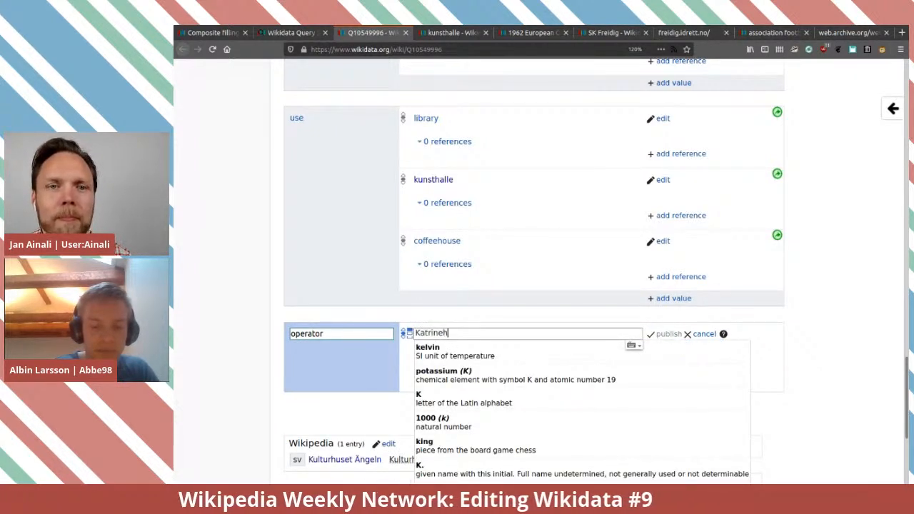
text(olms komun)
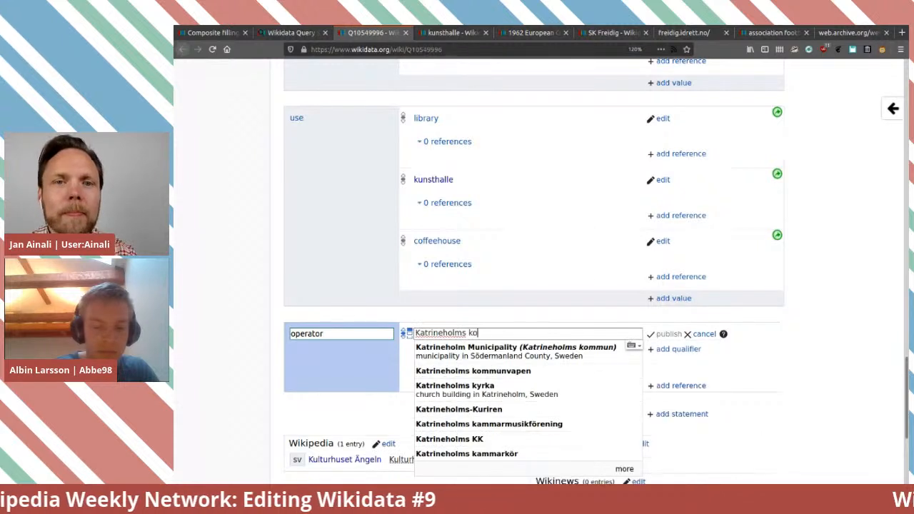
key(BackSpace)
key(BackSpace)
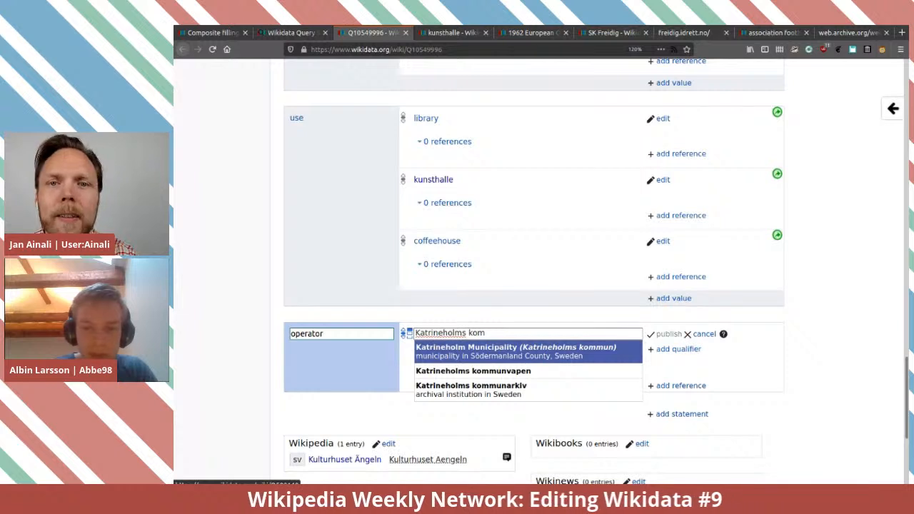
key(Return)
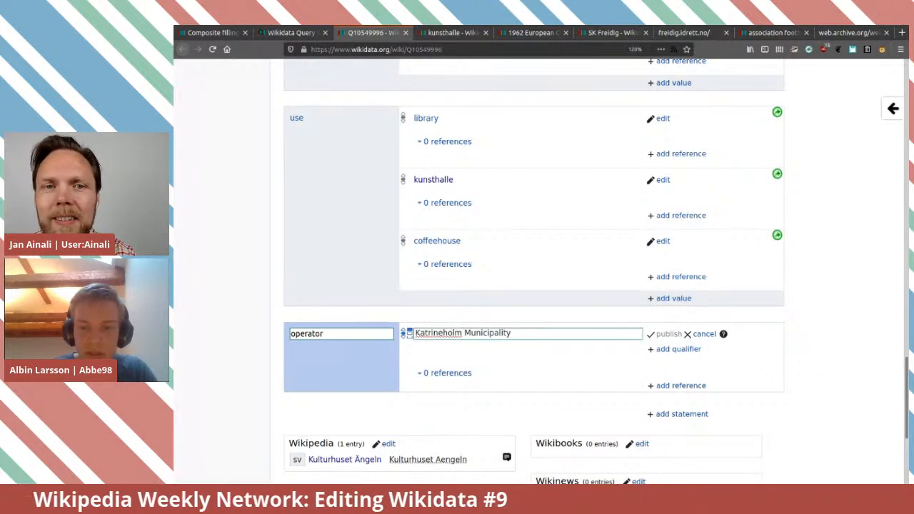
key(Return)
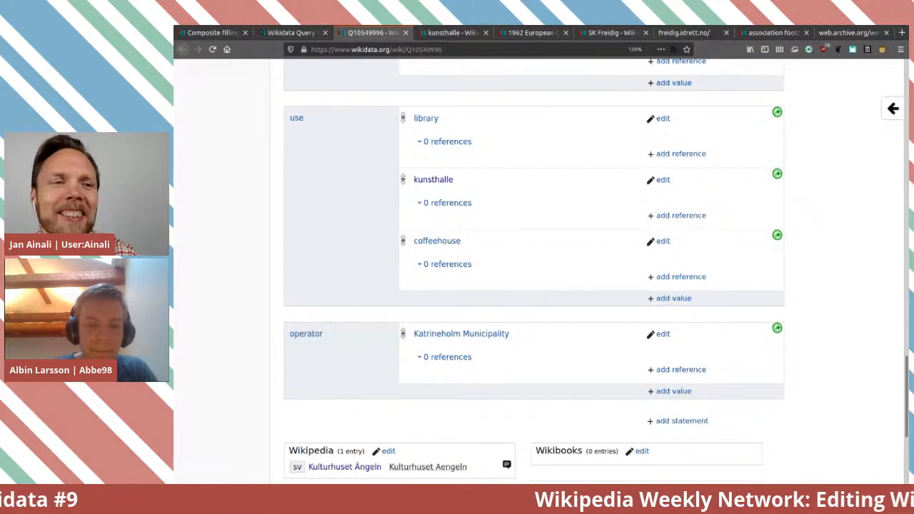
Review the official website, use and operator statements and the sitelinks of the Kulturhuset Ängeln item.
scroll(534, 257, up, 3)
scroll(535, 257, down, 2)
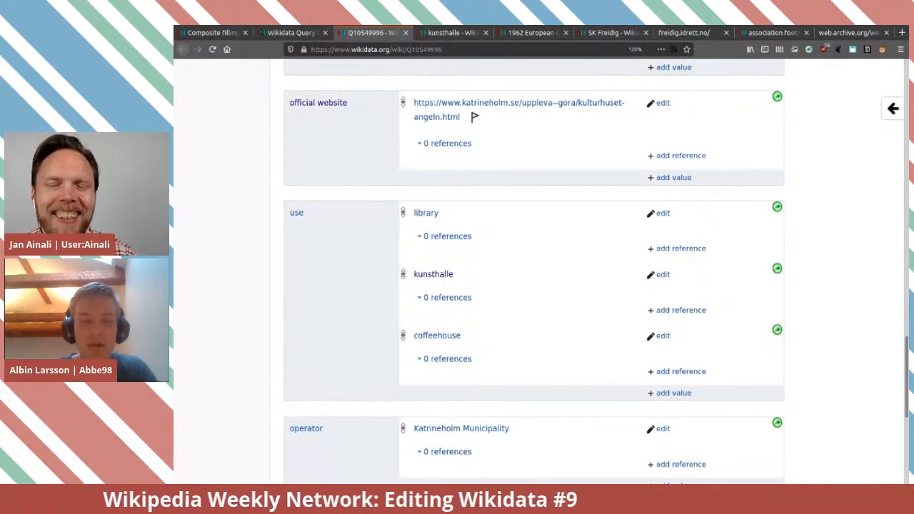
scroll(535, 257, down, 2)
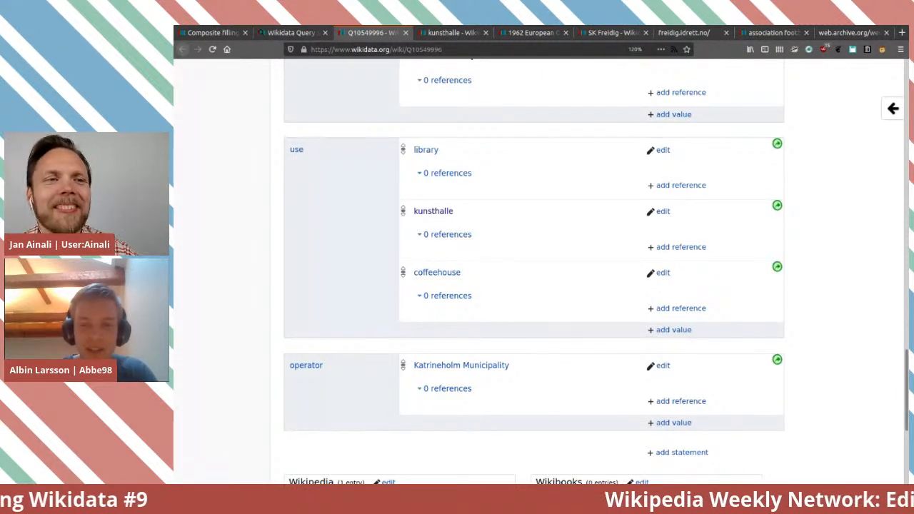
scroll(534, 272, down, 3)
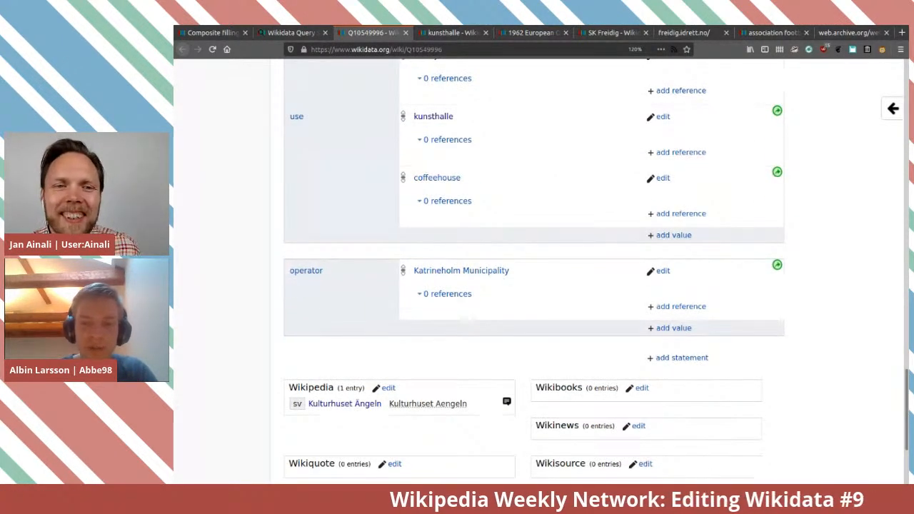
scroll(535, 271, up, 7)
scroll(534, 271, down, 7)
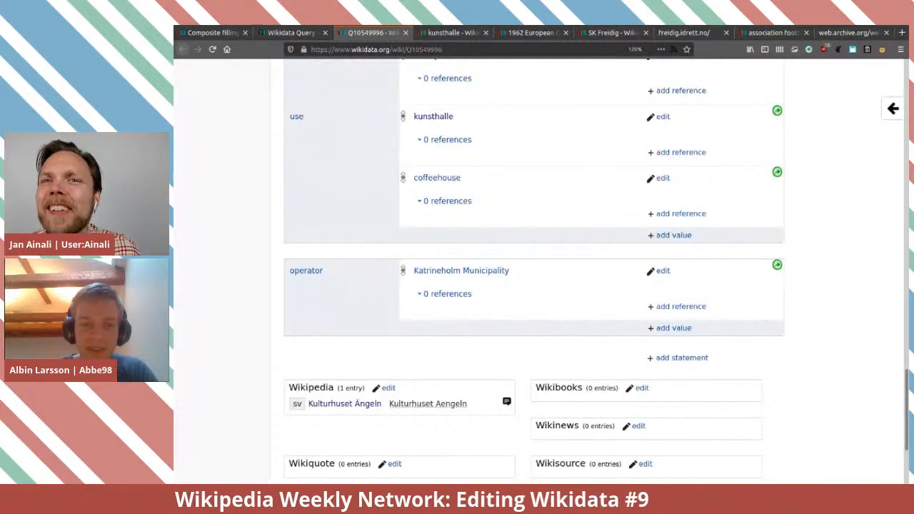
scroll(534, 271, up, 2)
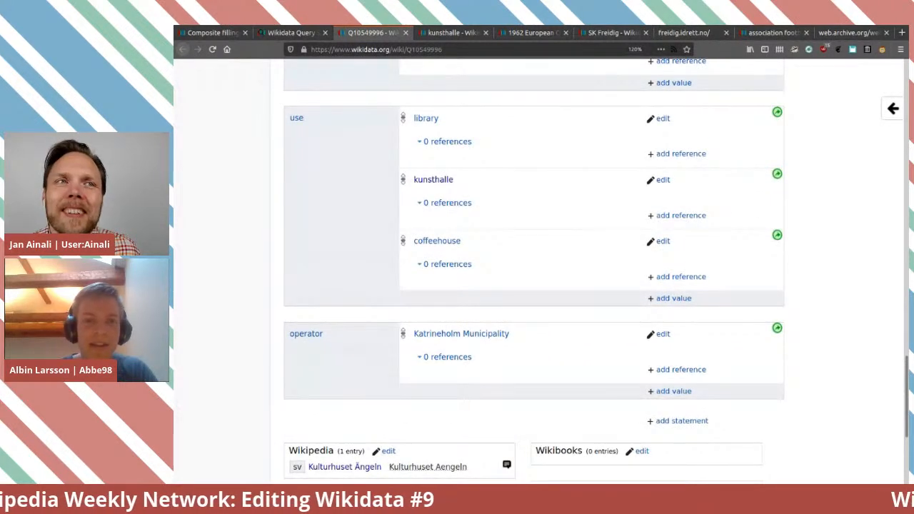
Close the Kulturhuset Ängeln item and return to the query text in the Wikidata Query Service.
click(405, 32)
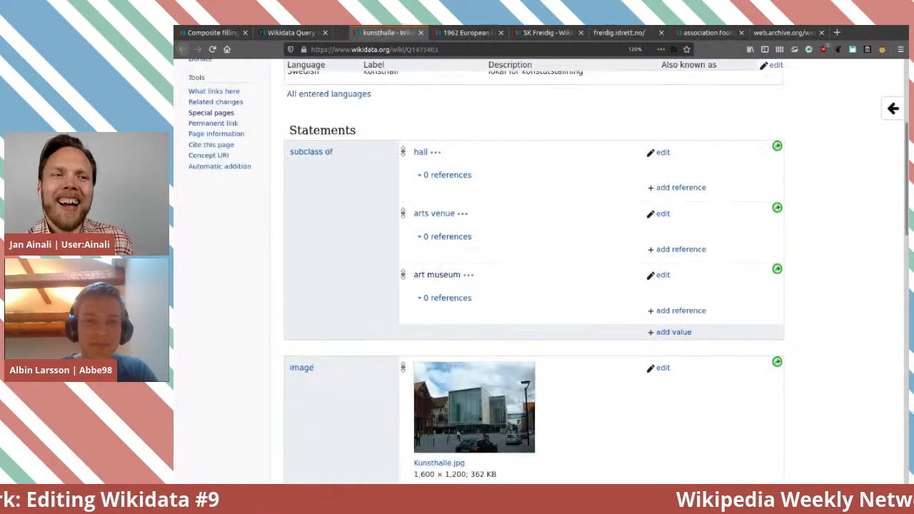
click(291, 33)
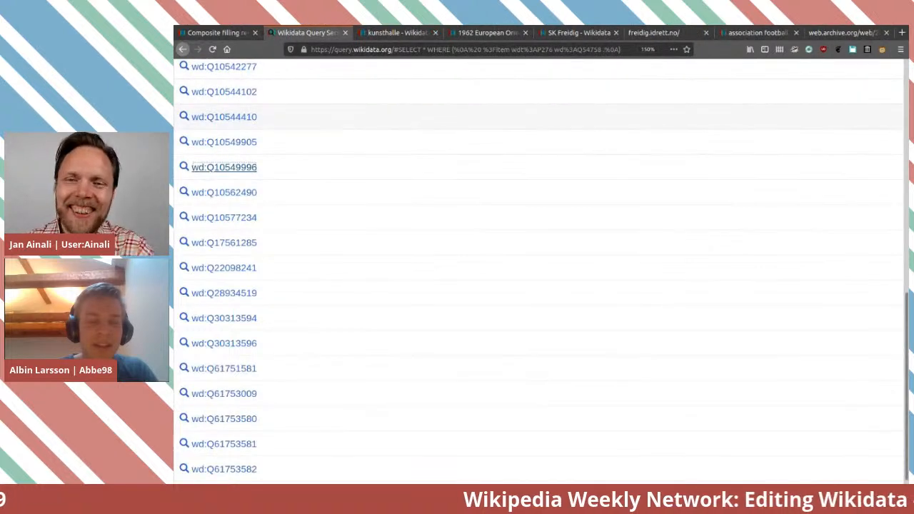
scroll(539, 271, up, 7)
scroll(539, 271, up, 1)
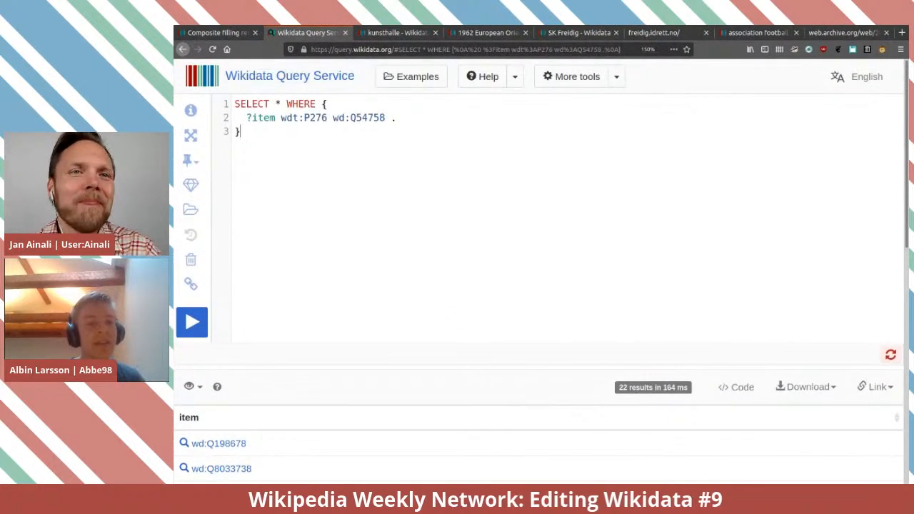